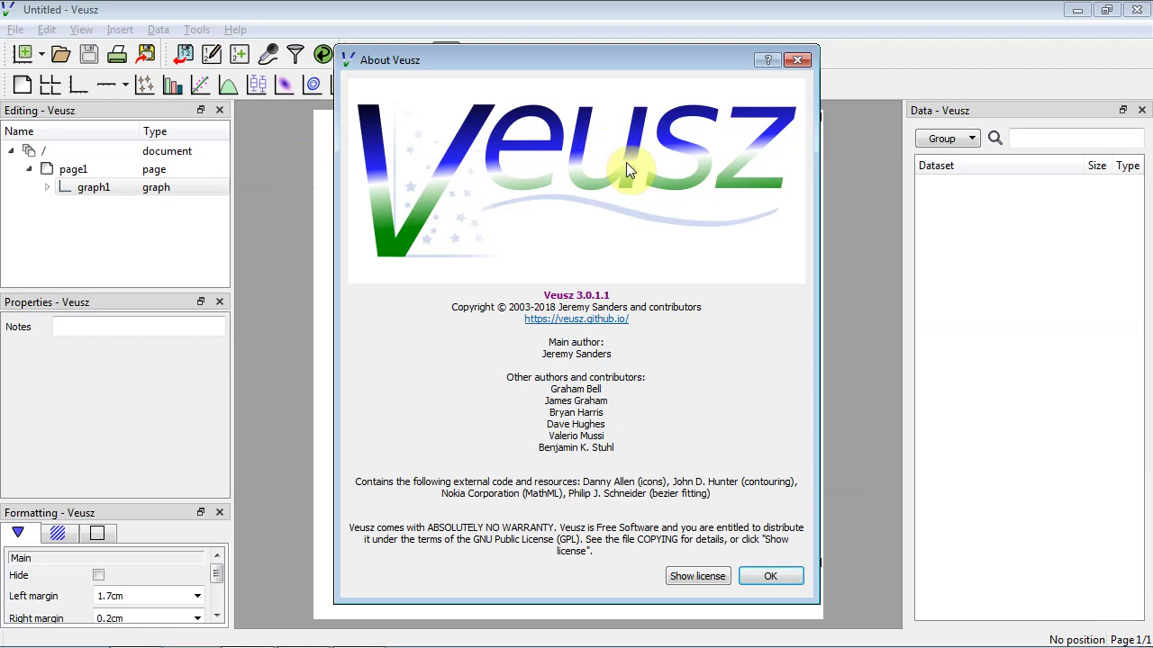
Dismiss the About dialog, switch to Acrobat and zoom out to view both figure panels in clap_sol_figures.pdf.
{"action": "left_click", "coordinate": [772, 575]}
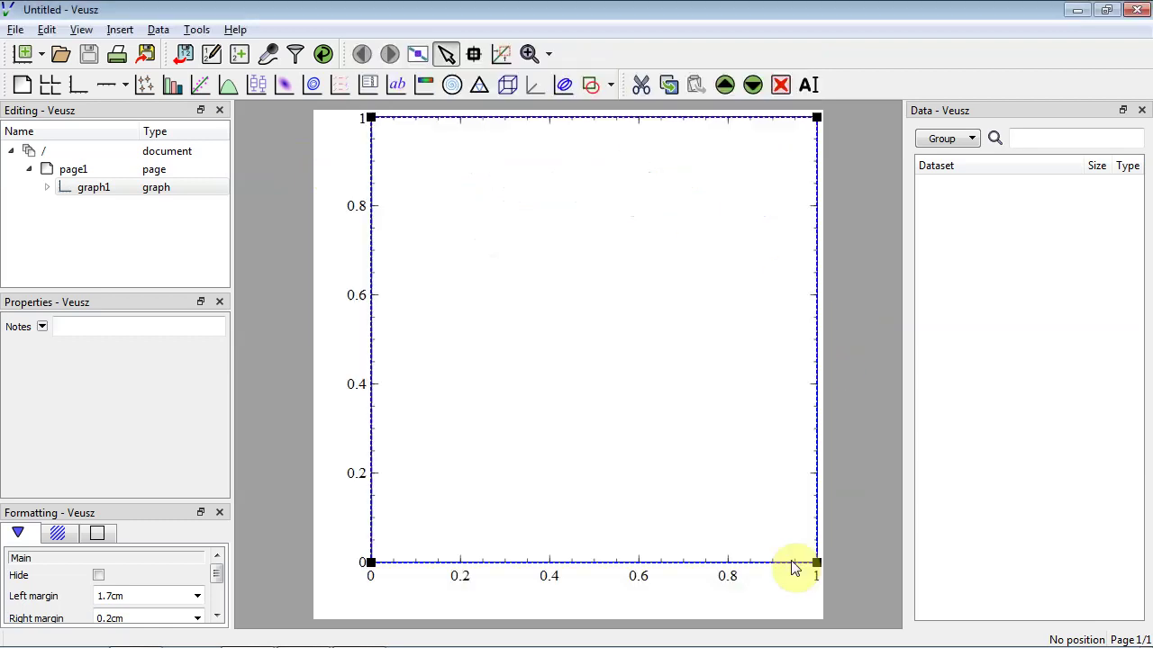
{"action": "key", "text": "alt+Tab"}
{"action": "key", "text": "alt+Tab"}
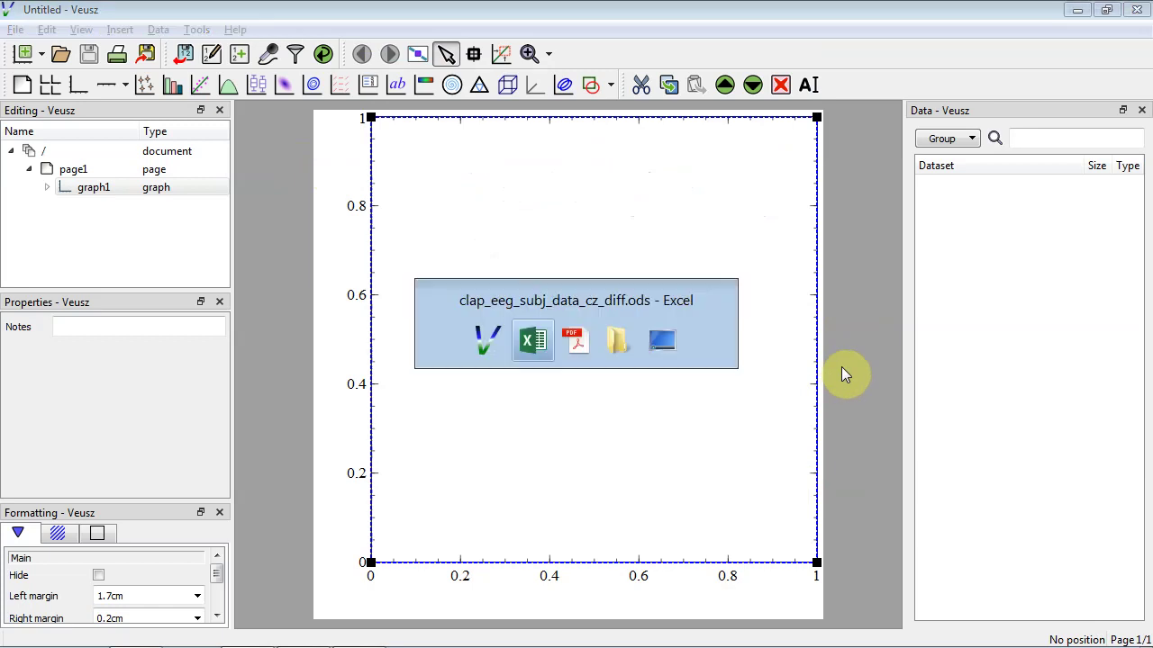
{"action": "left_click", "coordinate": [547, 124]}
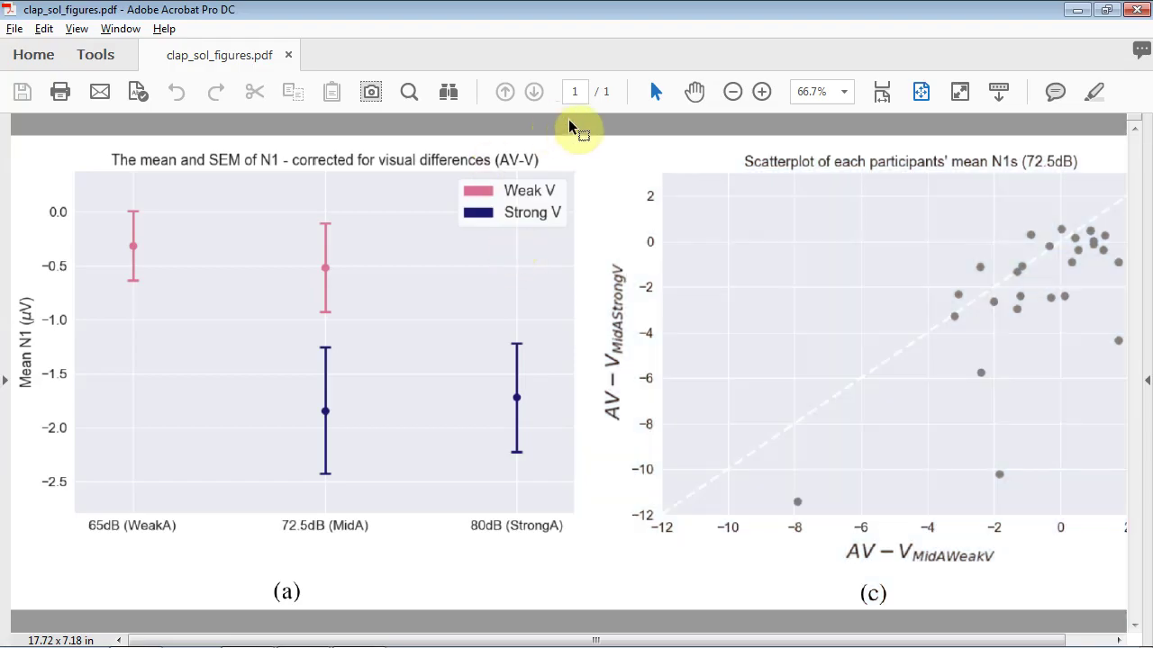
{"action": "left_click", "coordinate": [734, 93]}
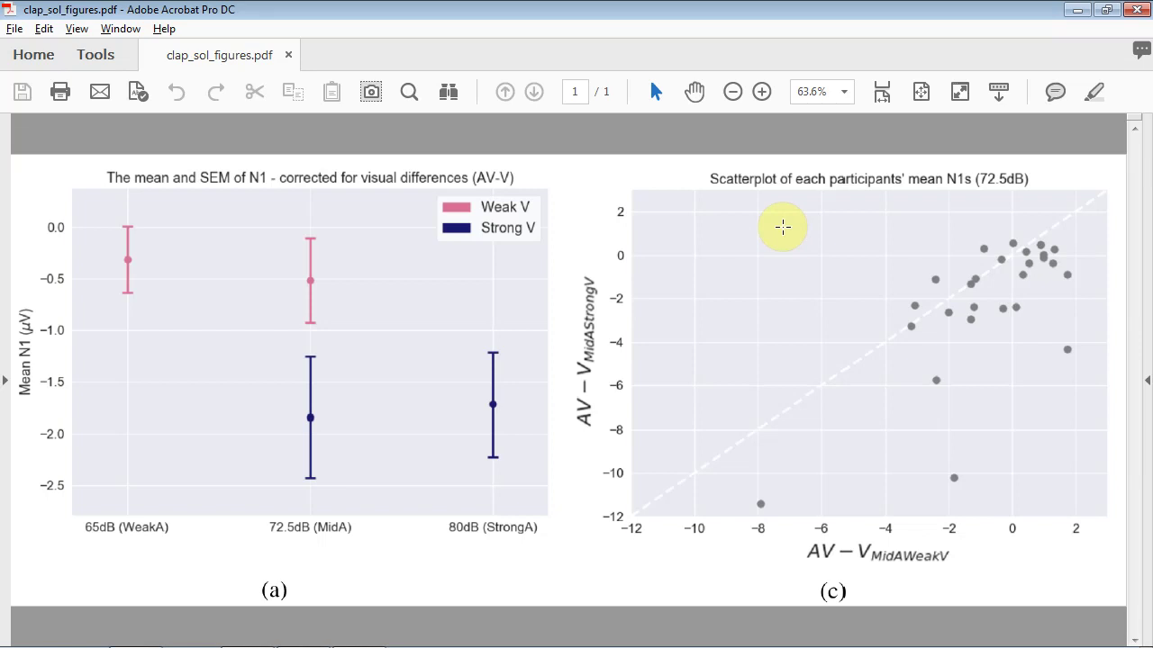
Switch back to Veusz, expand graph1 and select its x axis to examine the axis properties.
{"action": "key", "text": "alt+Tab"}
{"action": "key", "text": "alt+Tab"}
{"action": "key", "text": "alt+Tab"}
{"action": "key", "text": "alt+Tab"}
{"action": "key", "text": "alt+Tab"}
{"action": "key", "text": "alt+Tab"}
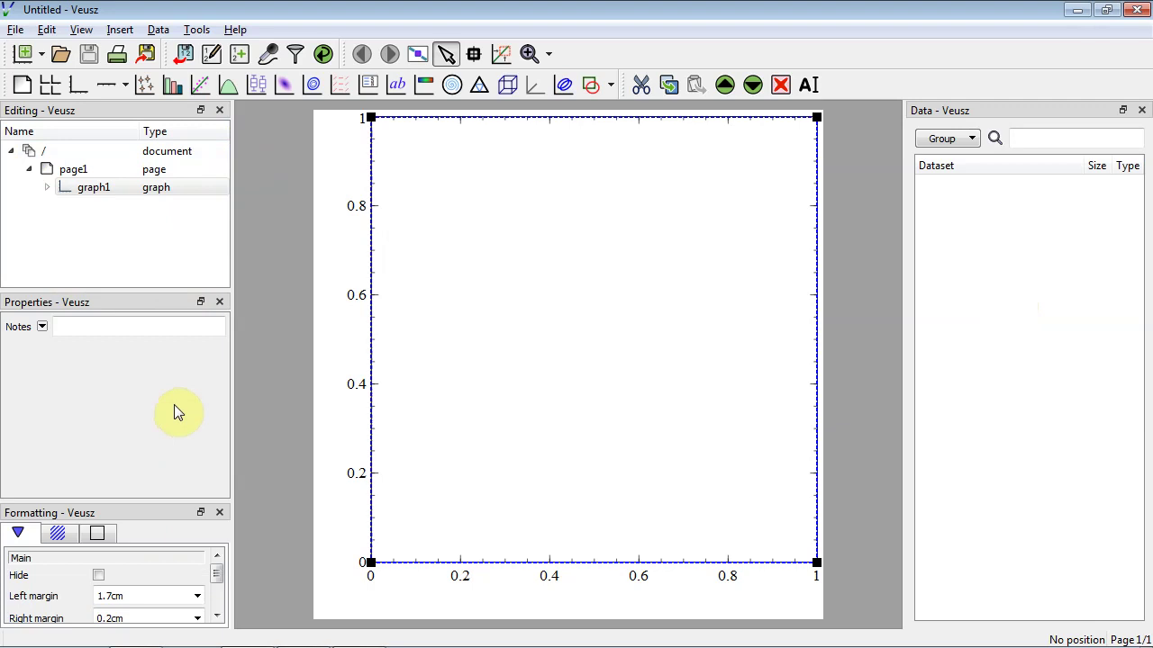
{"action": "left_click", "coordinate": [83, 191]}
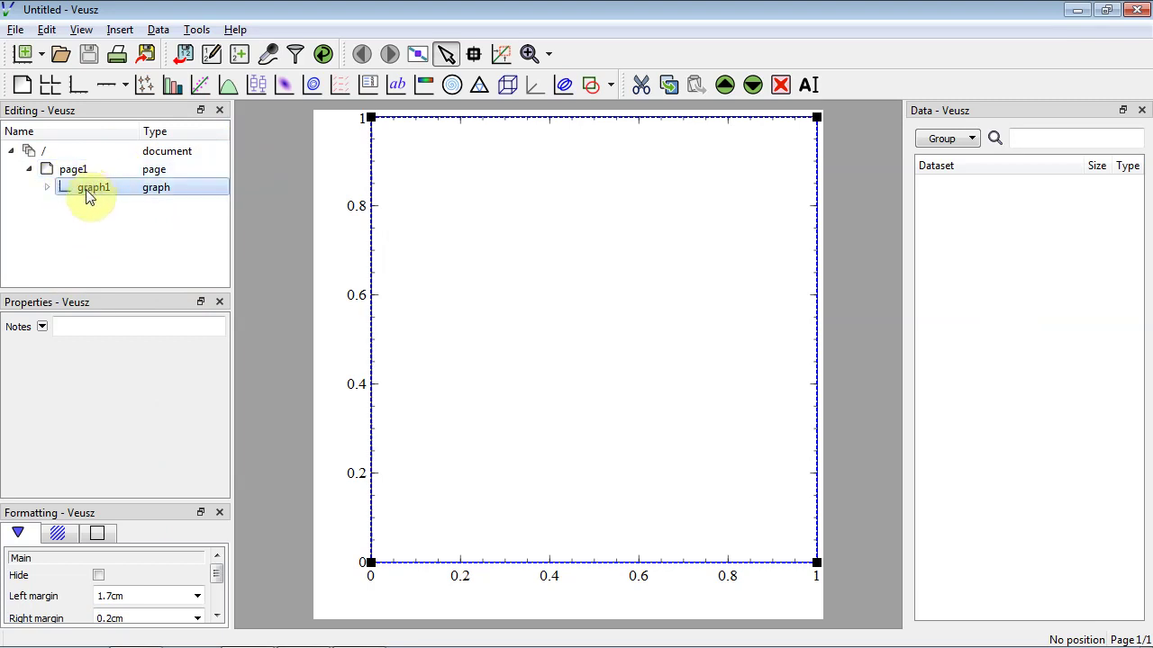
{"action": "left_click", "coordinate": [48, 189]}
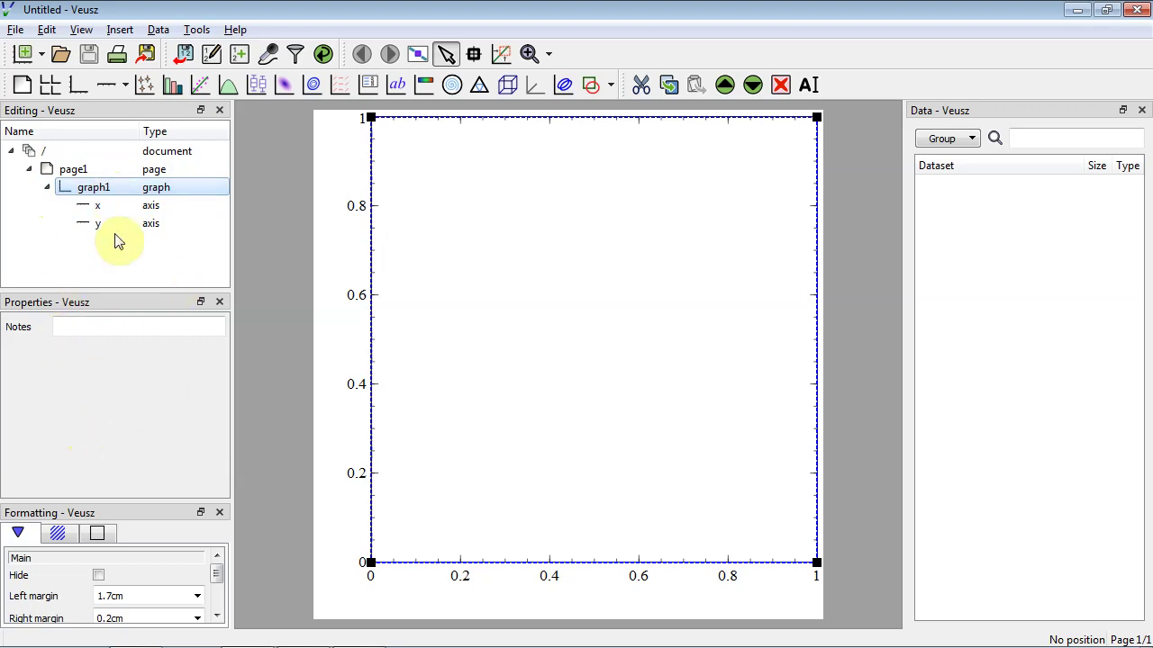
{"action": "left_click", "coordinate": [101, 207]}
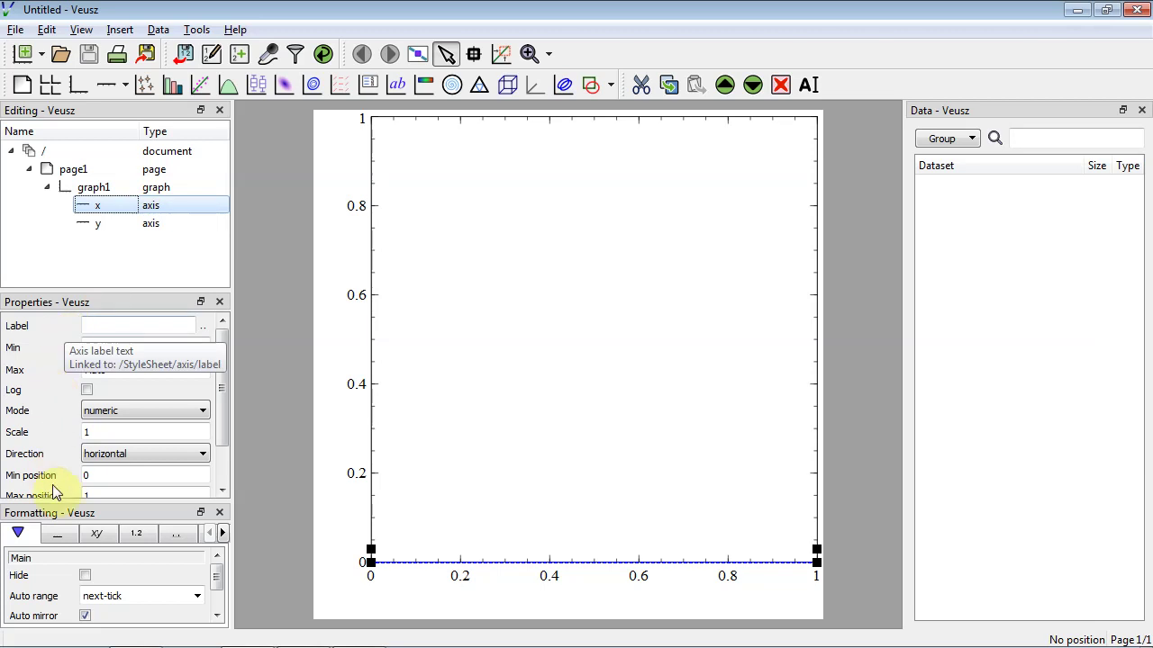
{"action": "mouse_move", "coordinate": [220, 388]}
{"action": "left_mouse_down"}
{"action": "mouse_move", "coordinate": [218, 455]}
{"action": "mouse_move", "coordinate": [223, 369]}
{"action": "left_mouse_up"}
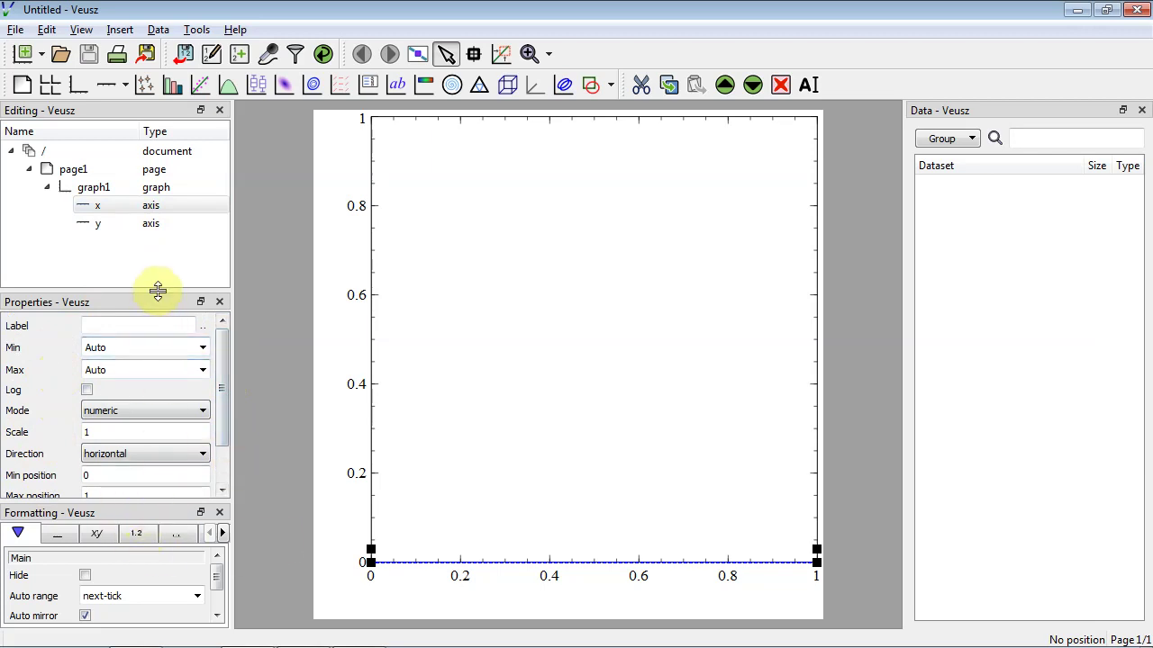
Enlarge the Formatting panel and examine the x axis's line and label formatting options.
{"action": "left_click_drag", "start_coordinate": [160, 291], "coordinate": [159, 253]}
{"action": "left_click_drag", "start_coordinate": [136, 503], "coordinate": [145, 454]}
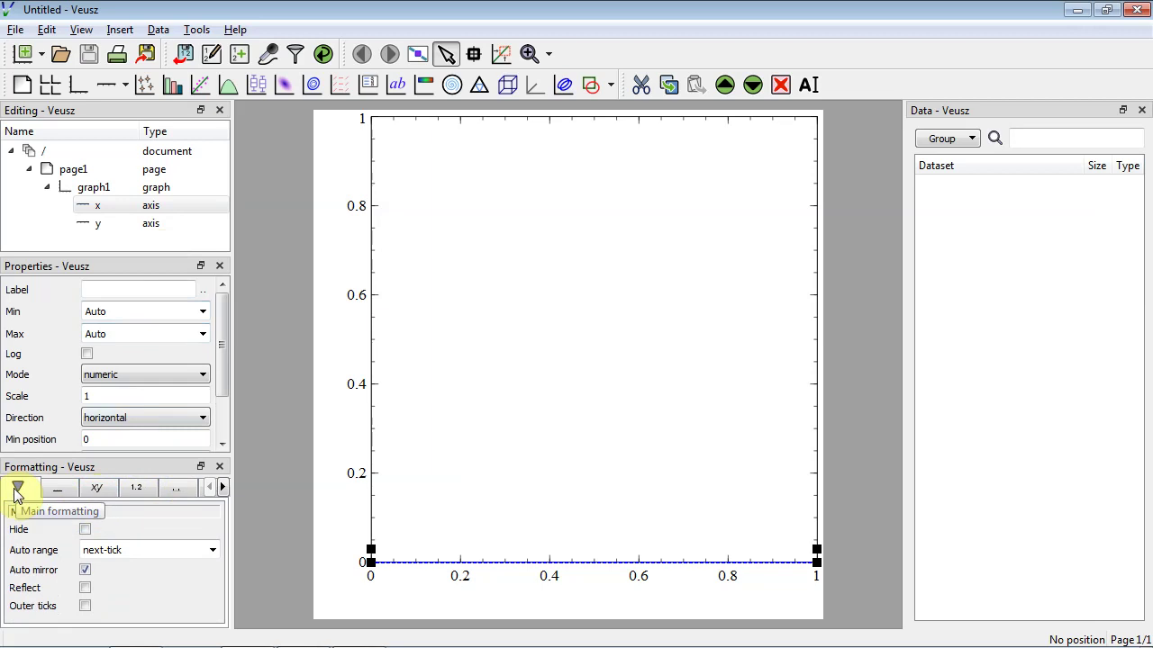
{"action": "left_click", "coordinate": [65, 488]}
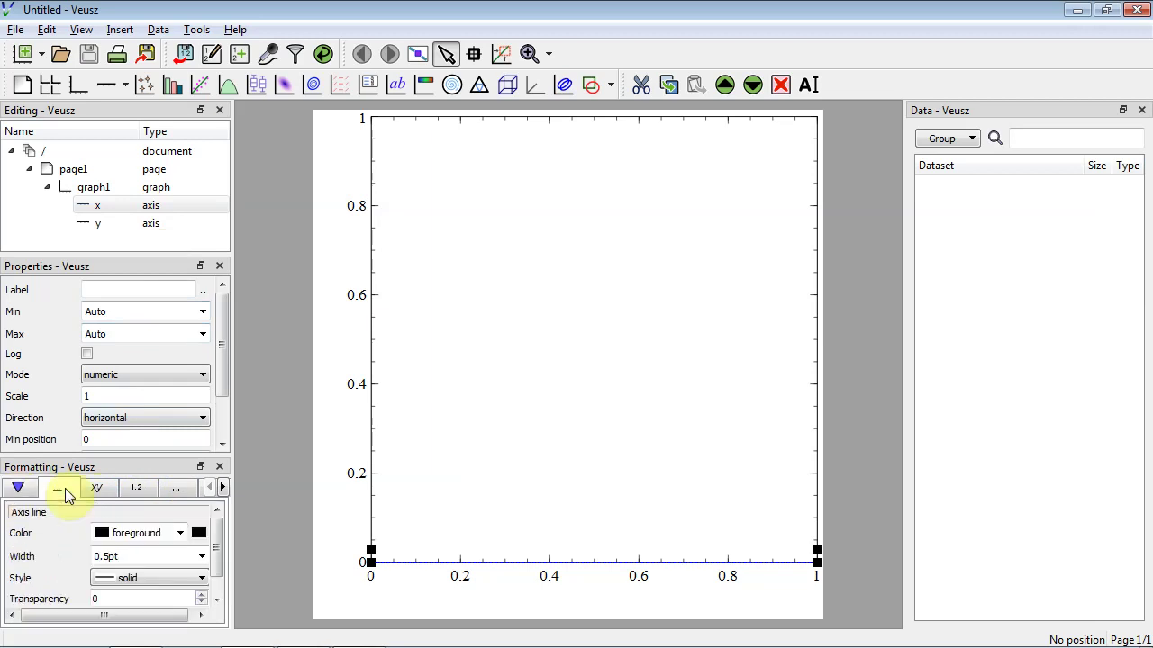
{"action": "left_click", "coordinate": [105, 490]}
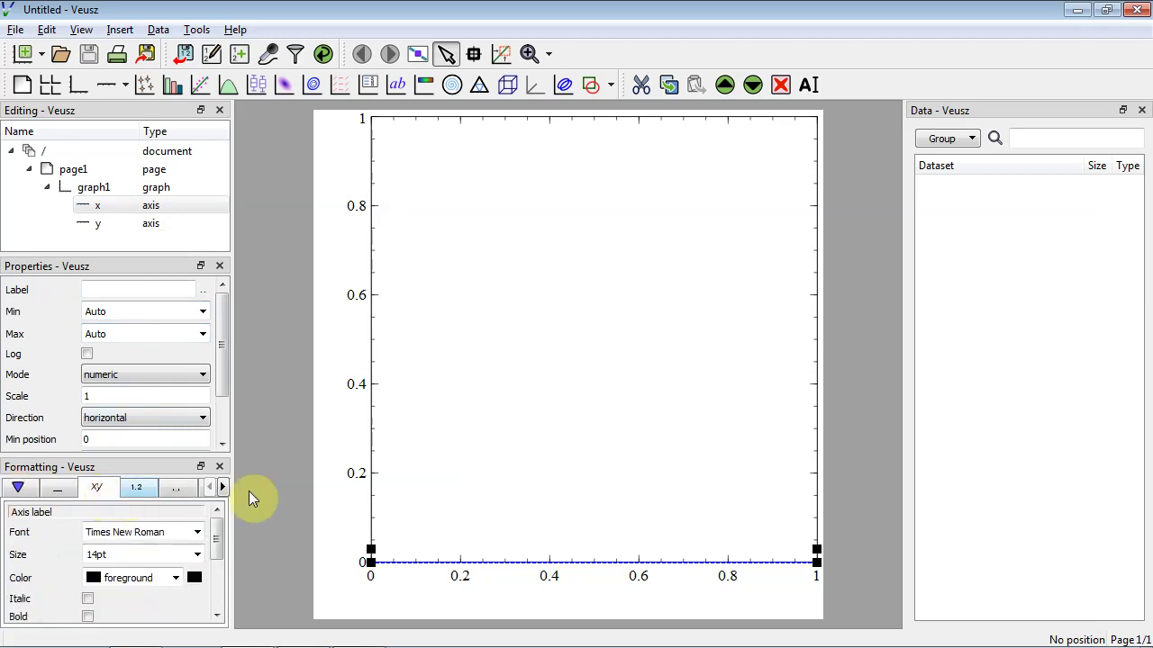
{"action": "left_click_drag", "start_coordinate": [232, 465], "coordinate": [267, 465]}
{"action": "left_click_drag", "start_coordinate": [910, 419], "coordinate": [919, 411]}
Save the document as clap.vsz in the veusz_demo folder.
{"action": "left_click", "coordinate": [15, 30]}
{"action": "left_click", "coordinate": [103, 164]}
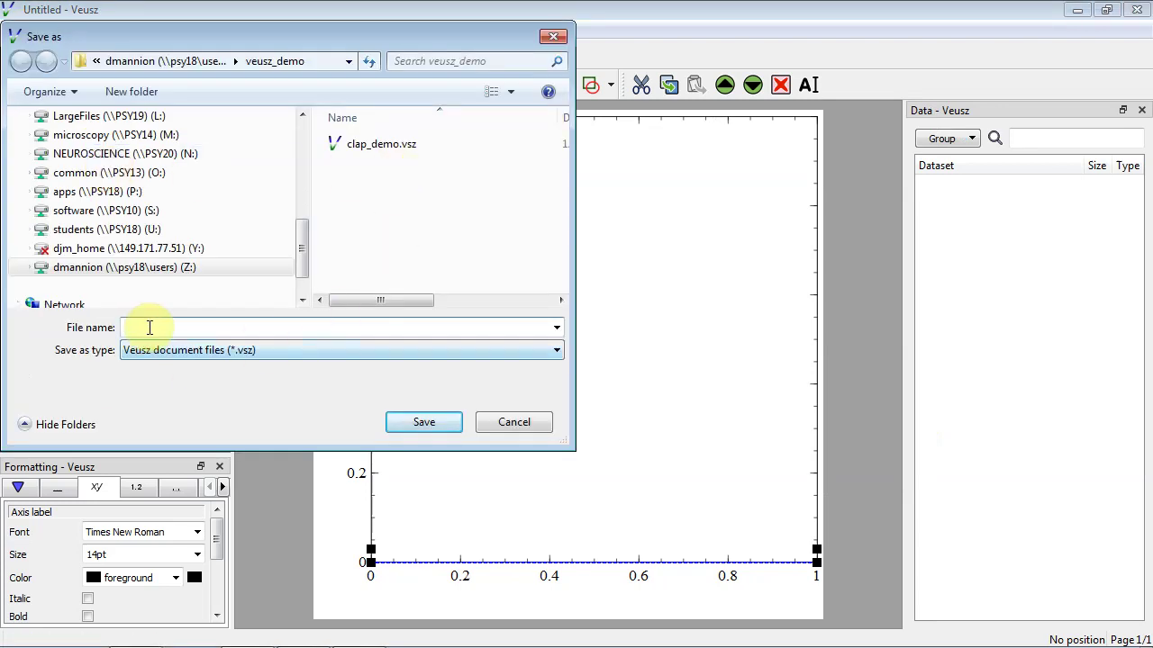
{"action": "type", "text": "clap"}
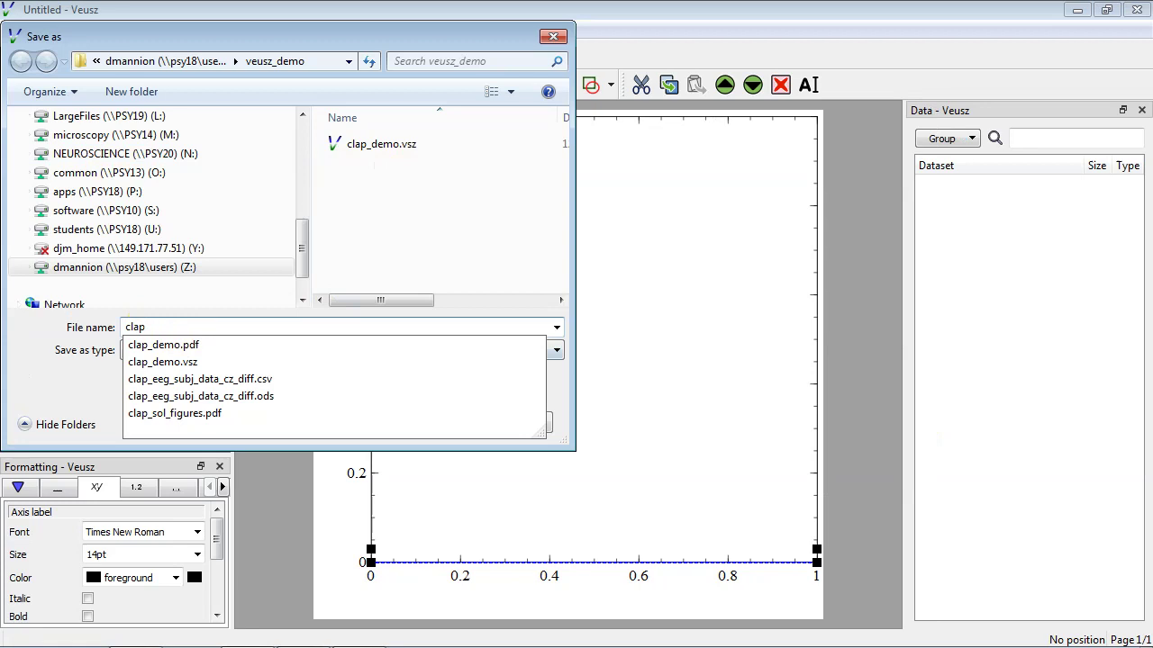
{"action": "type", "text": ".v"}
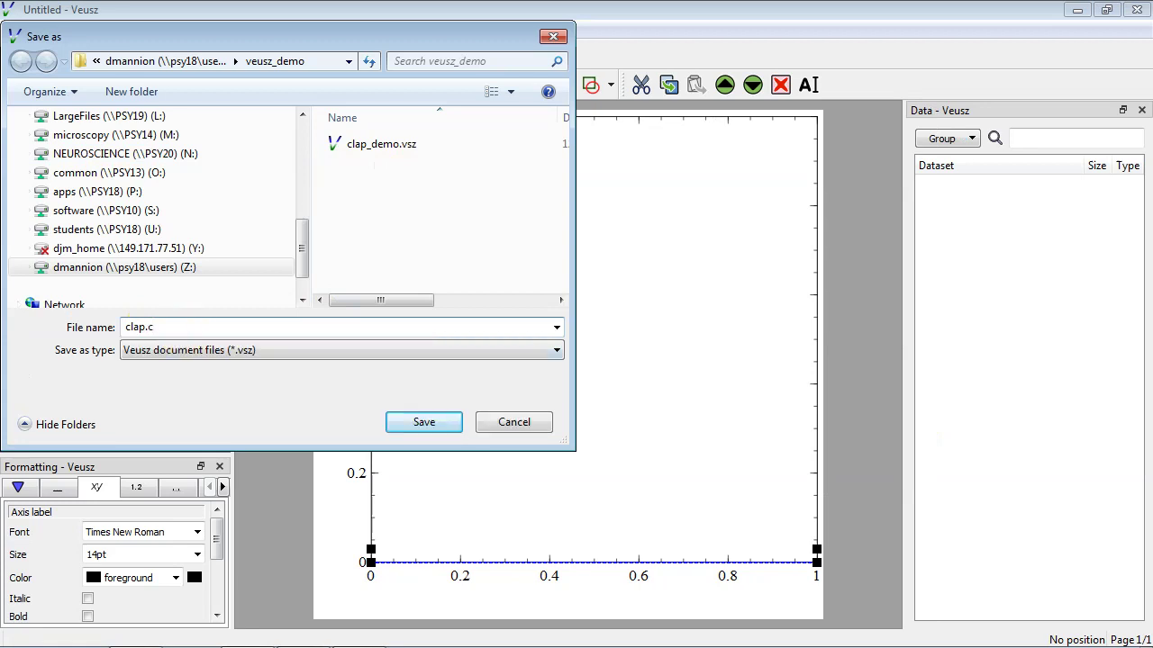
{"action": "type", "text": "sz"}
{"action": "left_click", "coordinate": [439, 423]}
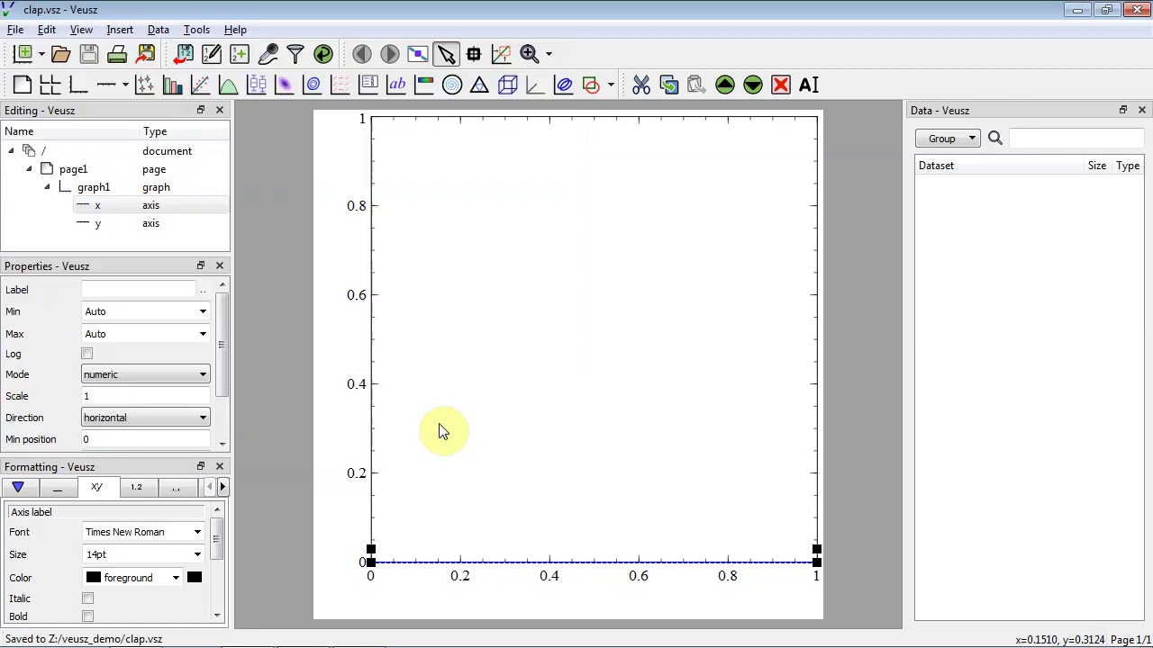
Delete the default graph1 from page1.
{"action": "left_click", "coordinate": [97, 189]}
{"action": "right_click", "coordinate": [101, 191]}
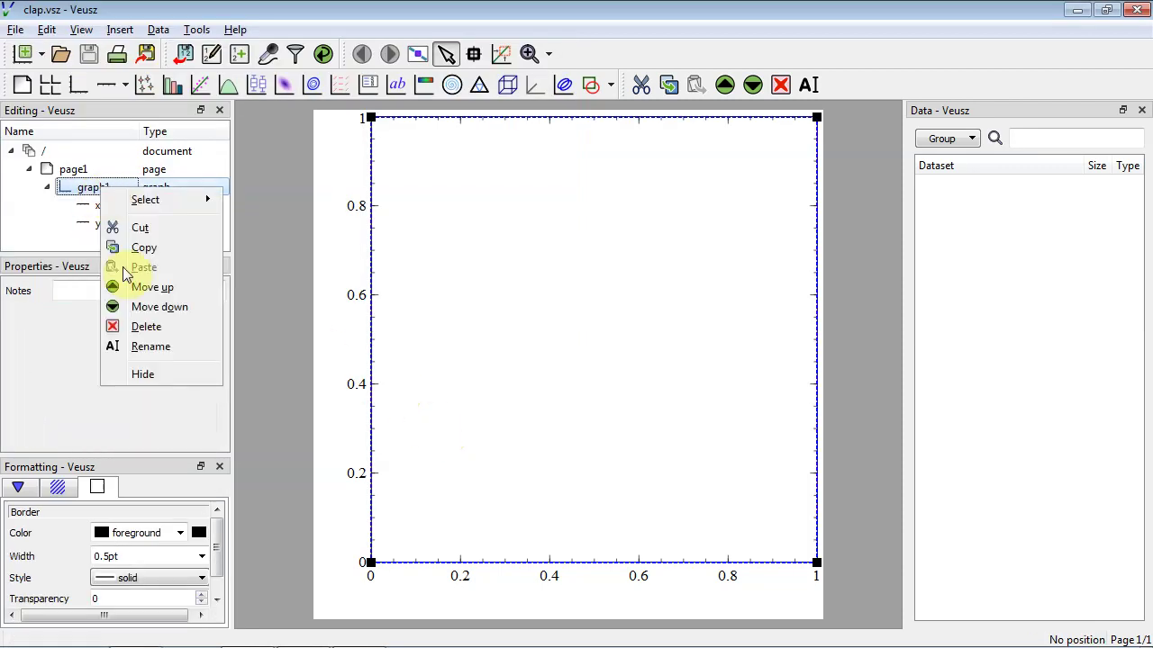
{"action": "left_click", "coordinate": [180, 329]}
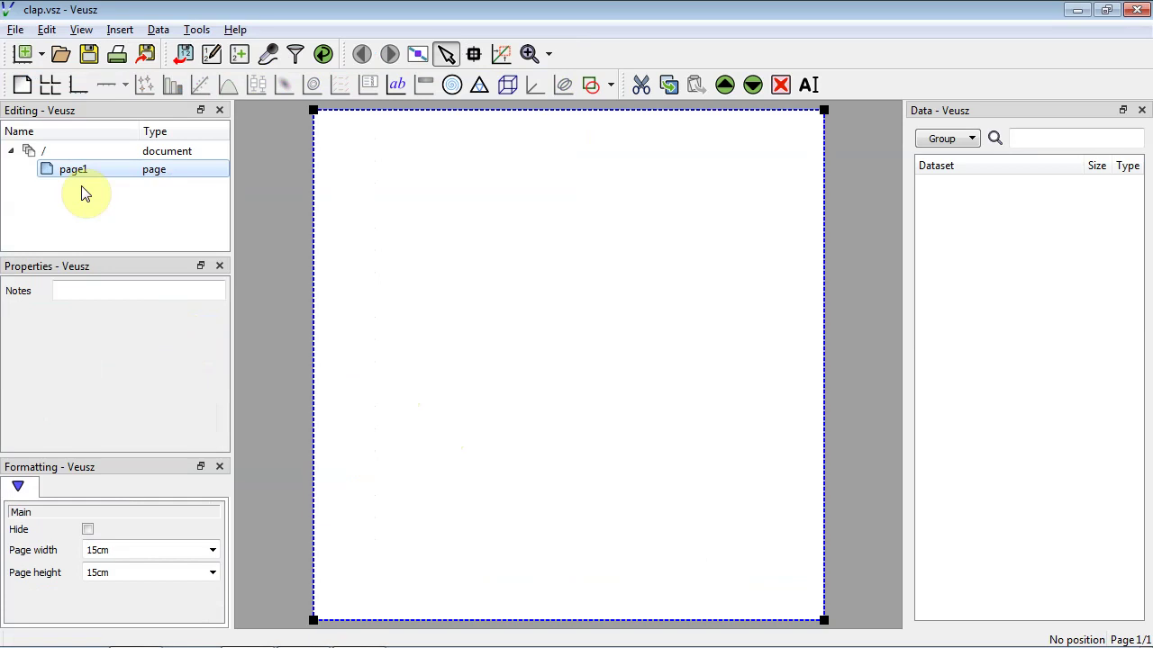
Check the two-panel layout of the reference figure in Acrobat and add a grid to page1 in Veusz.
{"action": "key", "text": "alt+Tab"}
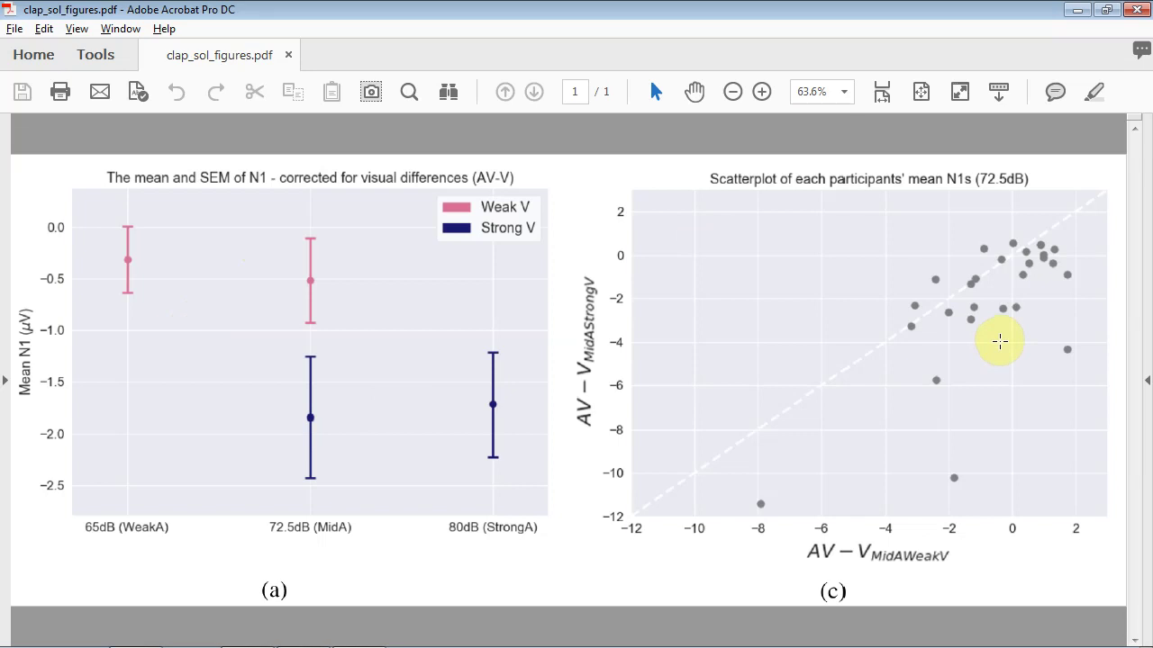
{"action": "key", "text": "alt+Tab"}
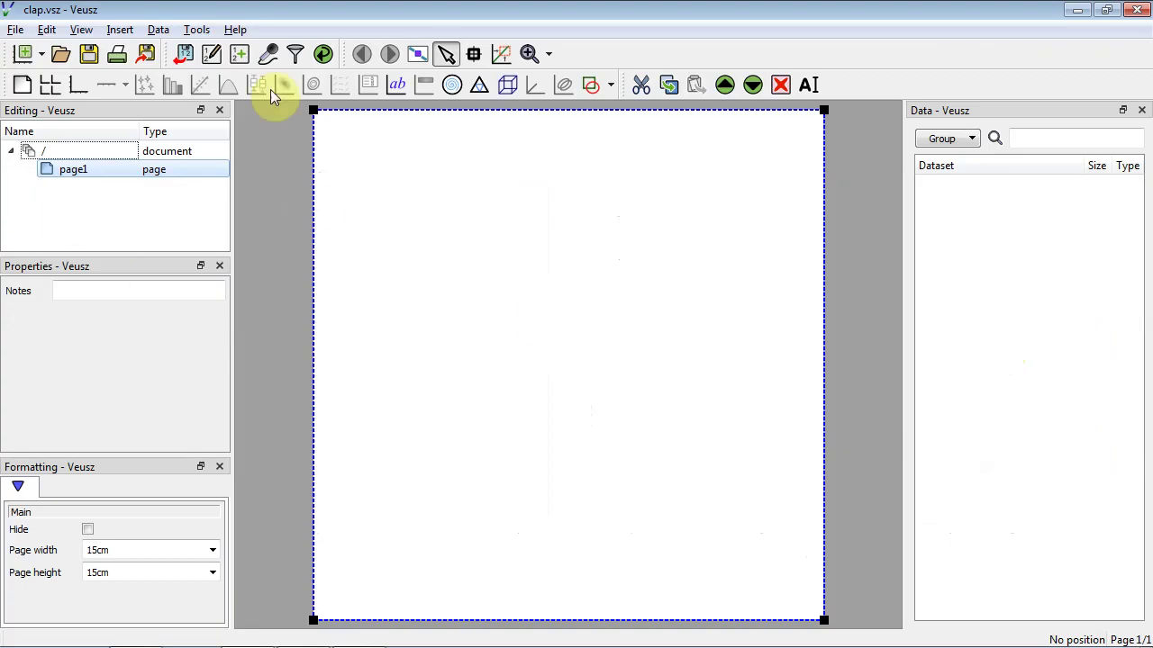
{"action": "left_click", "coordinate": [122, 31]}
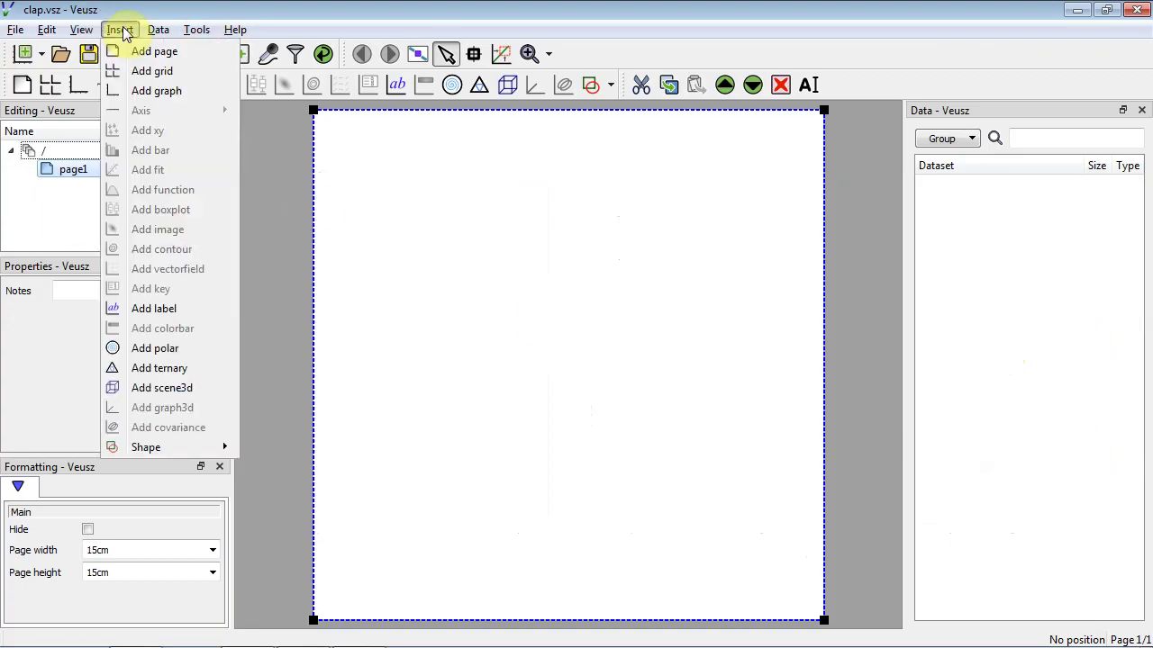
{"action": "left_click", "coordinate": [165, 71]}
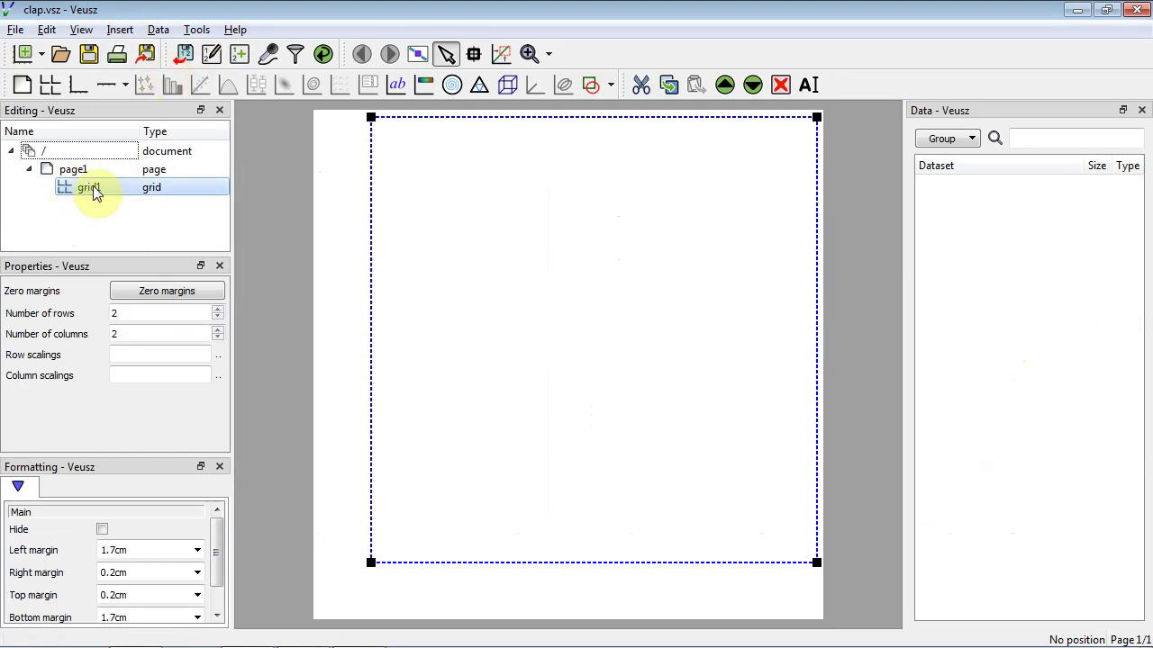
Set the grid's number of rows to 1, comparing the layout with the reference figure in Acrobat.
{"action": "double_click", "coordinate": [111, 314]}
{"action": "type", "text": "1"}
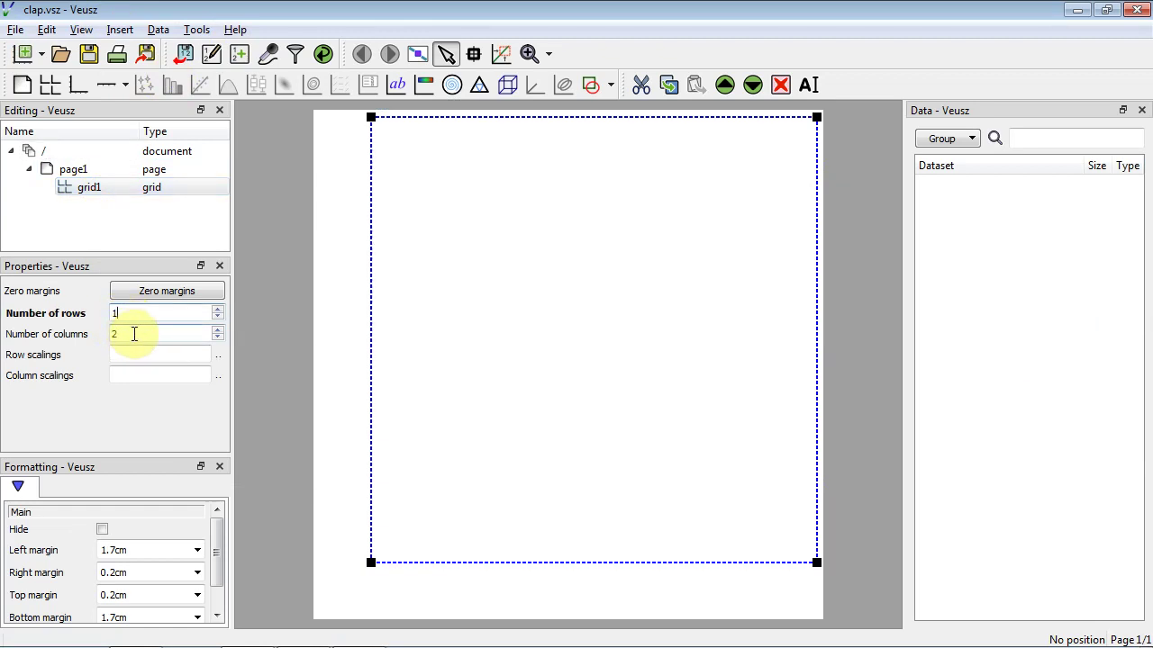
{"action": "key", "text": "alt+Tab"}
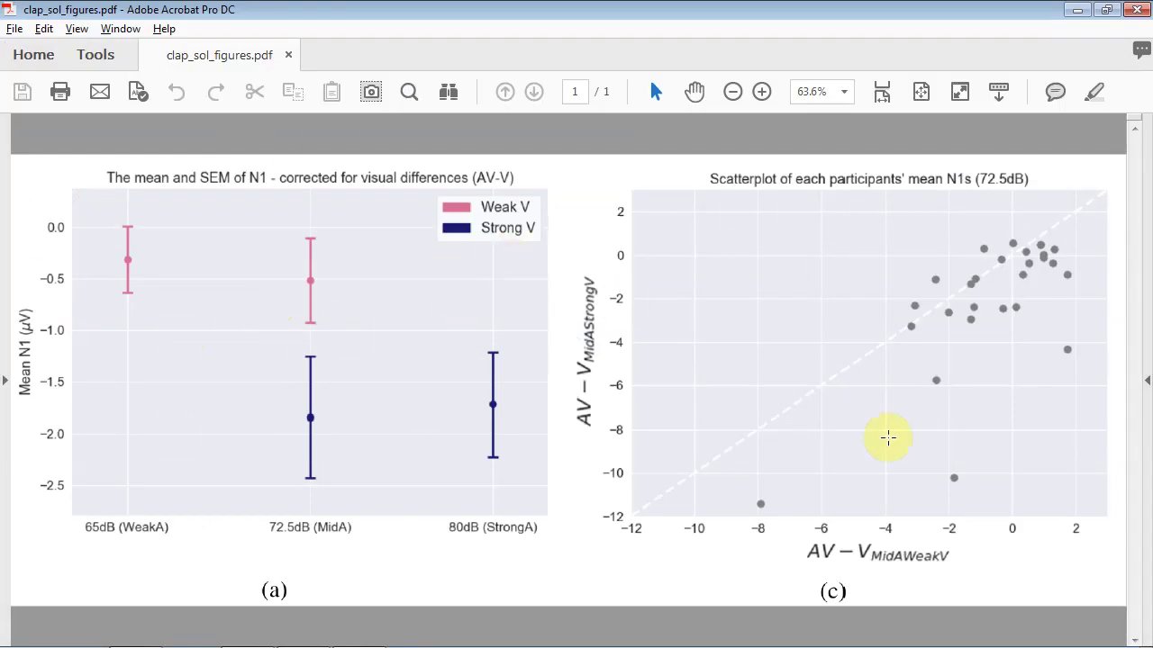
{"action": "key", "text": "alt+Tab"}
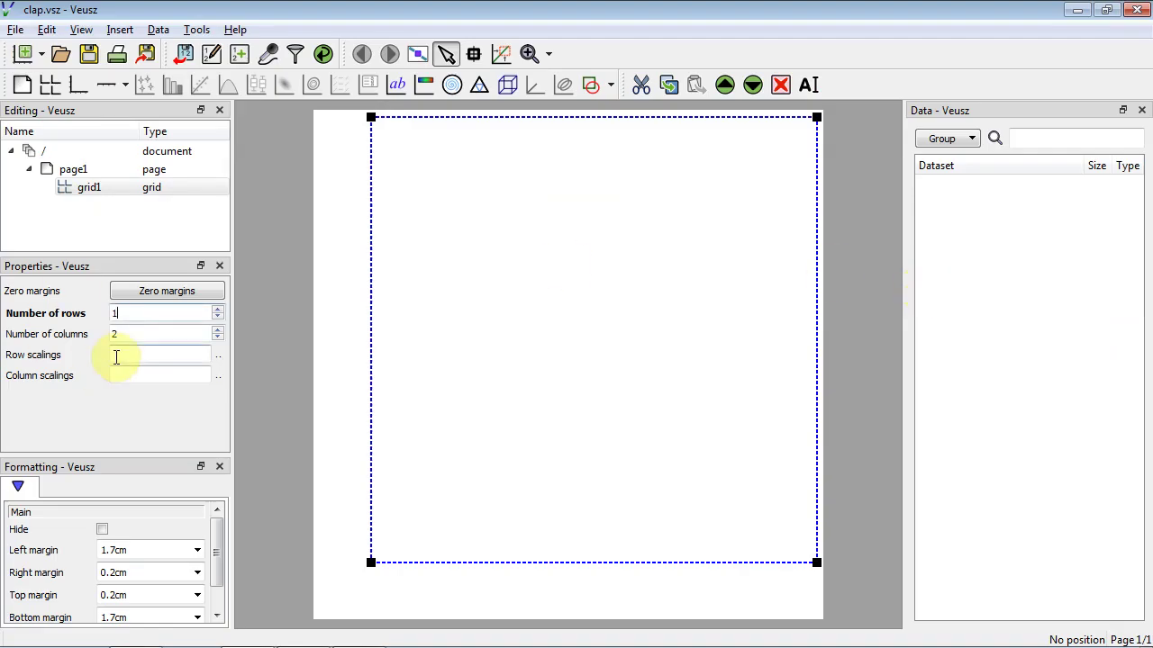
Add two graphs inside grid1, one for each column.
{"action": "left_click", "coordinate": [90, 187]}
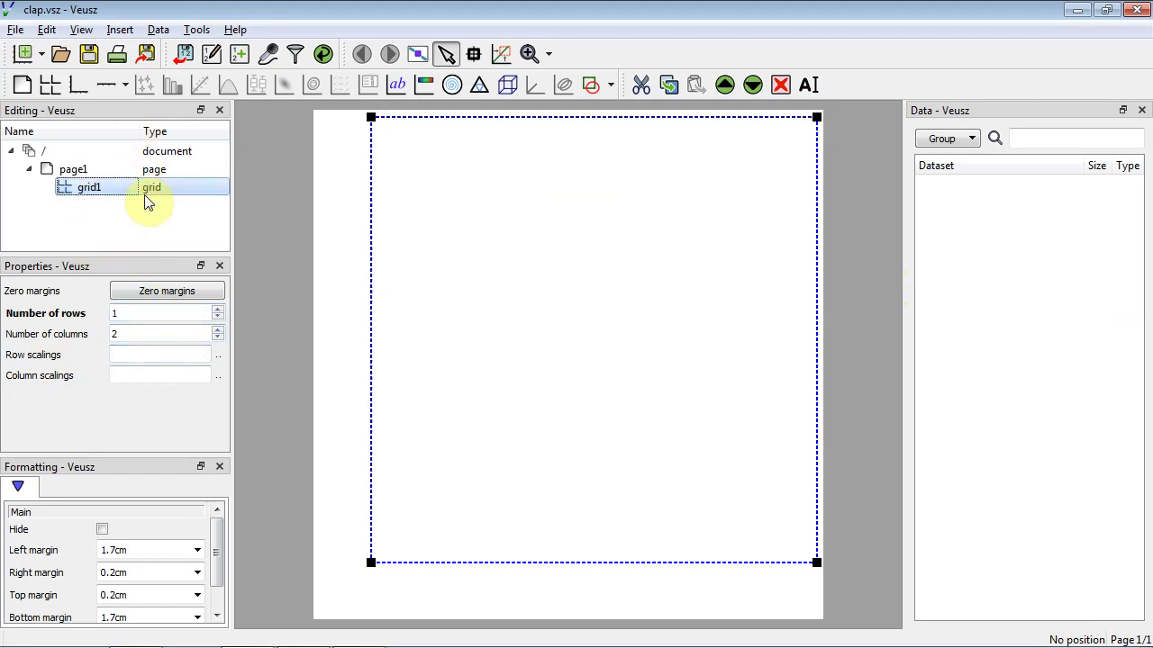
{"action": "left_click", "coordinate": [119, 30]}
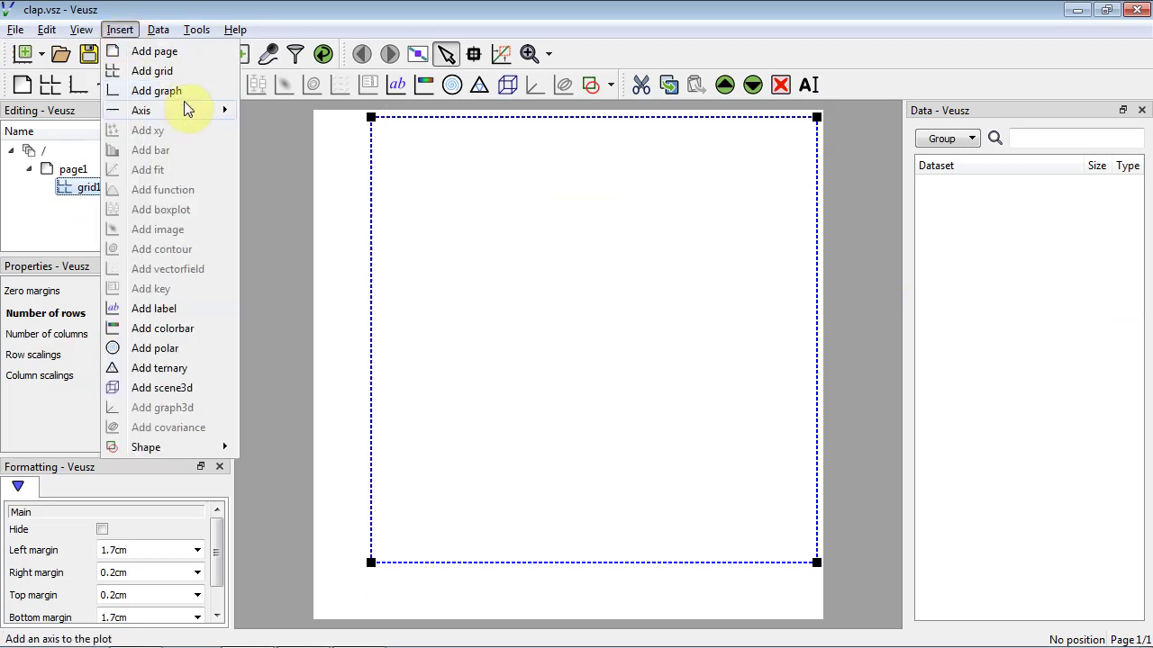
{"action": "left_click", "coordinate": [186, 92]}
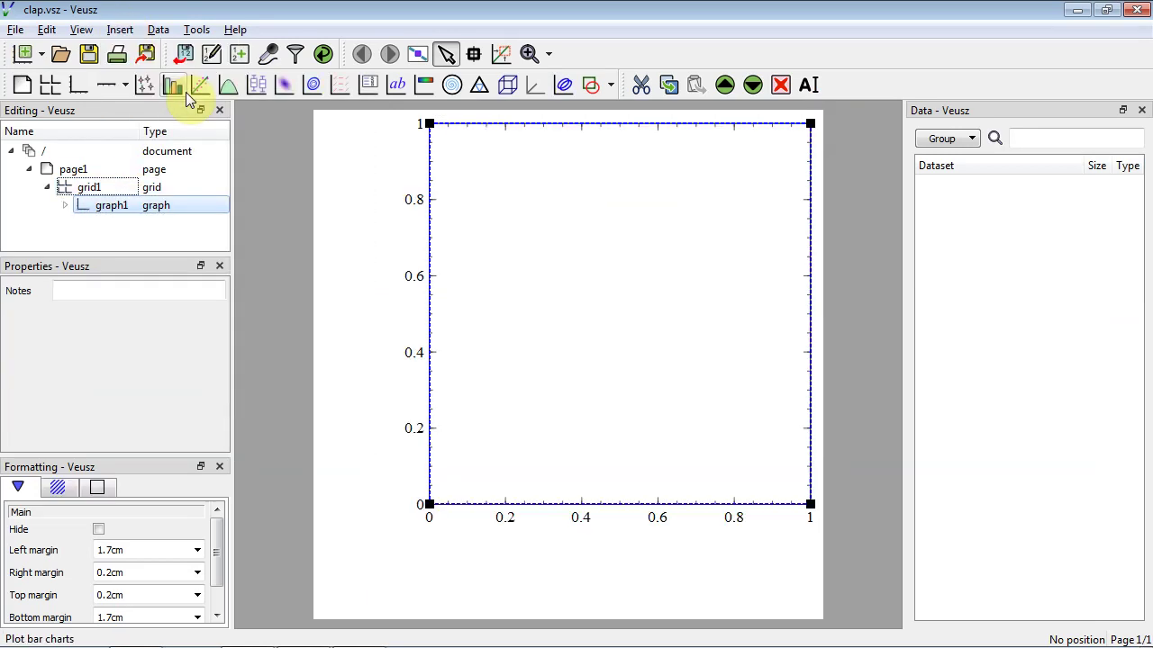
{"action": "left_click", "coordinate": [87, 187]}
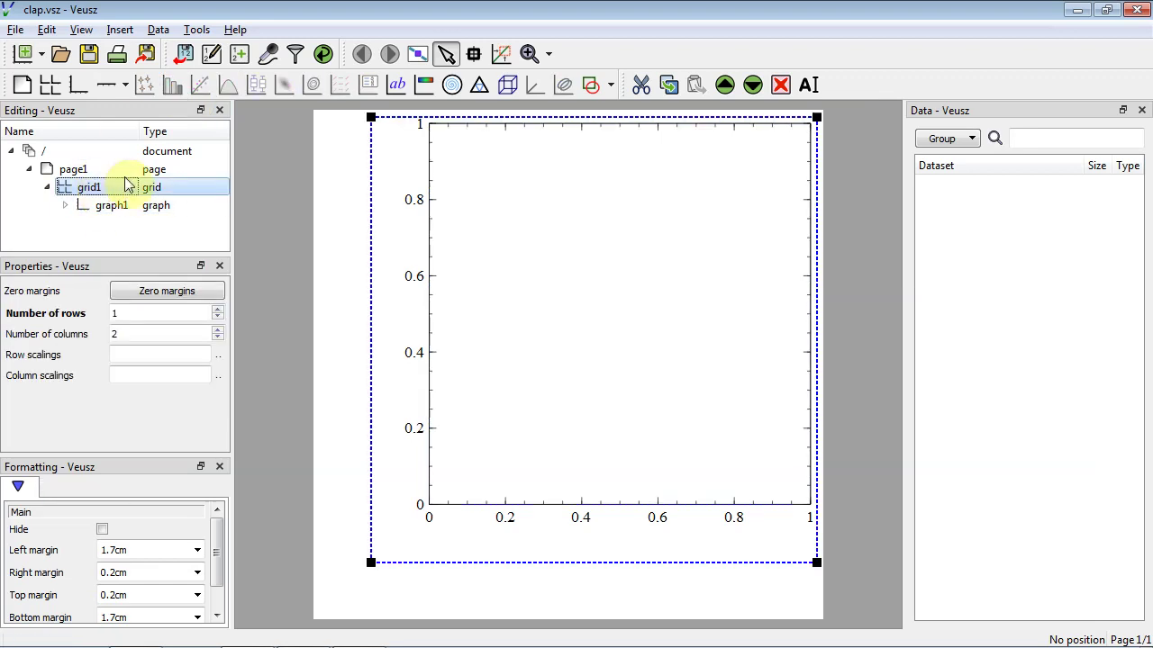
{"action": "left_click", "coordinate": [122, 30]}
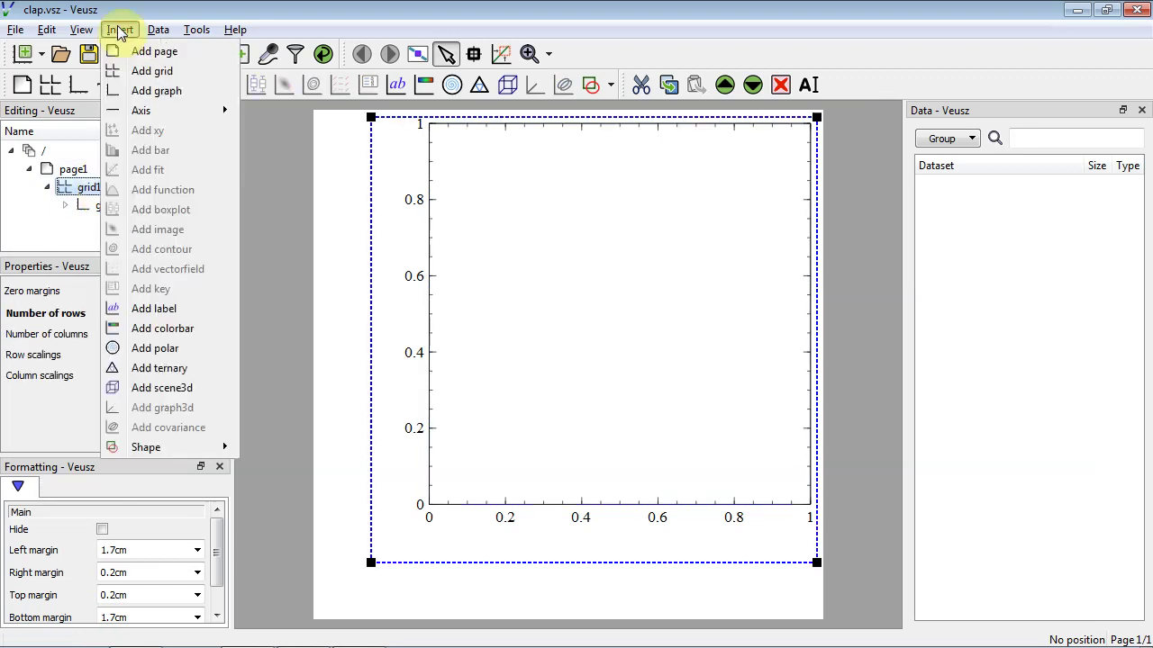
{"action": "left_click", "coordinate": [155, 92]}
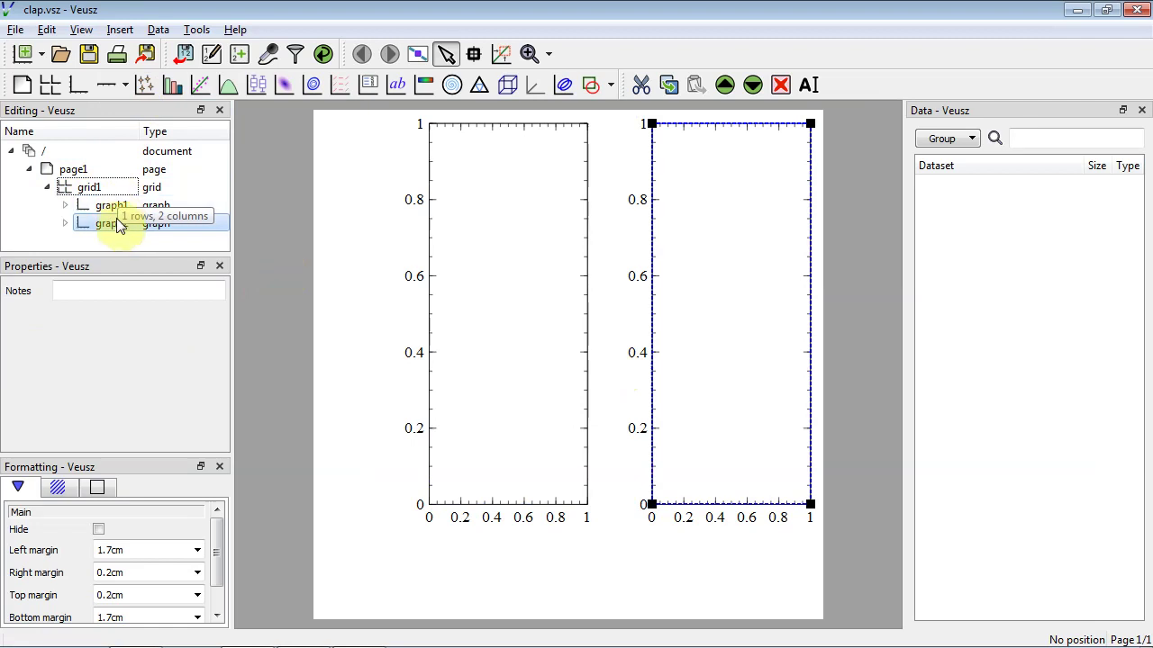
Set the width of page1 to 16cm.
{"action": "left_click", "coordinate": [117, 171]}
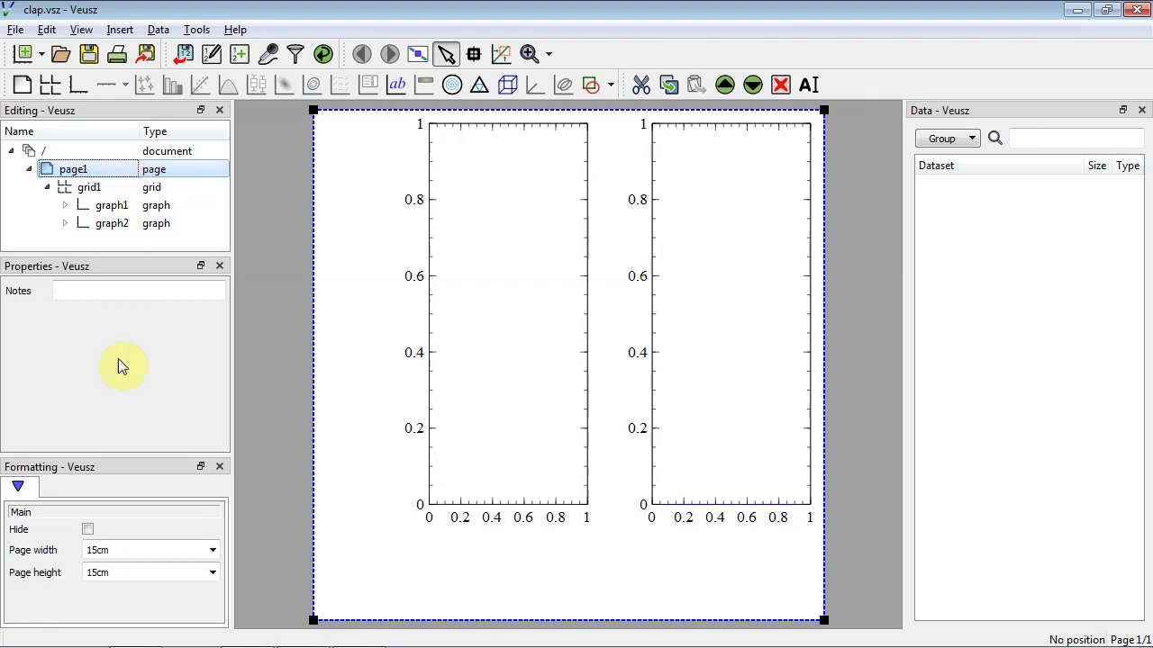
{"action": "left_click", "coordinate": [99, 551]}
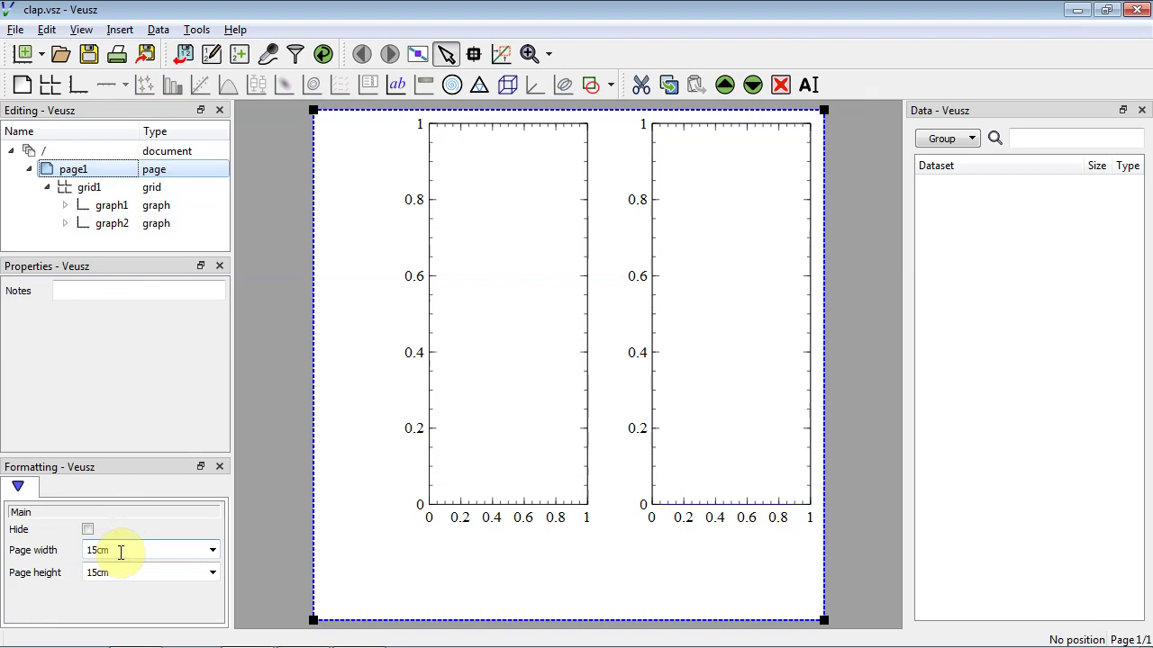
{"action": "left_click_drag", "start_coordinate": [93, 551], "coordinate": [99, 552]}
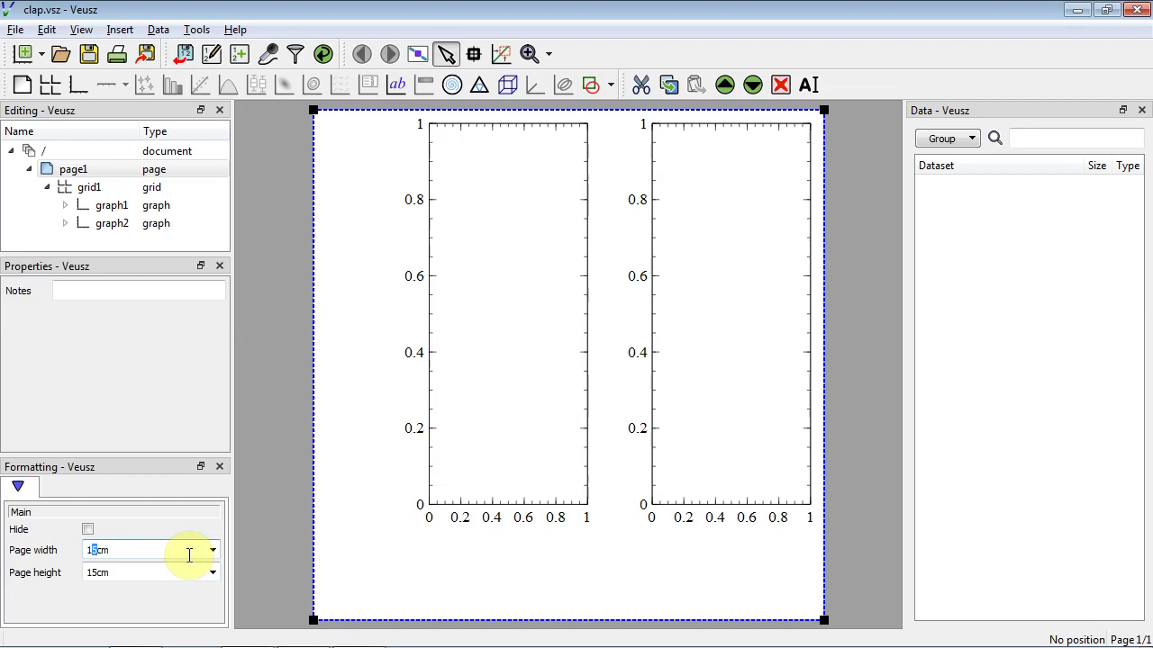
{"action": "key", "text": "Return"}
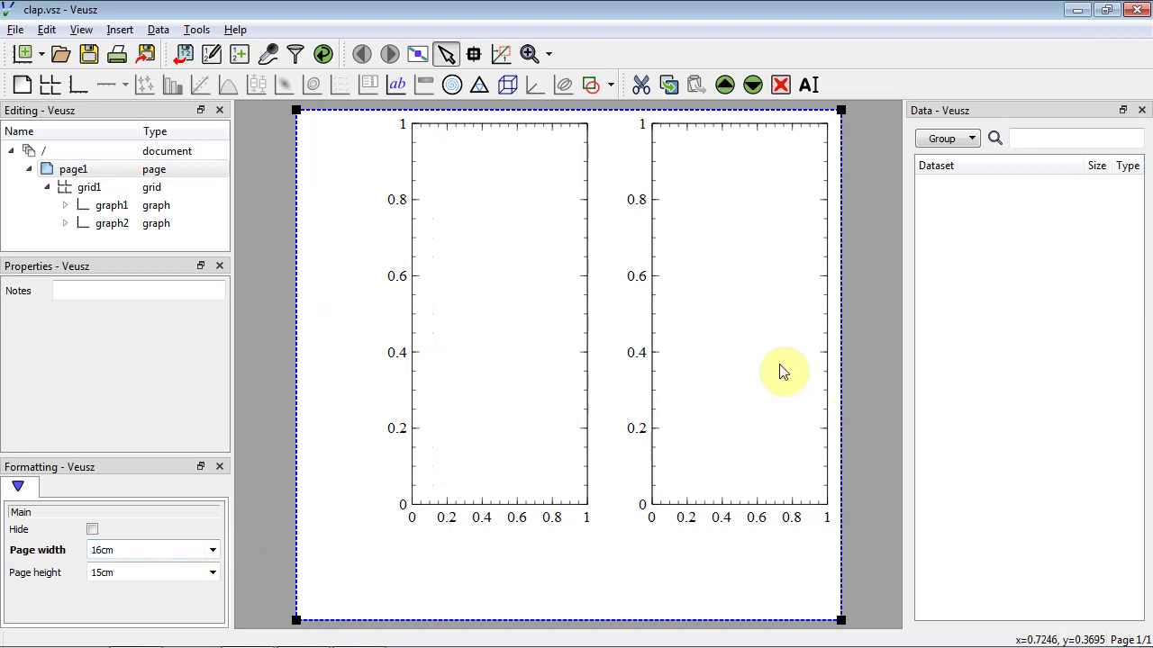
Set the height of page1 to 12cm.
{"action": "left_click", "coordinate": [102, 574]}
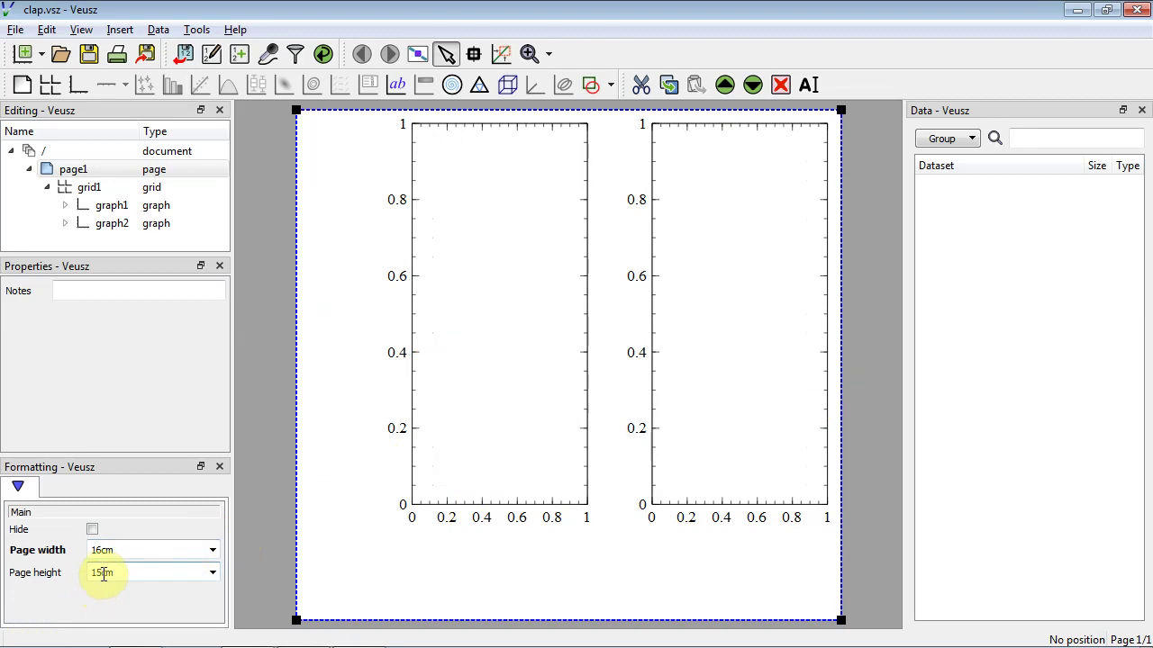
{"action": "key", "text": "BackSpace"}
{"action": "type", "text": "2"}
{"action": "key", "text": "Return"}
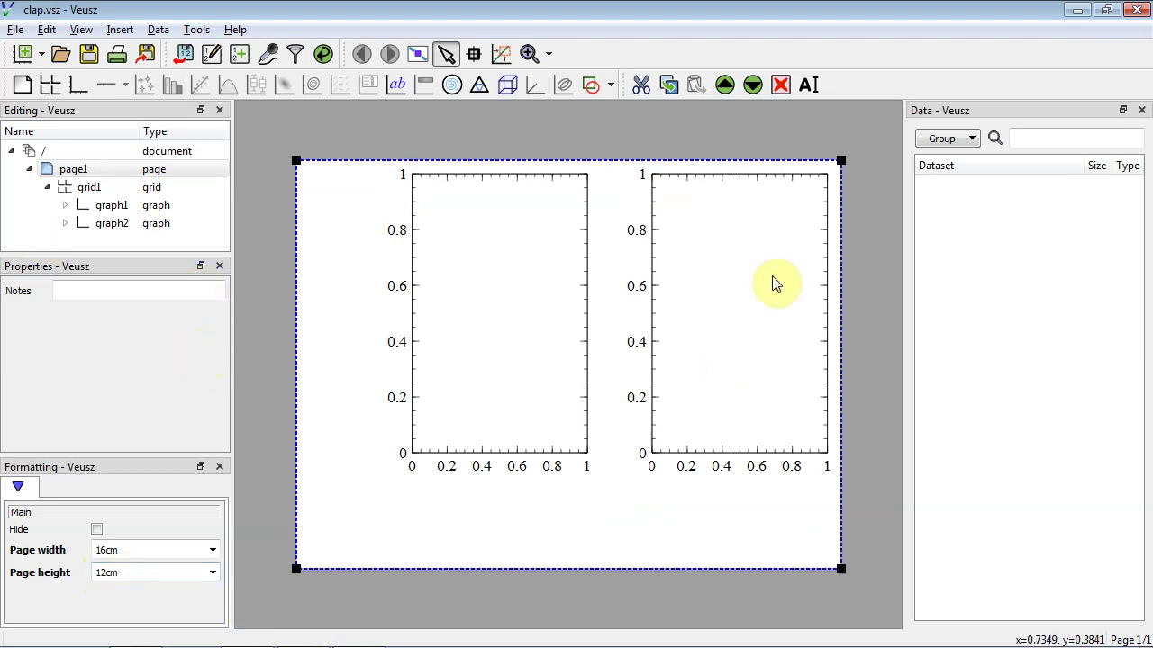
Resize grid1 to margins of about 0.19cm left, 0.17cm right, 0.89cm top and 0.25cm bottom, and save the document.
{"action": "left_click", "coordinate": [68, 189]}
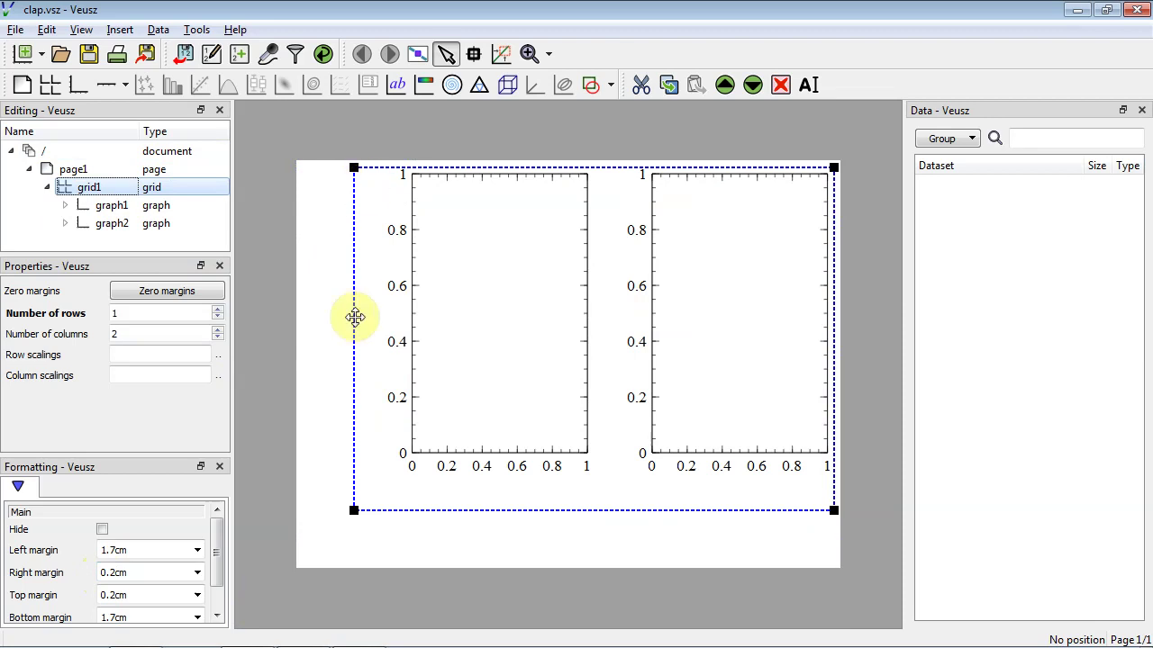
{"action": "left_click_drag", "start_coordinate": [353, 509], "coordinate": [304, 560]}
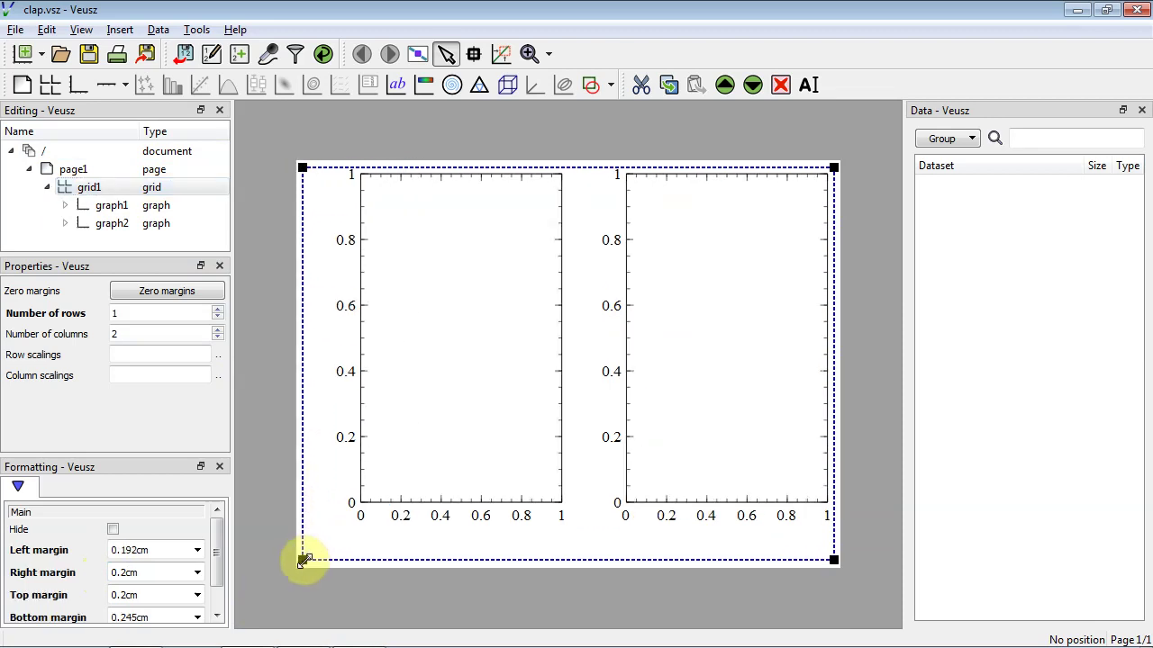
{"action": "left_click_drag", "start_coordinate": [834, 168], "coordinate": [835, 191]}
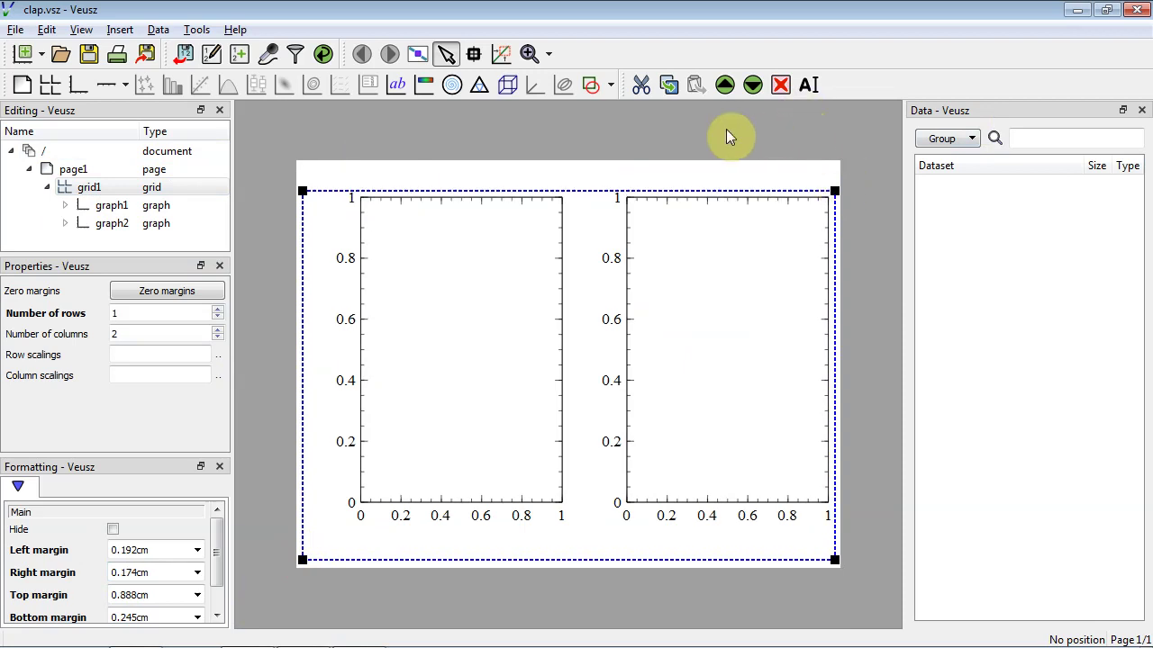
{"action": "left_click", "coordinate": [88, 54]}
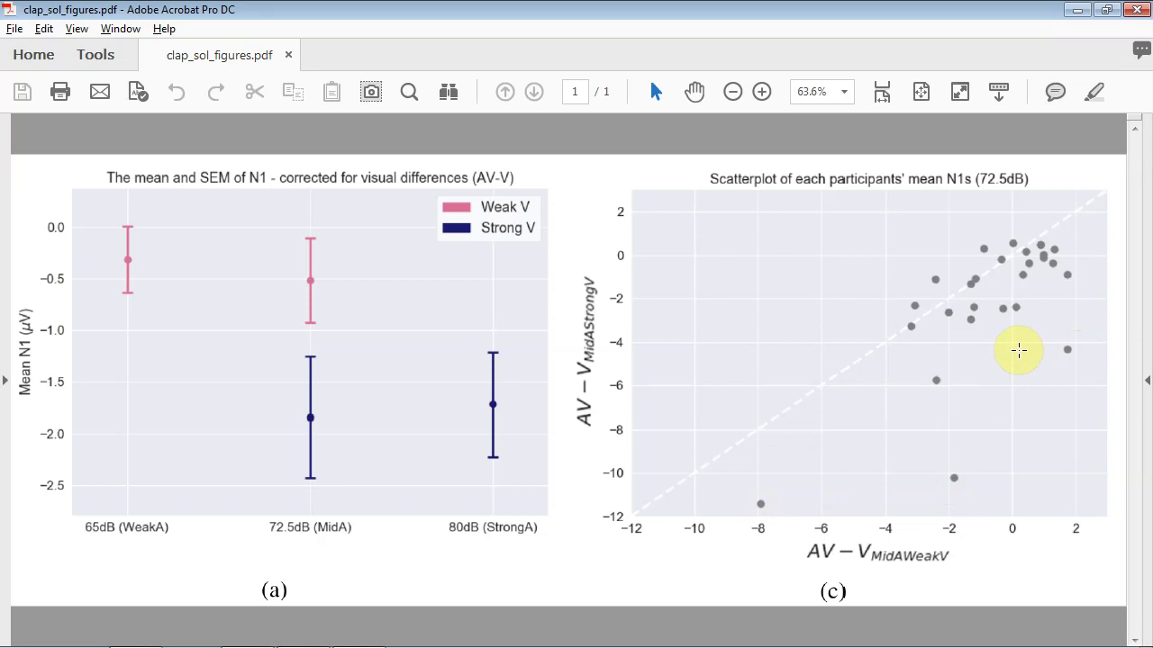
Switch back from the reference figure to Veusz and add an xy plotter inside graph2.
{"action": "key", "text": "alt+Tab"}
{"action": "left_click", "coordinate": [93, 187]}
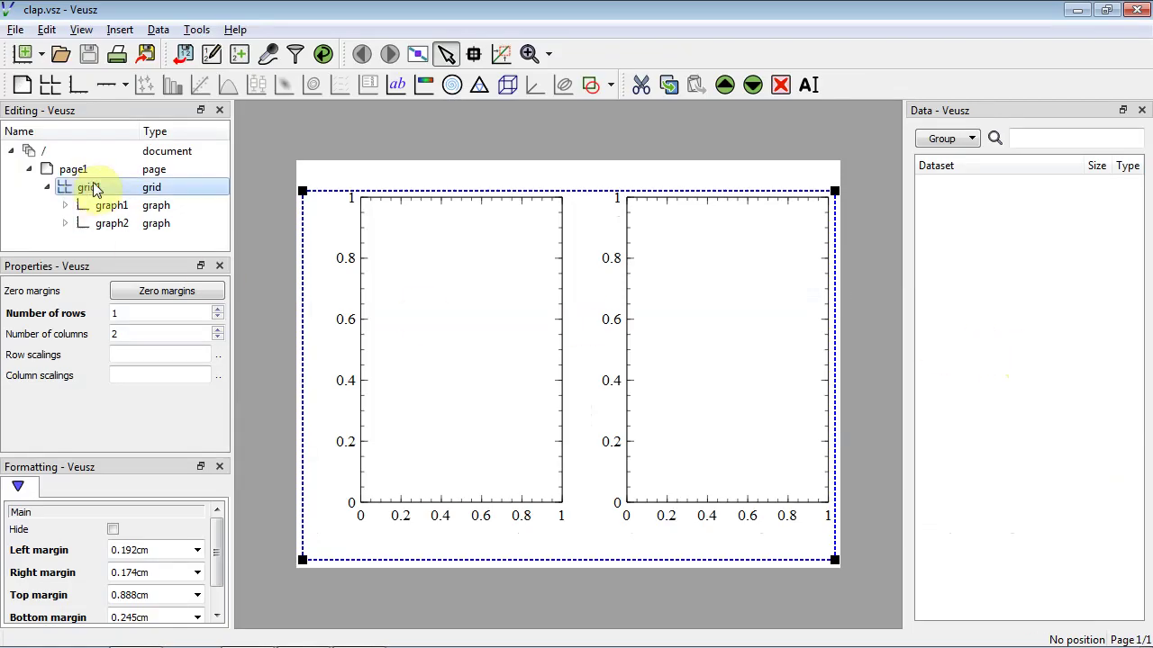
{"action": "left_click", "coordinate": [109, 223]}
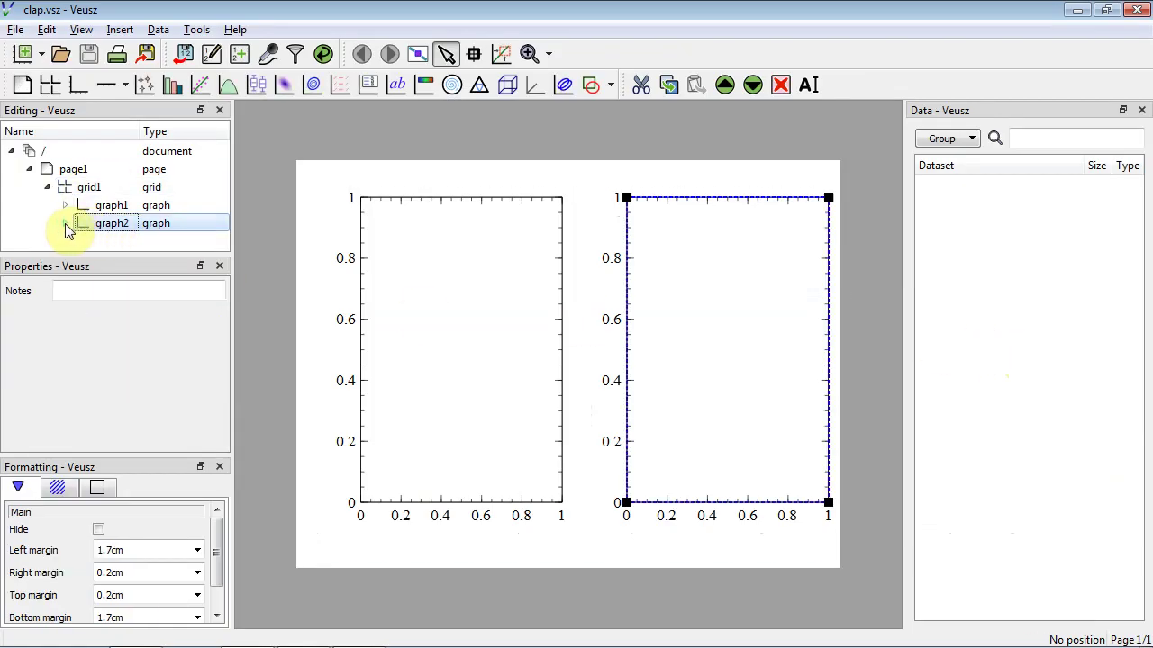
{"action": "left_click", "coordinate": [66, 224]}
{"action": "mouse_move", "coordinate": [232, 214]}
{"action": "left_mouse_down"}
{"action": "mouse_move", "coordinate": [254, 213]}
{"action": "mouse_move", "coordinate": [232, 214]}
{"action": "left_mouse_up"}
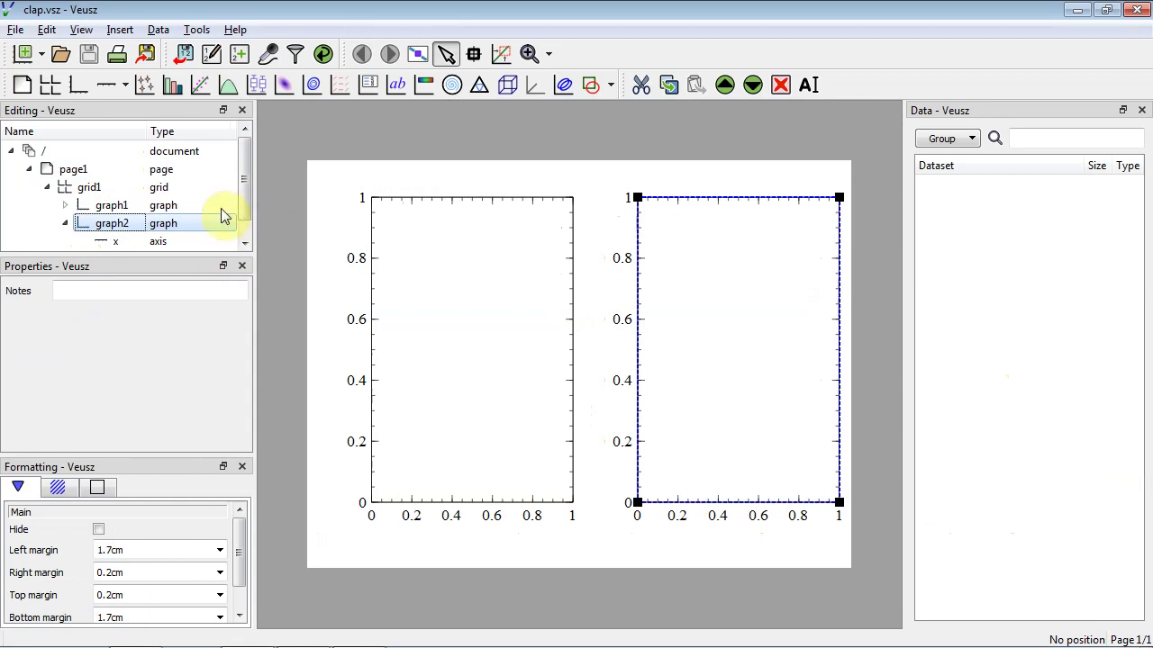
{"action": "left_click", "coordinate": [122, 29]}
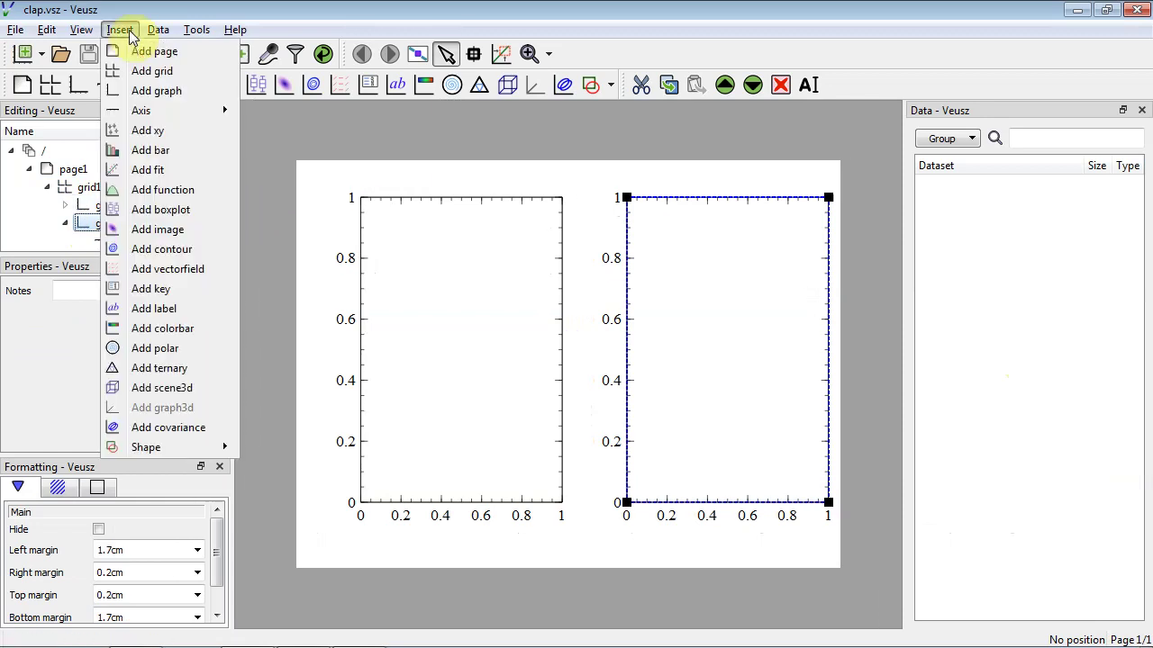
{"action": "left_click", "coordinate": [169, 134]}
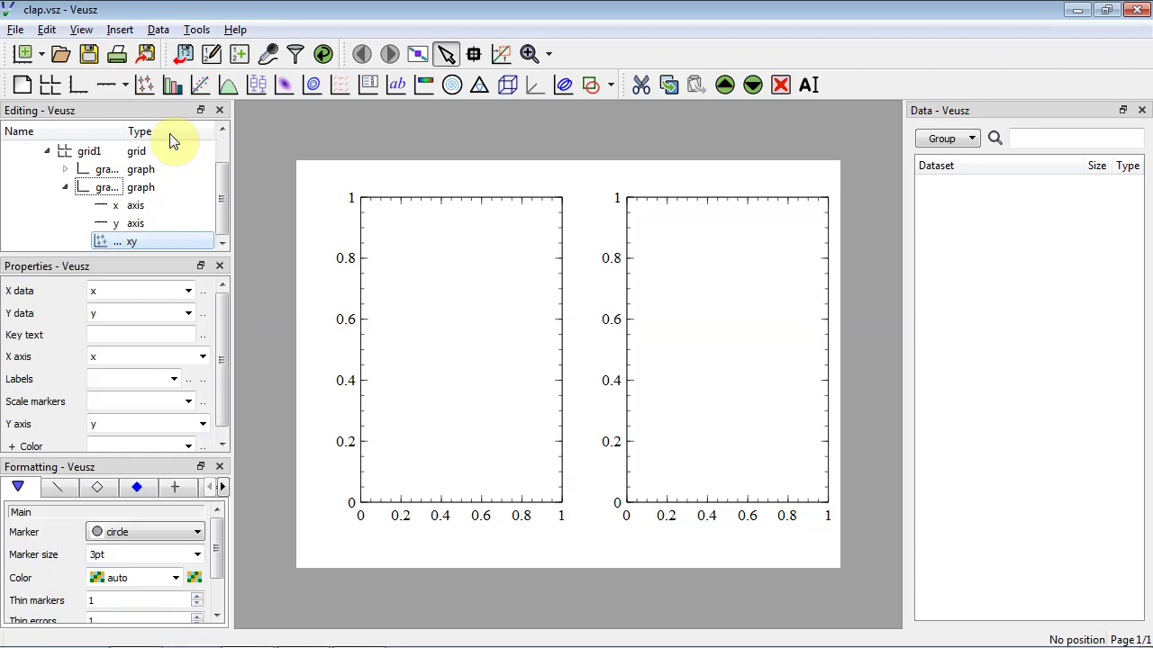
{"action": "left_click_drag", "start_coordinate": [234, 180], "coordinate": [265, 182]}
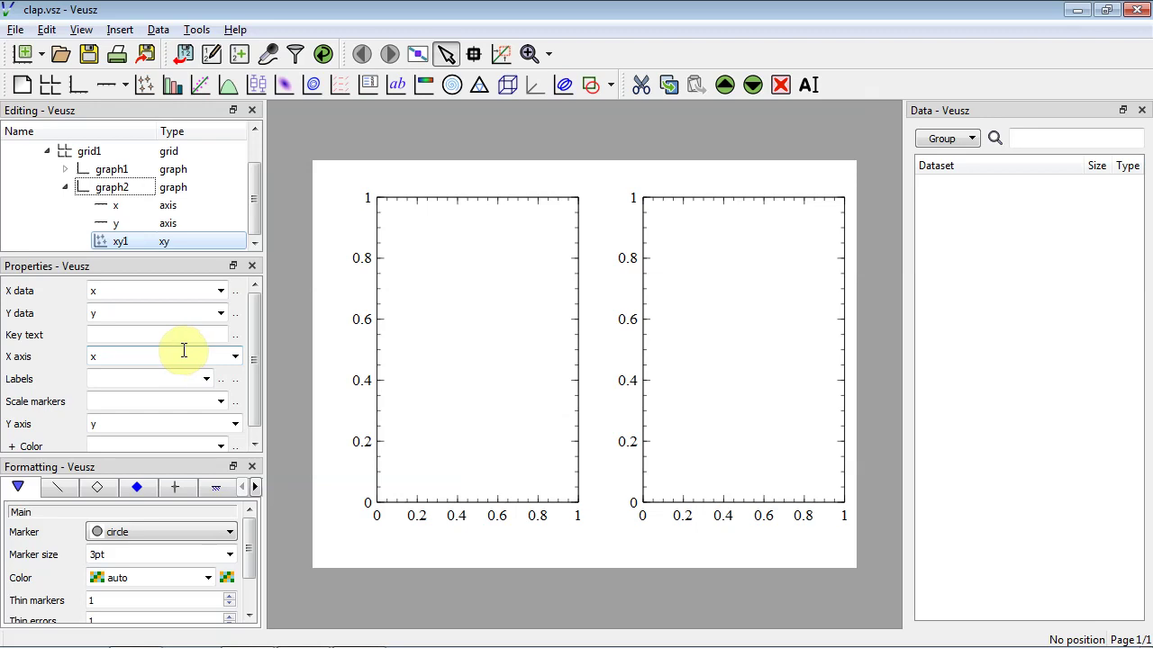
Examine the normalised subject columns and the wV and sV x-position, mean and +- columns of clap_eeg_subj_data_cz_diff.ods in Excel.
{"action": "key", "text": "alt+Tab"}
{"action": "key", "text": "alt+Tab"}
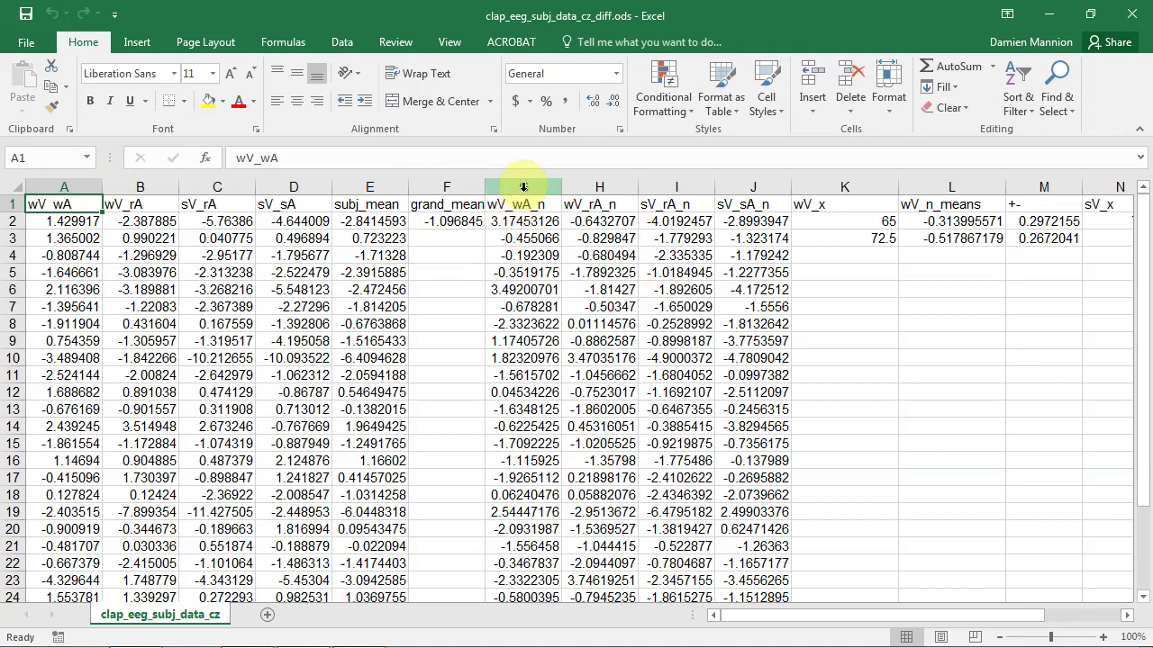
{"action": "left_click_drag", "start_coordinate": [524, 186], "coordinate": [783, 186]}
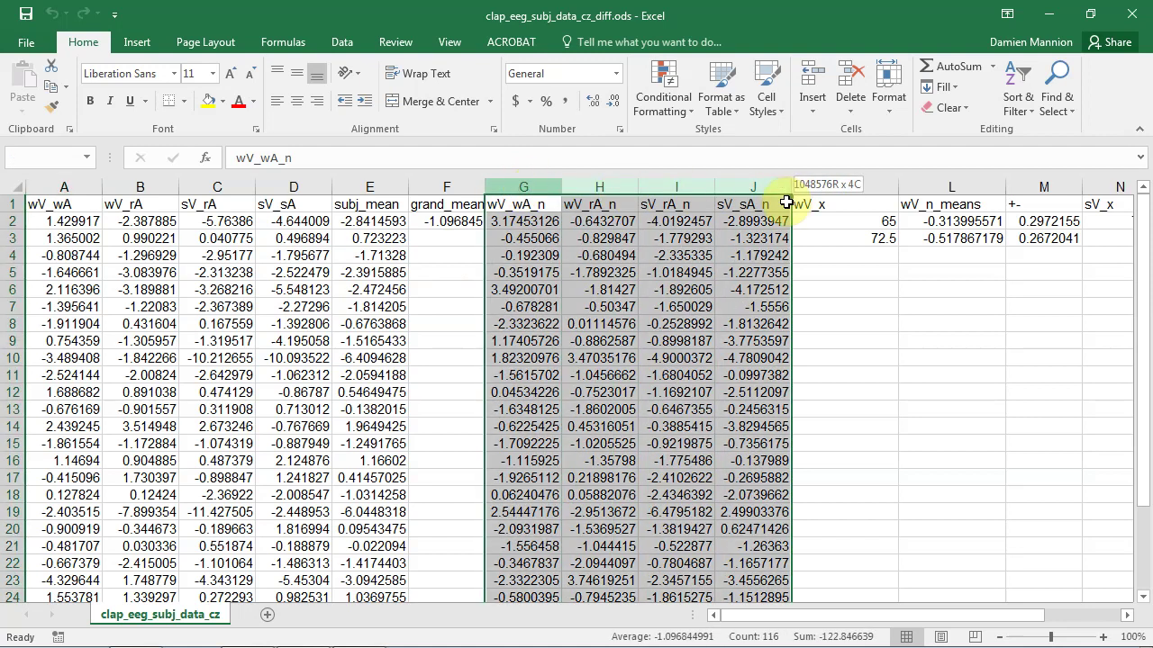
{"action": "left_click", "coordinate": [528, 238]}
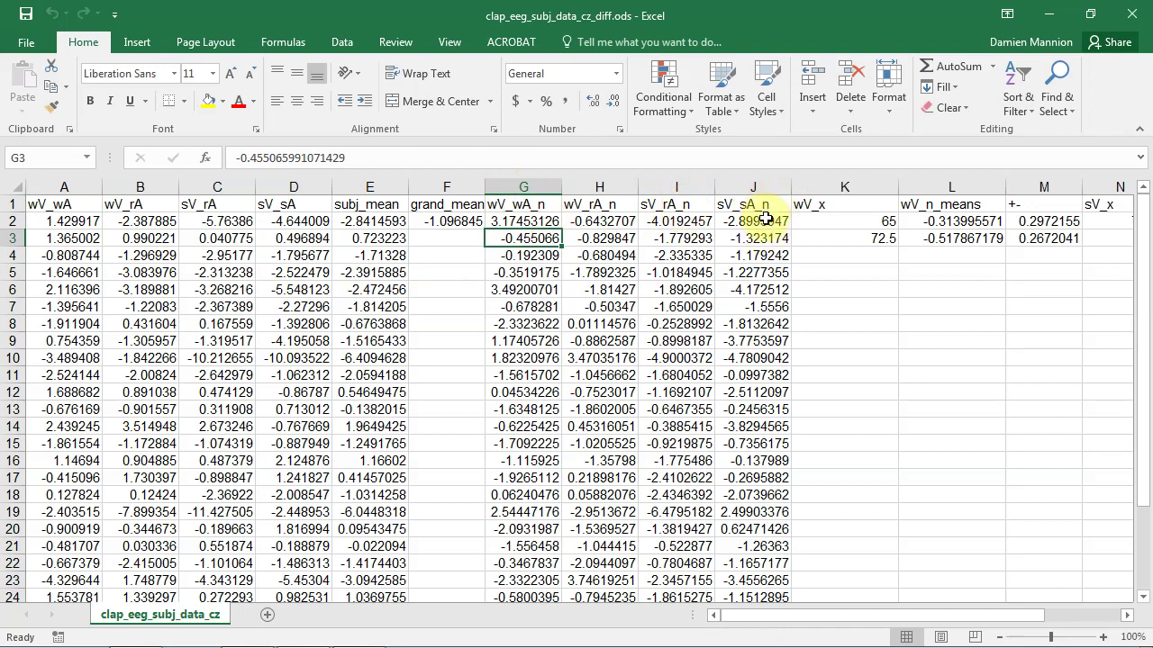
{"action": "left_click", "coordinate": [866, 239]}
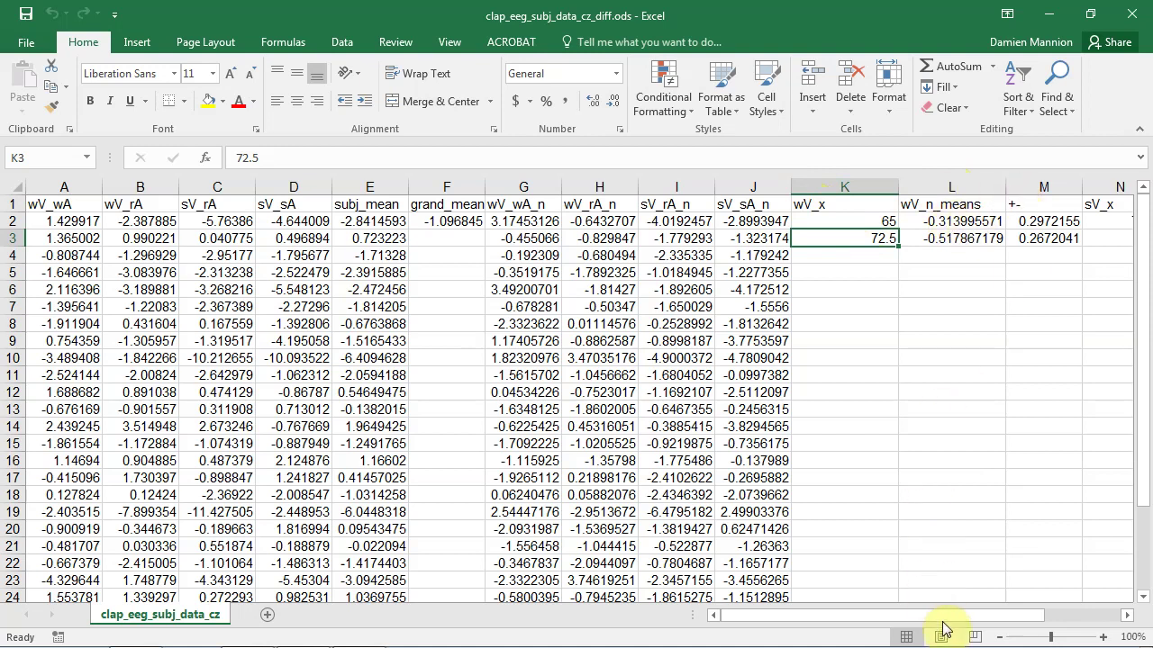
{"action": "left_click_drag", "start_coordinate": [944, 617], "coordinate": [1024, 618]}
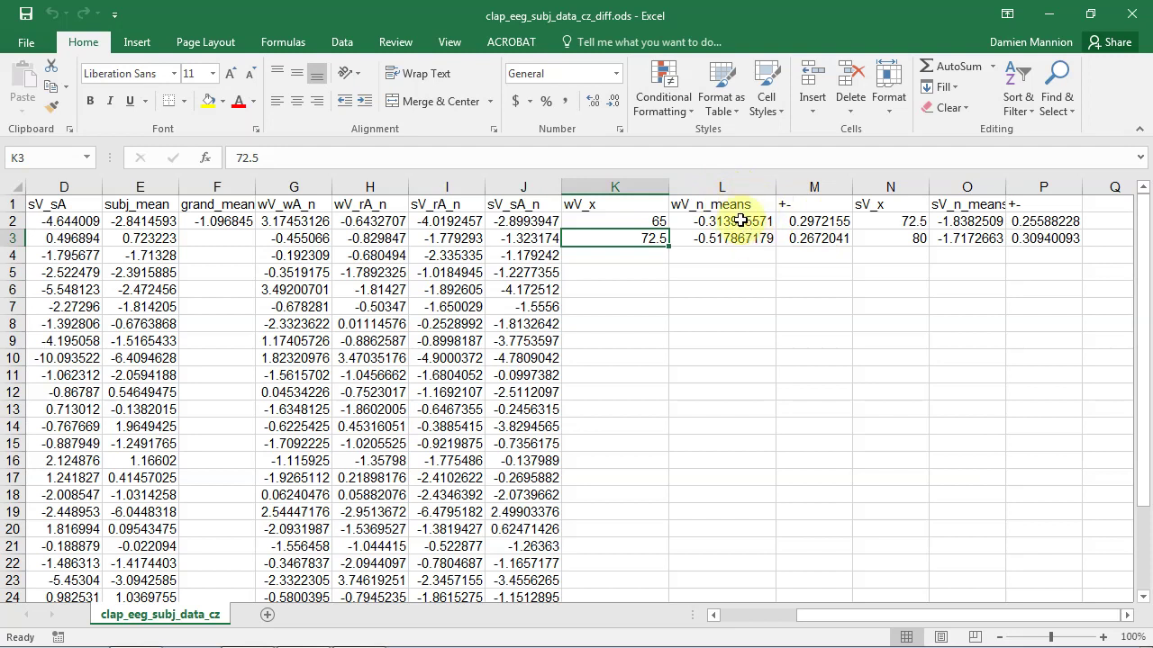
{"action": "left_click", "coordinate": [749, 221]}
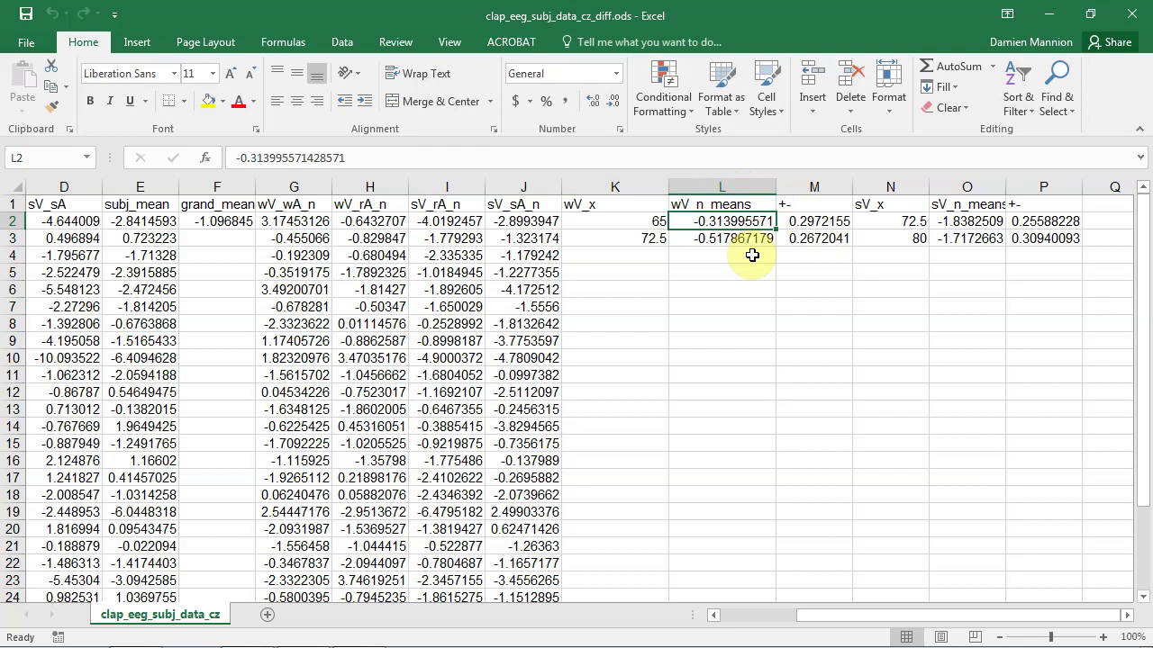
{"action": "left_click", "coordinate": [820, 223]}
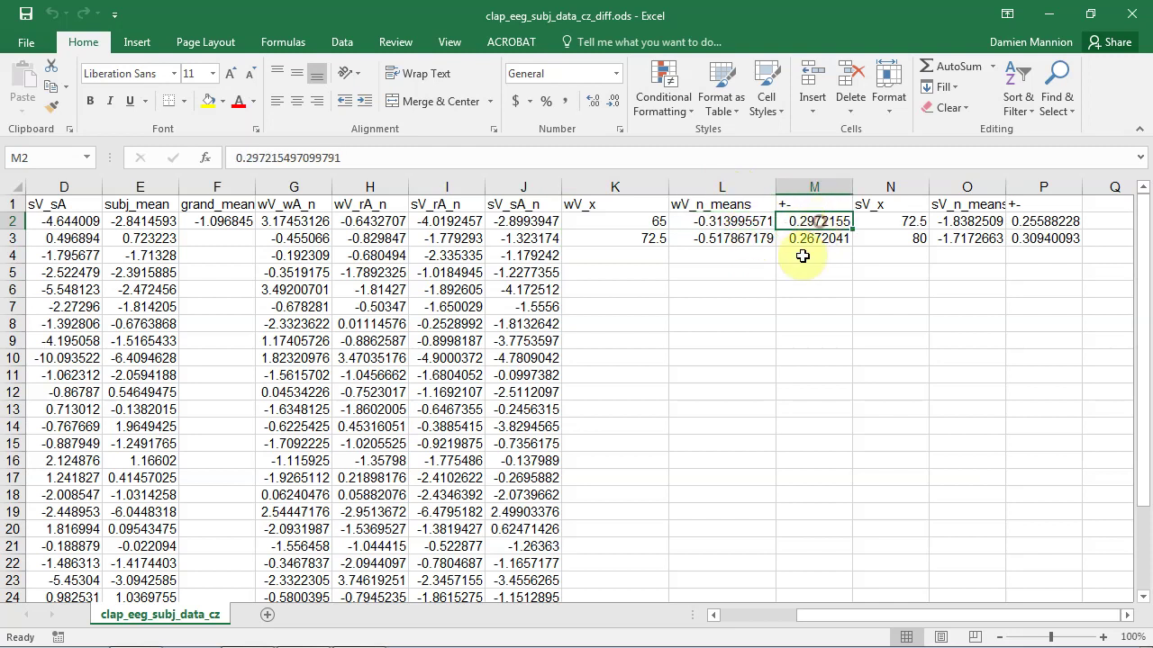
{"action": "left_click", "coordinate": [751, 261]}
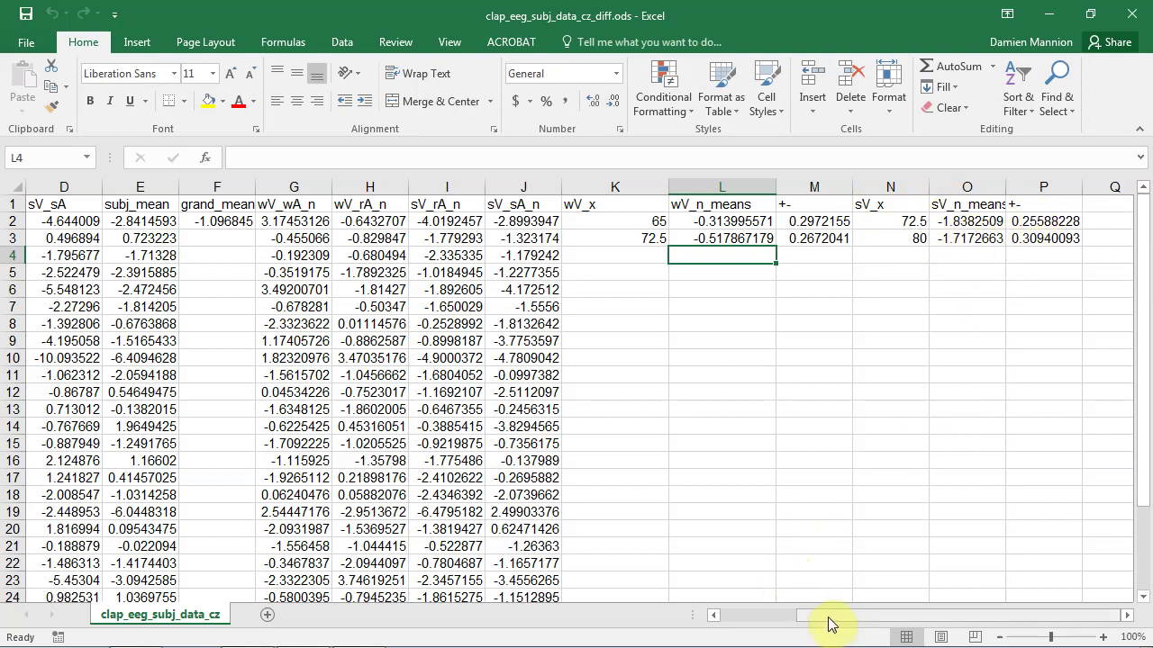
{"action": "left_click_drag", "start_coordinate": [831, 625], "coordinate": [761, 621]}
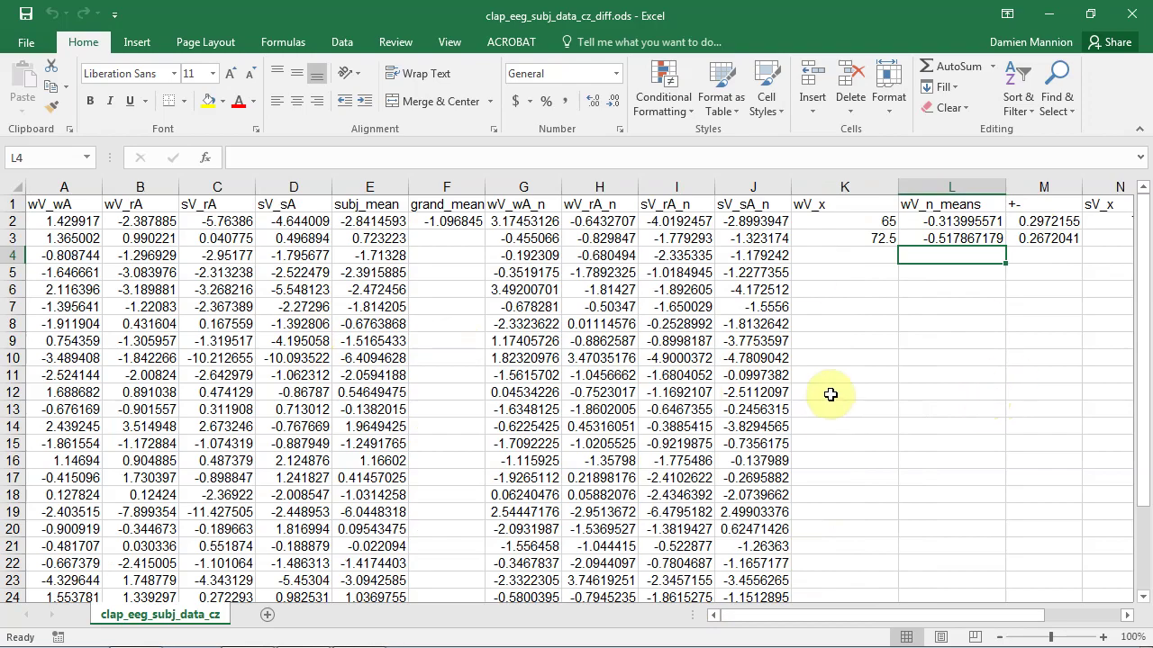
Switch to Veusz and load clap_eeg_subj_data_cz_diff.csv from the veusz_demo folder for a CSV data import.
{"action": "key", "text": "alt+Tab"}
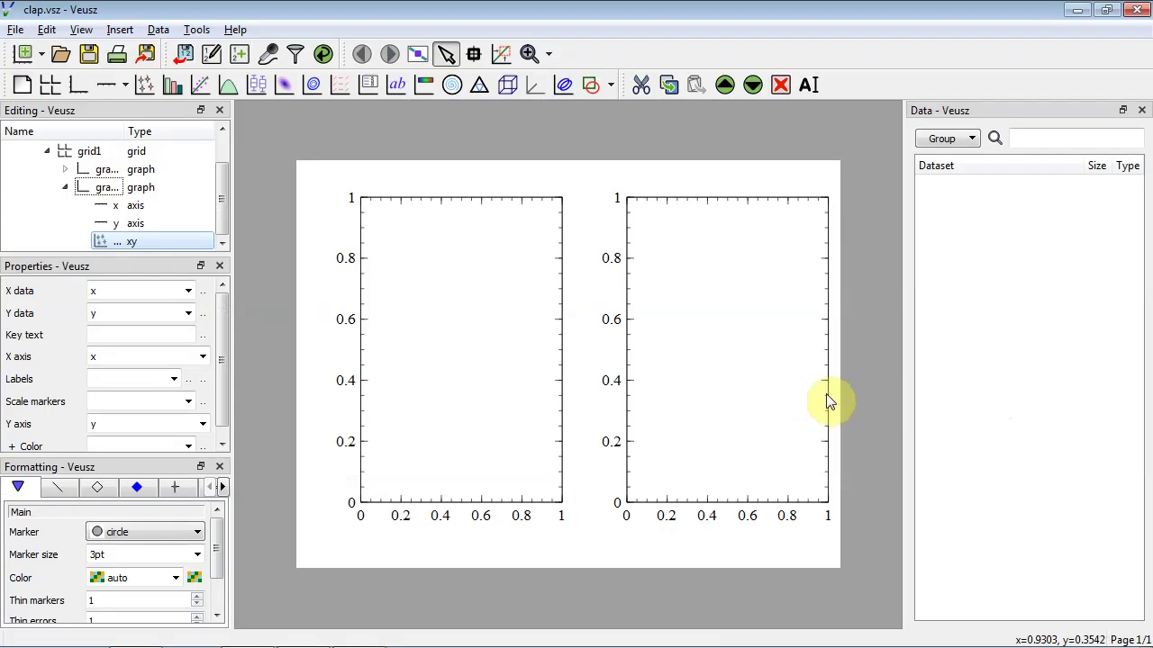
{"action": "left_click", "coordinate": [158, 30]}
{"action": "left_click", "coordinate": [188, 70]}
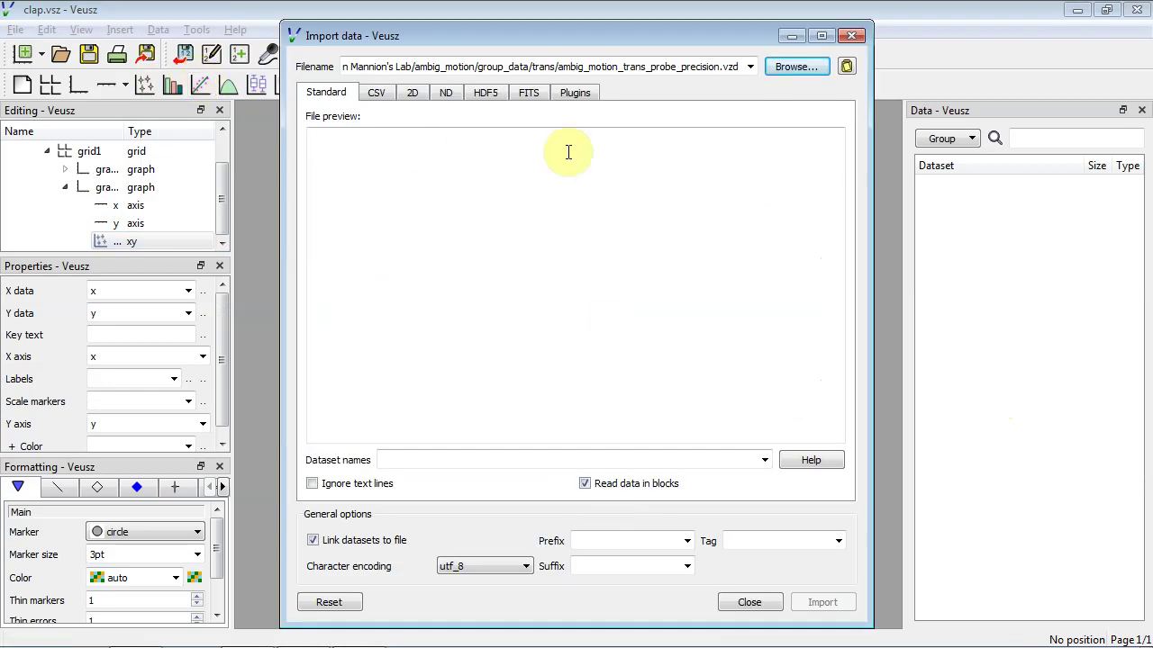
{"action": "left_click", "coordinate": [382, 95]}
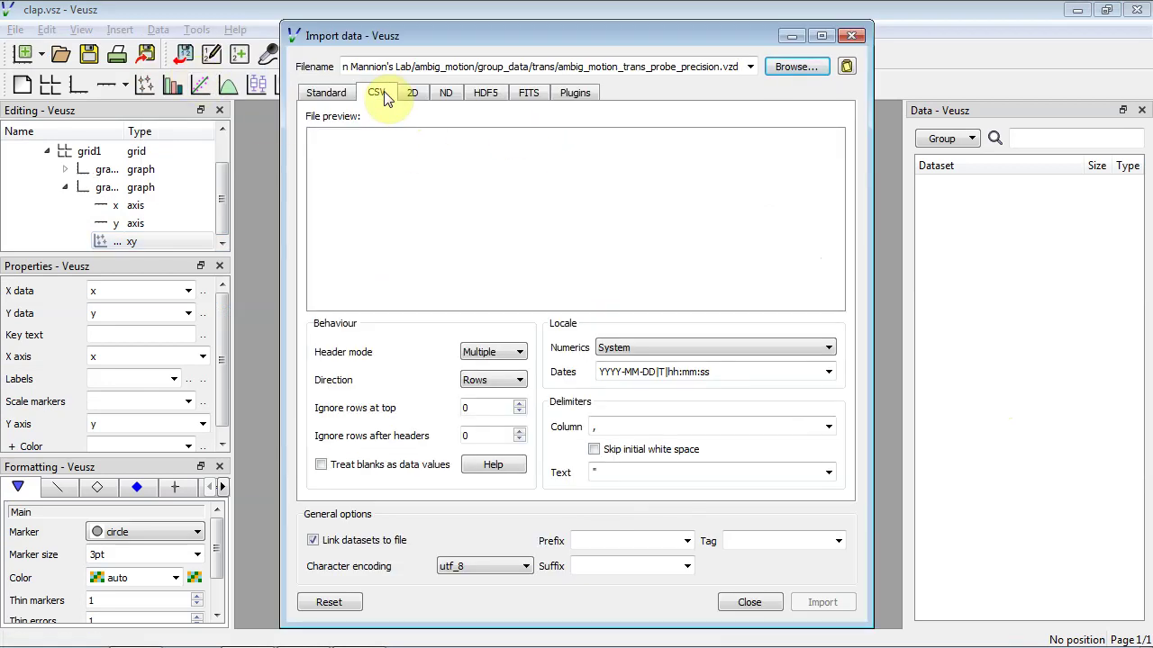
{"action": "left_click", "coordinate": [811, 74]}
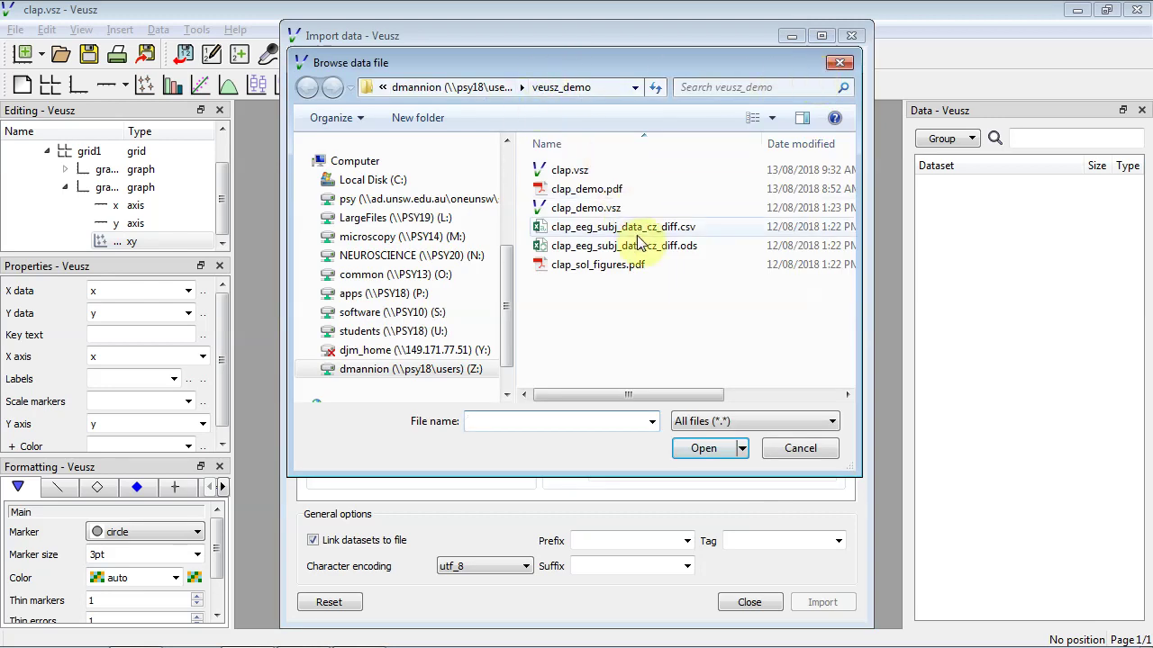
{"action": "double_click", "coordinate": [645, 227]}
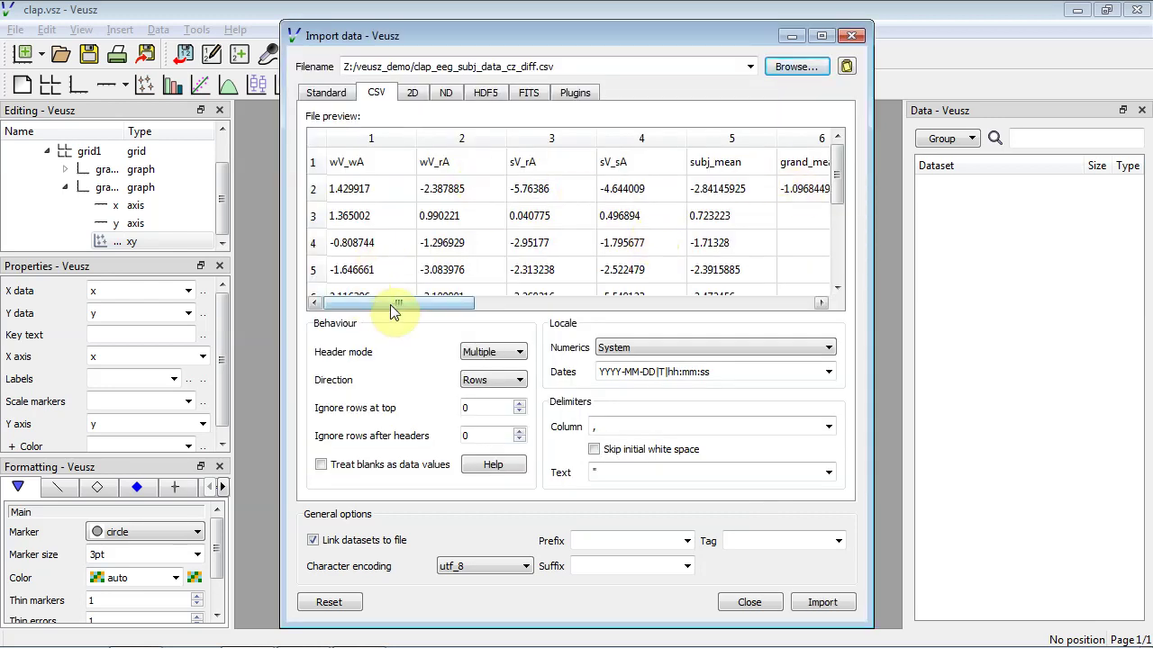
Set the CSV reading direction to Columns and import the datasets, leaving the import dialog.
{"action": "mouse_move", "coordinate": [389, 305]}
{"action": "left_mouse_down"}
{"action": "mouse_move", "coordinate": [771, 307]}
{"action": "mouse_move", "coordinate": [381, 307]}
{"action": "left_mouse_up"}
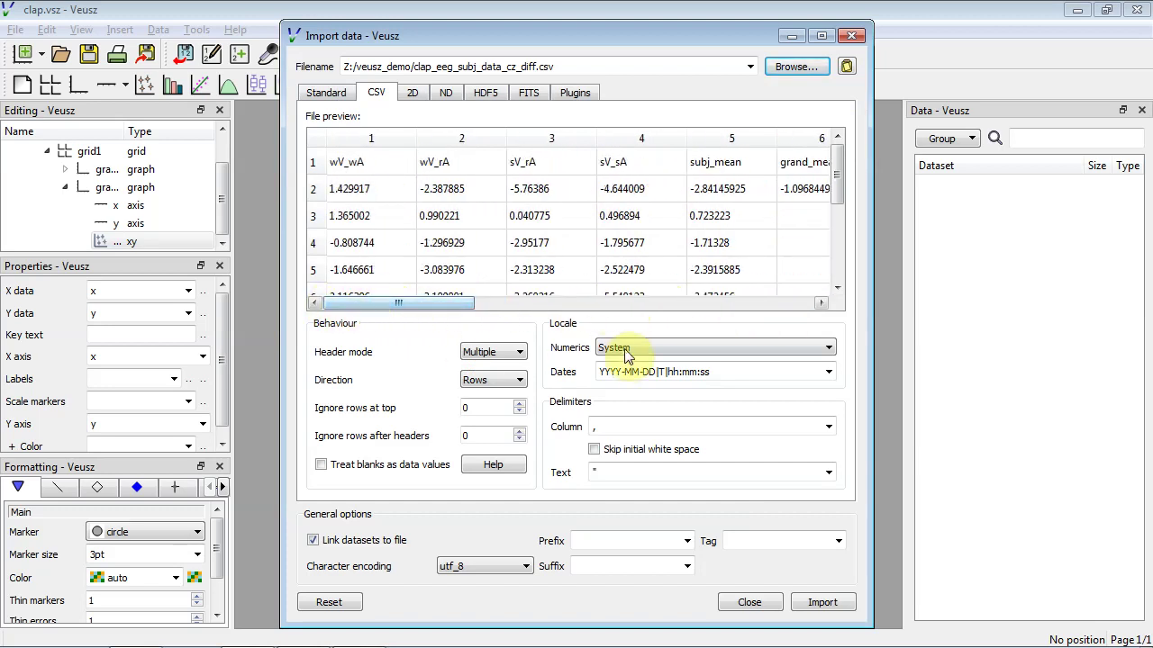
{"action": "left_click", "coordinate": [512, 381]}
{"action": "left_click", "coordinate": [510, 395]}
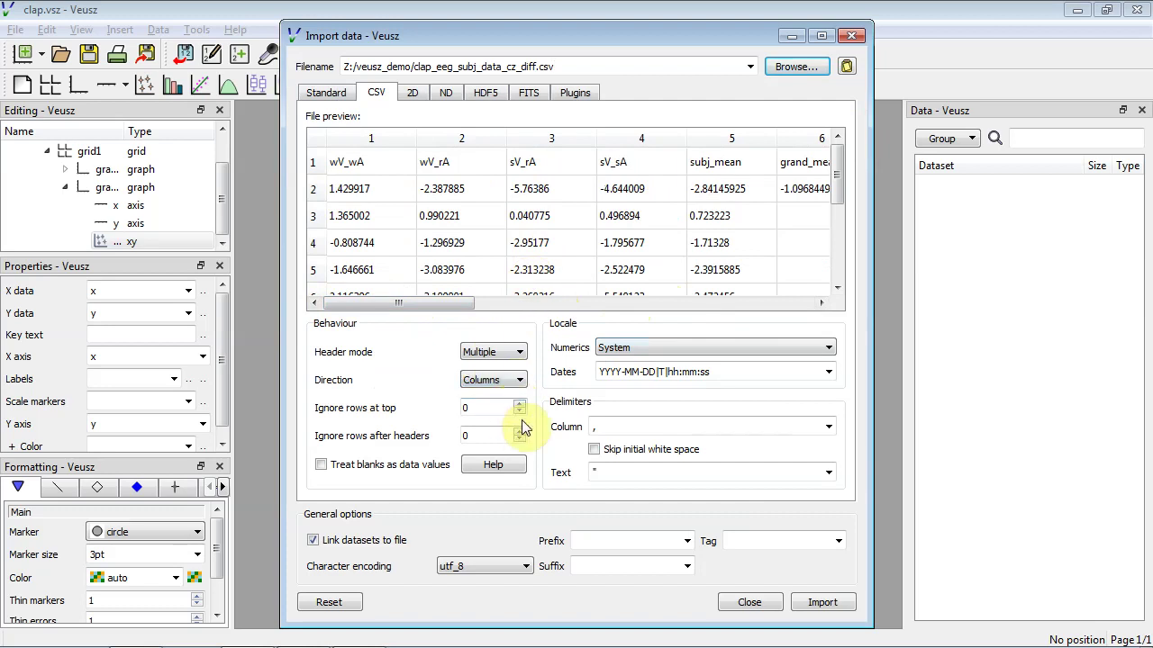
{"action": "left_click", "coordinate": [821, 603]}
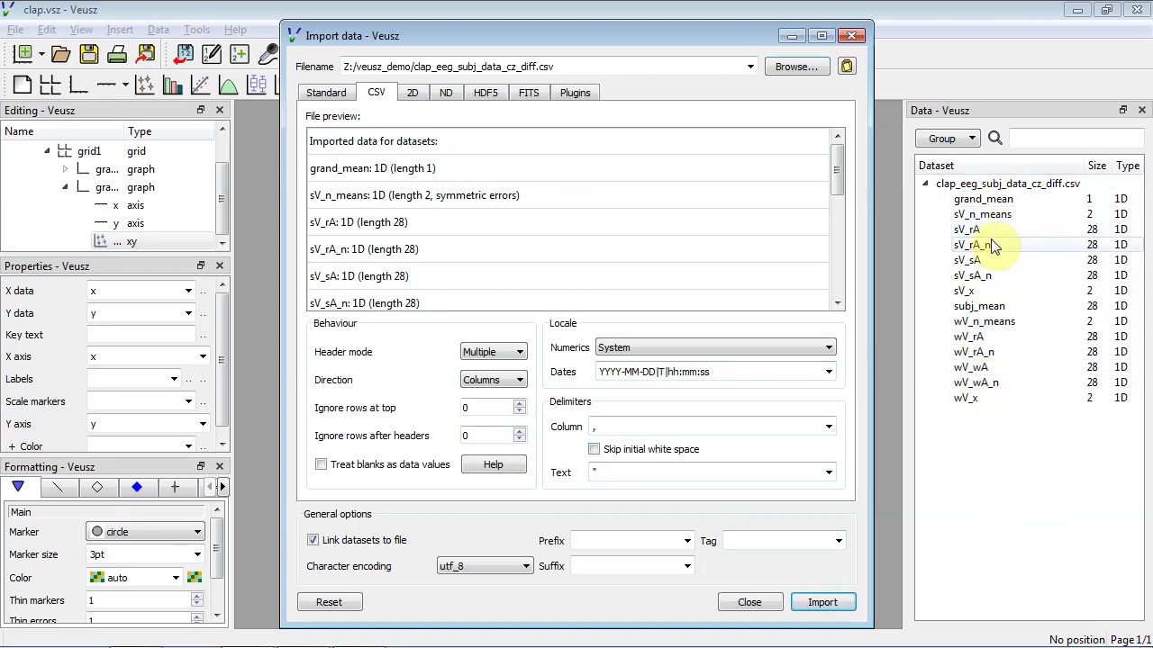
{"action": "left_click", "coordinate": [750, 603]}
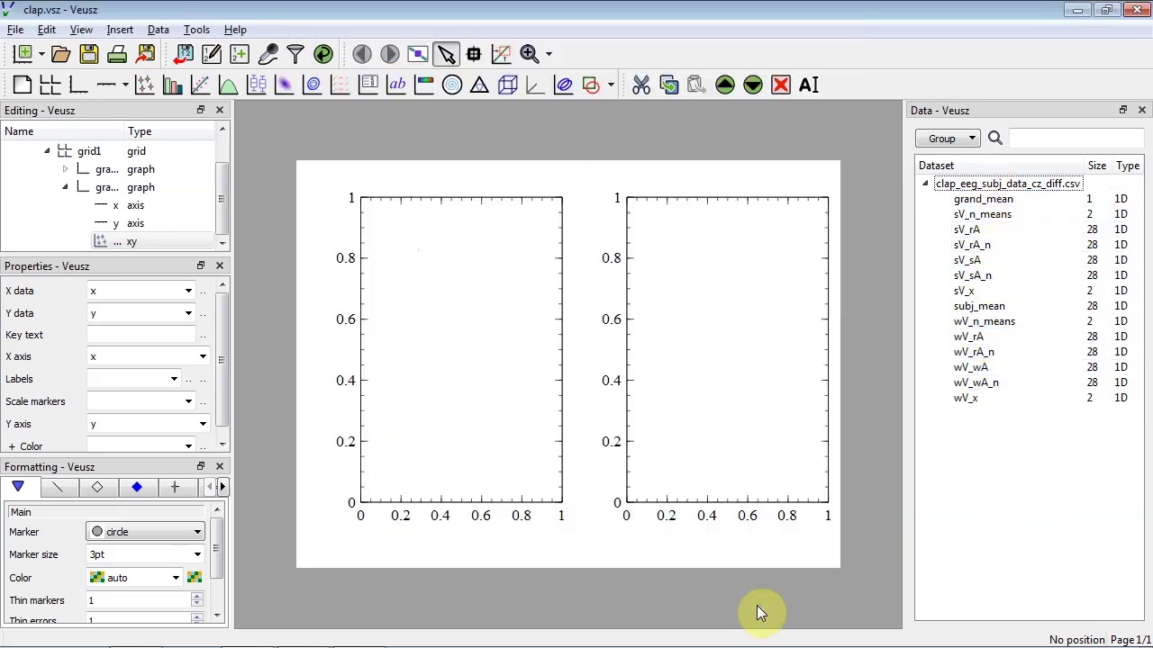
Look over the imported datasets and check the scatterplot's axis variables in the reference figure in Acrobat for the xy plotter.
{"action": "left_click", "coordinate": [1016, 203]}
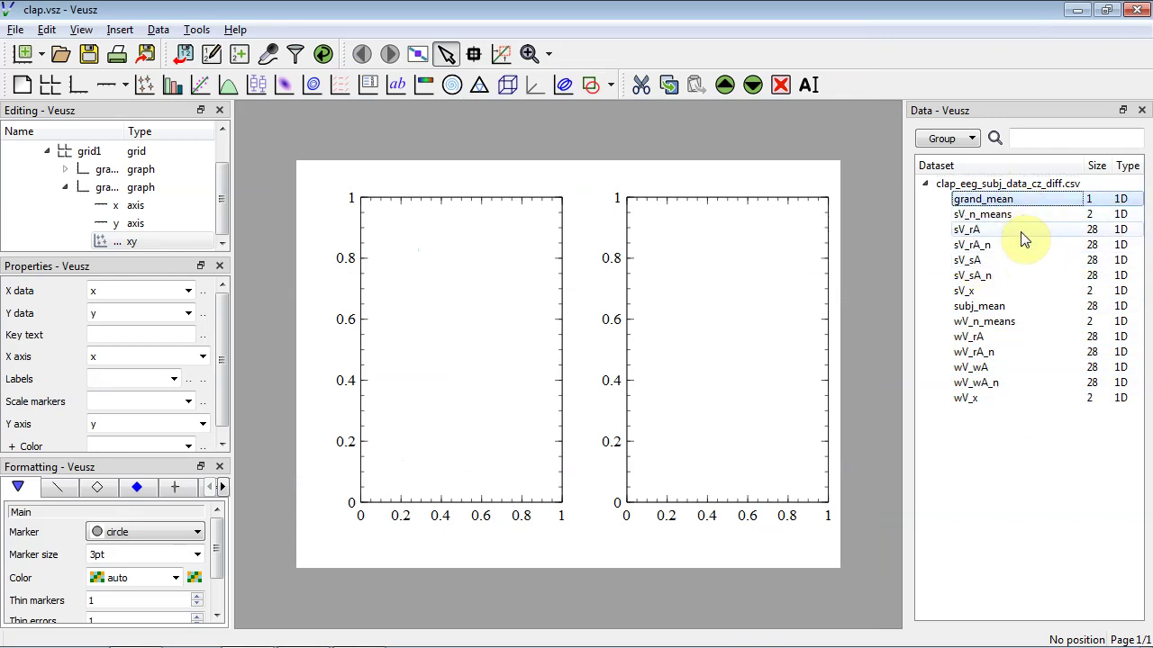
{"action": "left_click", "coordinate": [1021, 230], "text": "ctrl"}
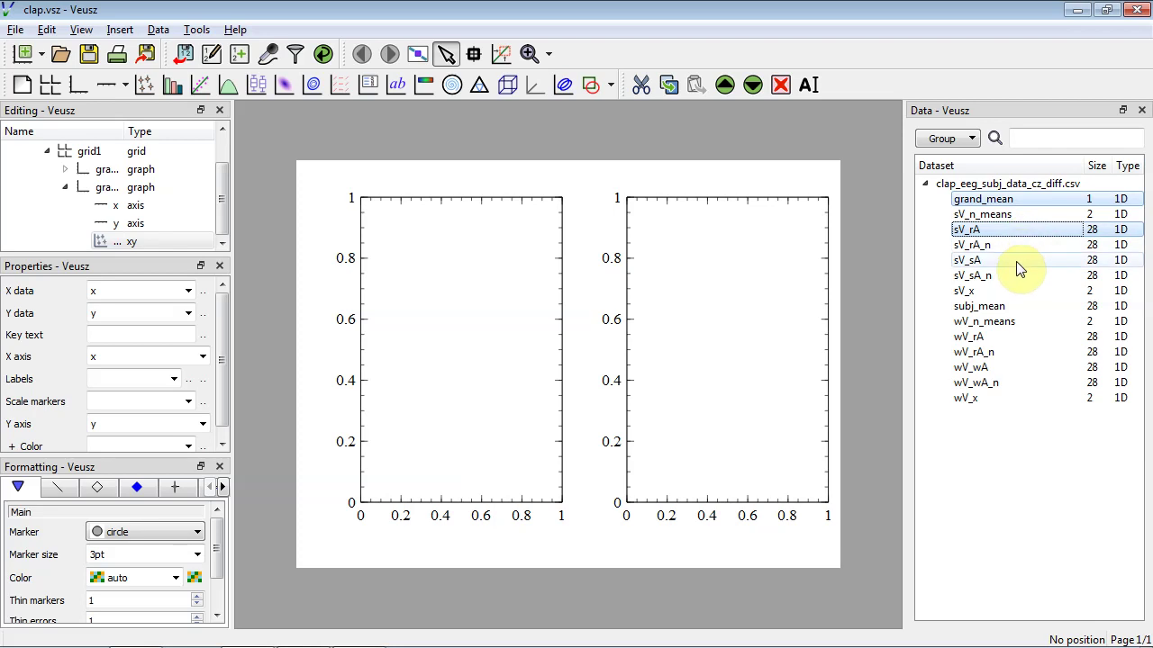
{"action": "left_click", "coordinate": [1015, 200]}
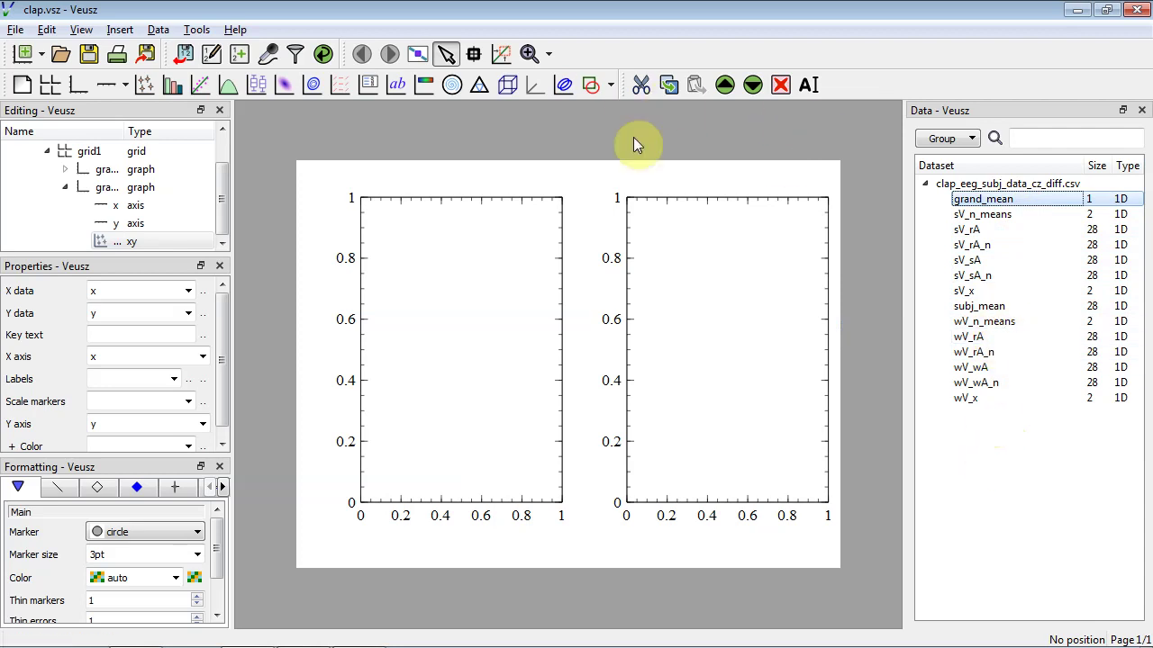
{"action": "left_click", "coordinate": [135, 243]}
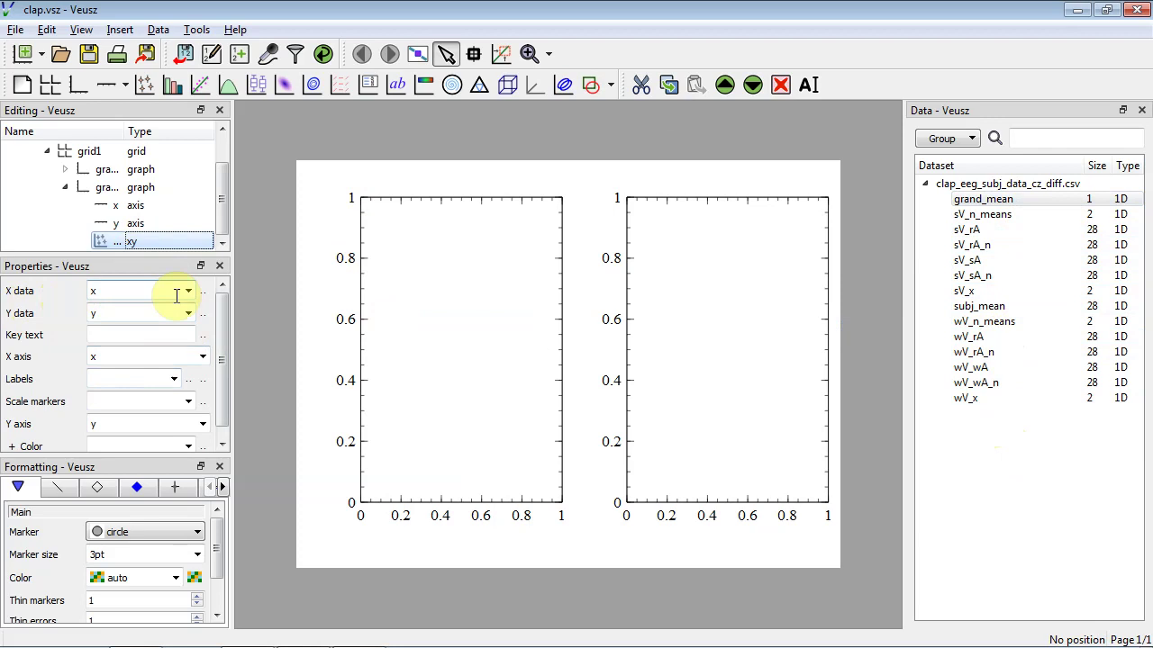
{"action": "key", "text": "alt+Tab"}
{"action": "key", "text": "alt+Tab"}
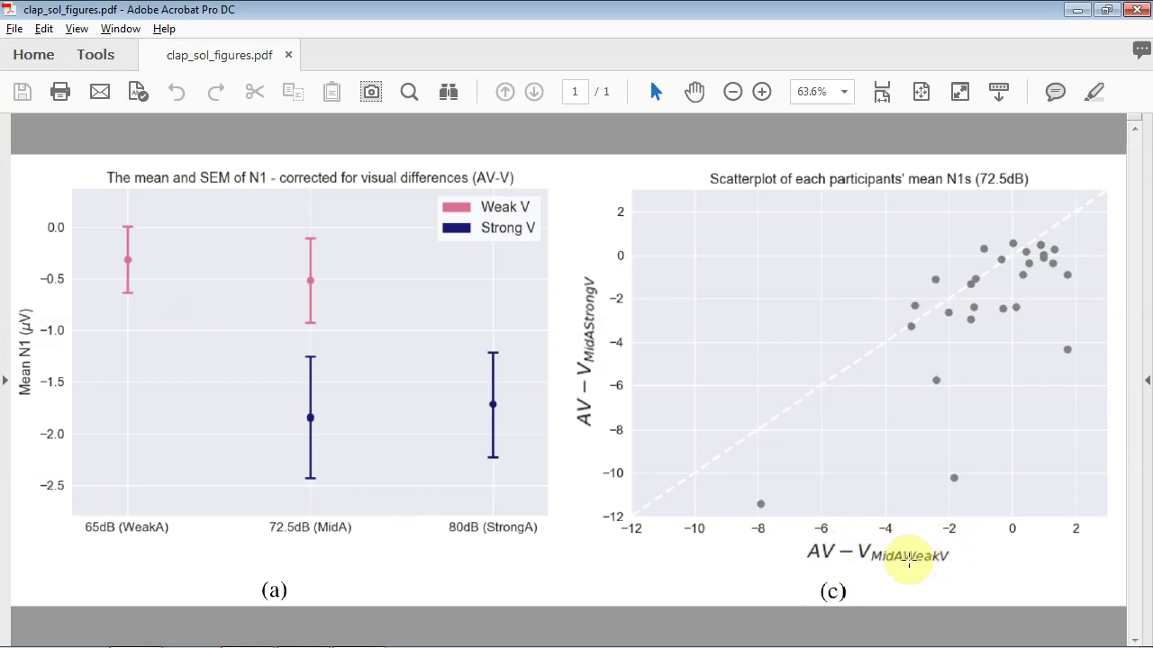
Switch to Veusz and plot wV_rA as X data against sV_rA as Y data in the second graph's xy plotter.
{"action": "key", "text": "alt+Tab"}
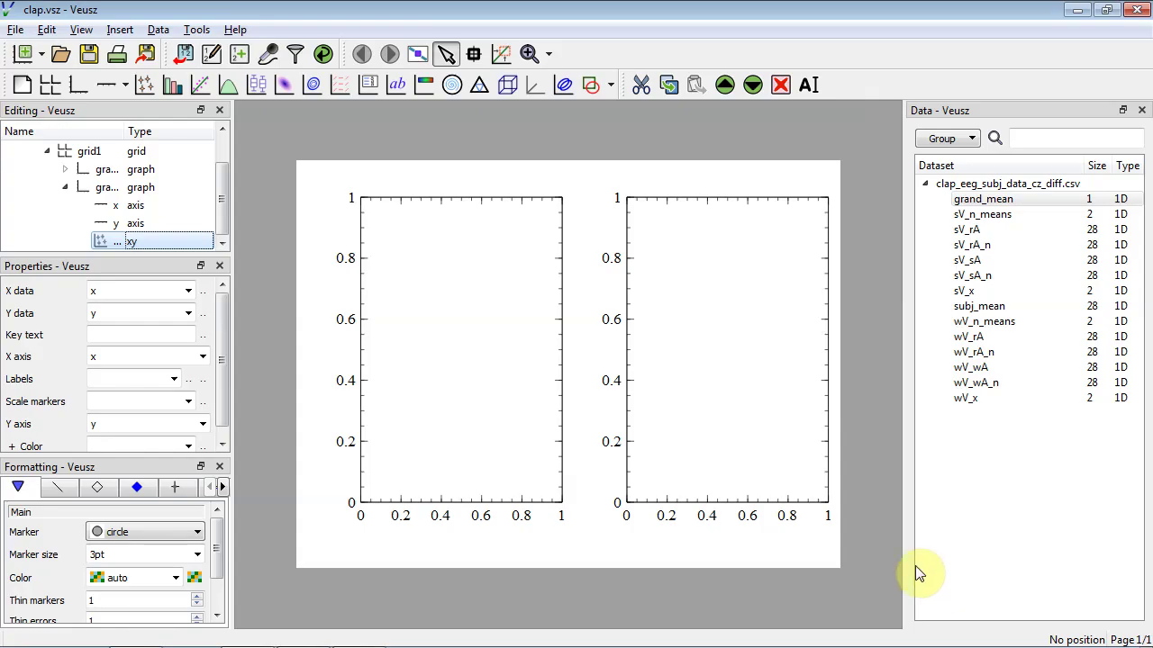
{"action": "left_click", "coordinate": [187, 293]}
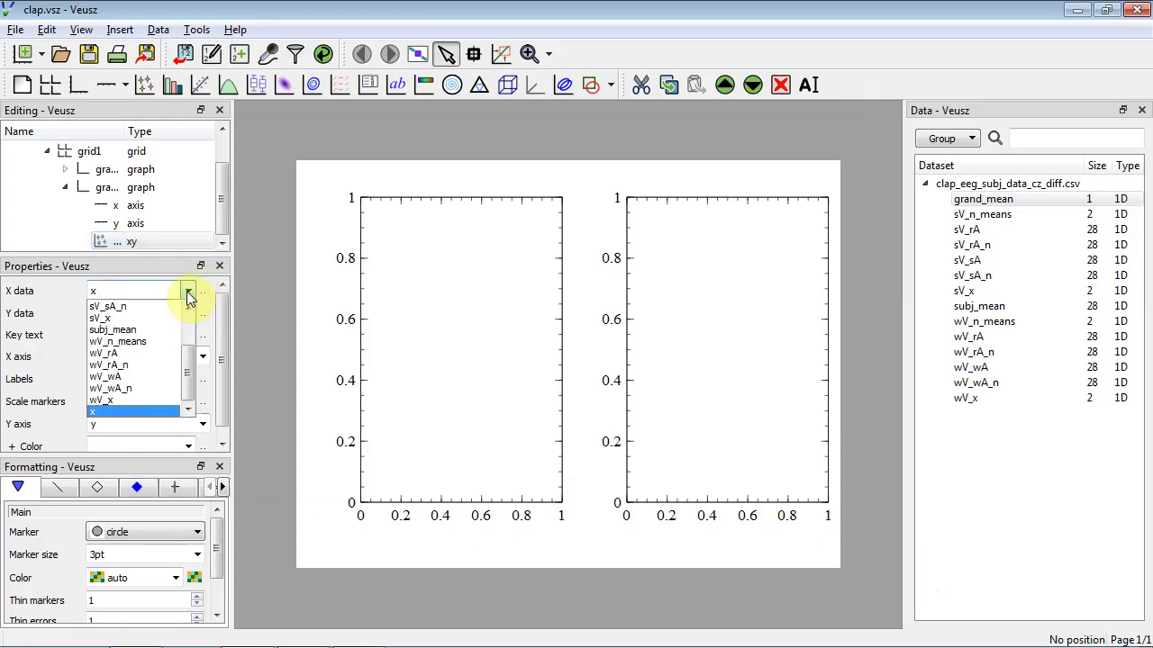
{"action": "left_click", "coordinate": [132, 352]}
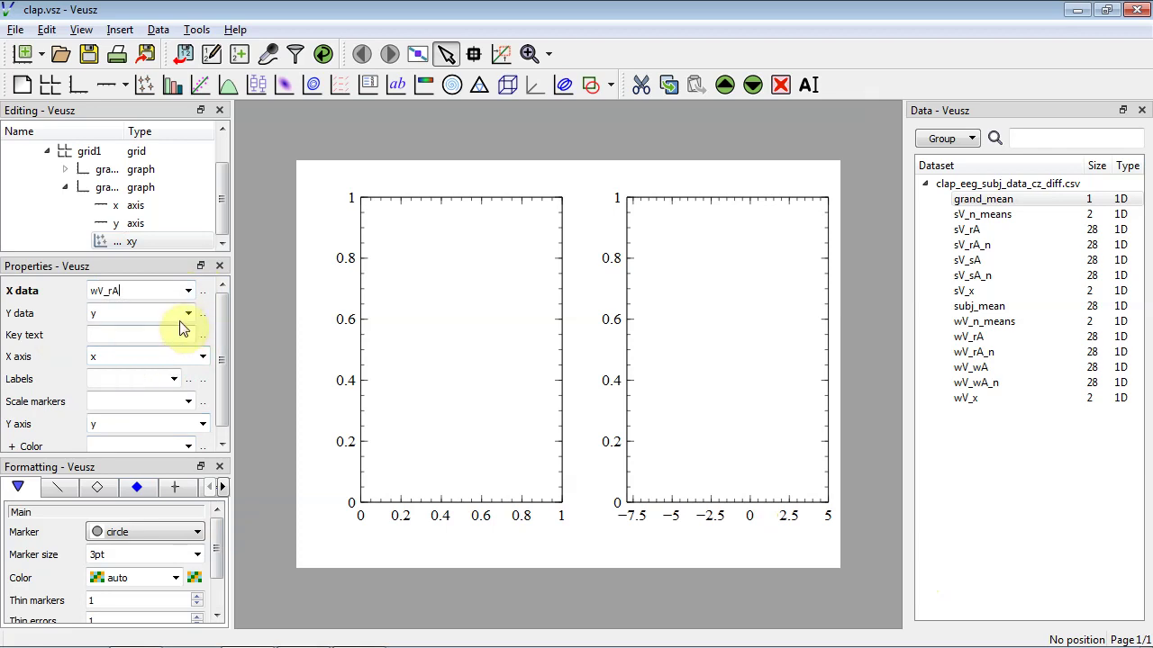
{"action": "key", "text": "alt+Tab"}
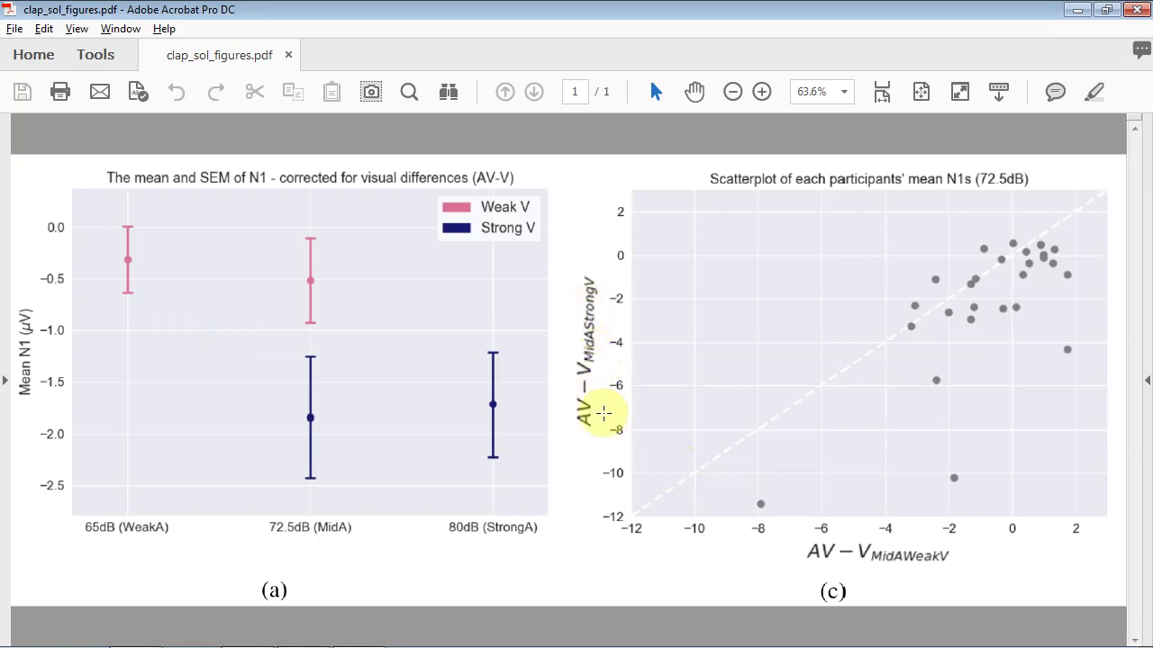
{"action": "key", "text": "alt+Tab"}
{"action": "left_click", "coordinate": [189, 315]}
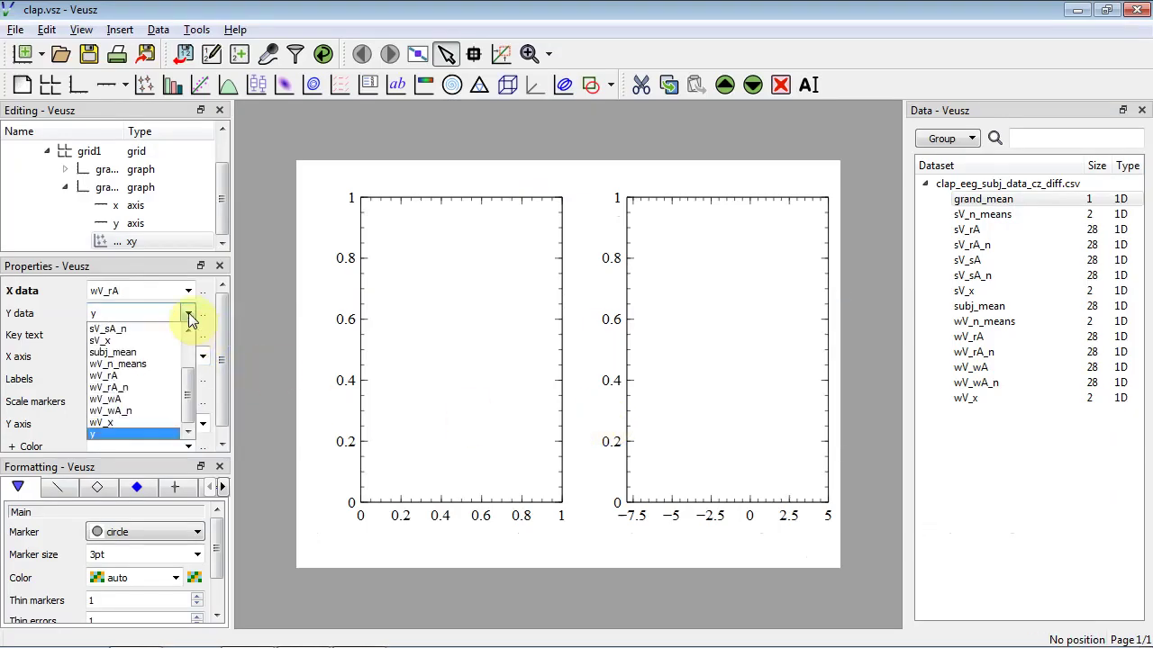
{"action": "scroll", "coordinate": [193, 381], "scroll_direction": "up", "scroll_amount": 2}
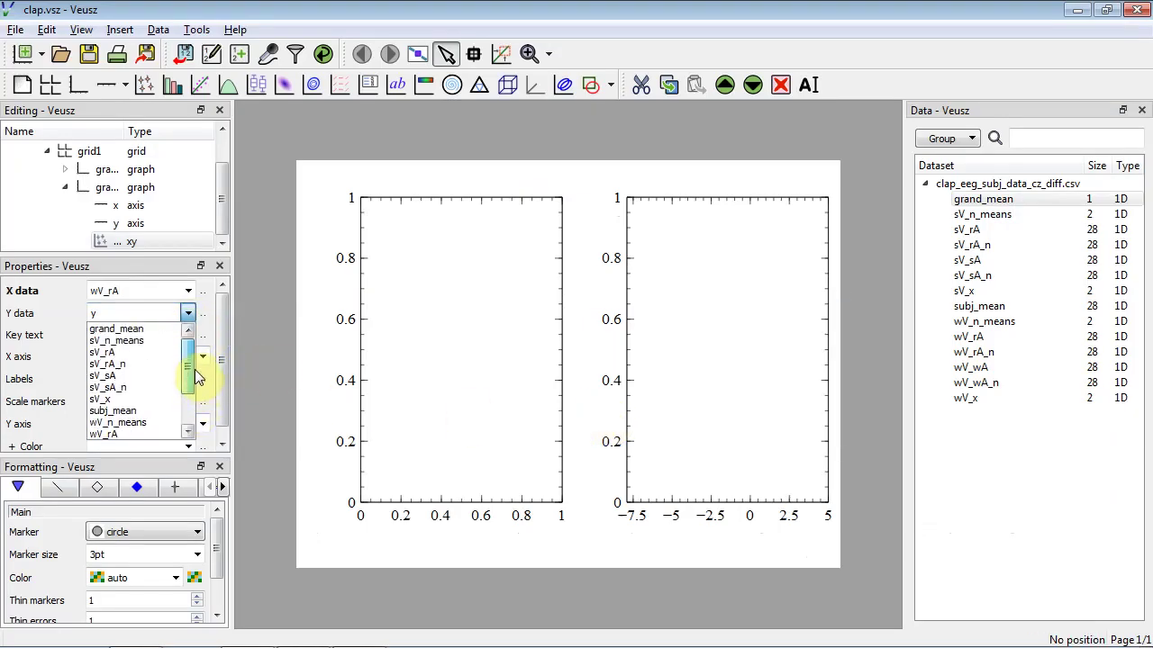
{"action": "left_click", "coordinate": [127, 352]}
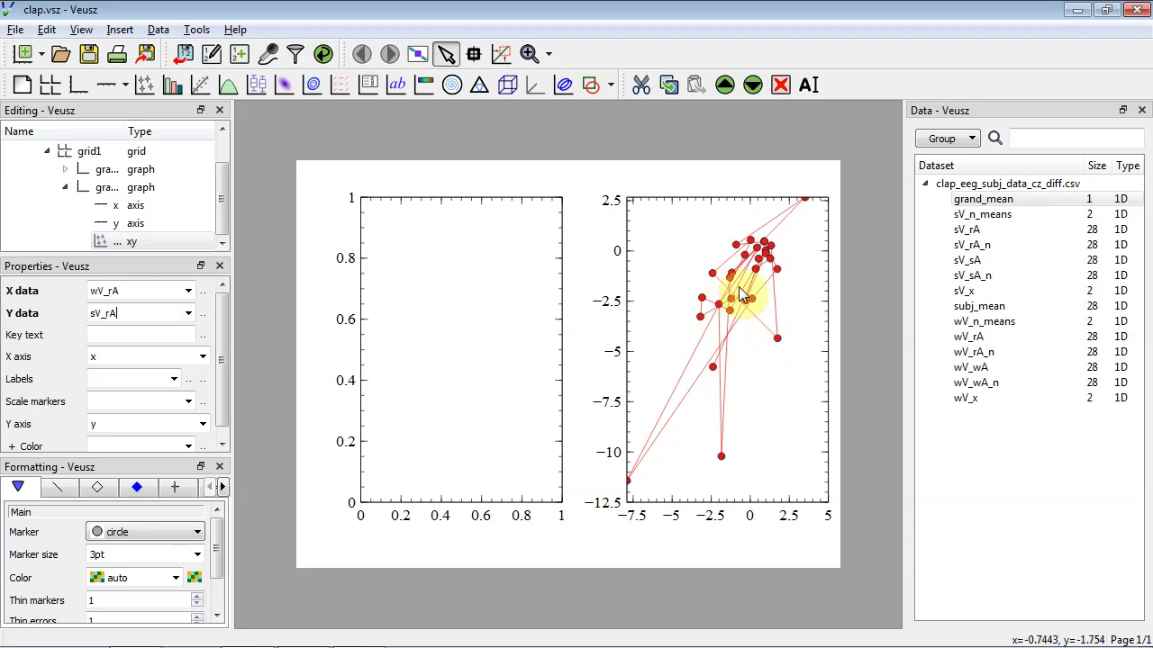
Check the mean and SEM panel of the reference figure in Acrobat and add an xy plotter to the first graph in Veusz.
{"action": "left_click", "coordinate": [498, 331]}
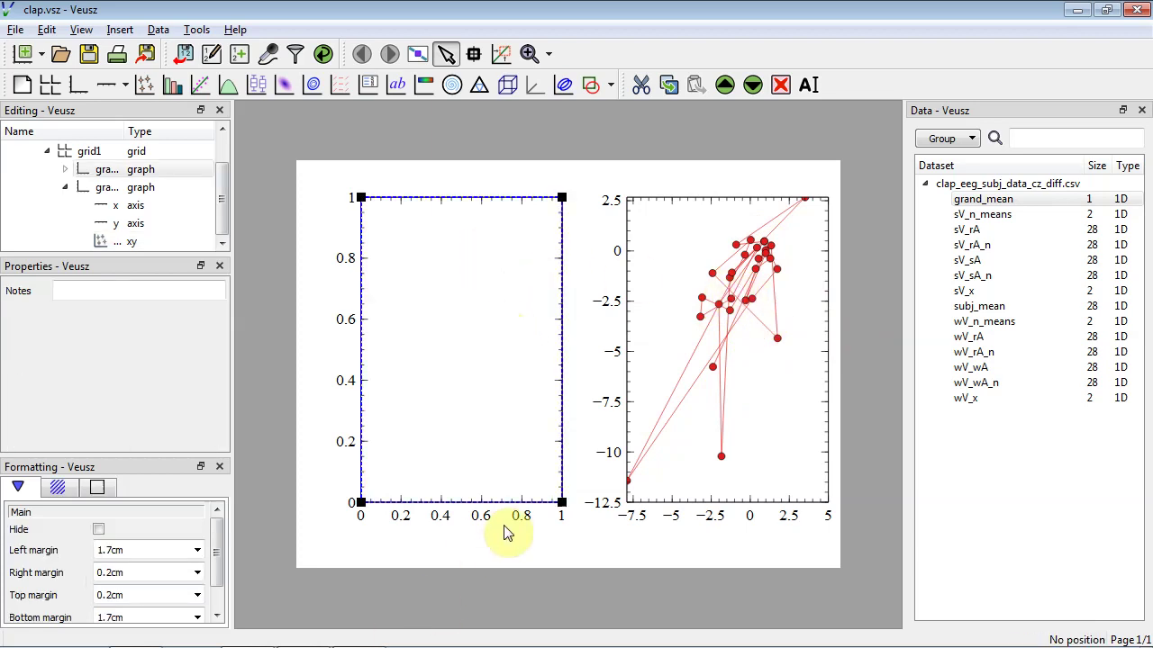
{"action": "key", "text": "alt+Tab"}
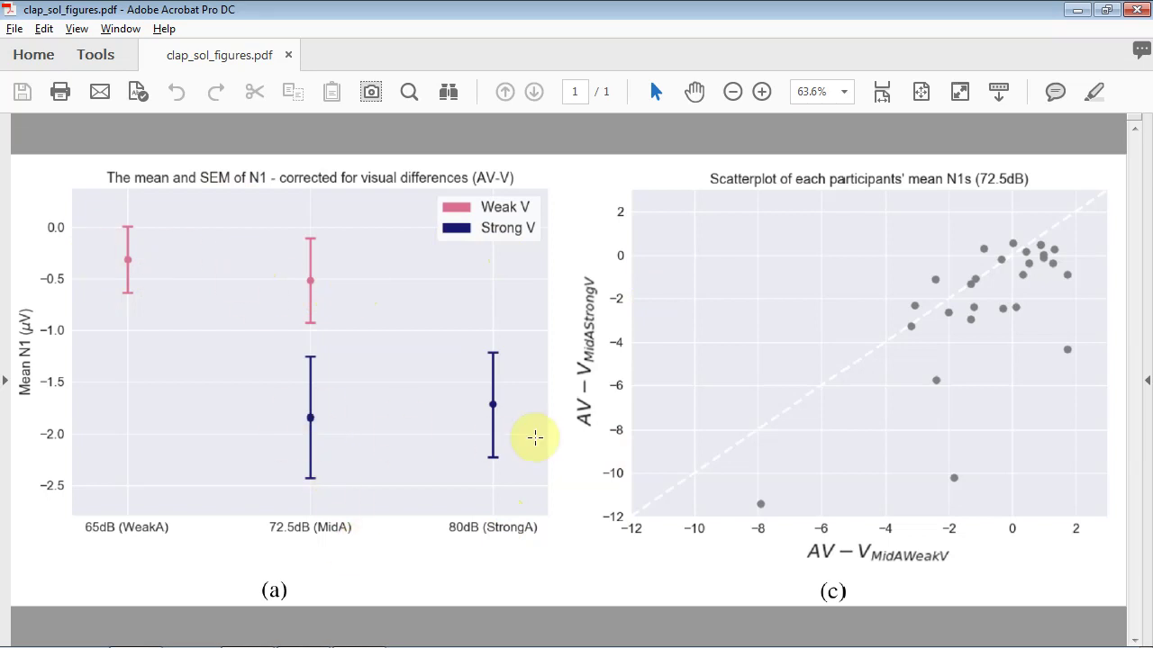
{"action": "key", "text": "alt+Tab"}
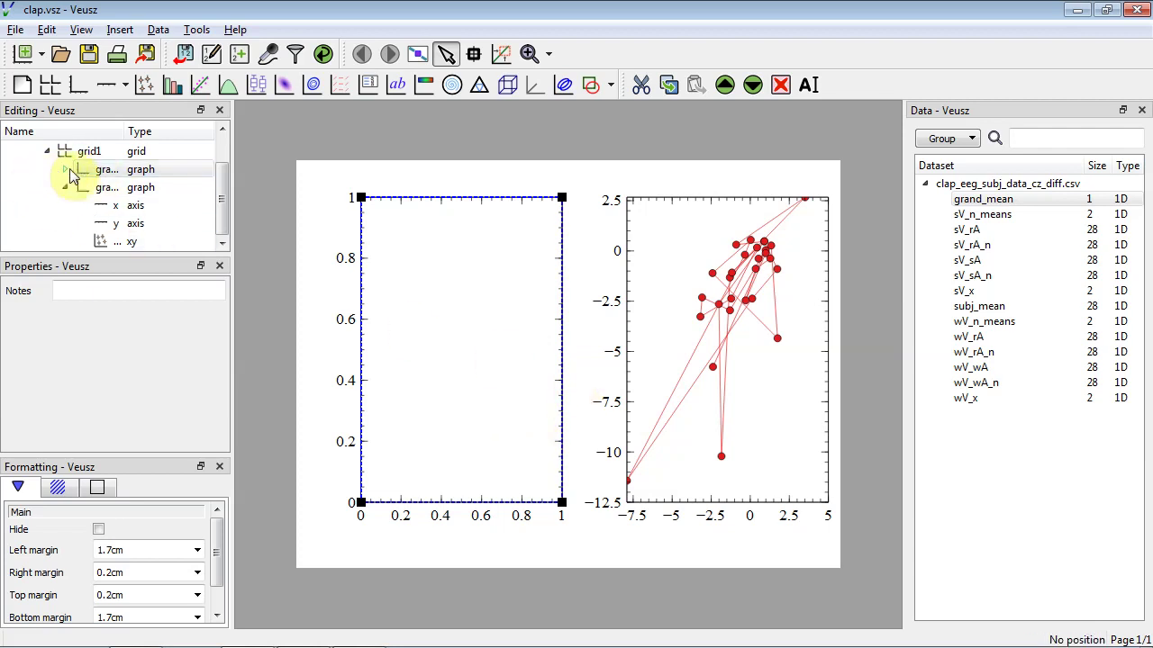
{"action": "left_click", "coordinate": [120, 29]}
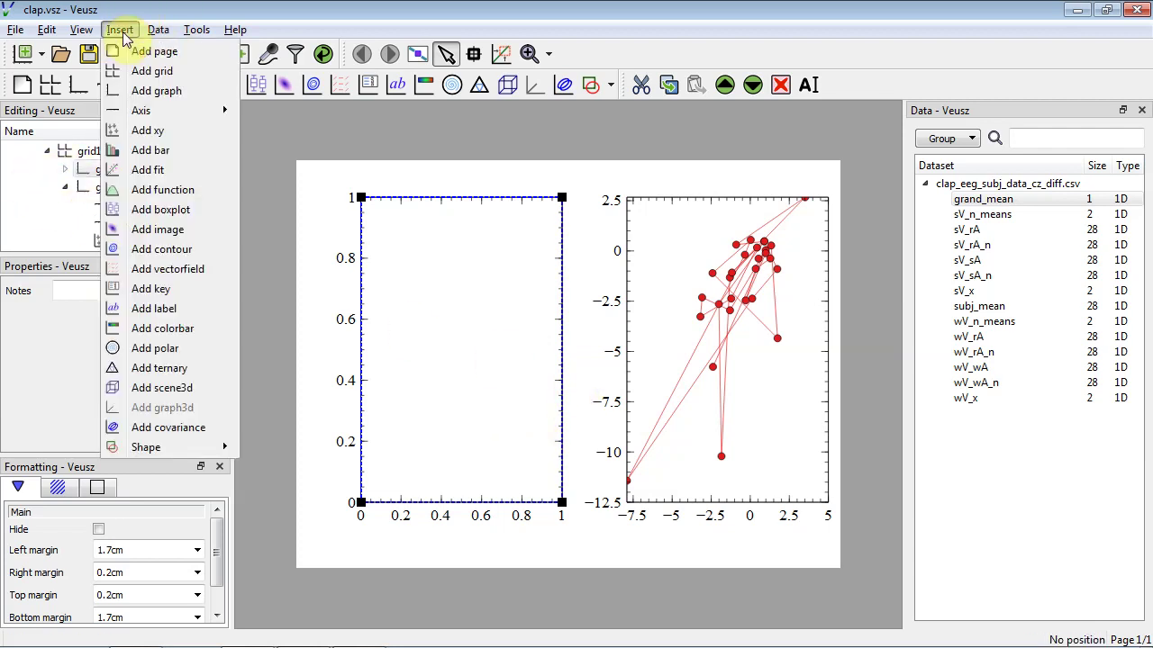
{"action": "left_click", "coordinate": [174, 133]}
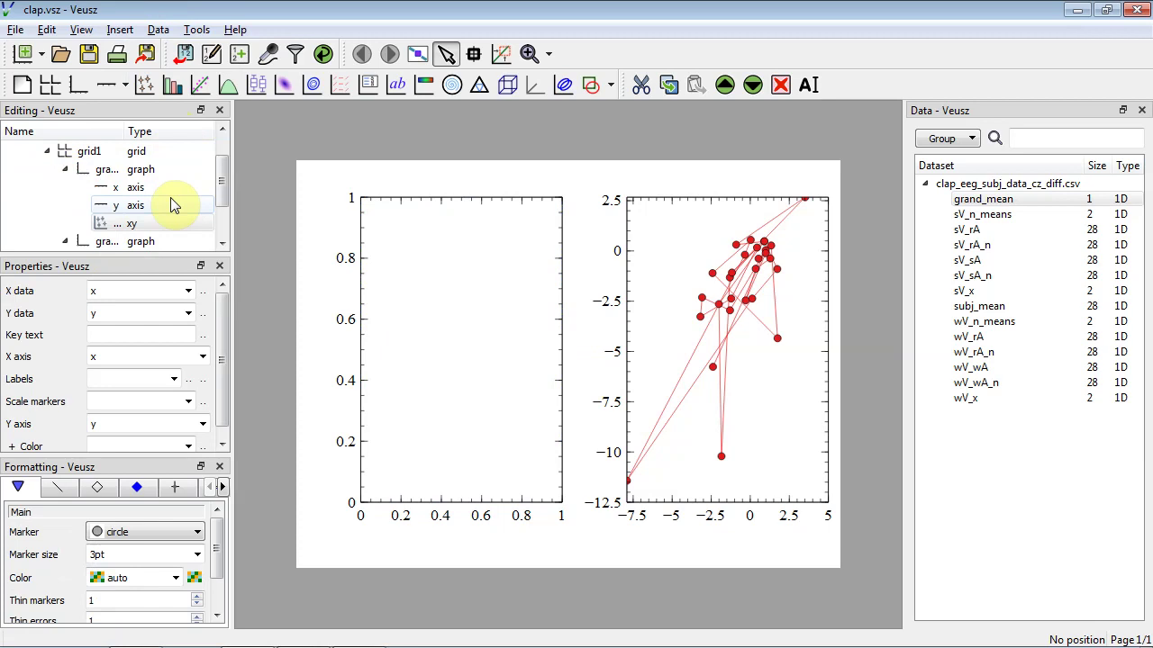
Set the first graph's new xy plotter to X data wV_x and Y data wV_n_means.
{"action": "left_click", "coordinate": [189, 292]}
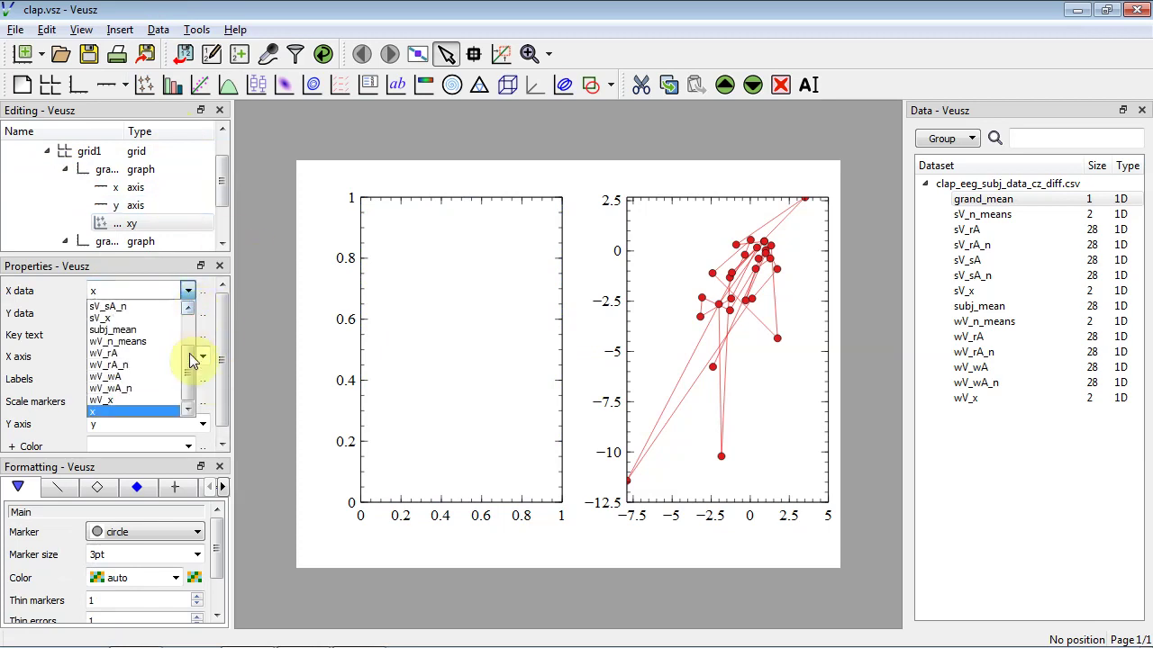
{"action": "left_click", "coordinate": [147, 401]}
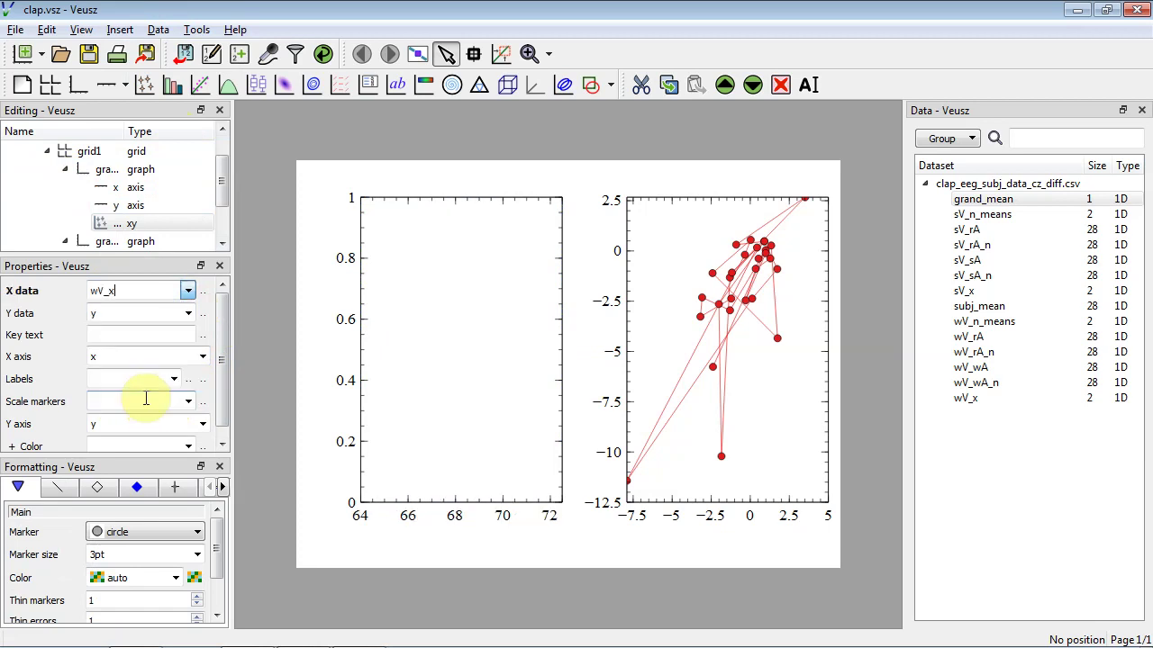
{"action": "left_click", "coordinate": [193, 314]}
{"action": "left_click", "coordinate": [189, 313]}
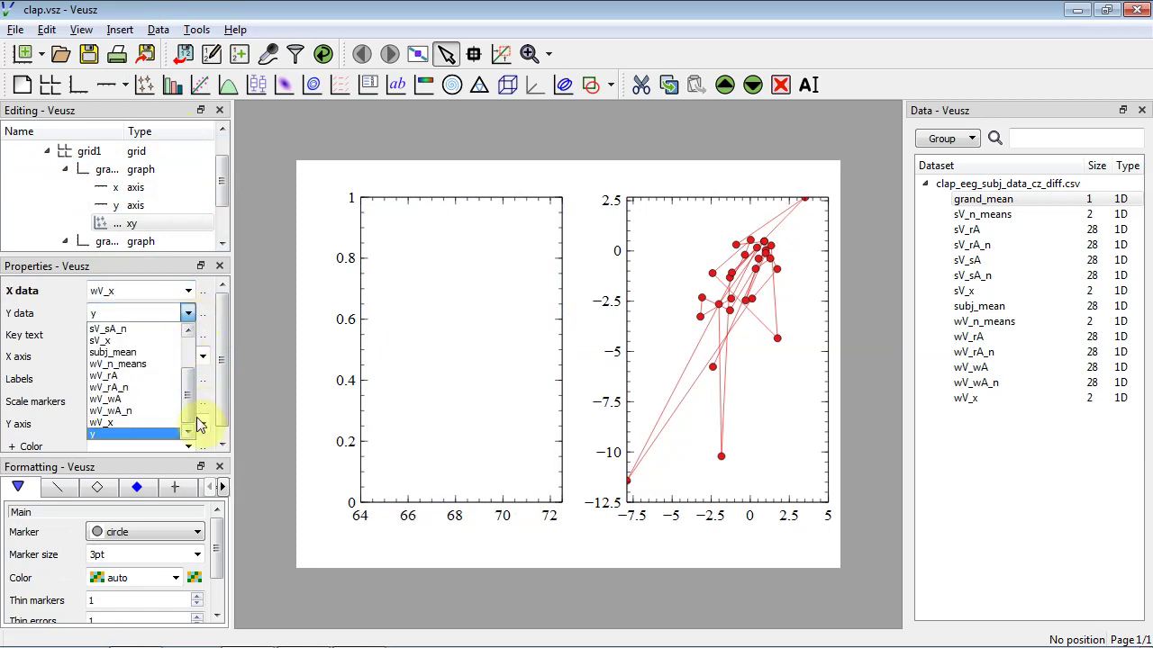
{"action": "left_click", "coordinate": [157, 365]}
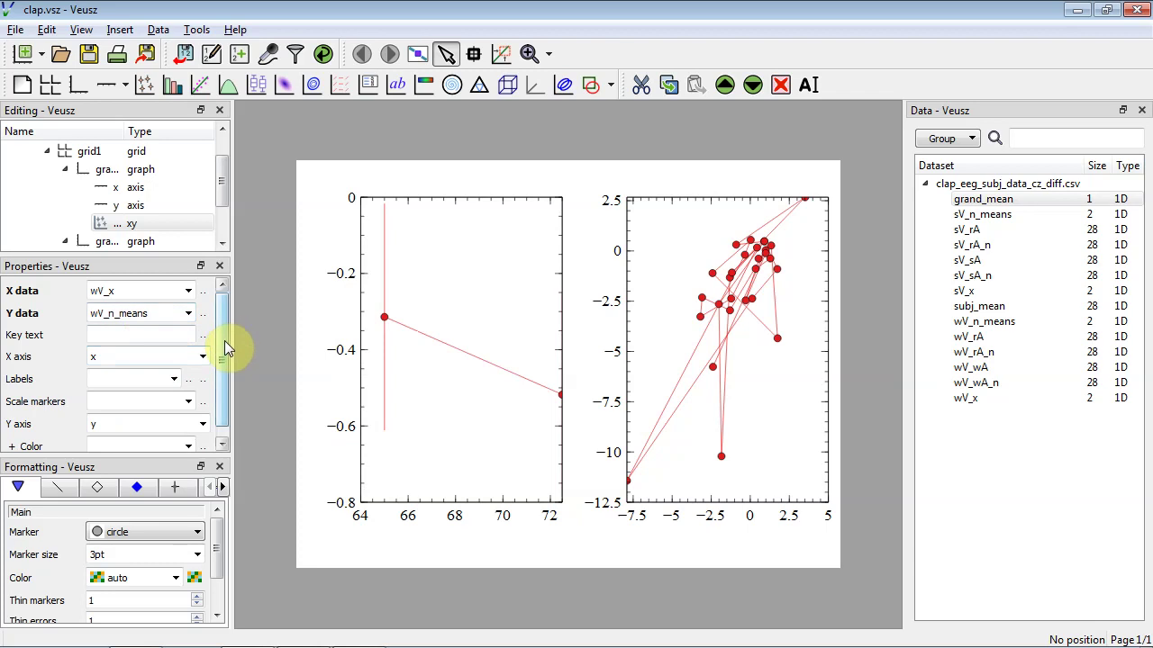
{"action": "left_click_drag", "start_coordinate": [224, 340], "coordinate": [224, 273]}
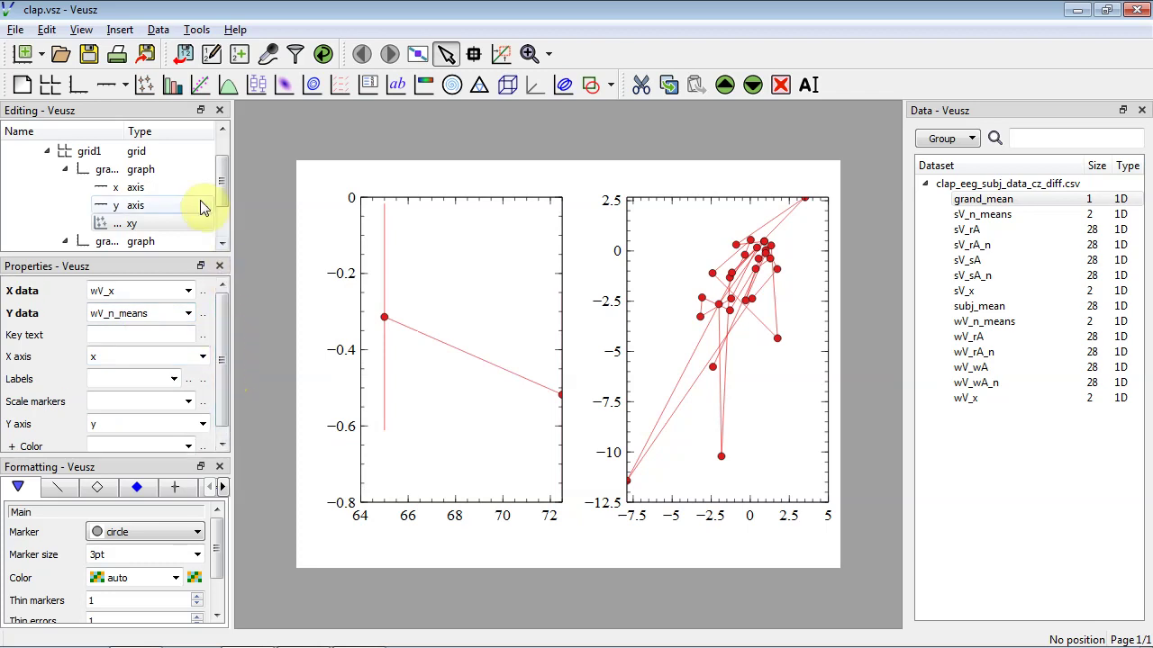
Add a second xy plotter to the first graph with X data sV_x and Y data sV_n_means, and save the document.
{"action": "left_click", "coordinate": [122, 32]}
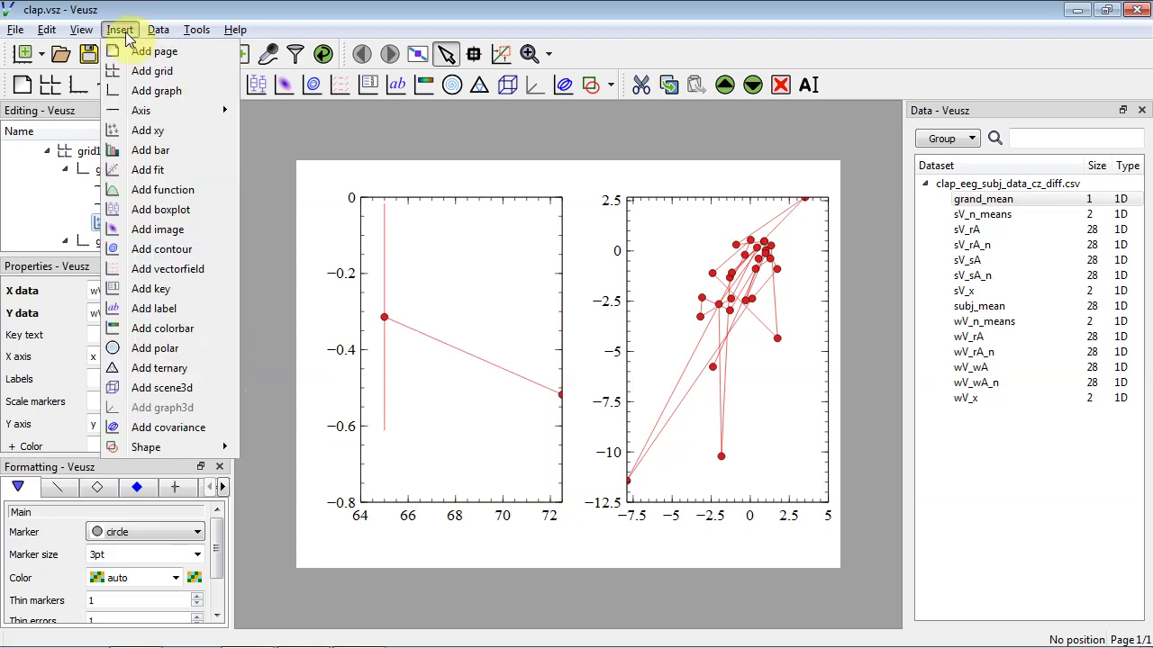
{"action": "left_click", "coordinate": [174, 134]}
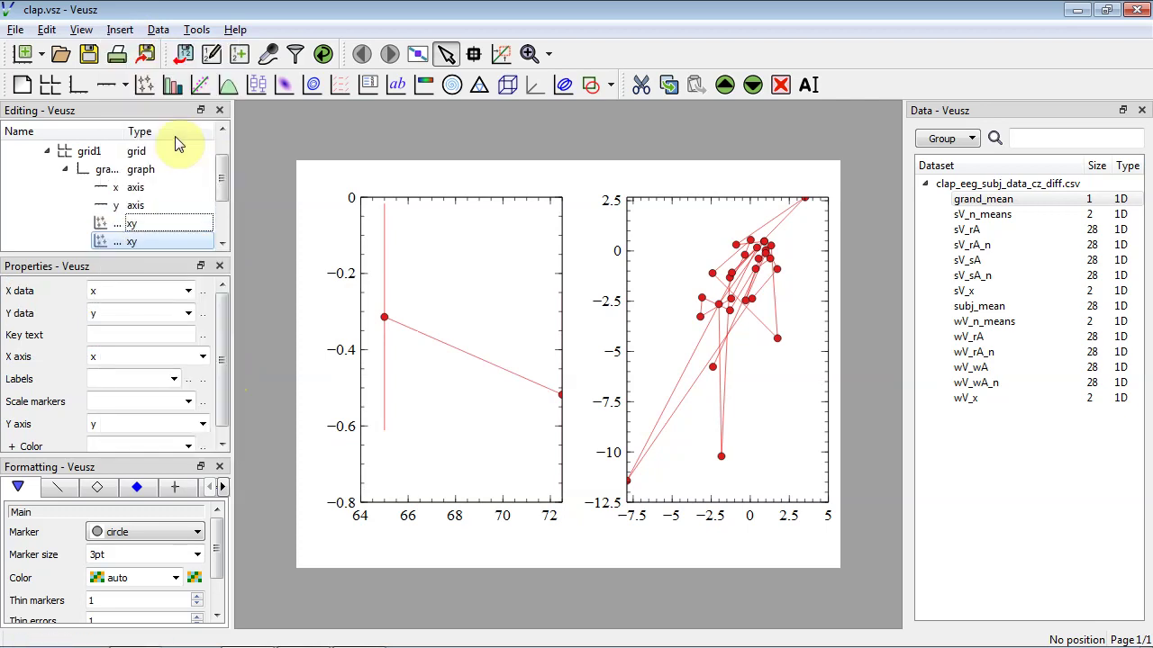
{"action": "left_click", "coordinate": [191, 293]}
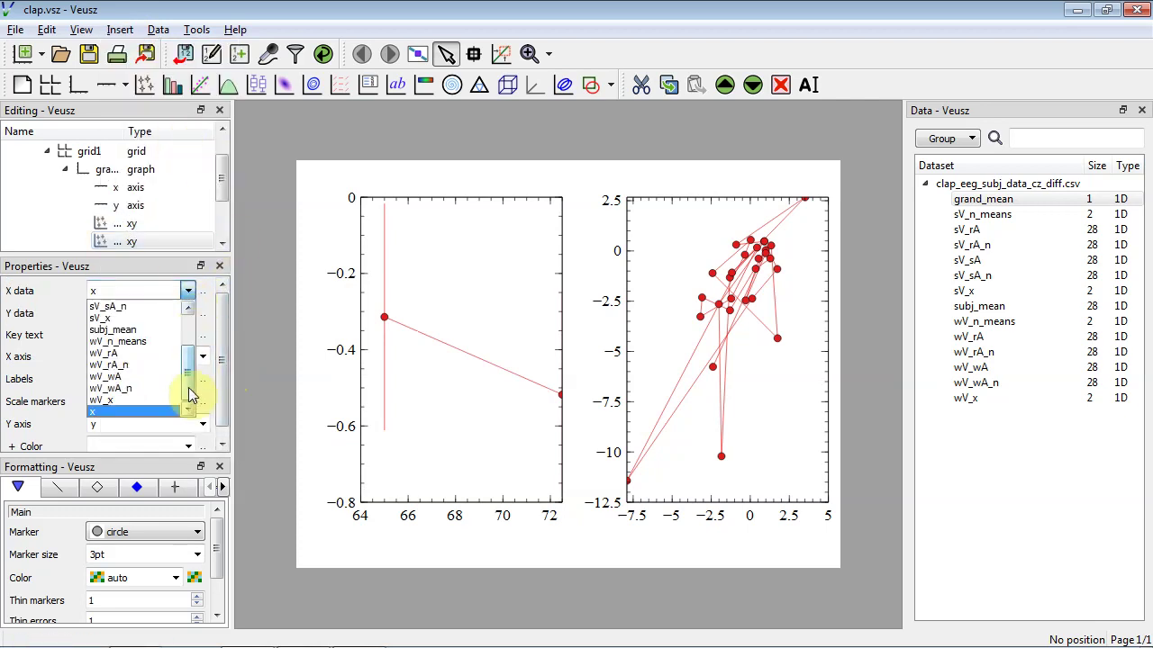
{"action": "scroll", "coordinate": [191, 382], "scroll_direction": "down", "scroll_amount": 1}
{"action": "scroll", "coordinate": [192, 378], "scroll_direction": "up", "scroll_amount": 1}
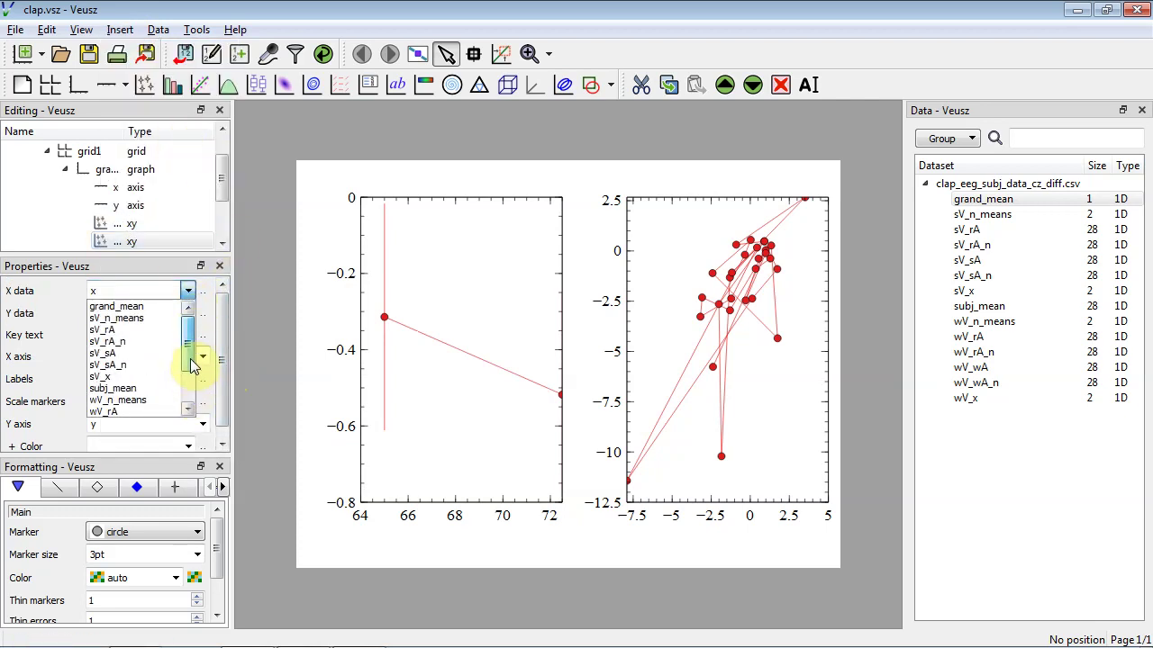
{"action": "left_click", "coordinate": [136, 378]}
{"action": "left_click", "coordinate": [187, 312]}
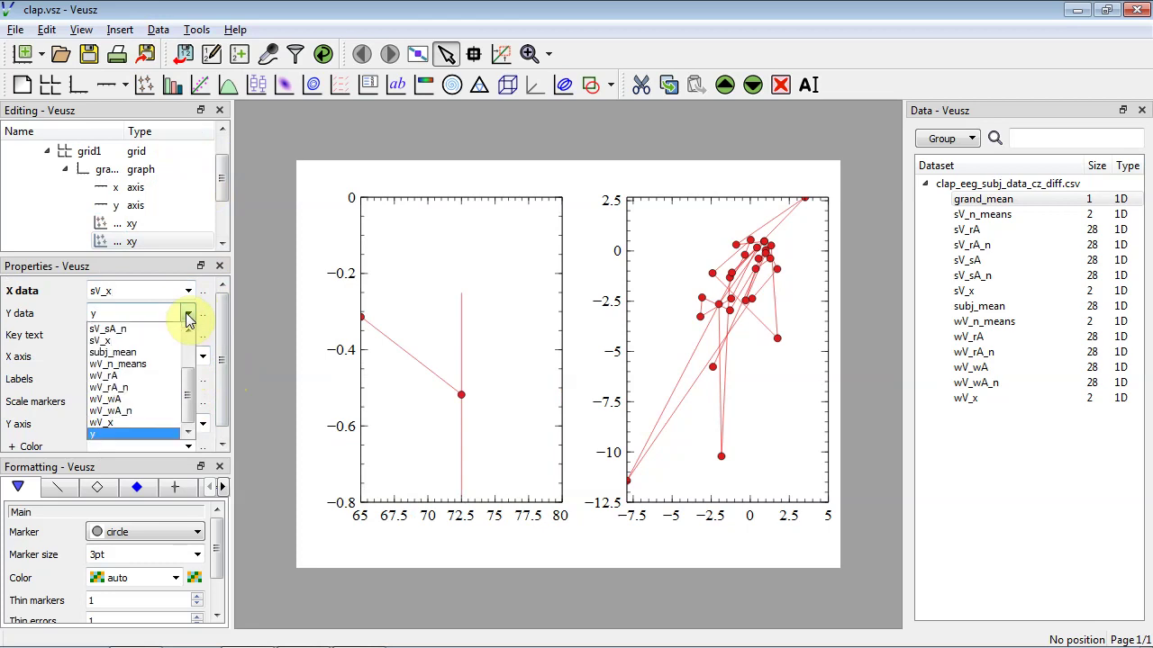
{"action": "scroll", "coordinate": [187, 394], "scroll_direction": "up", "scroll_amount": 2}
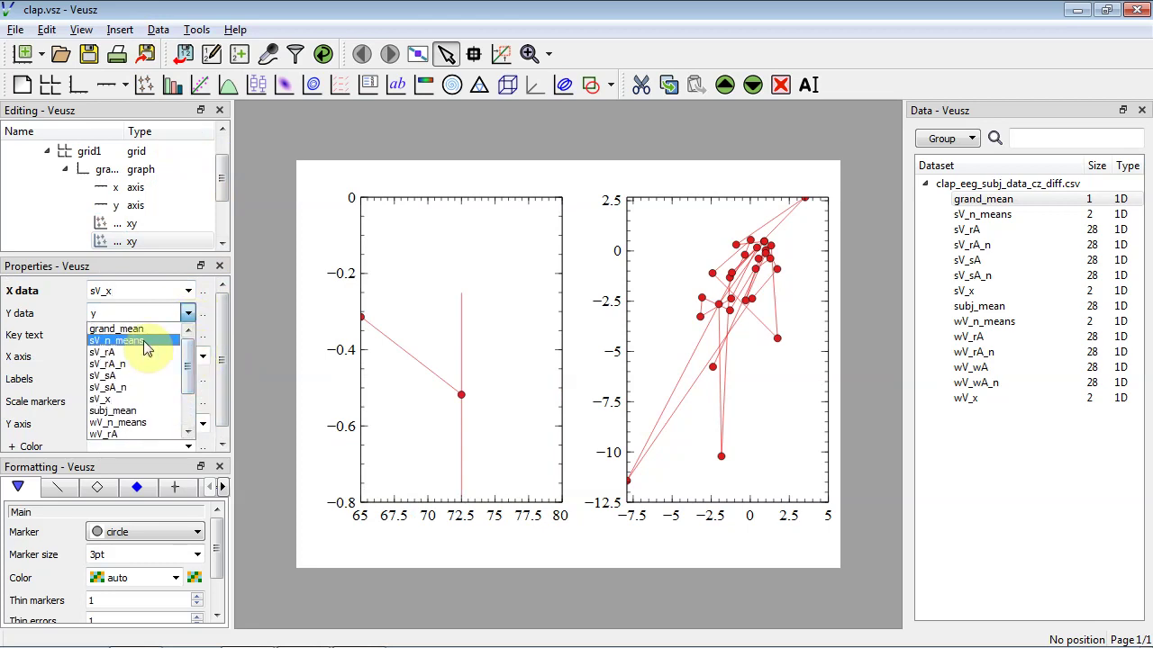
{"action": "left_click", "coordinate": [144, 340]}
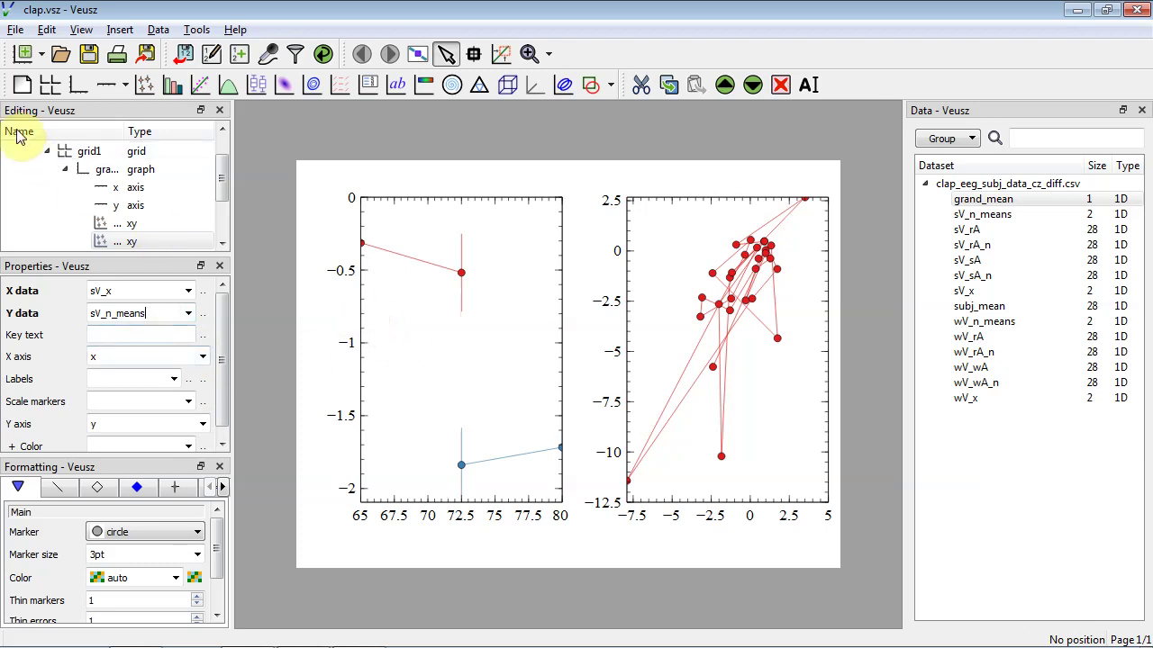
{"action": "left_click", "coordinate": [87, 56]}
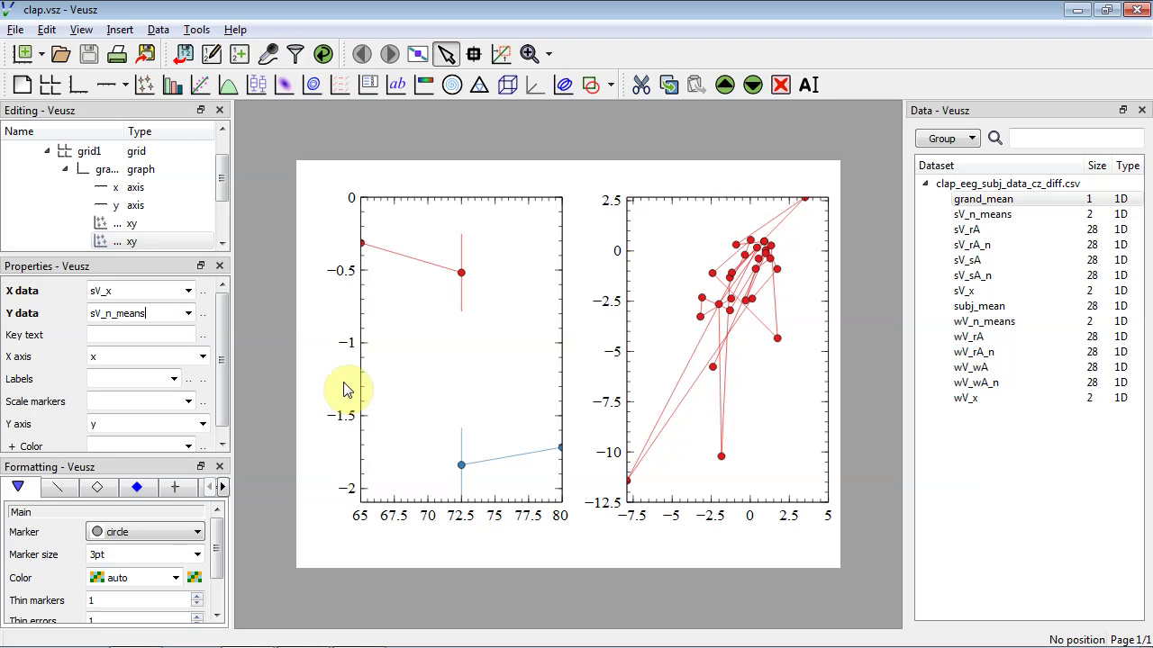
Enlarge the formatting area and set the second graph's aspect ratio to 1.
{"action": "left_click", "coordinate": [659, 266]}
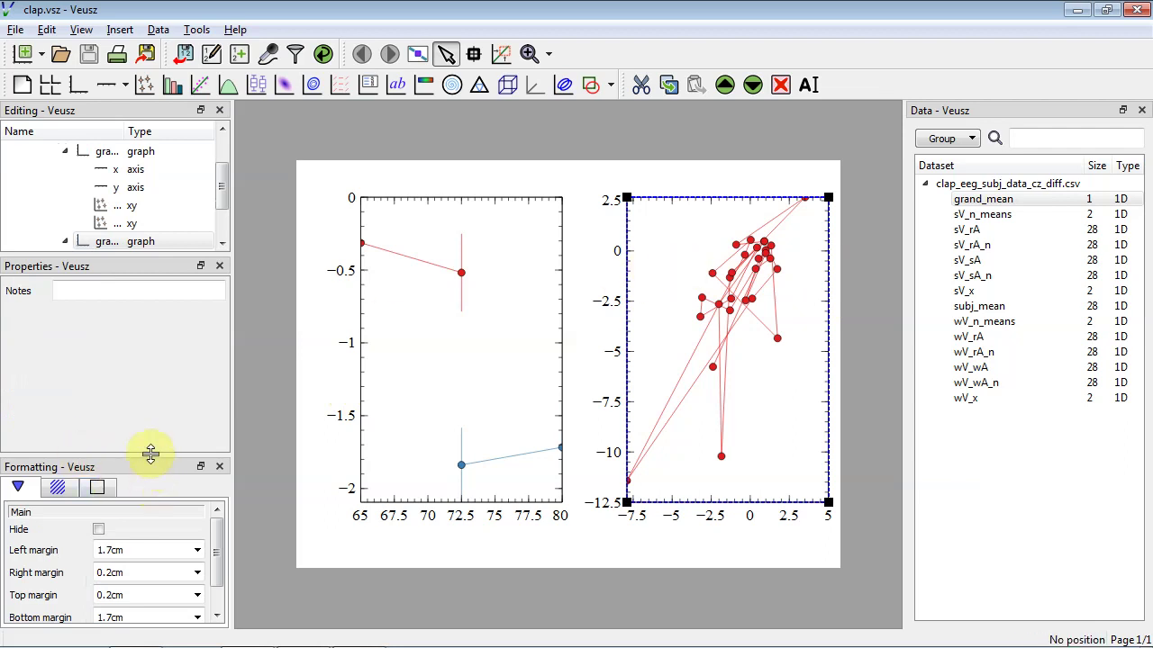
{"action": "left_click_drag", "start_coordinate": [153, 453], "coordinate": [152, 403]}
{"action": "double_click", "coordinate": [129, 586]}
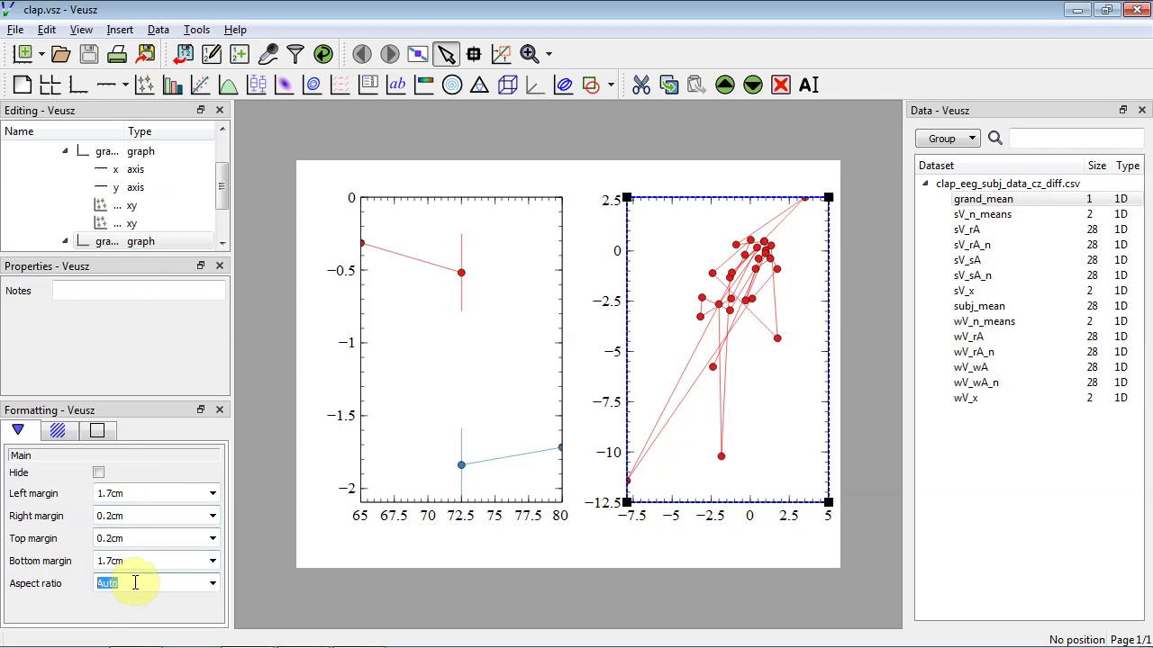
{"action": "type", "text": "1.0"}
{"action": "key", "text": "Return"}
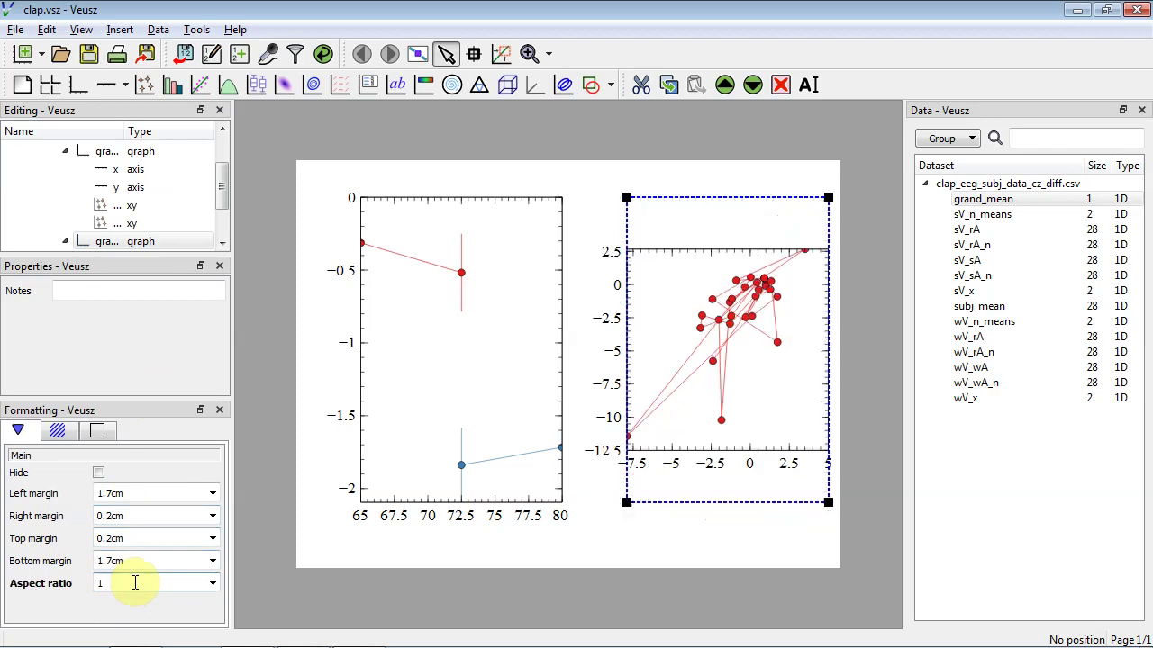
{"action": "left_click", "coordinate": [755, 557]}
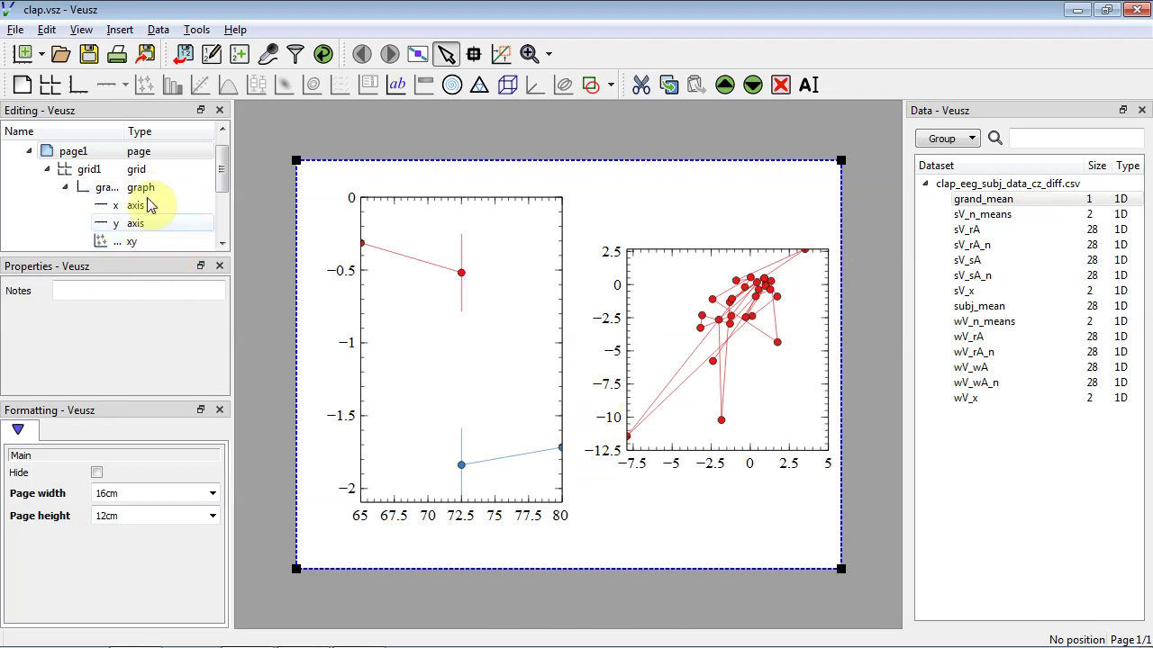
Open the default styles settings and move their window clear of the second graph.
{"action": "left_click", "coordinate": [151, 242]}
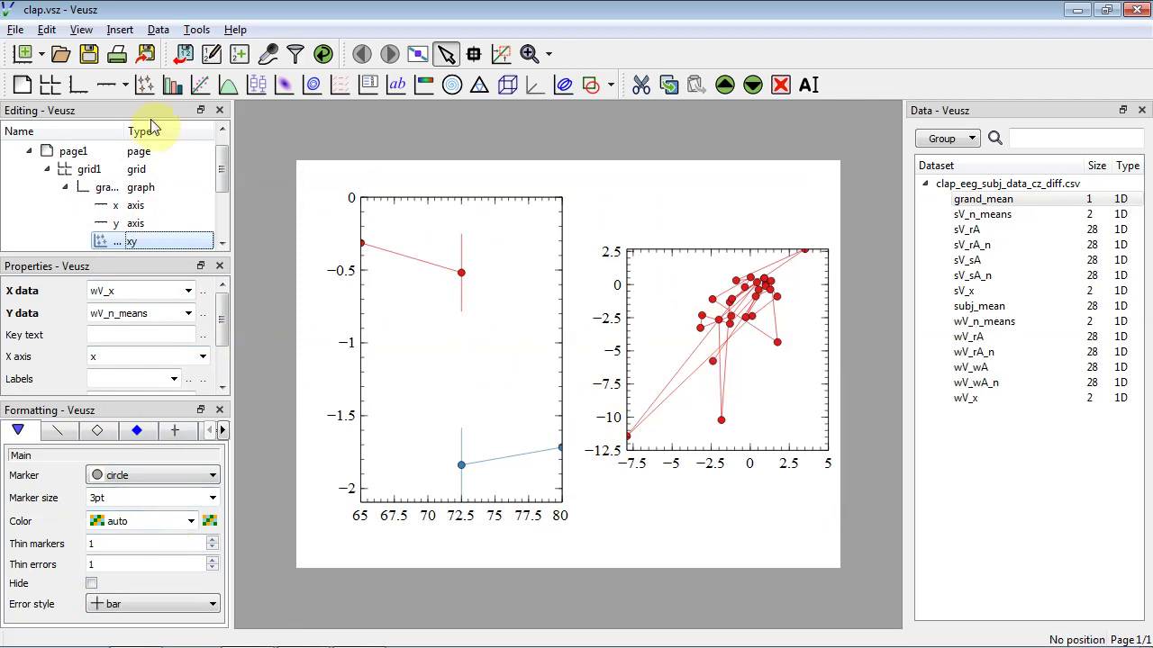
{"action": "left_click", "coordinate": [46, 30]}
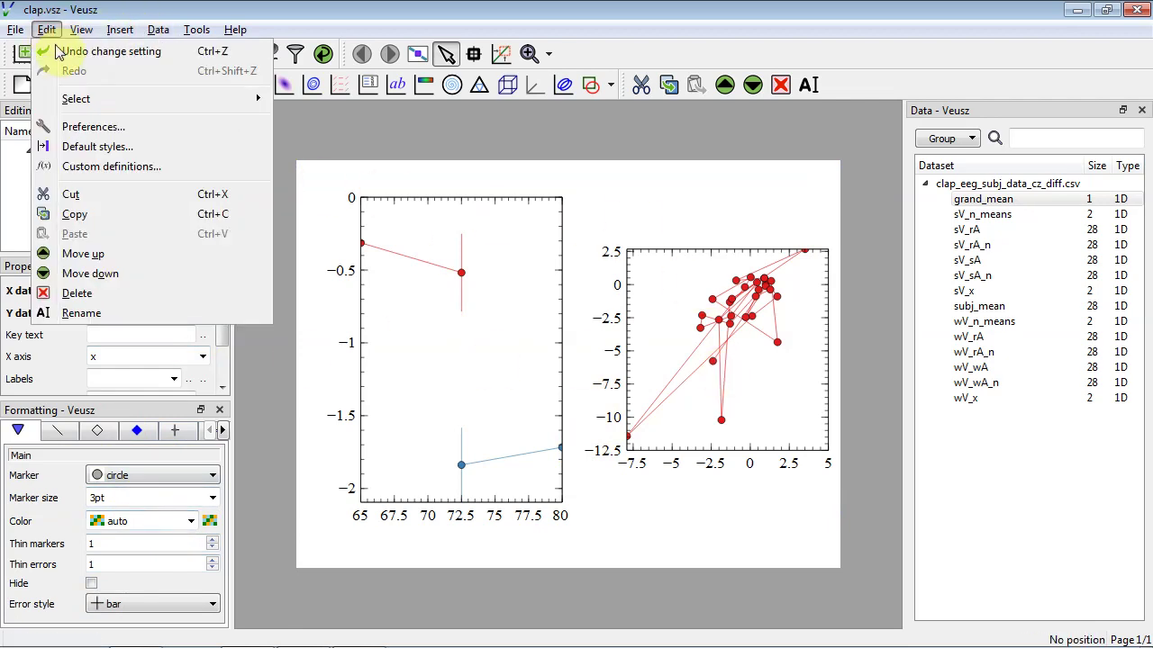
{"action": "left_click", "coordinate": [152, 149]}
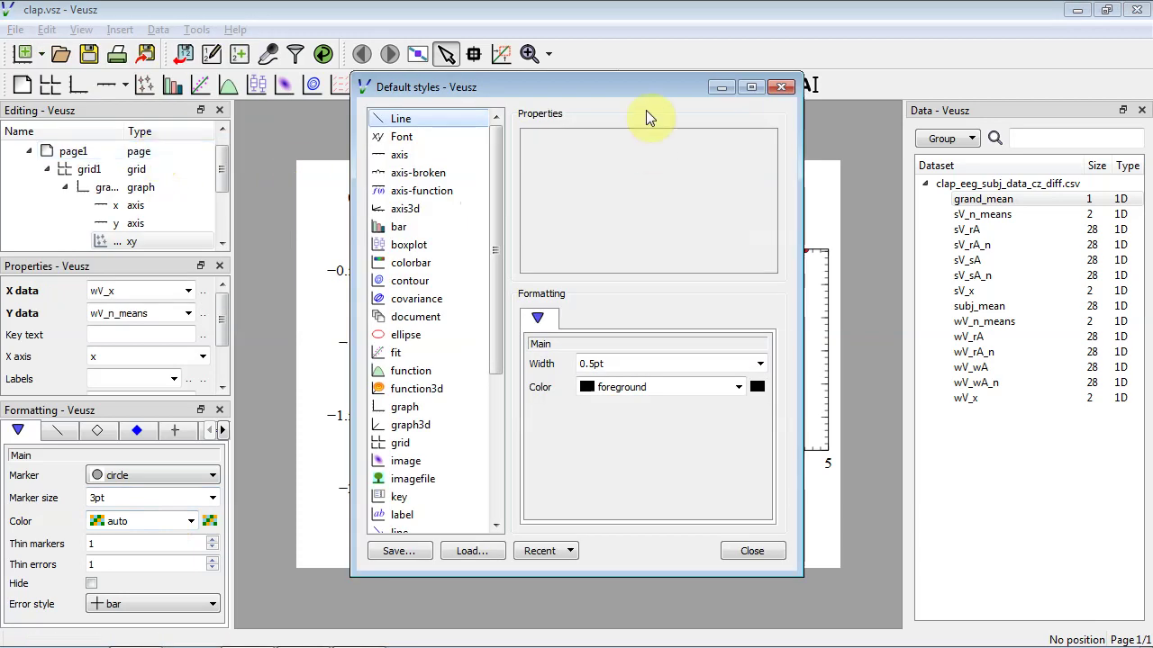
{"action": "left_click_drag", "start_coordinate": [604, 84], "coordinate": [970, 92]}
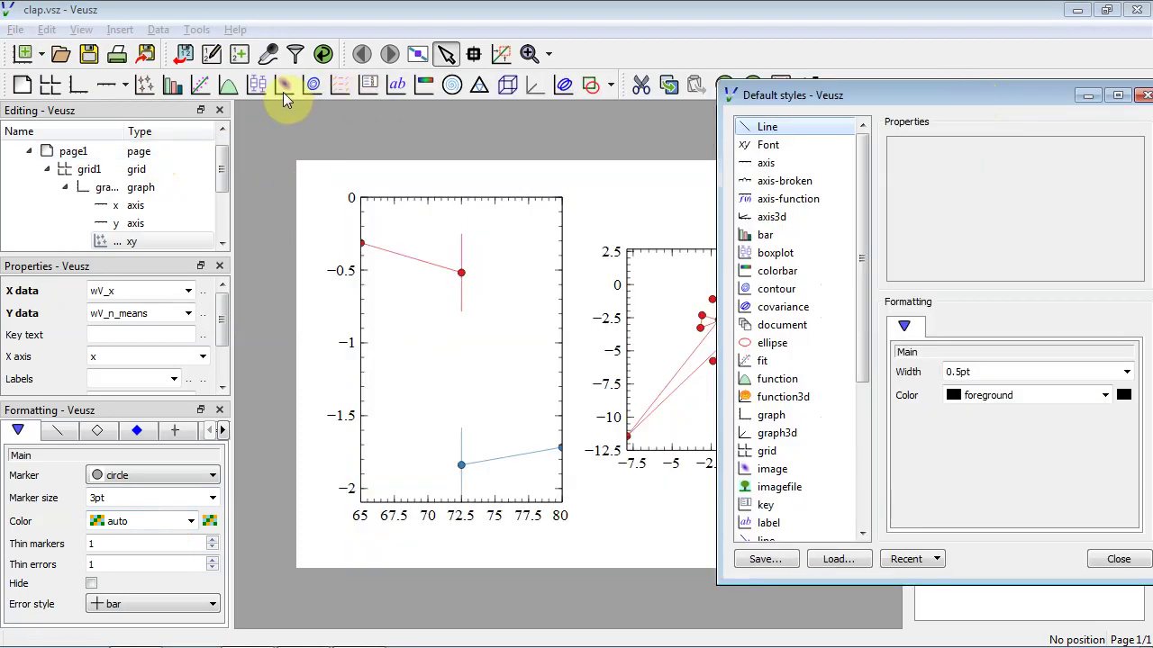
{"action": "left_click_drag", "start_coordinate": [283, 91], "coordinate": [288, 97]}
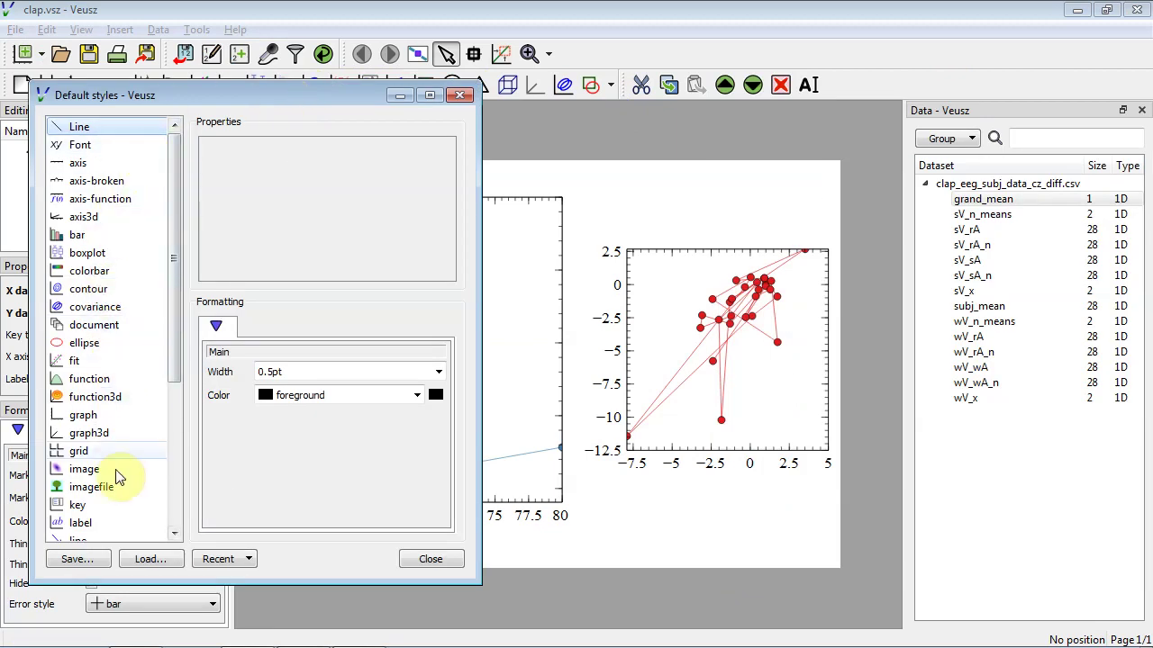
Set the document's default font to Arial at 10pt.
{"action": "left_click", "coordinate": [127, 171]}
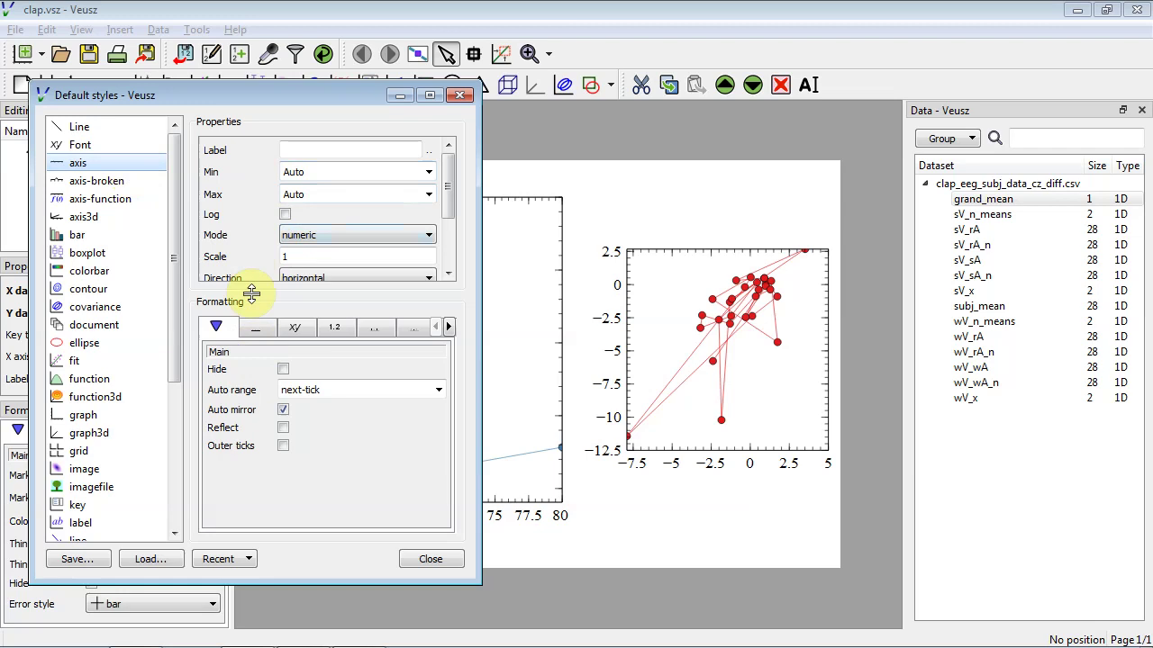
{"action": "left_click", "coordinate": [96, 149]}
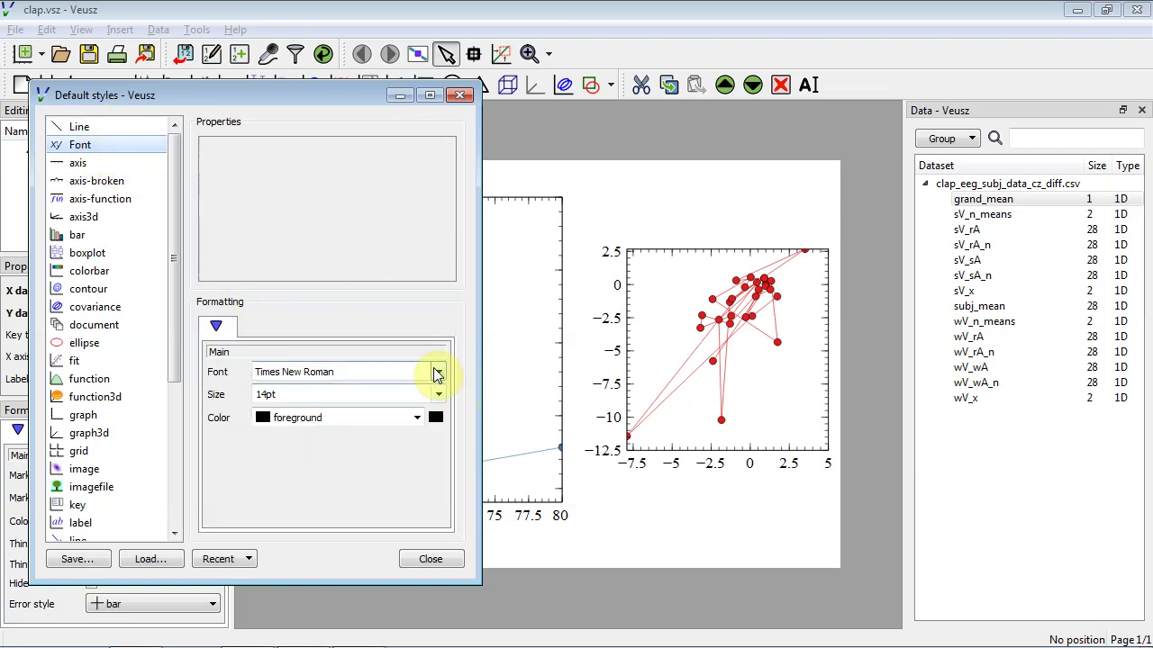
{"action": "left_click", "coordinate": [439, 375]}
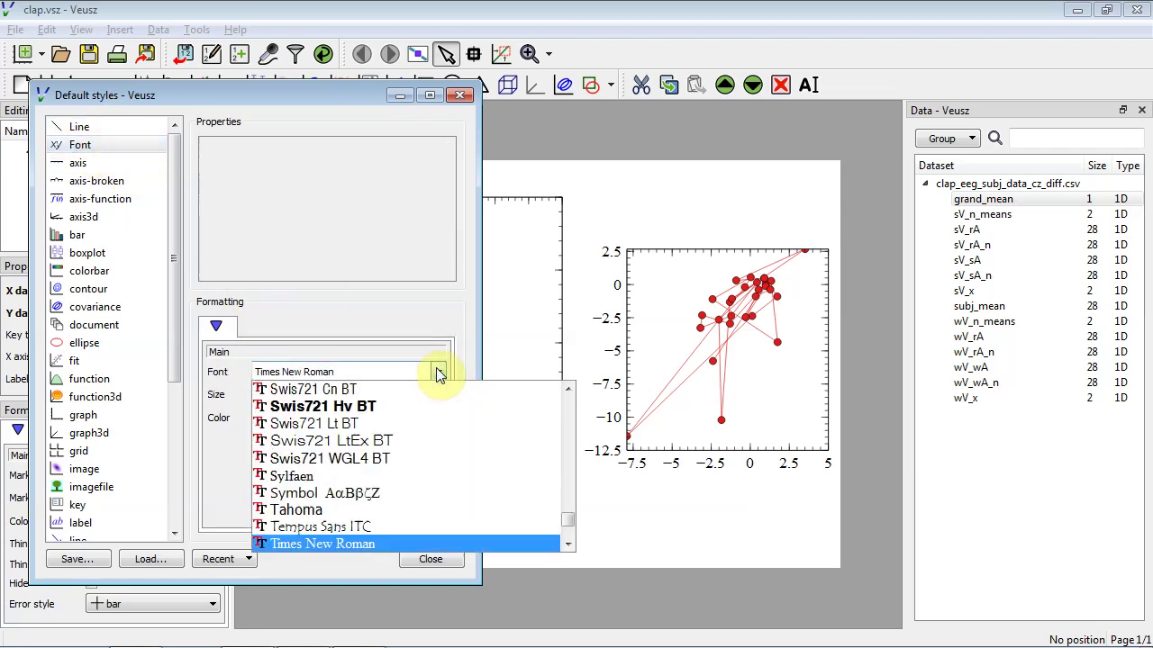
{"action": "left_click_drag", "start_coordinate": [571, 519], "coordinate": [594, 403]}
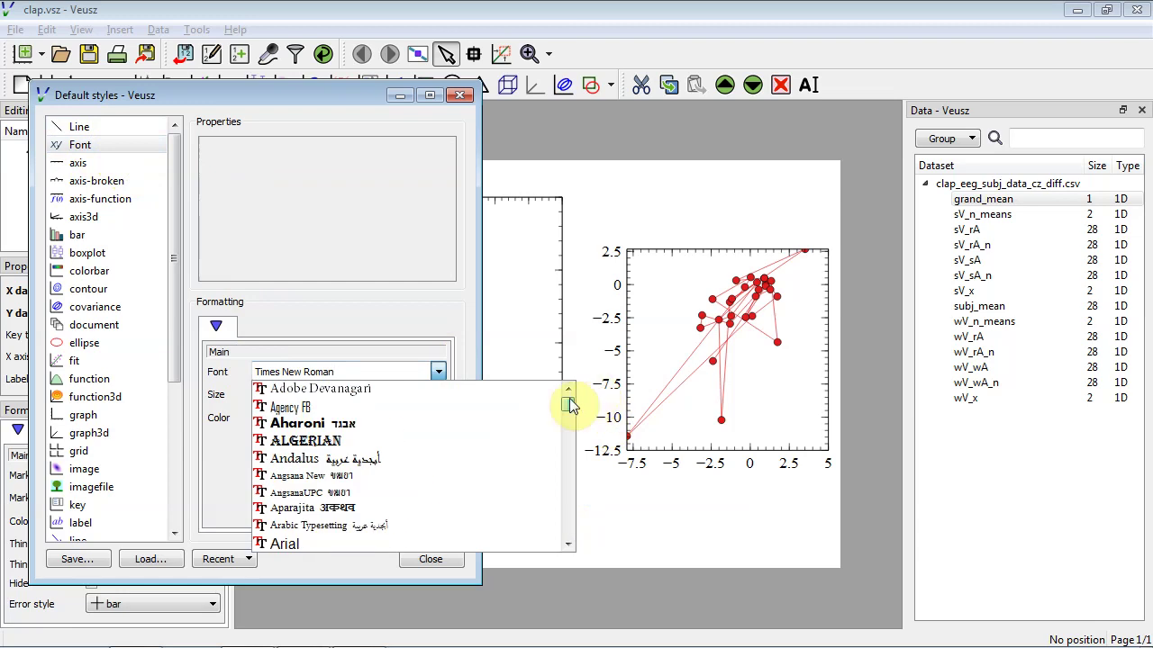
{"action": "scroll", "coordinate": [409, 517], "scroll_direction": "down", "scroll_amount": 1}
{"action": "left_click", "coordinate": [406, 493]}
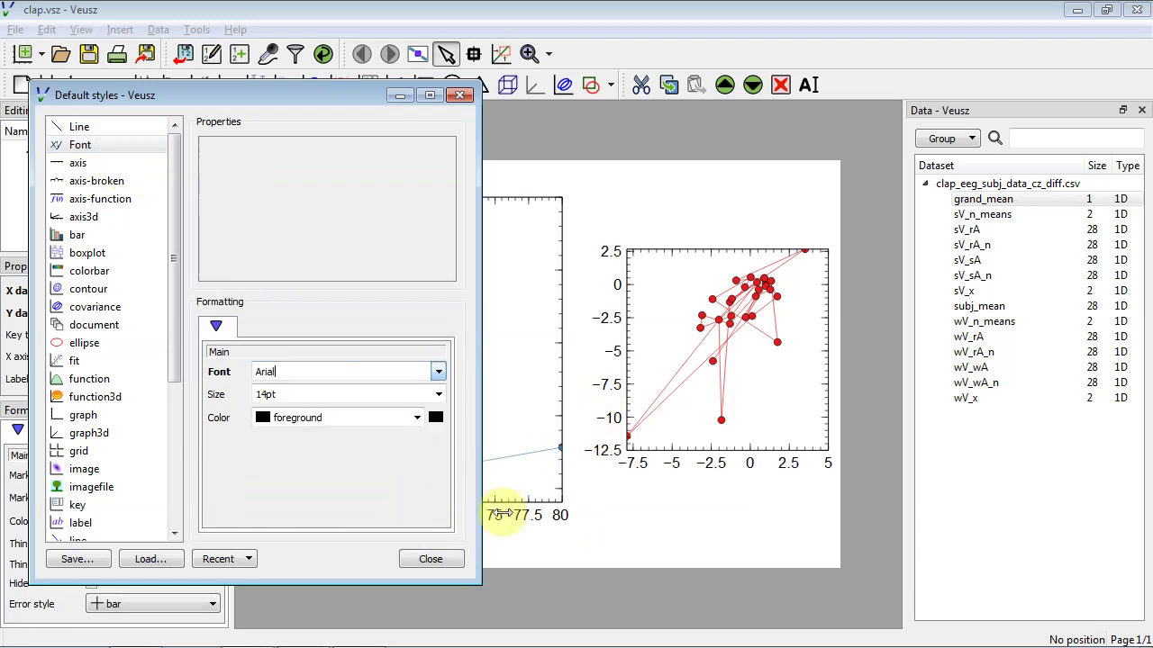
{"action": "left_click", "coordinate": [439, 399]}
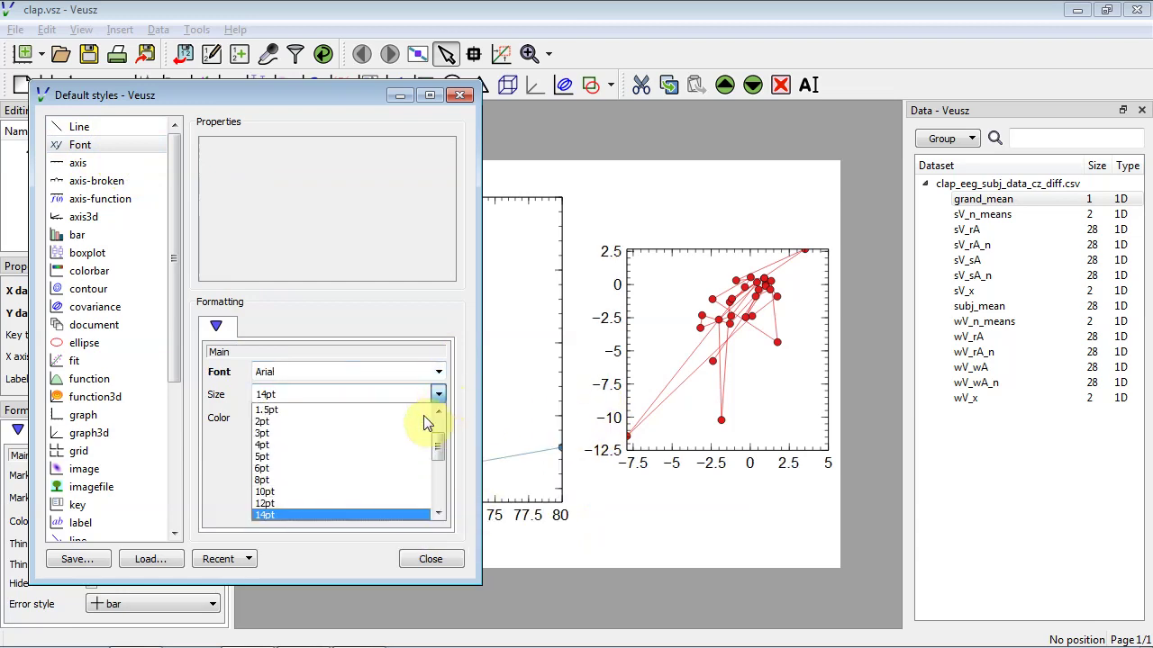
{"action": "left_click", "coordinate": [397, 489]}
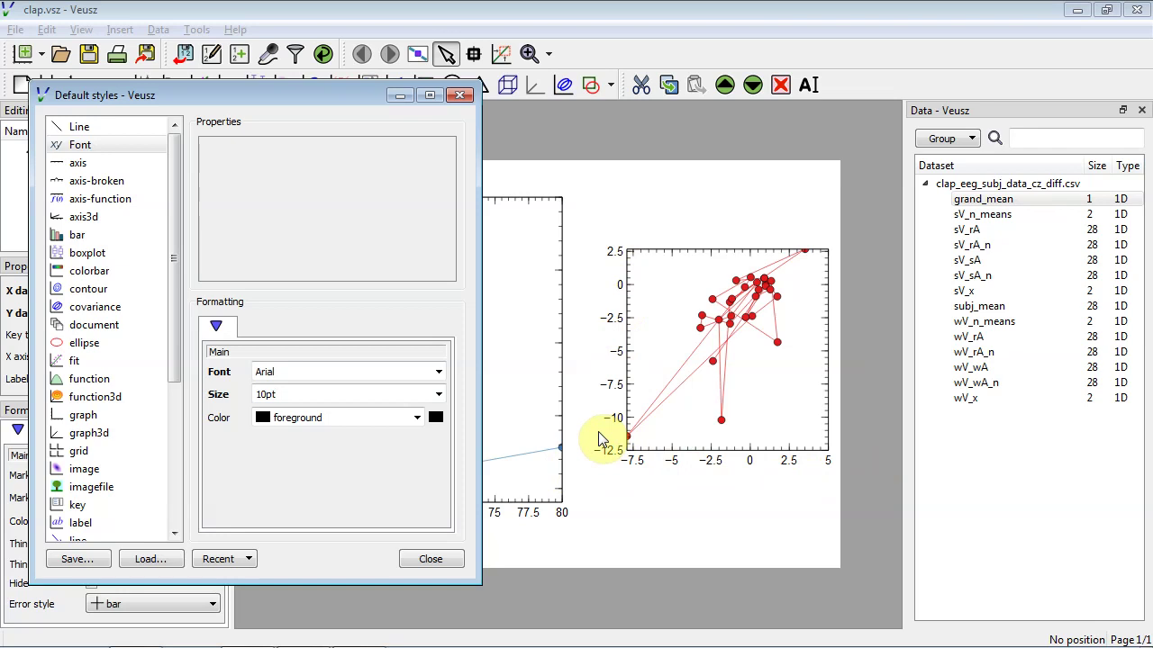
Set the default axis style's min position to 0.05 and max position to 0.95.
{"action": "left_click", "coordinate": [111, 164]}
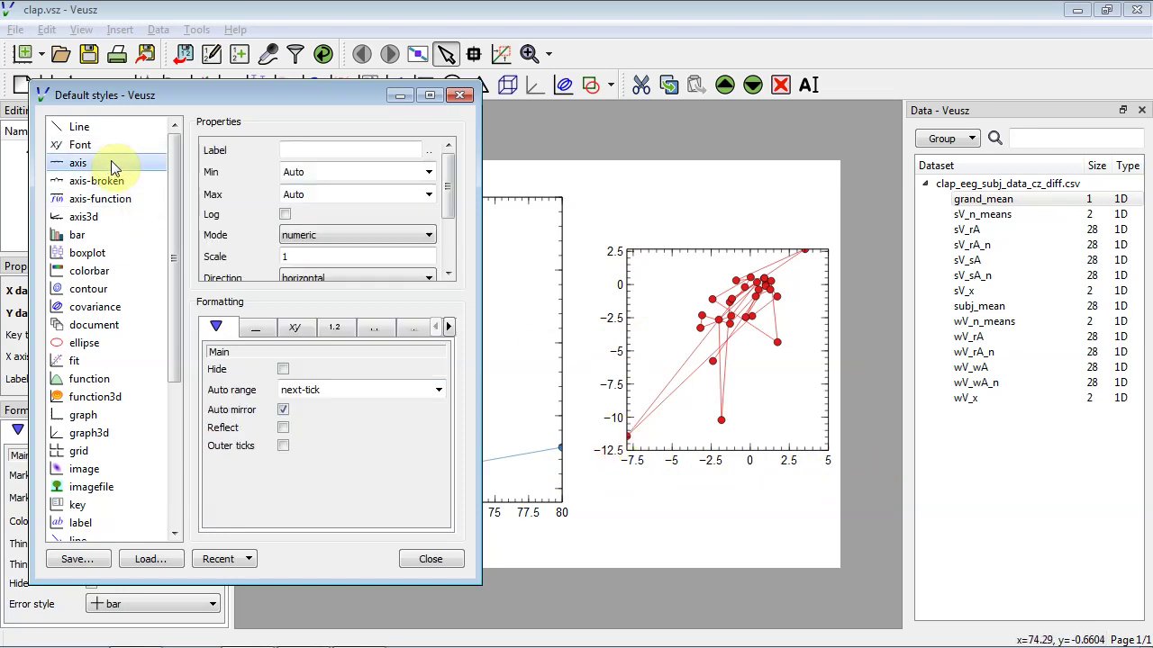
{"action": "scroll", "coordinate": [451, 193], "scroll_direction": "down", "scroll_amount": 1}
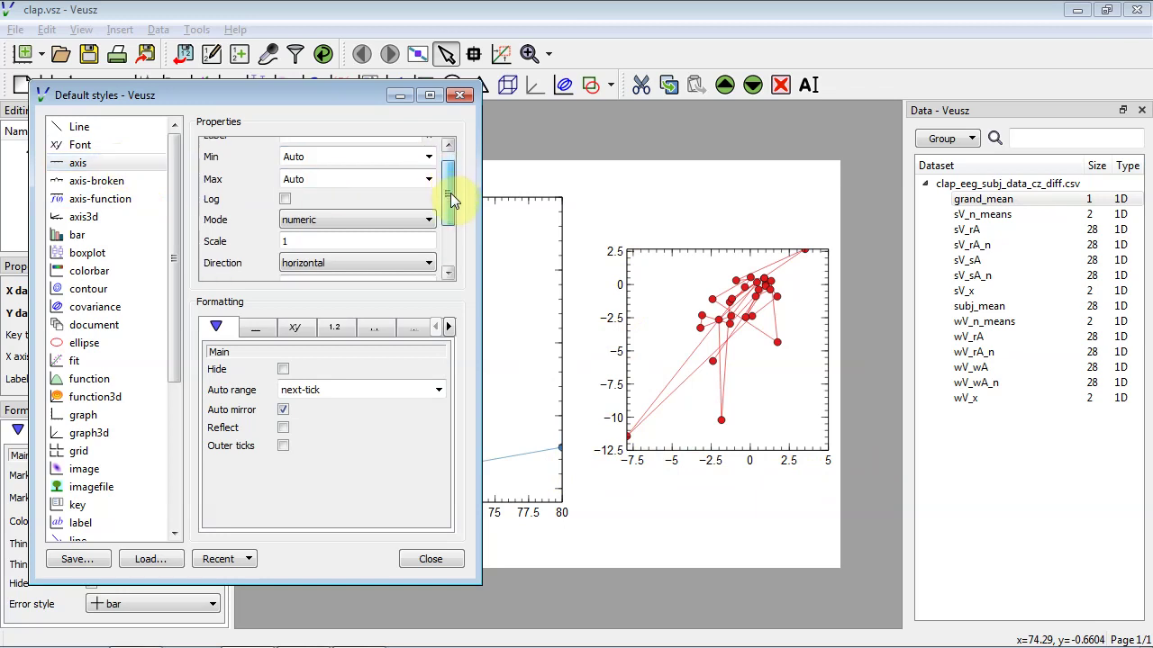
{"action": "left_click_drag", "start_coordinate": [450, 193], "coordinate": [449, 236]}
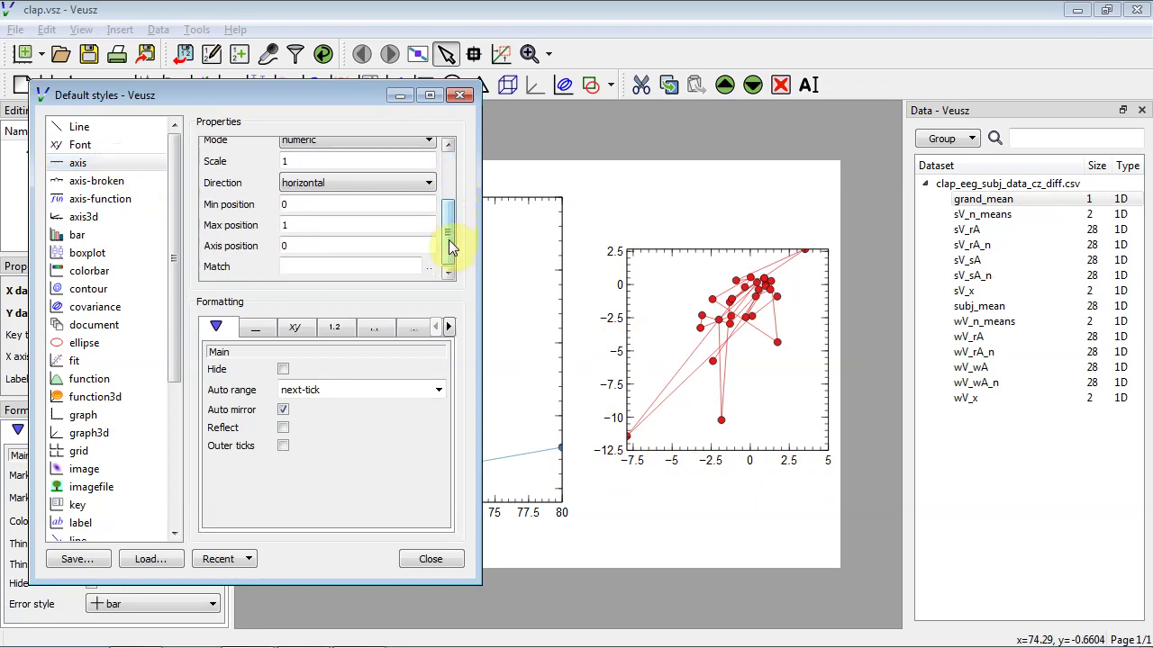
{"action": "left_click", "coordinate": [336, 207]}
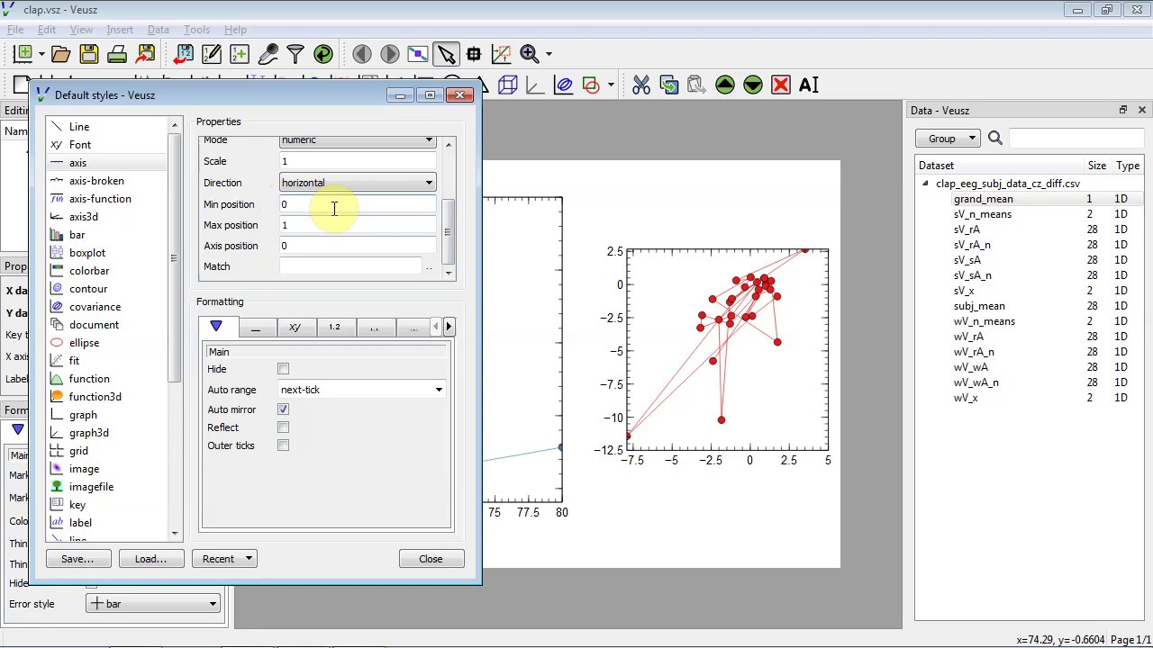
{"action": "type", "text": ".05"}
{"action": "key", "text": "Return"}
{"action": "key", "text": "Tab"}
{"action": "type", "text": "0.8"}
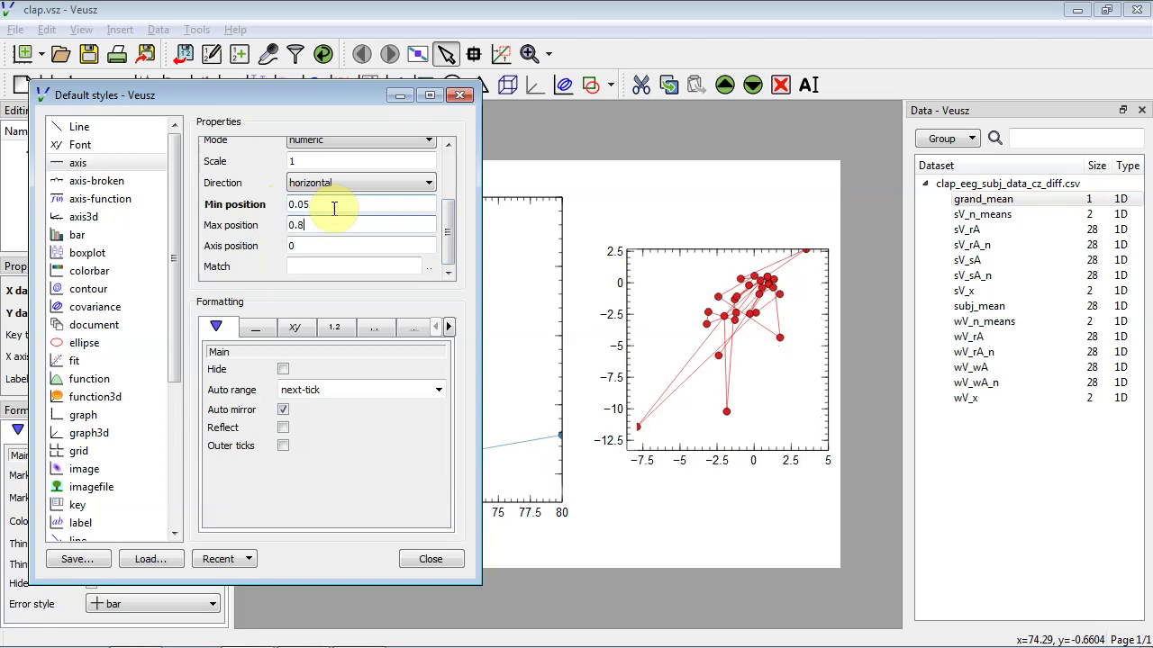
{"action": "key", "text": "BackSpace"}
{"action": "type", "text": "96"}
{"action": "key", "text": "Return"}
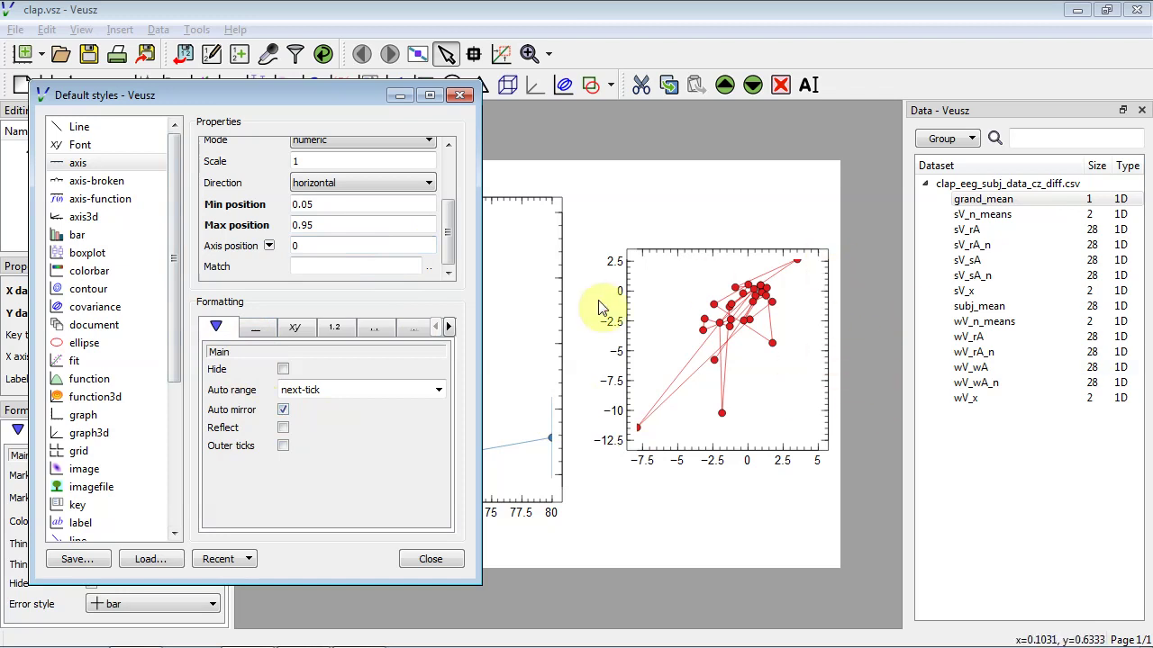
Disable auto mirror and enable outer ticks in the default axis style.
{"action": "left_click", "coordinate": [283, 410]}
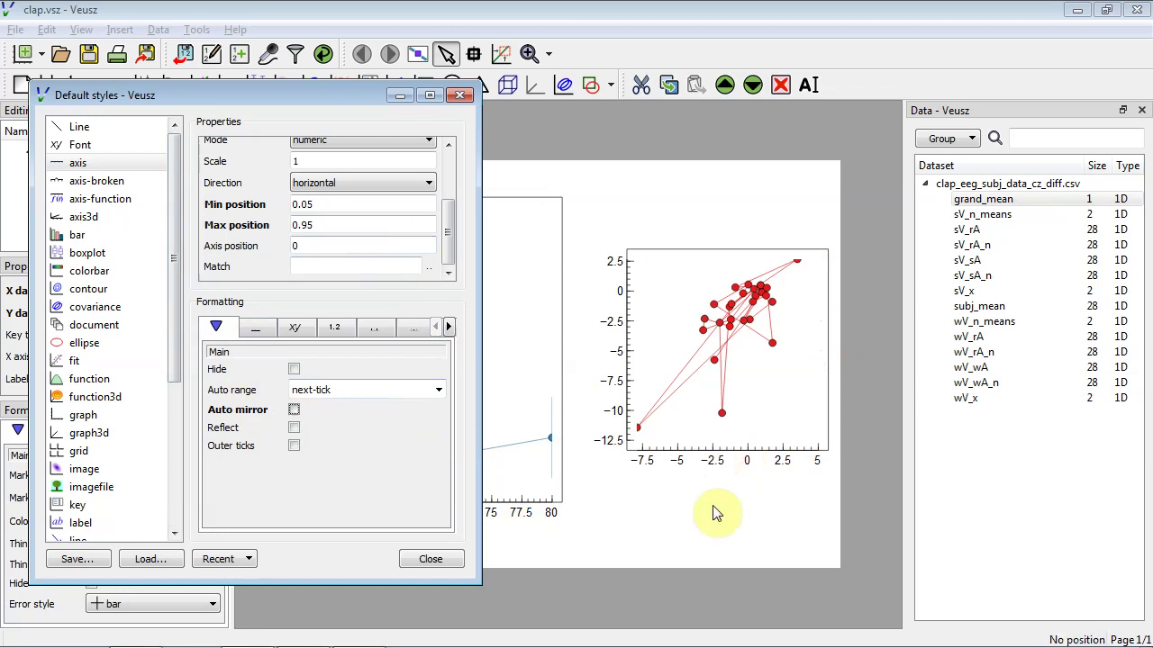
{"action": "left_click", "coordinate": [294, 448]}
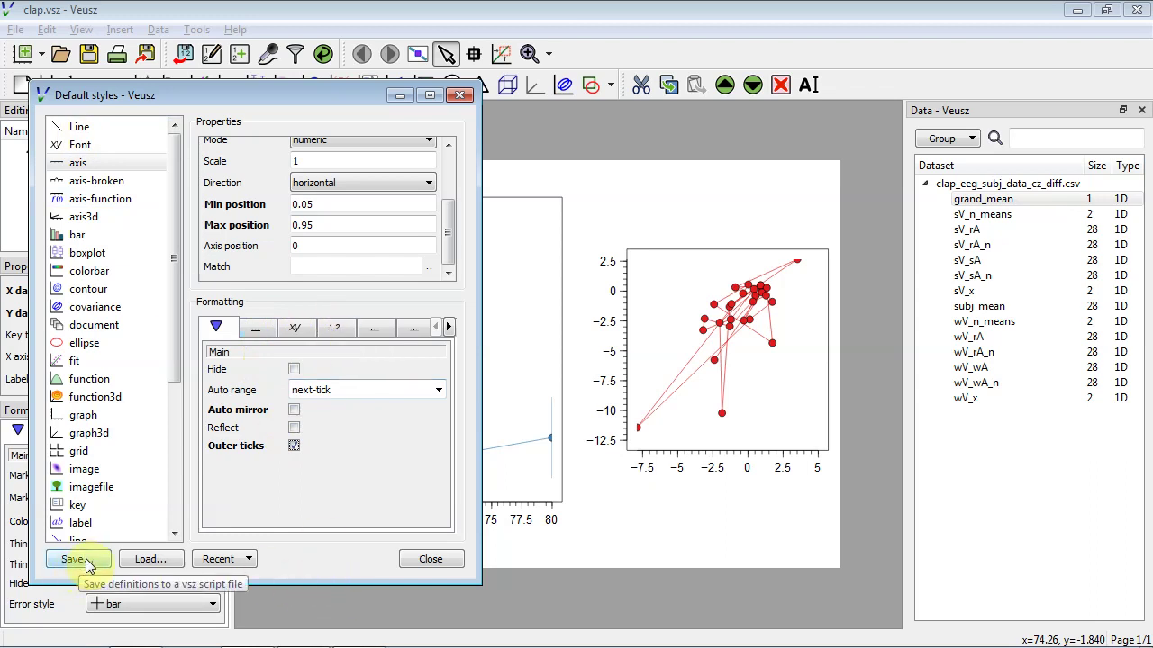
Set the default axis label size to 9pt and its label offset to 5pt.
{"action": "left_click", "coordinate": [259, 329]}
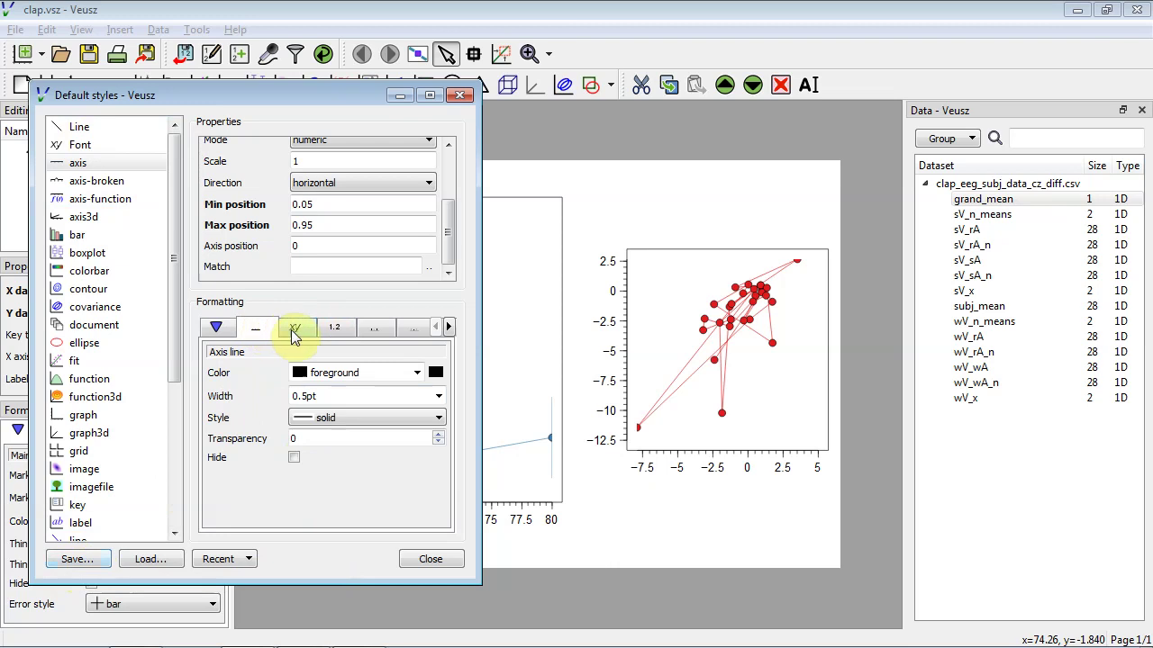
{"action": "left_click", "coordinate": [295, 330]}
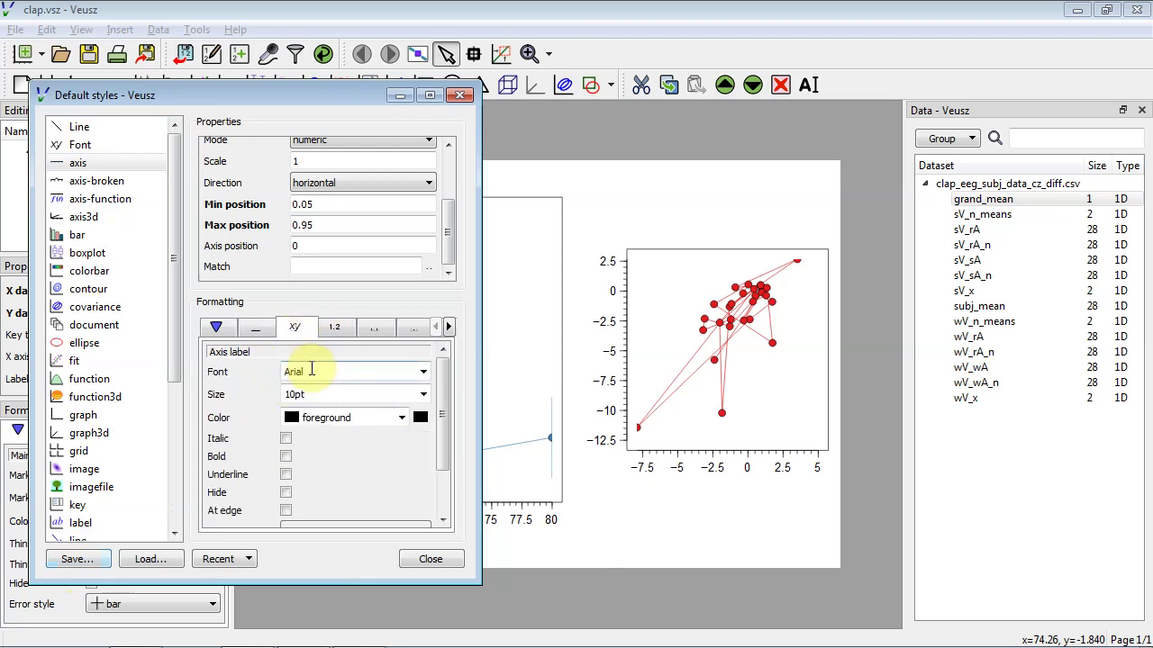
{"action": "left_click", "coordinate": [424, 394]}
{"action": "left_click", "coordinate": [306, 393]}
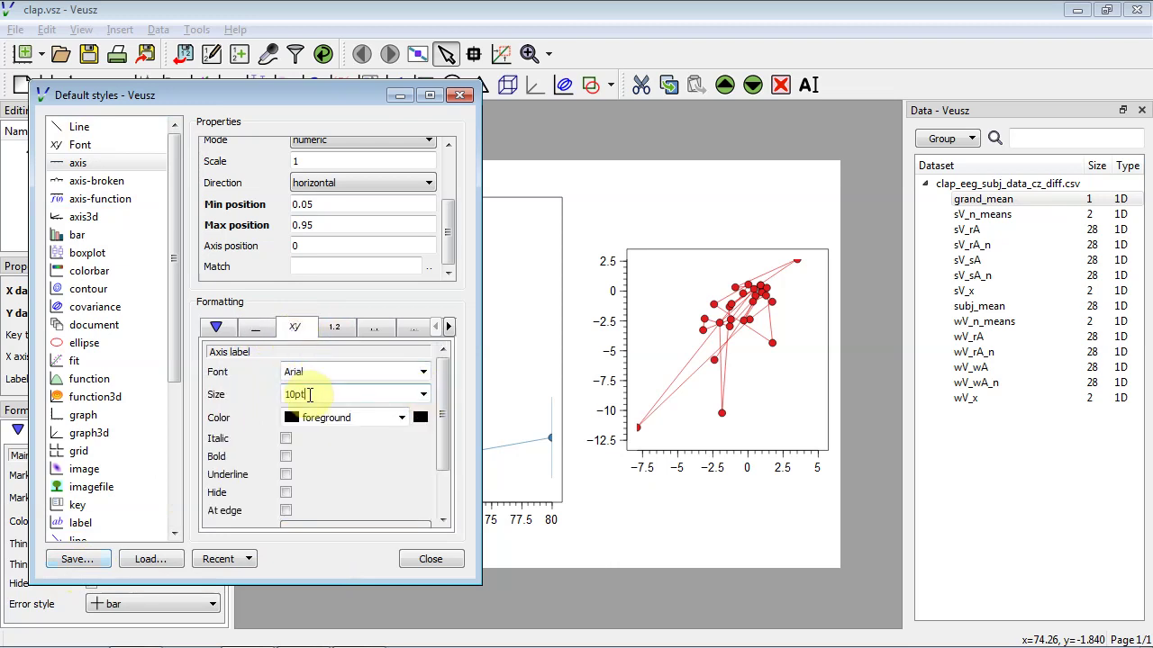
{"action": "left_click_drag", "start_coordinate": [294, 393], "coordinate": [251, 403]}
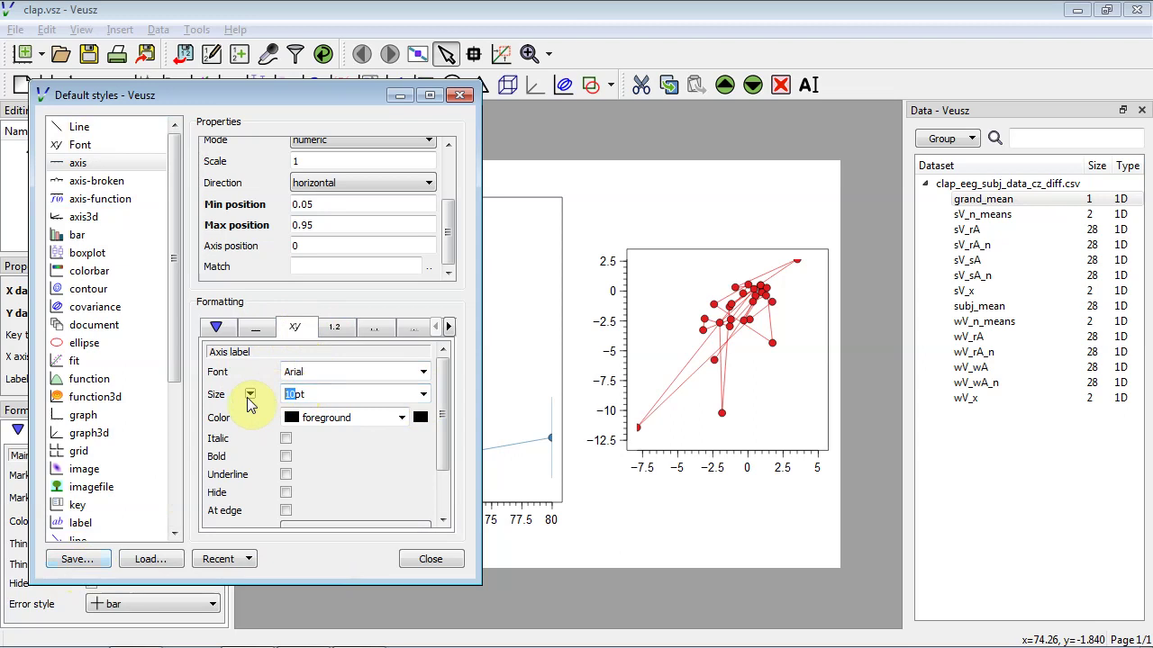
{"action": "type", "text": "9"}
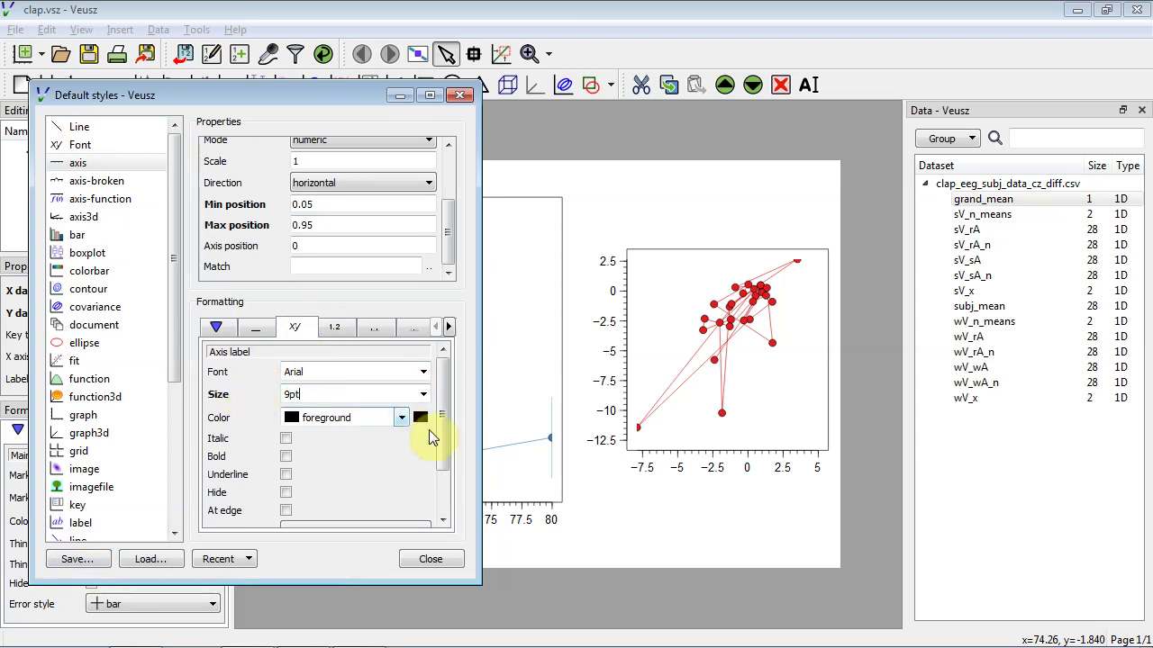
{"action": "scroll", "coordinate": [441, 442], "scroll_direction": "down", "scroll_amount": 3}
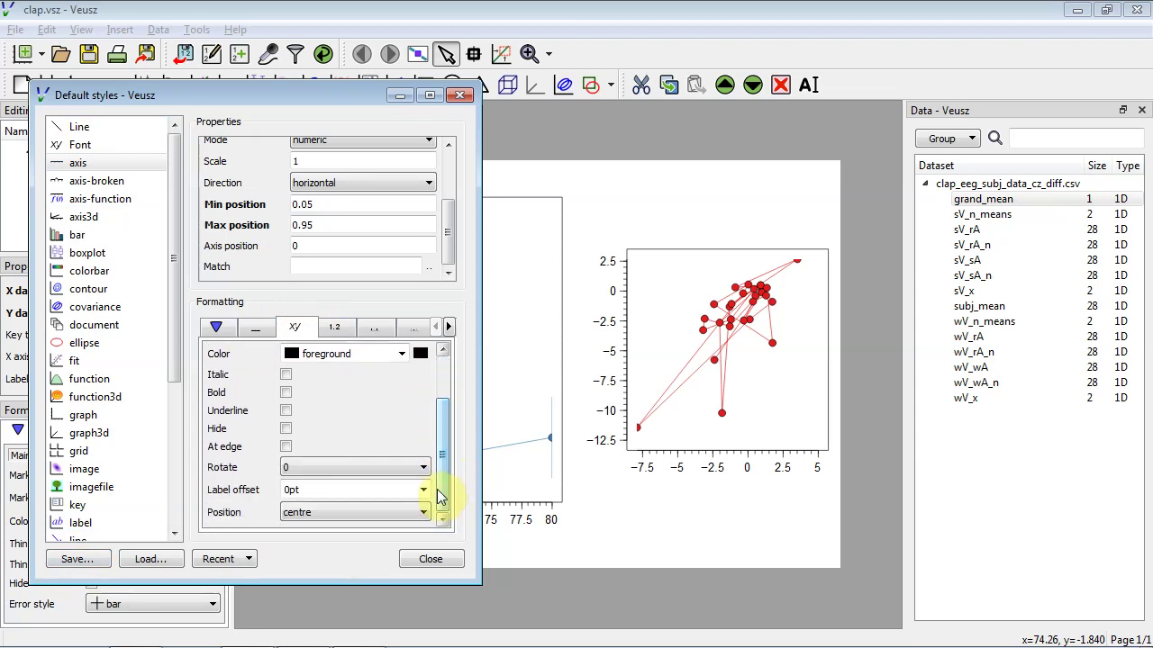
{"action": "left_click", "coordinate": [423, 491]}
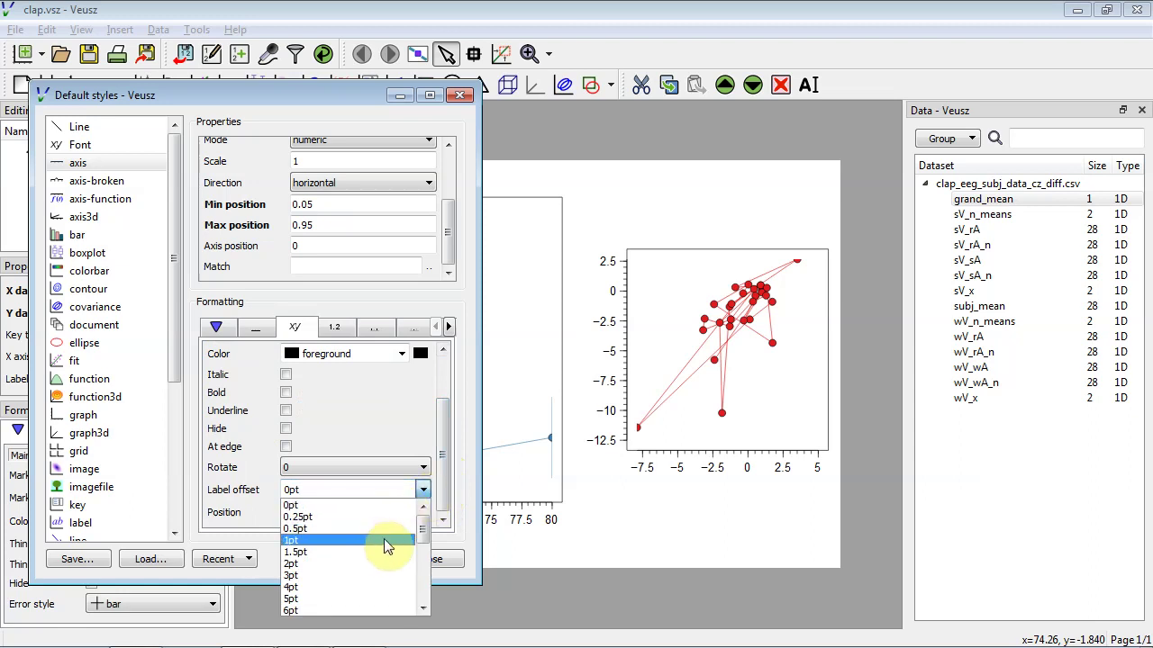
{"action": "left_click", "coordinate": [373, 598]}
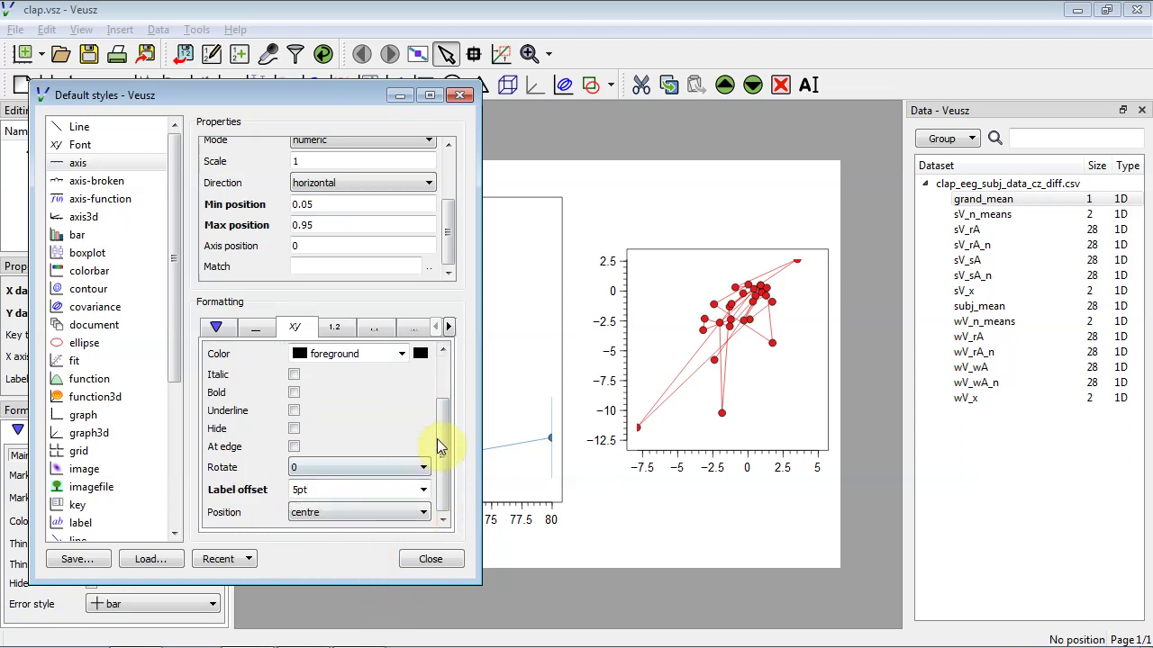
Set the default axis tick label size to 8pt.
{"action": "left_click", "coordinate": [334, 327]}
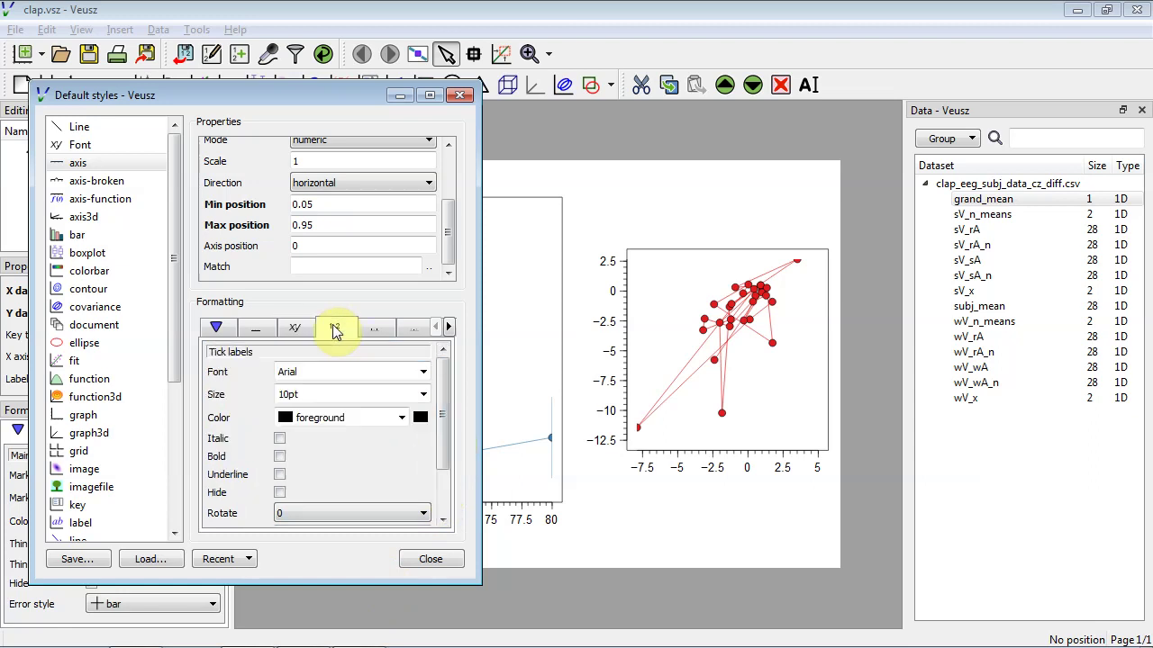
{"action": "left_click", "coordinate": [423, 394]}
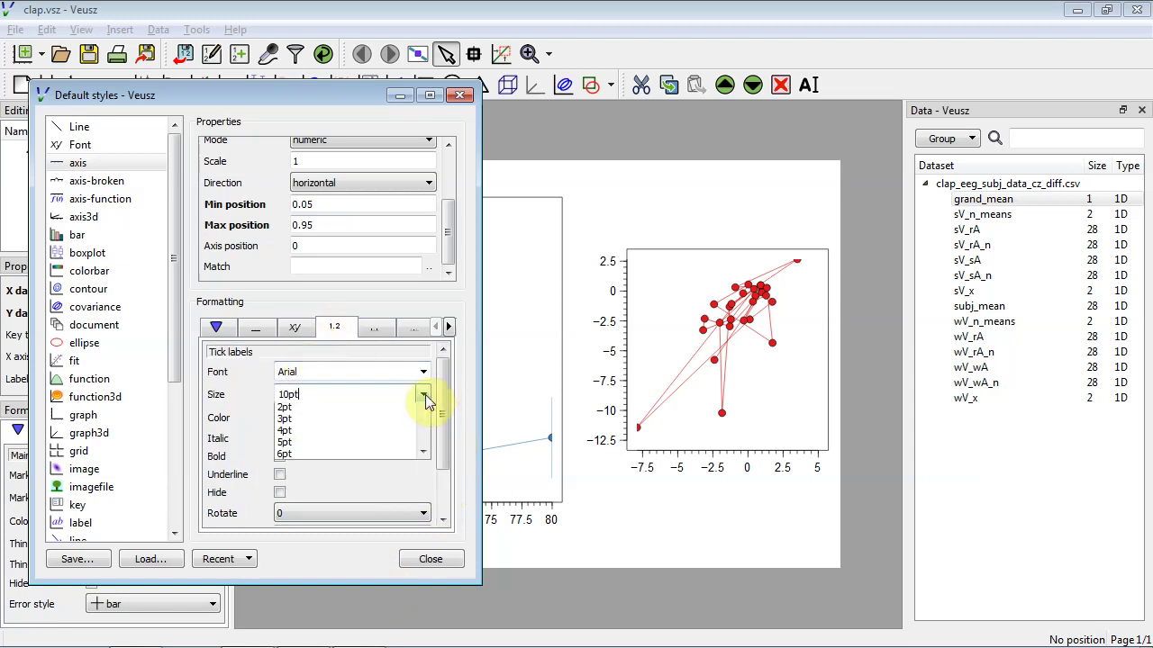
{"action": "left_click", "coordinate": [338, 503]}
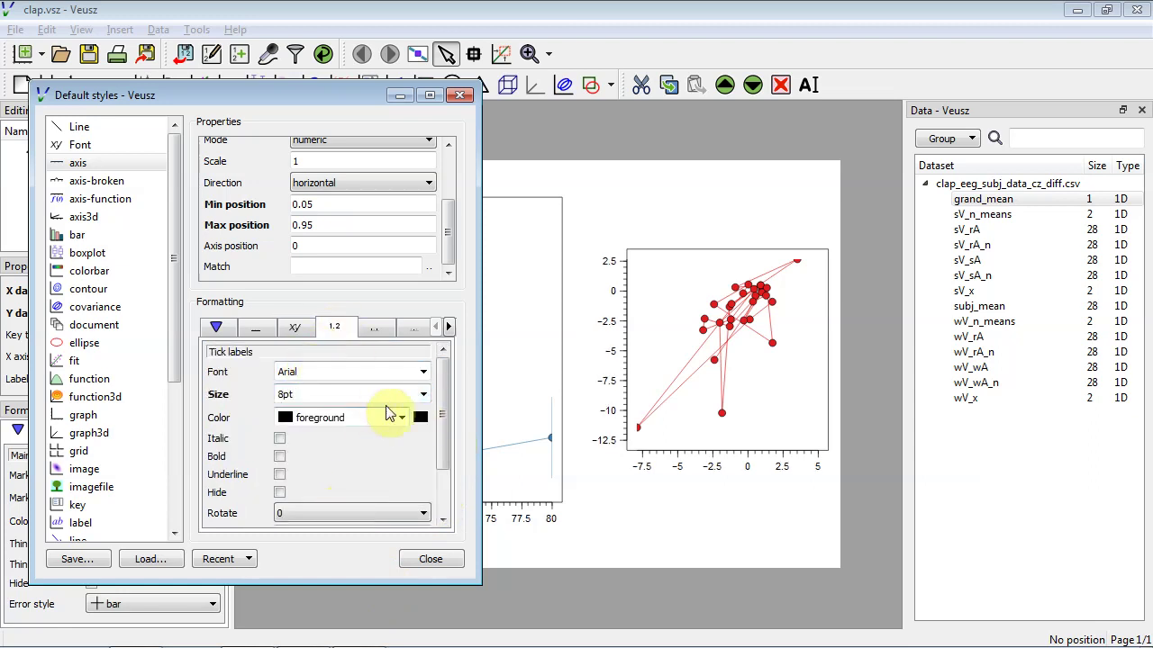
{"action": "left_click_drag", "start_coordinate": [442, 428], "coordinate": [443, 393]}
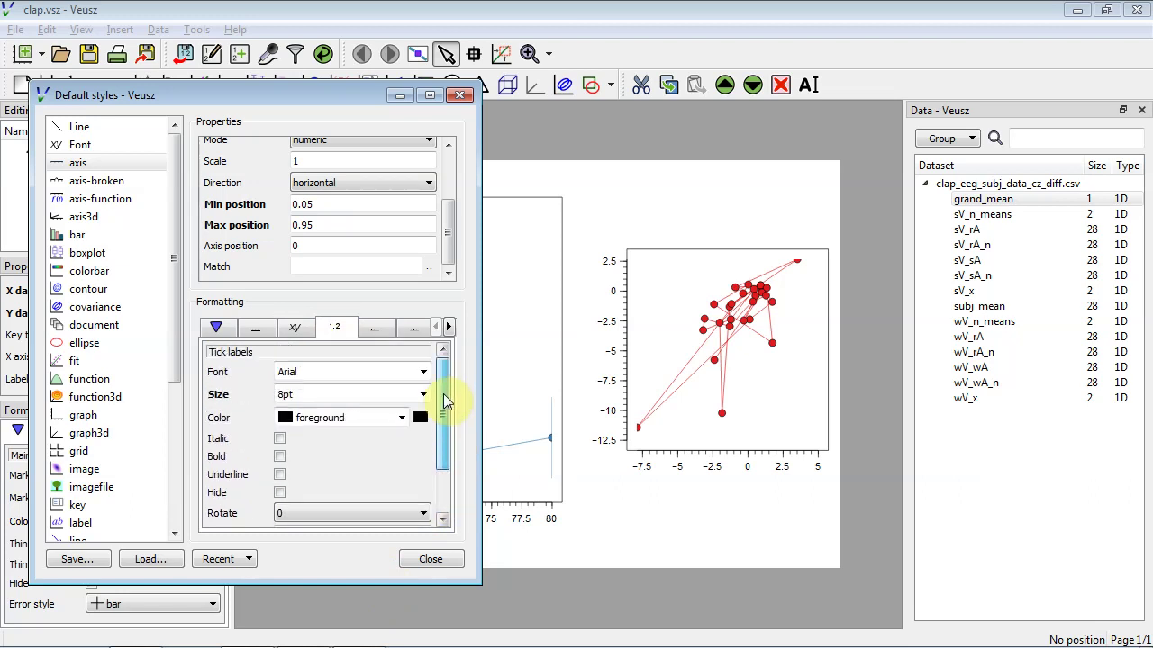
Hide the minor ticks in the default axis style.
{"action": "left_click", "coordinate": [413, 330]}
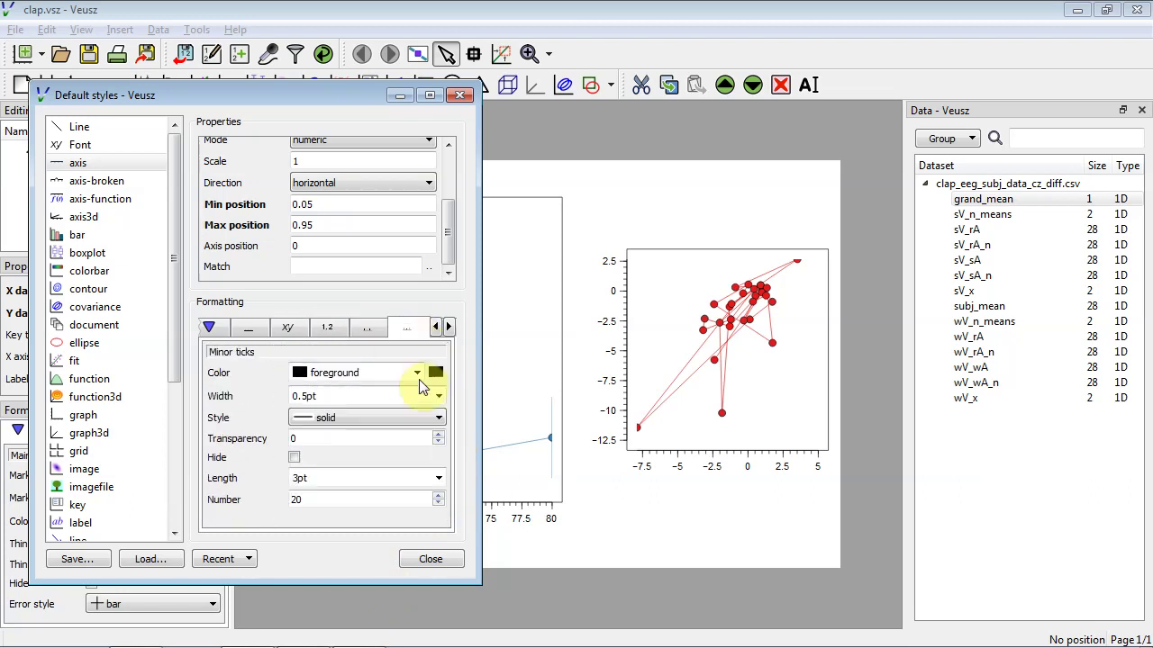
{"action": "left_click", "coordinate": [294, 459]}
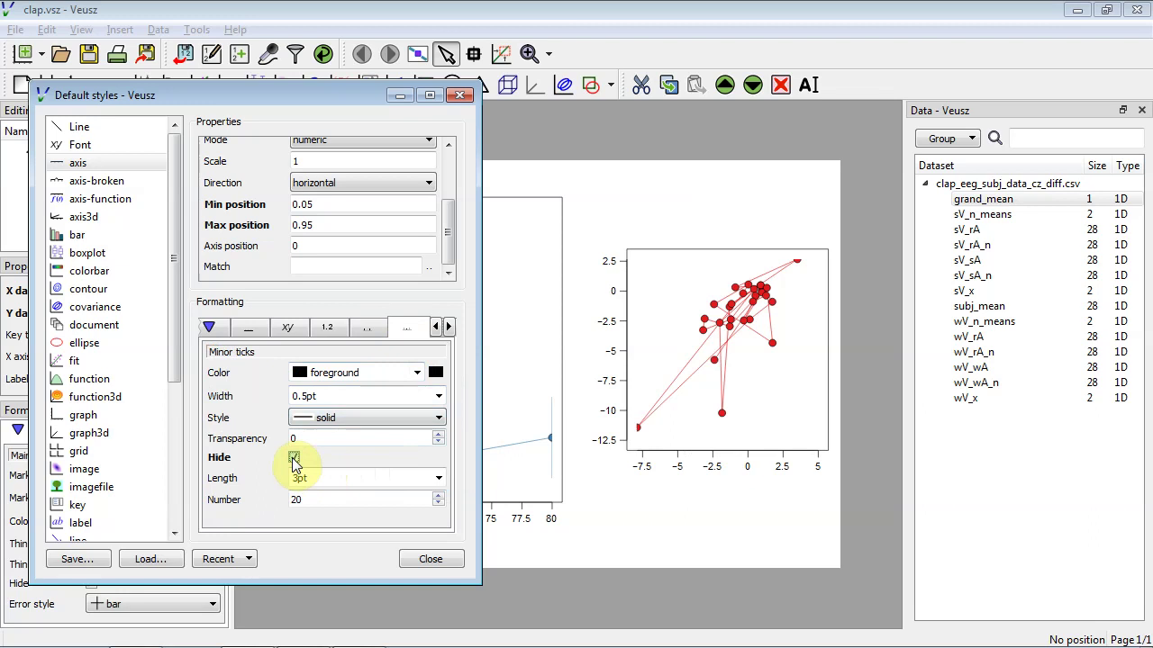
{"action": "left_click", "coordinate": [451, 330]}
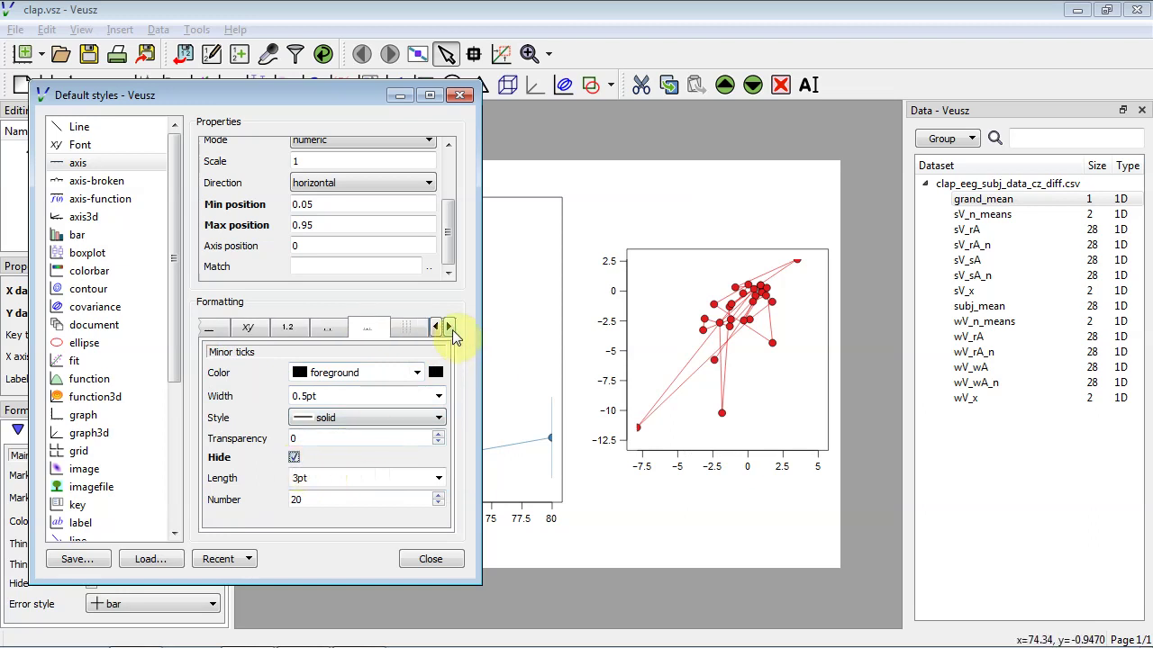
Hide the border in the default graph style and close the default styles.
{"action": "left_click", "coordinate": [452, 330]}
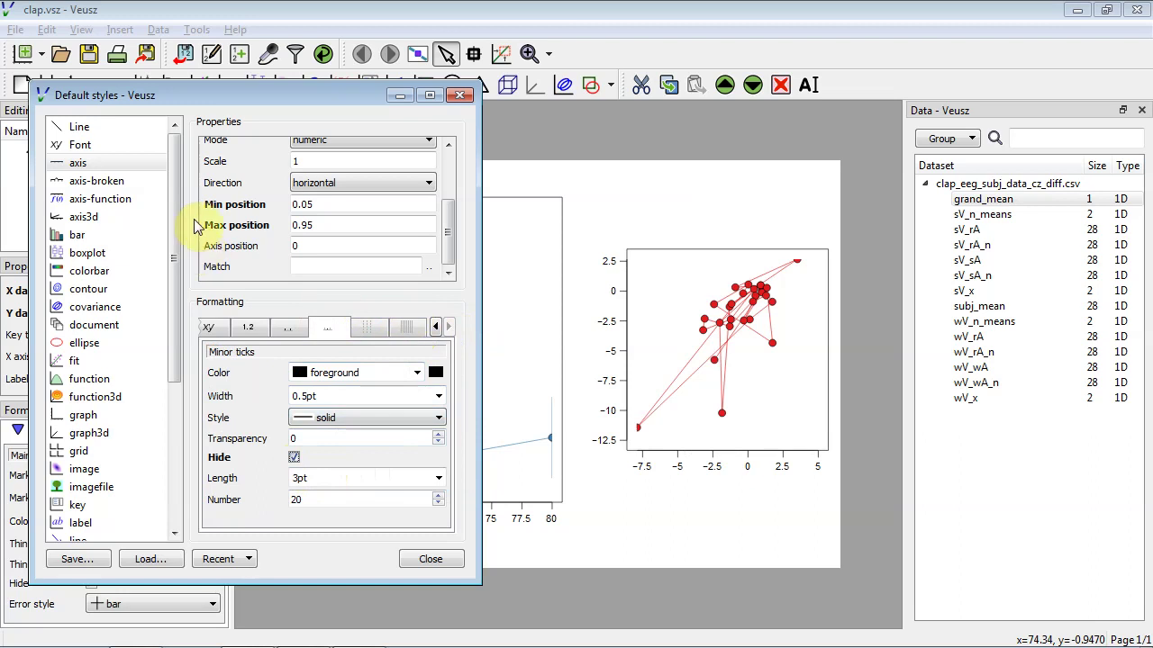
{"action": "left_click", "coordinate": [109, 415]}
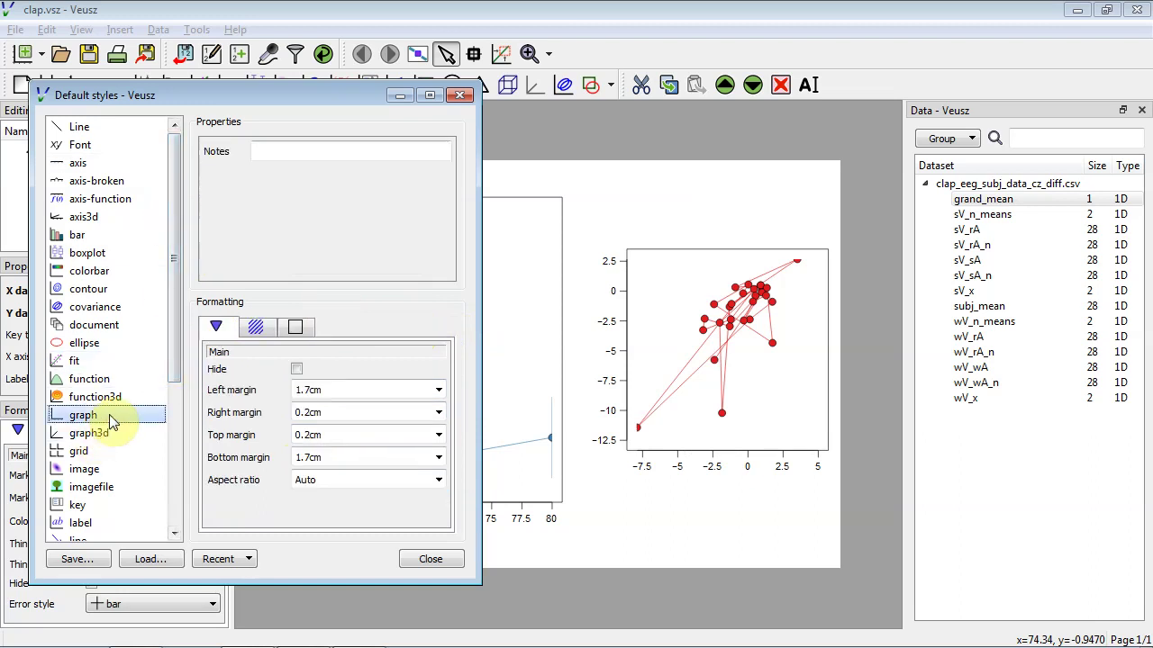
{"action": "left_click", "coordinate": [297, 329]}
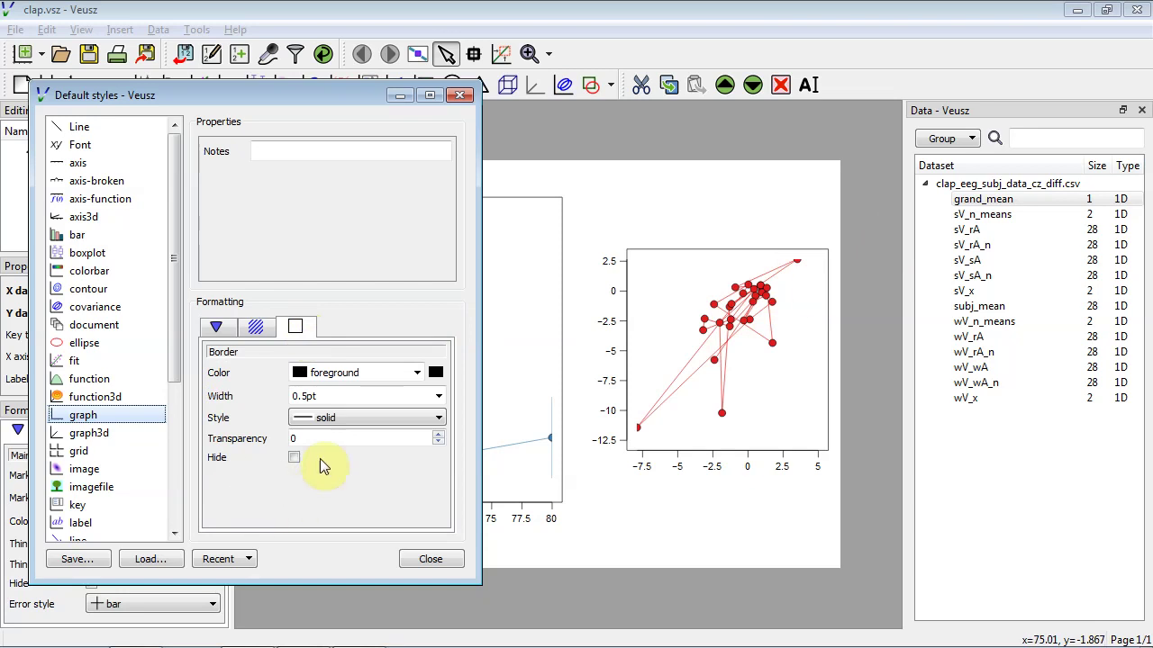
{"action": "left_click", "coordinate": [295, 459]}
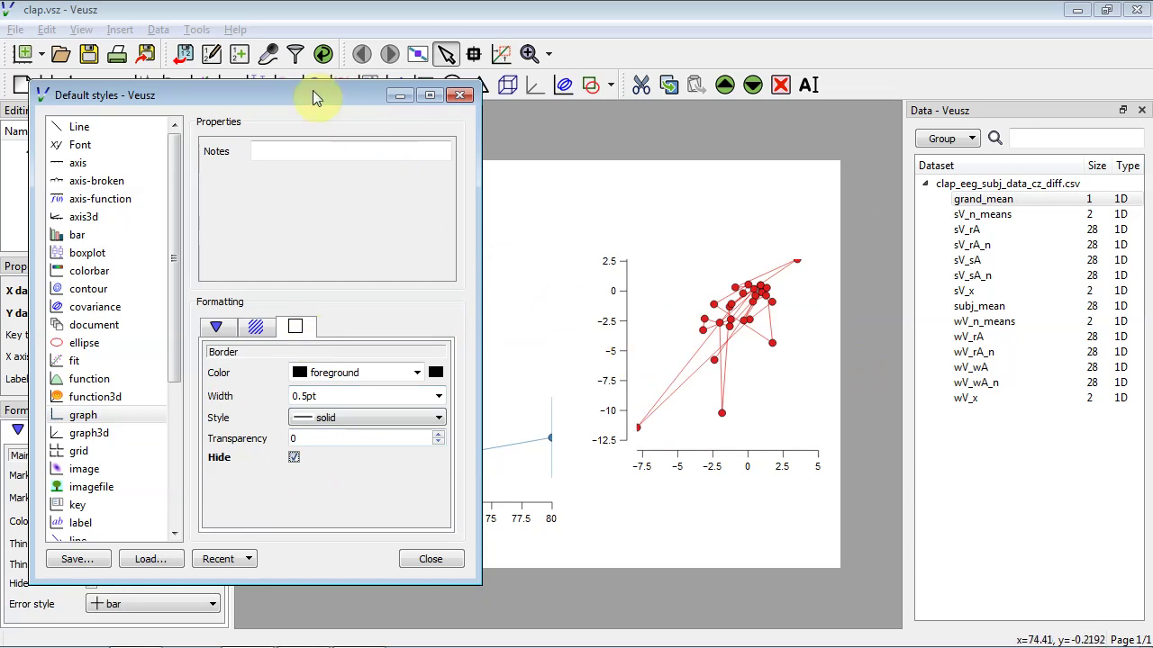
{"action": "left_click_drag", "start_coordinate": [307, 94], "coordinate": [731, 142]}
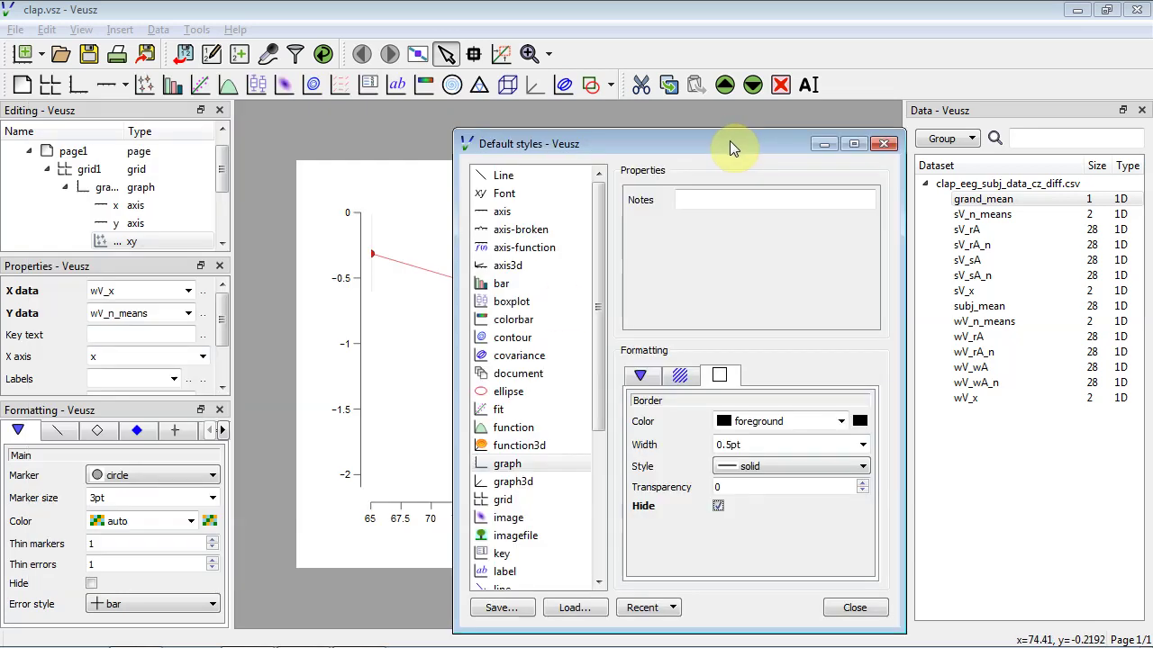
{"action": "left_click_drag", "start_coordinate": [265, 121], "coordinate": [329, 90]}
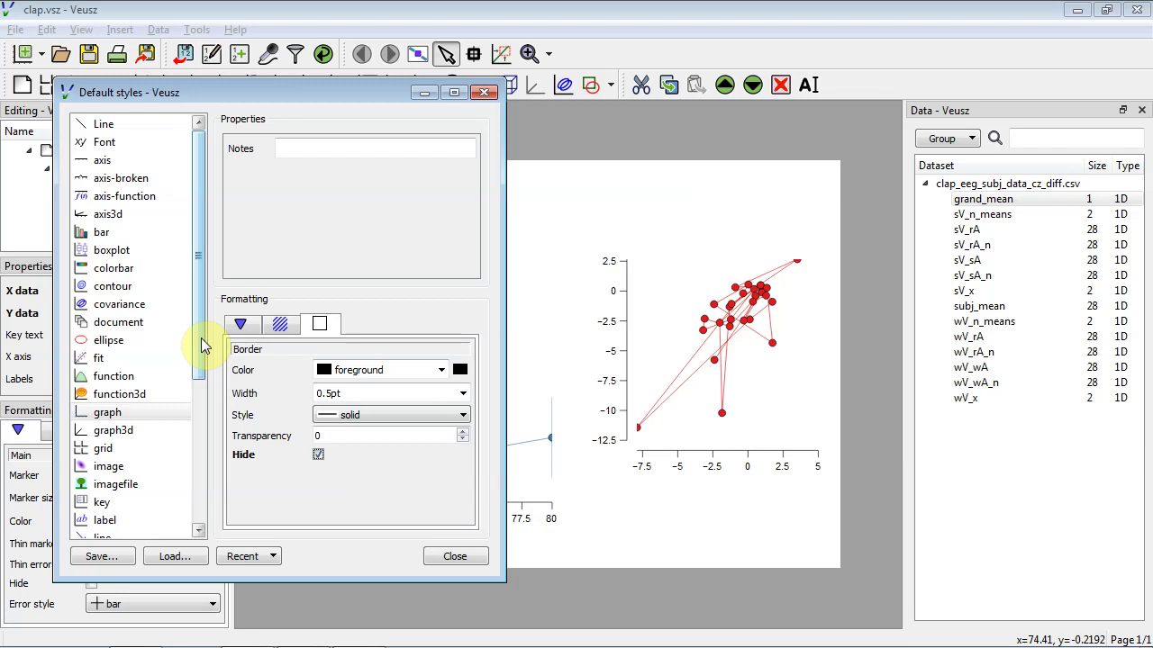
{"action": "left_click", "coordinate": [453, 556]}
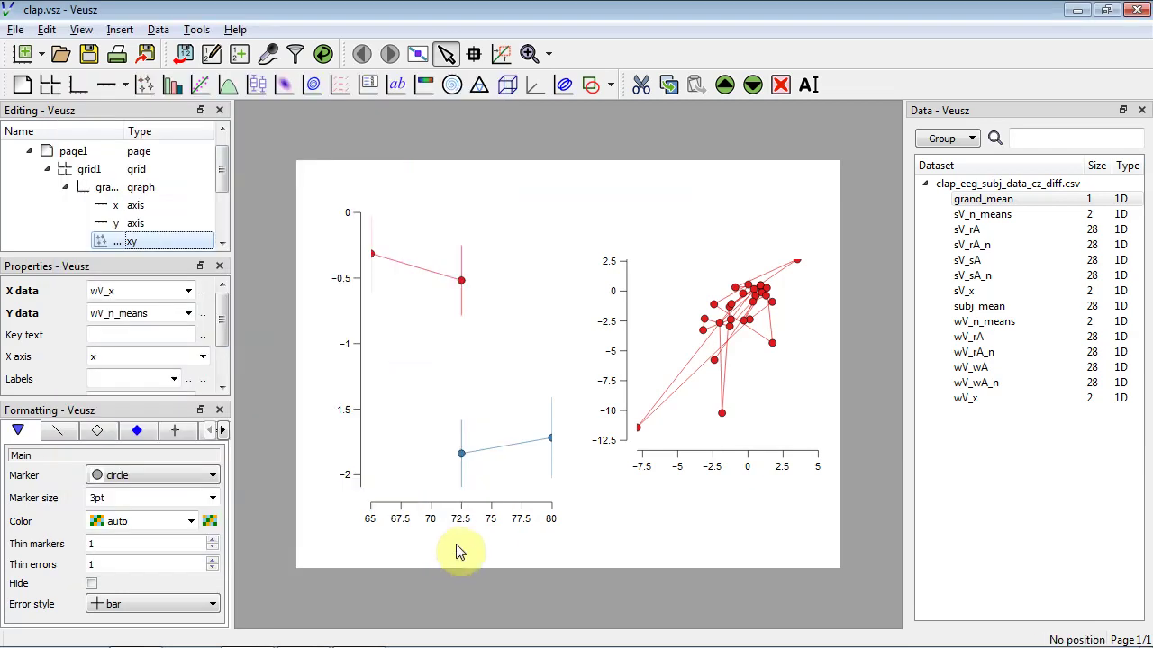
Set the scatter graph's x axis range to a minimum of -14 and a maximum of 5.
{"action": "left_click", "coordinate": [778, 412]}
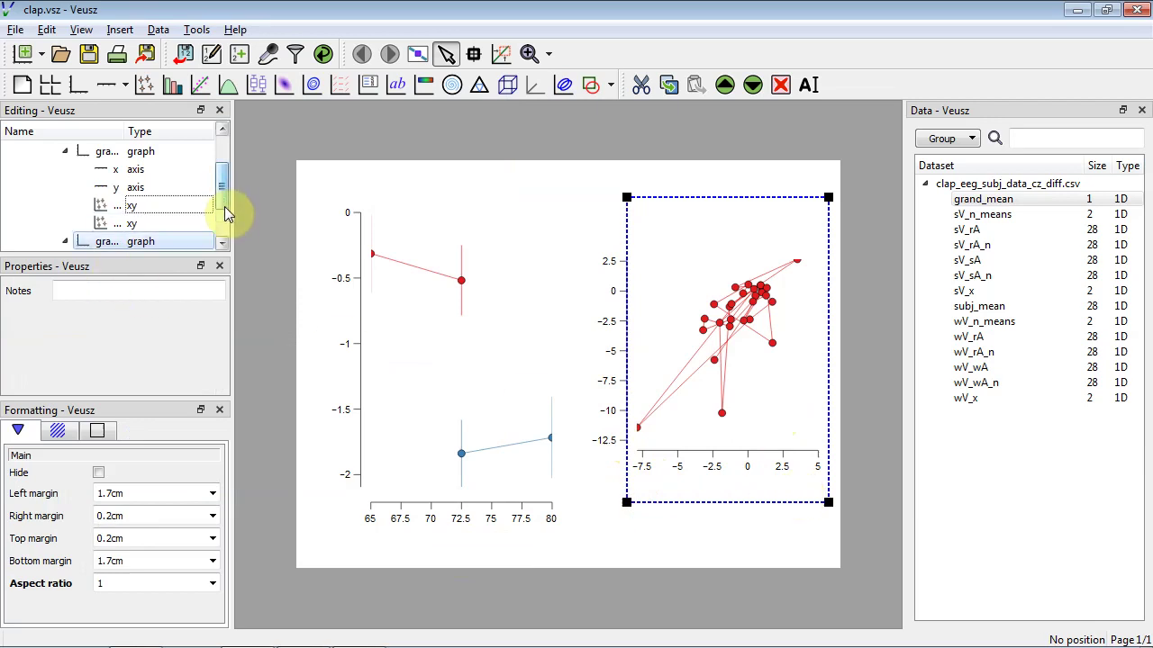
{"action": "left_click_drag", "start_coordinate": [224, 206], "coordinate": [229, 228]}
{"action": "left_click", "coordinate": [157, 206]}
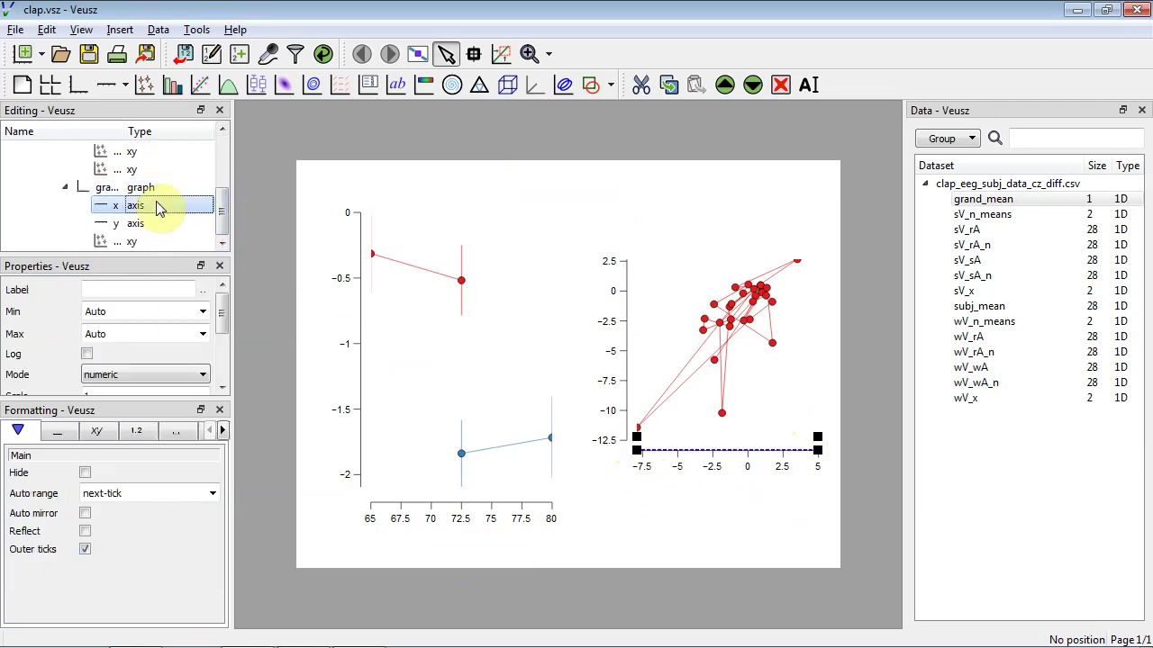
{"action": "double_click", "coordinate": [117, 313]}
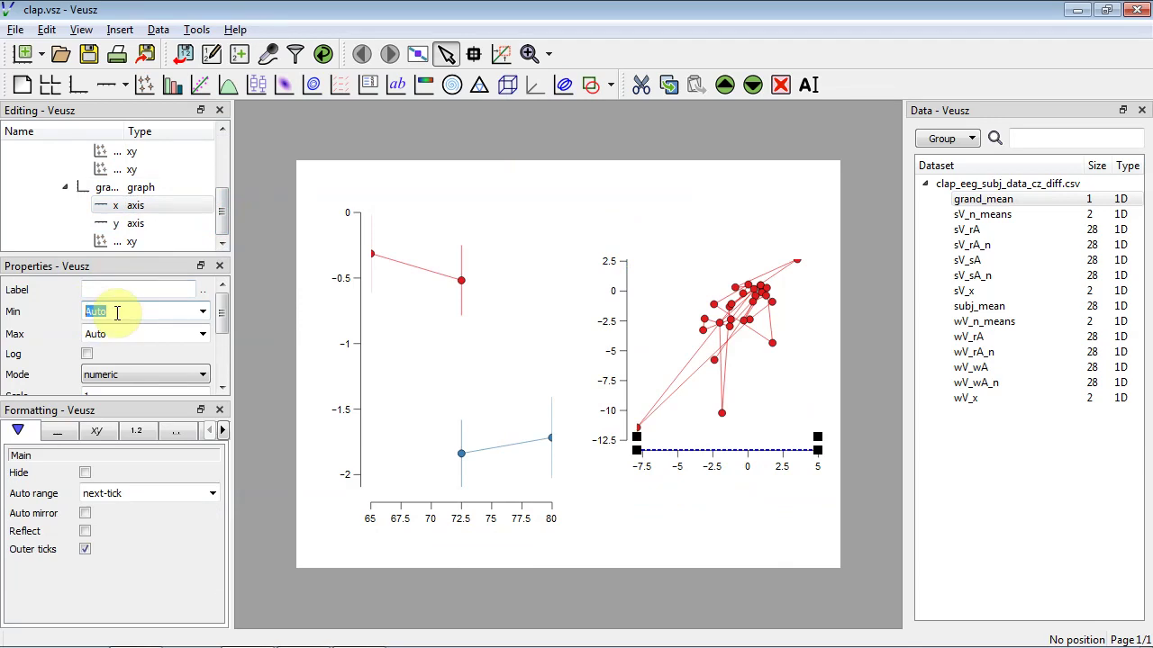
{"action": "type", "text": "-14"}
{"action": "key", "text": "Tab"}
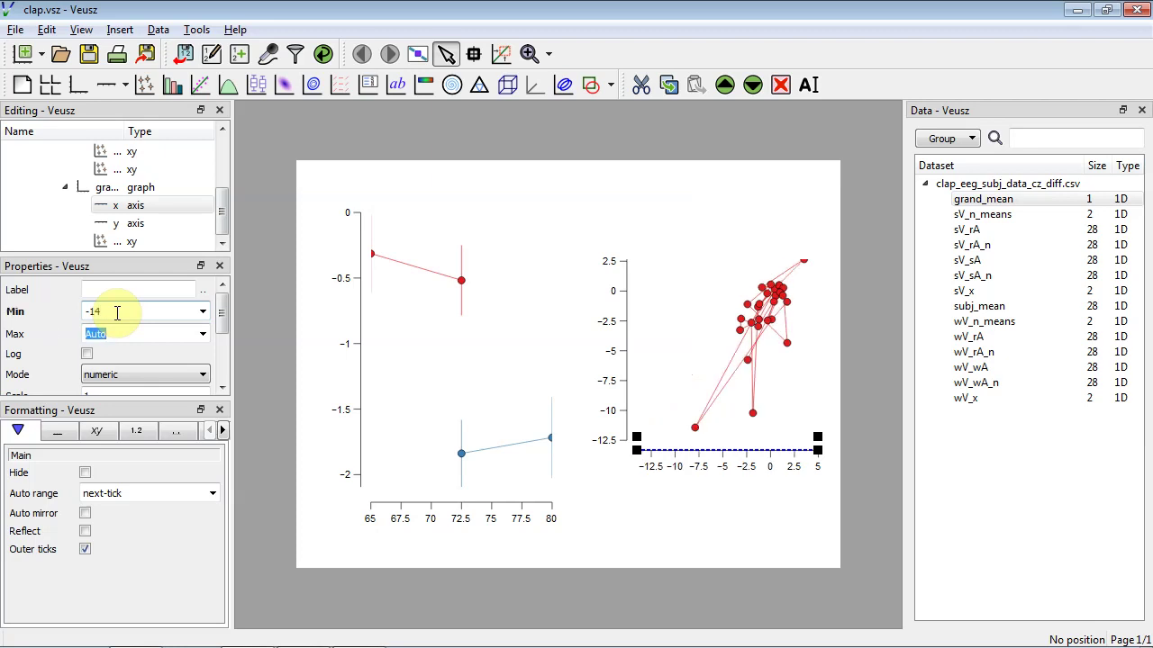
{"action": "type", "text": "5"}
{"action": "key", "text": "Return"}
Set the scatter graph's y axis range to a minimum of -14 and a maximum of 5.
{"action": "left_click", "coordinate": [153, 225]}
{"action": "left_click_drag", "start_coordinate": [124, 311], "coordinate": [38, 307]}
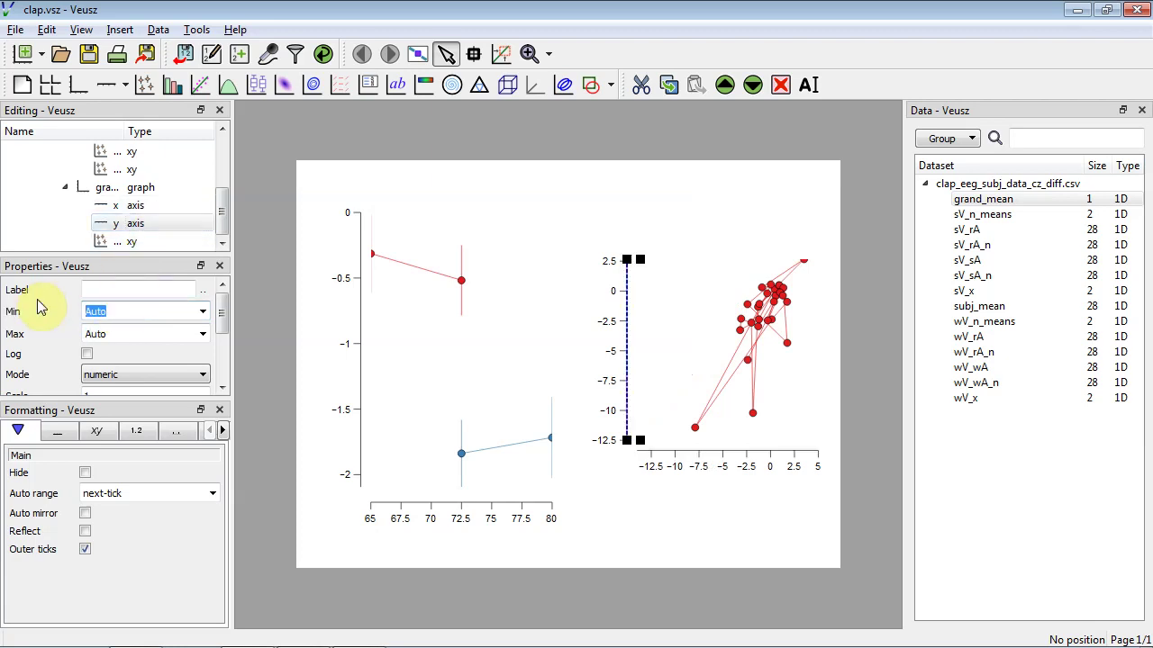
{"action": "type", "text": "-14"}
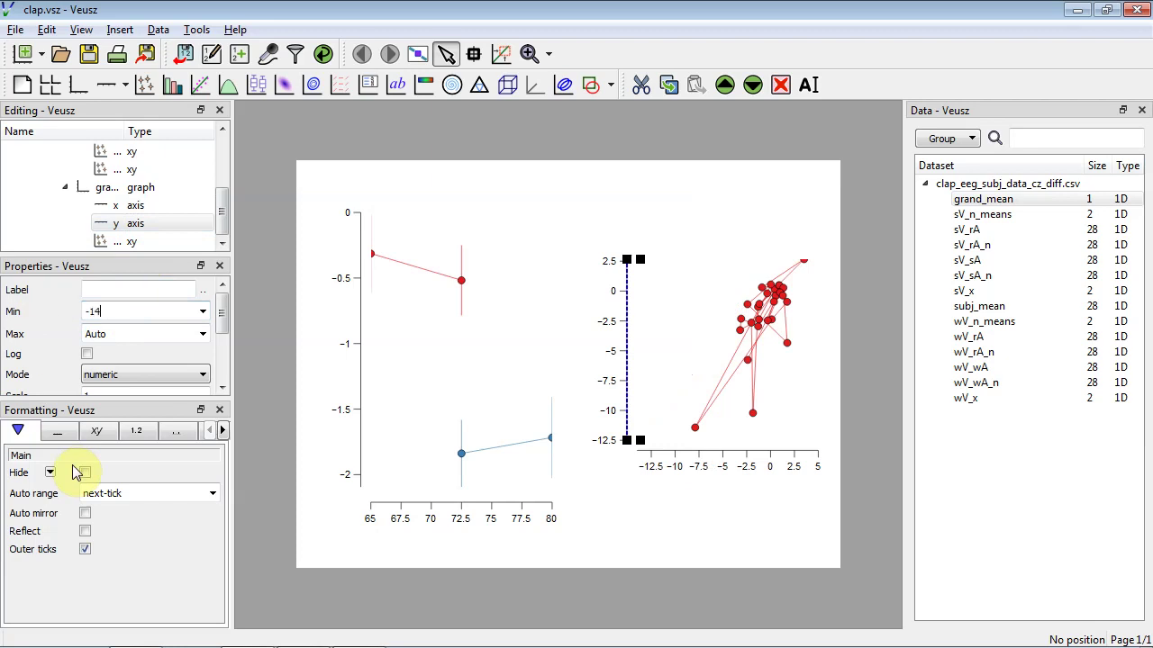
{"action": "key", "text": "Tab"}
{"action": "type", "text": "5"}
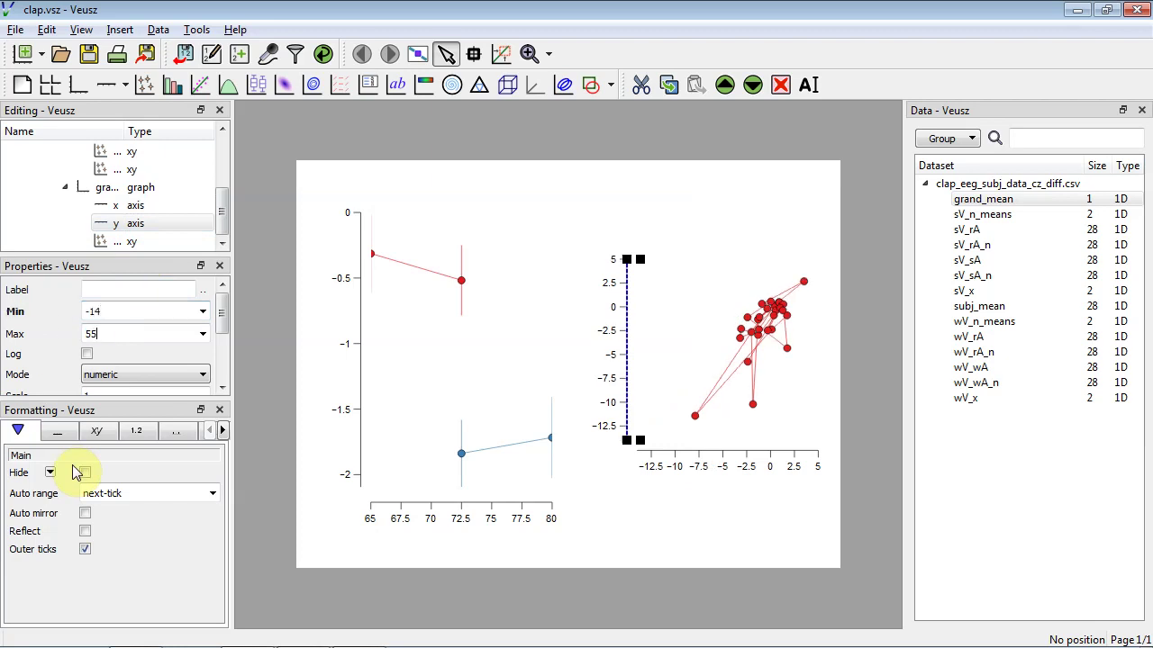
{"action": "key", "text": "Tab"}
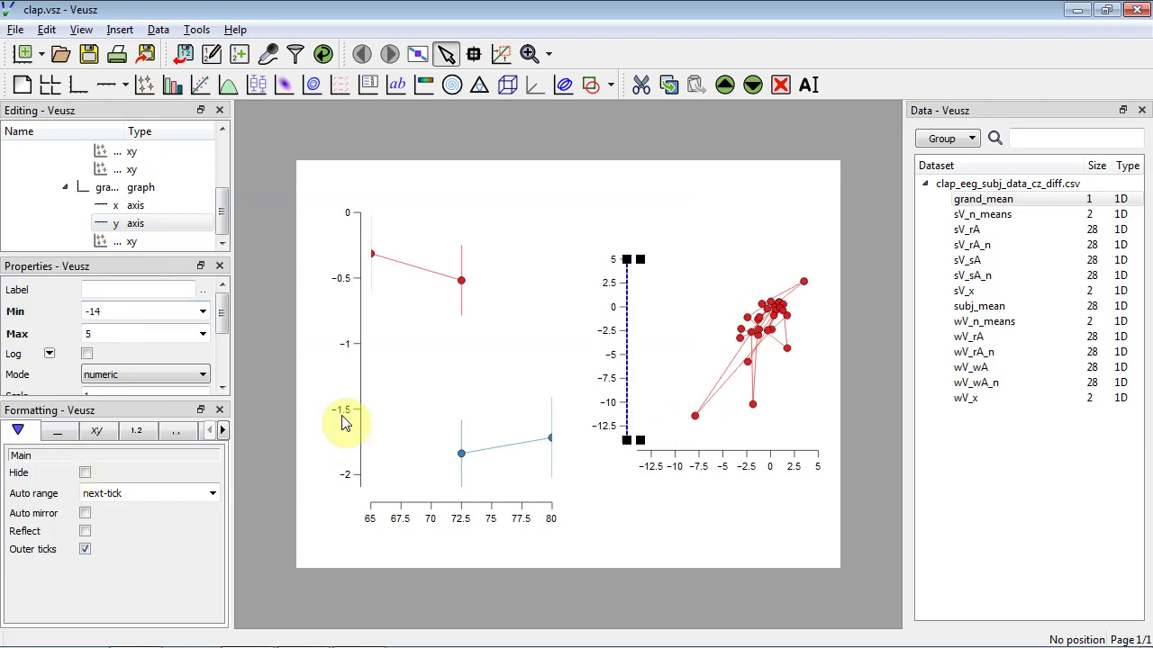
Hide the plot line connecting the points of the wV_rA versus sV_rA scatter plot.
{"action": "left_click", "coordinate": [654, 196]}
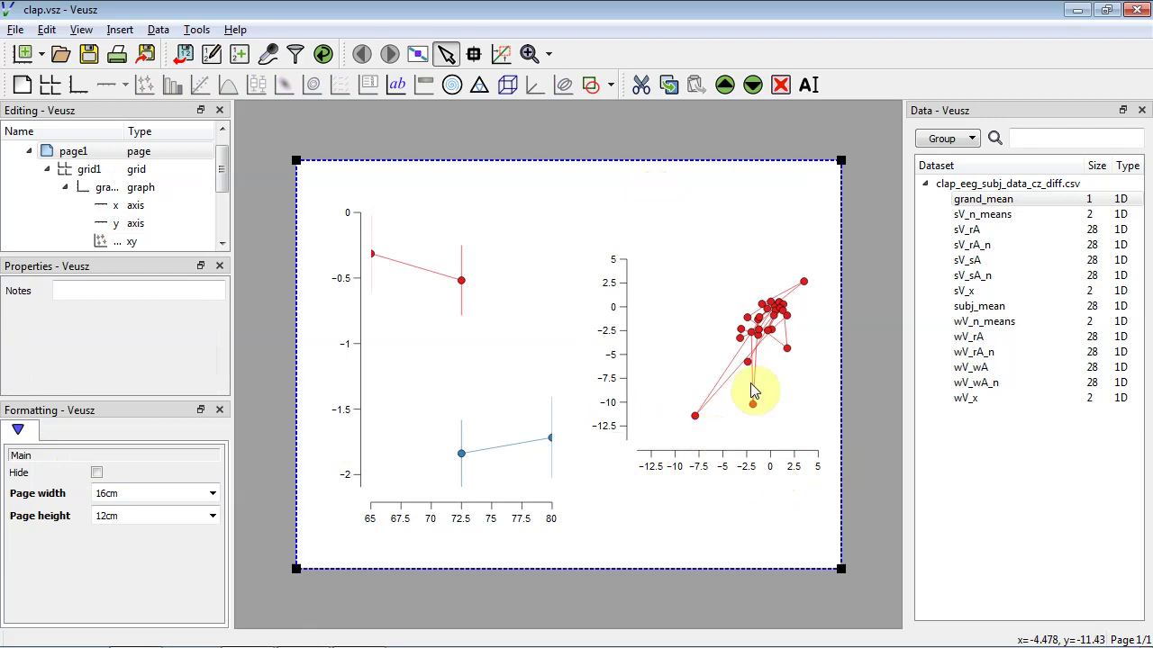
{"action": "left_click", "coordinate": [762, 334]}
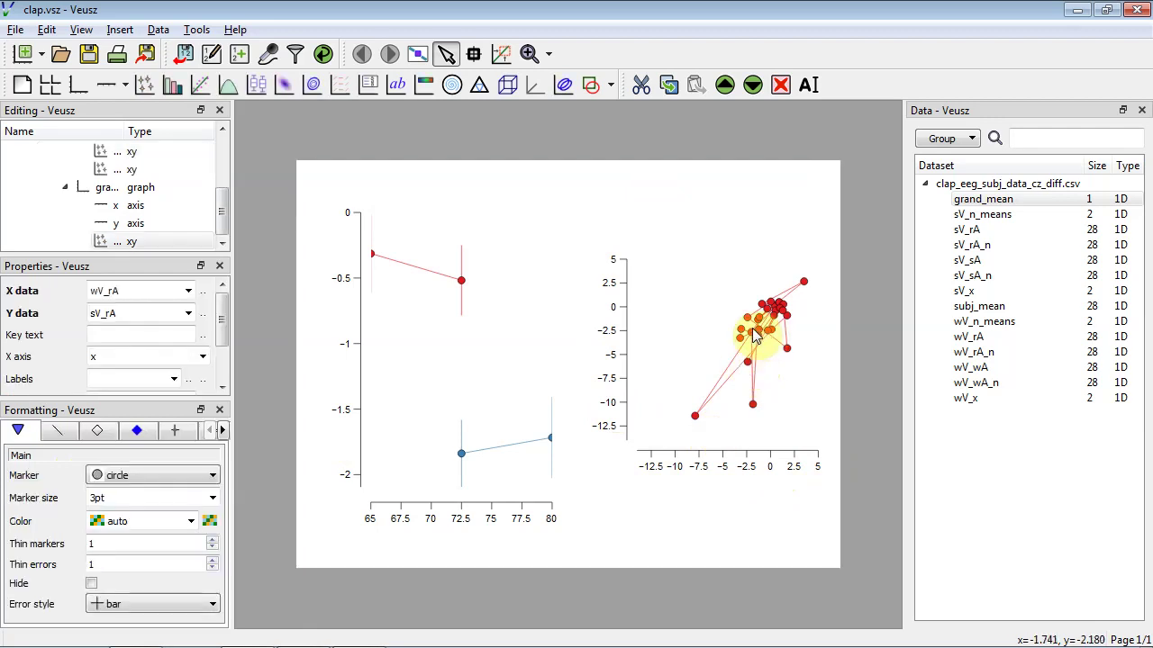
{"action": "left_click", "coordinate": [110, 241]}
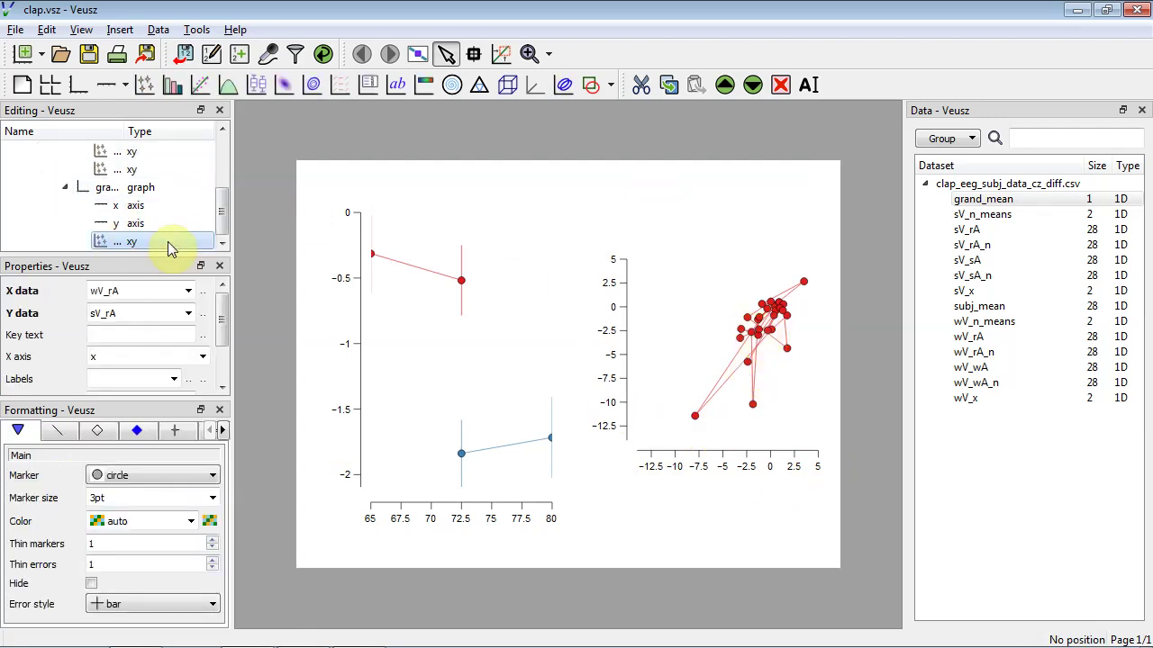
{"action": "left_click", "coordinate": [740, 330]}
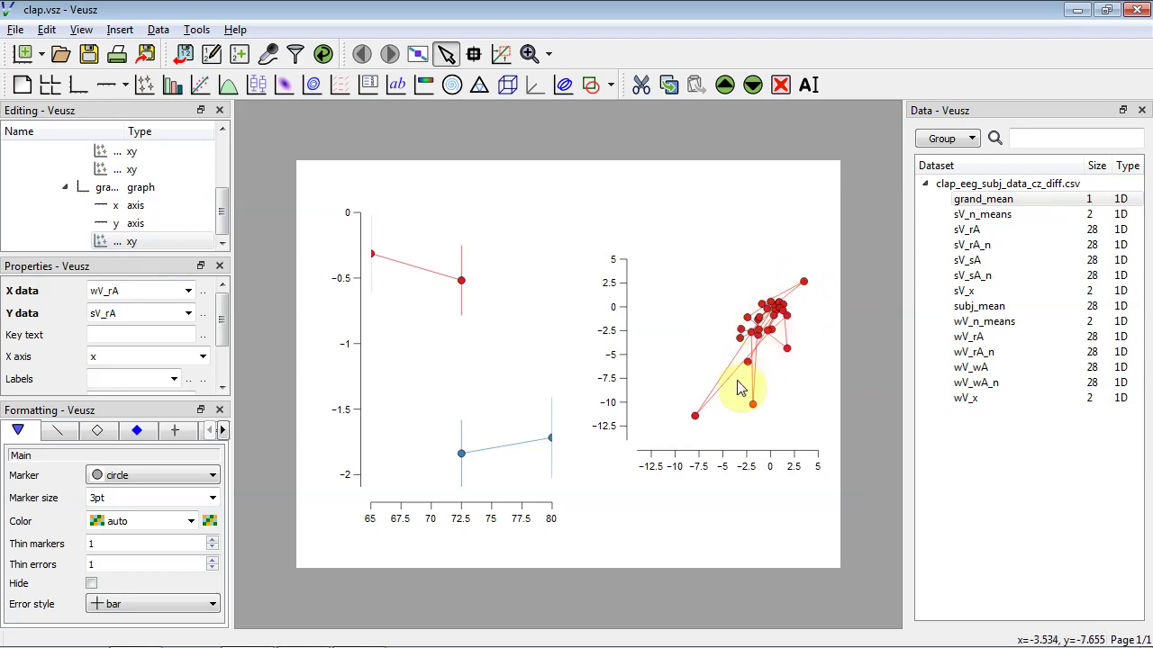
{"action": "left_click", "coordinate": [58, 431]}
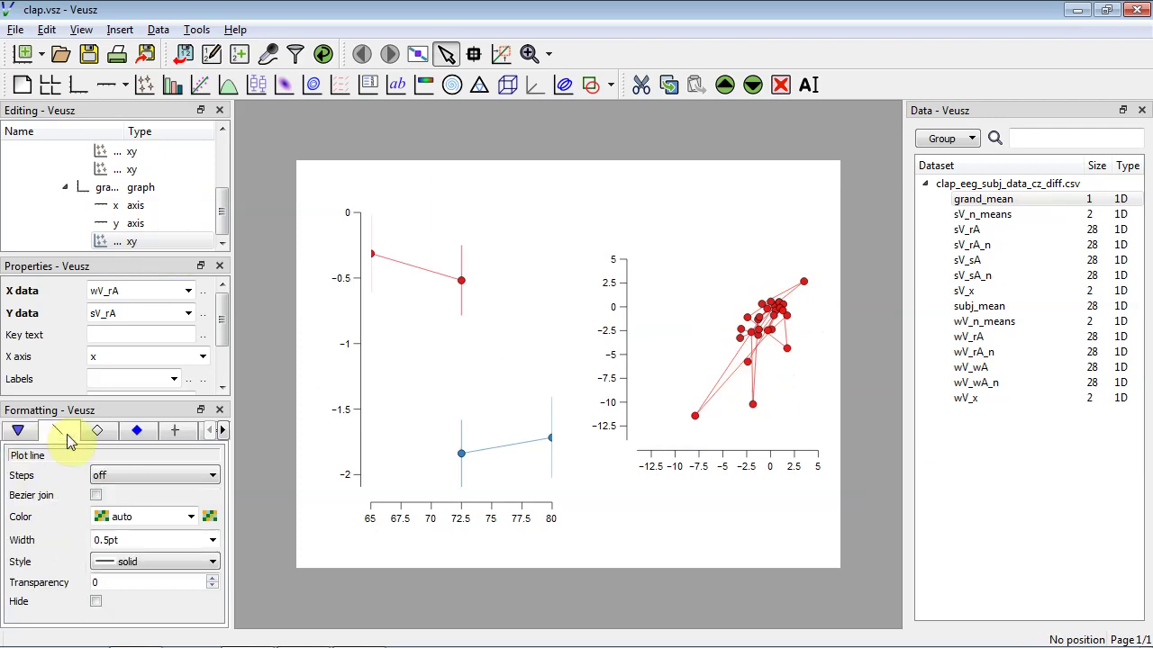
{"action": "left_click", "coordinate": [95, 602]}
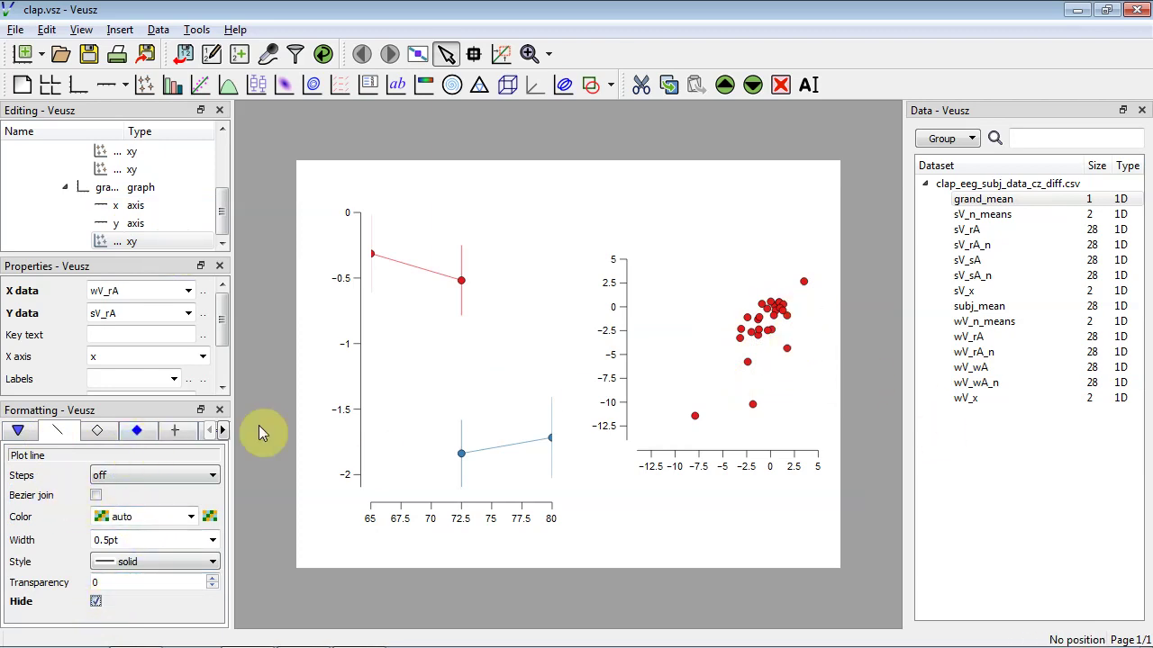
Set the scatter plot's marker fill to black with a transparency of 75.
{"action": "left_click", "coordinate": [144, 431]}
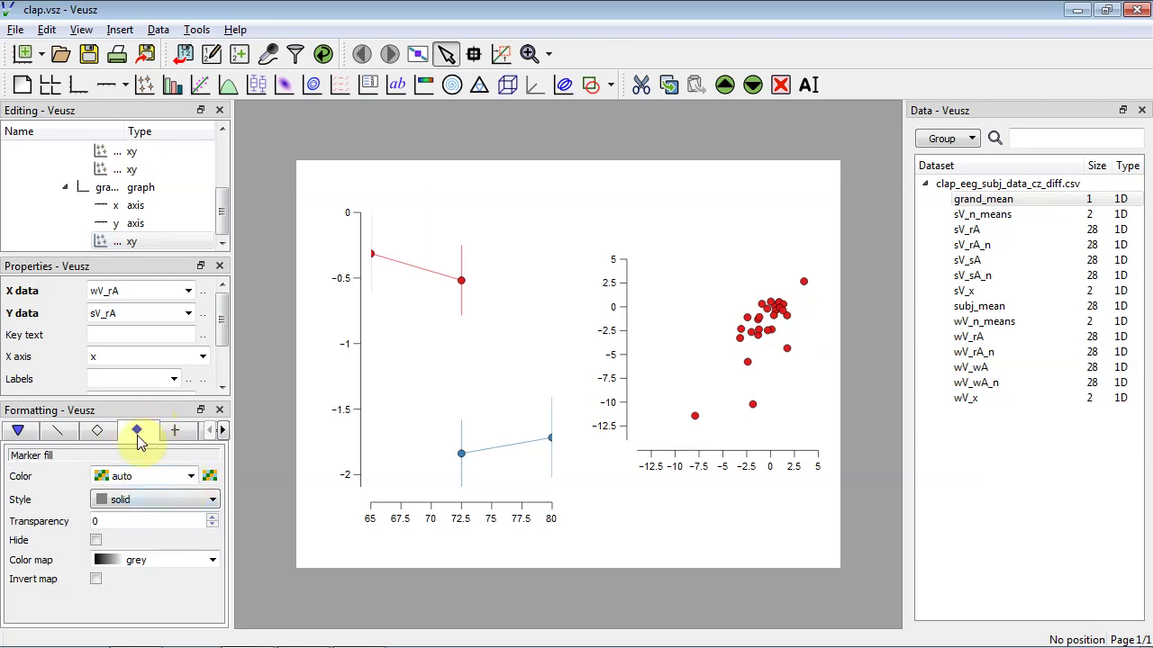
{"action": "left_click", "coordinate": [191, 477]}
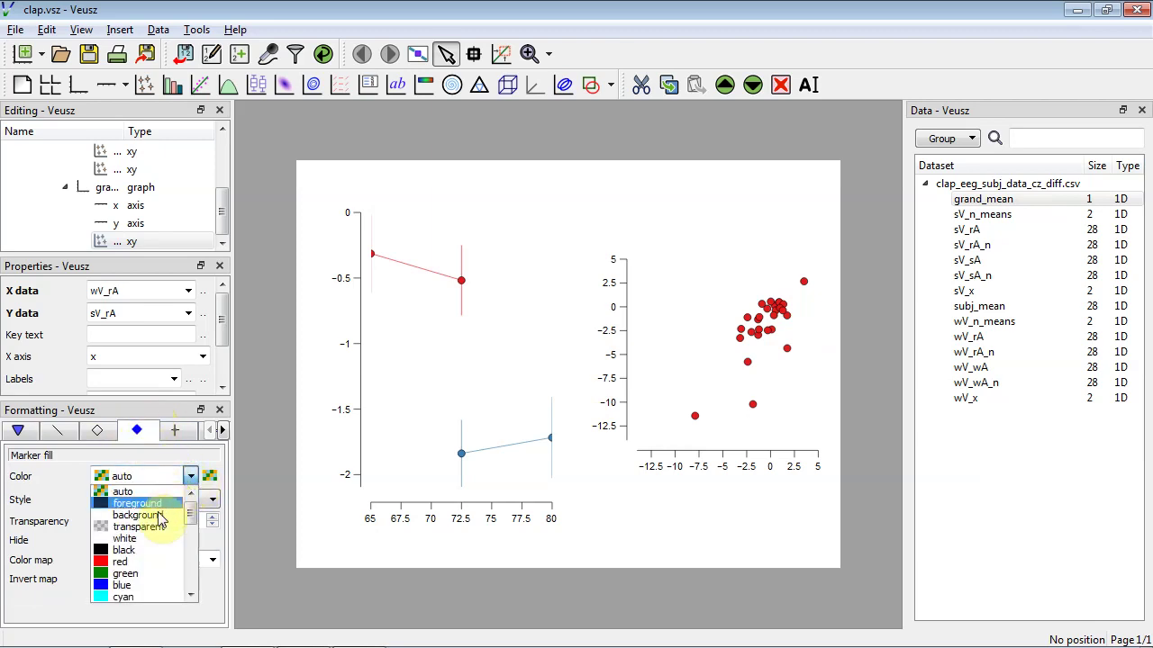
{"action": "left_click", "coordinate": [166, 550]}
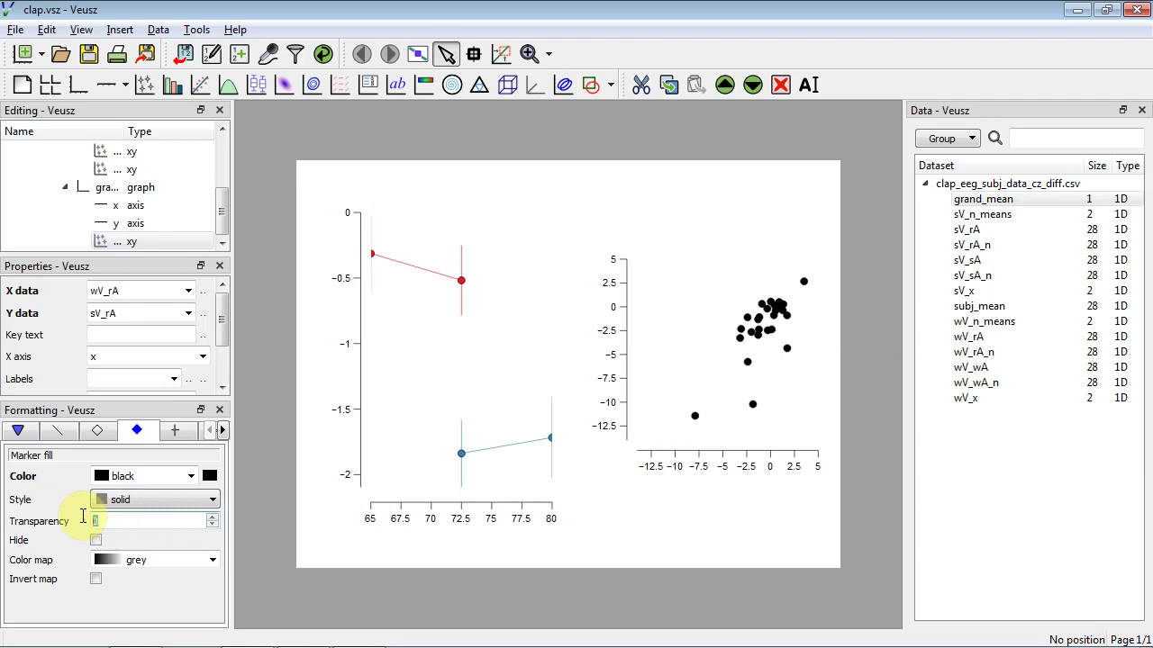
{"action": "double_click", "coordinate": [130, 528]}
{"action": "type", "text": "75"}
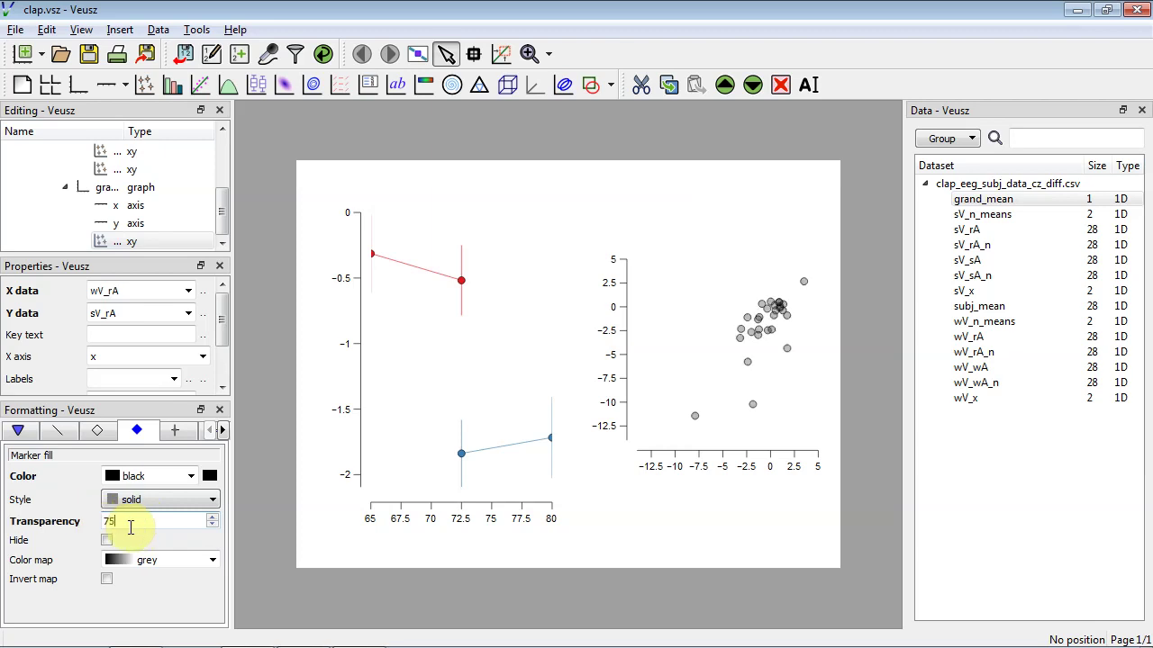
{"action": "left_click", "coordinate": [804, 380]}
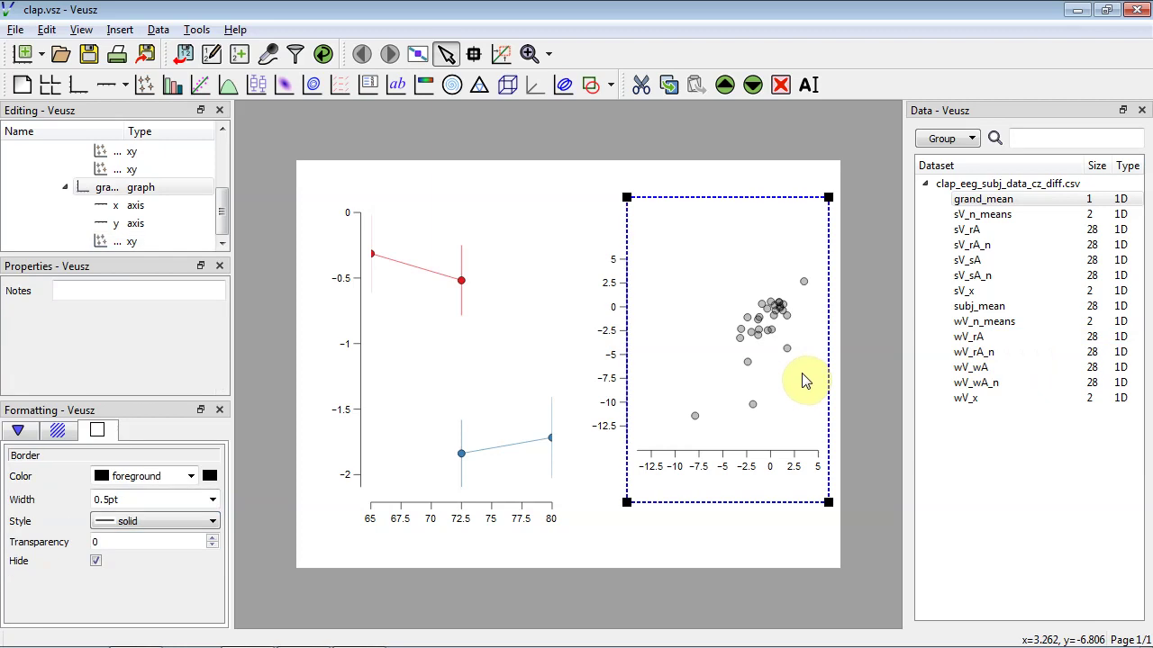
{"action": "left_click", "coordinate": [786, 539]}
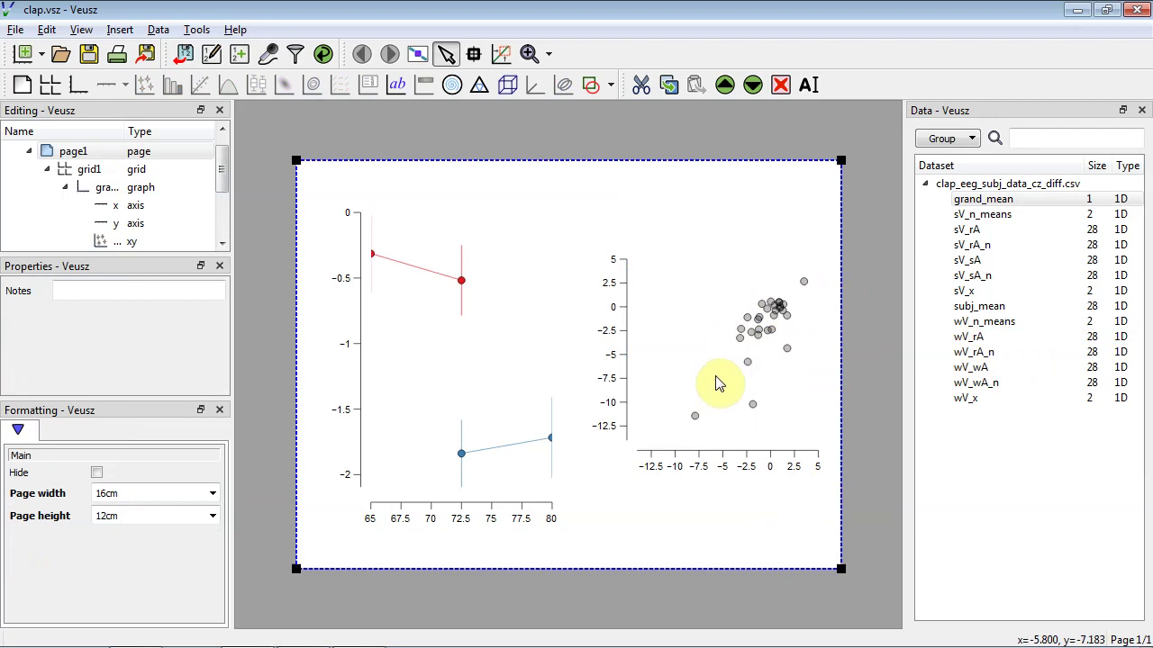
Add a line shape to the scatter graph and set its mode to point-to-point.
{"action": "left_click", "coordinate": [676, 364]}
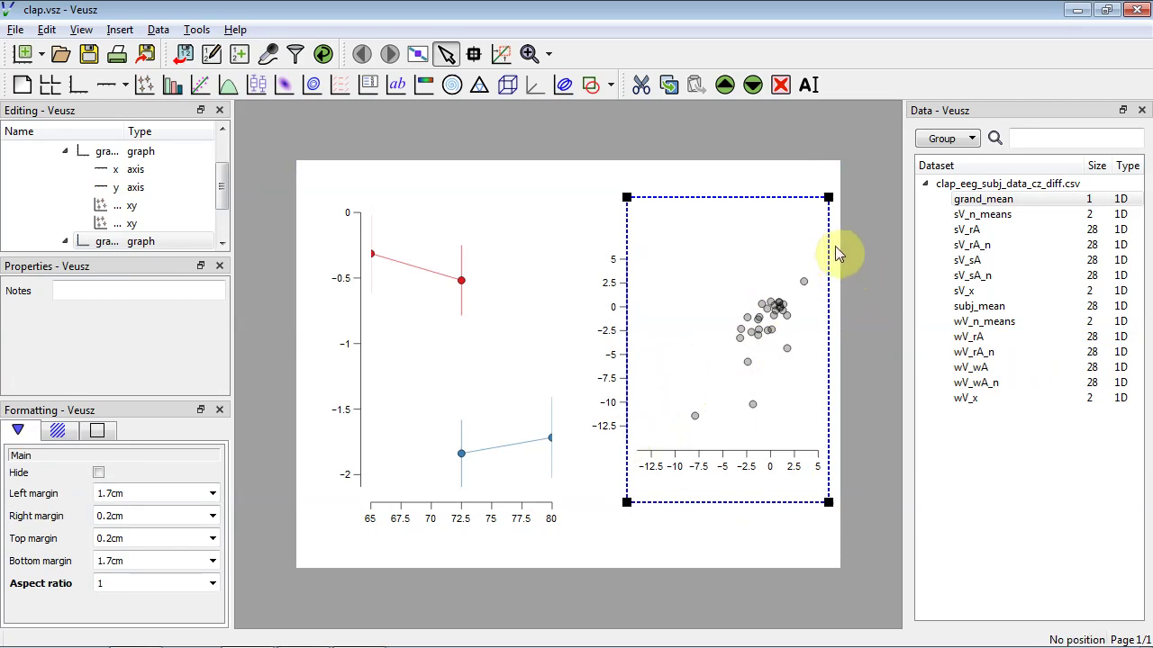
{"action": "left_click", "coordinate": [118, 30]}
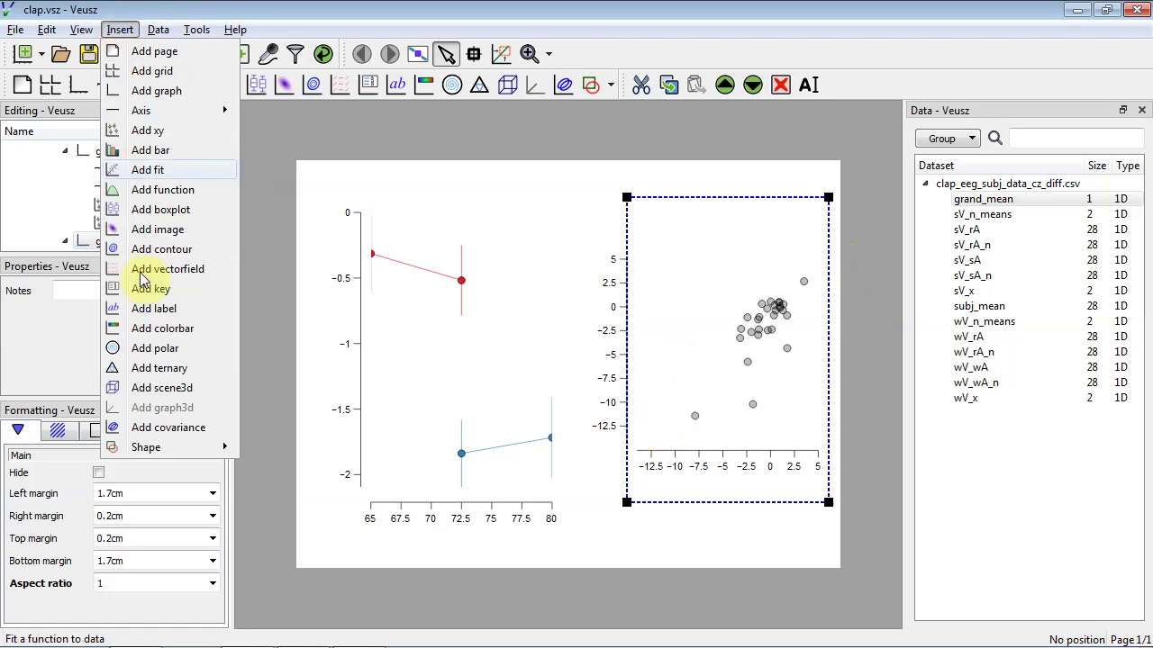
{"action": "mouse_move", "coordinate": [206, 447]}
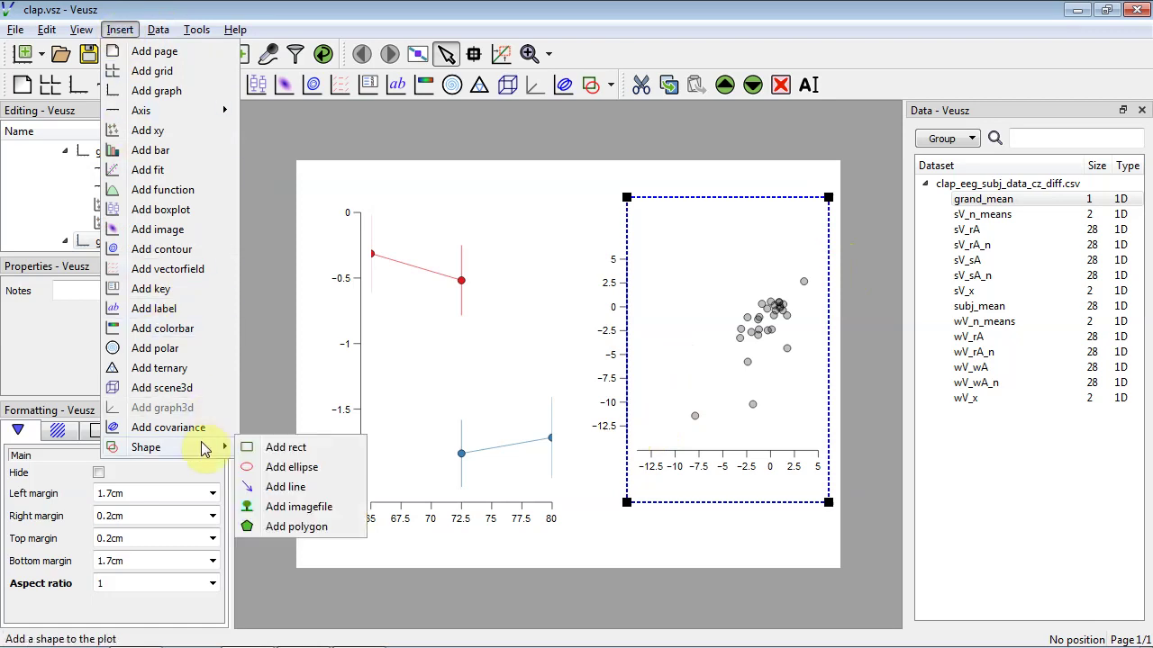
{"action": "left_click", "coordinate": [324, 487]}
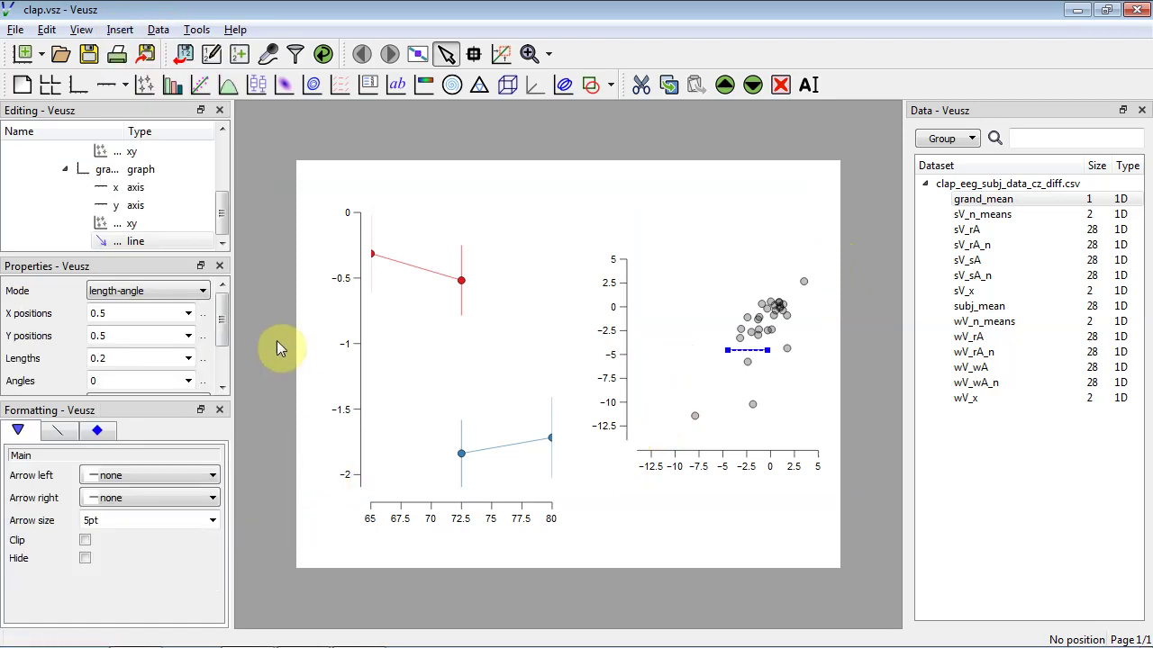
{"action": "left_click", "coordinate": [175, 299]}
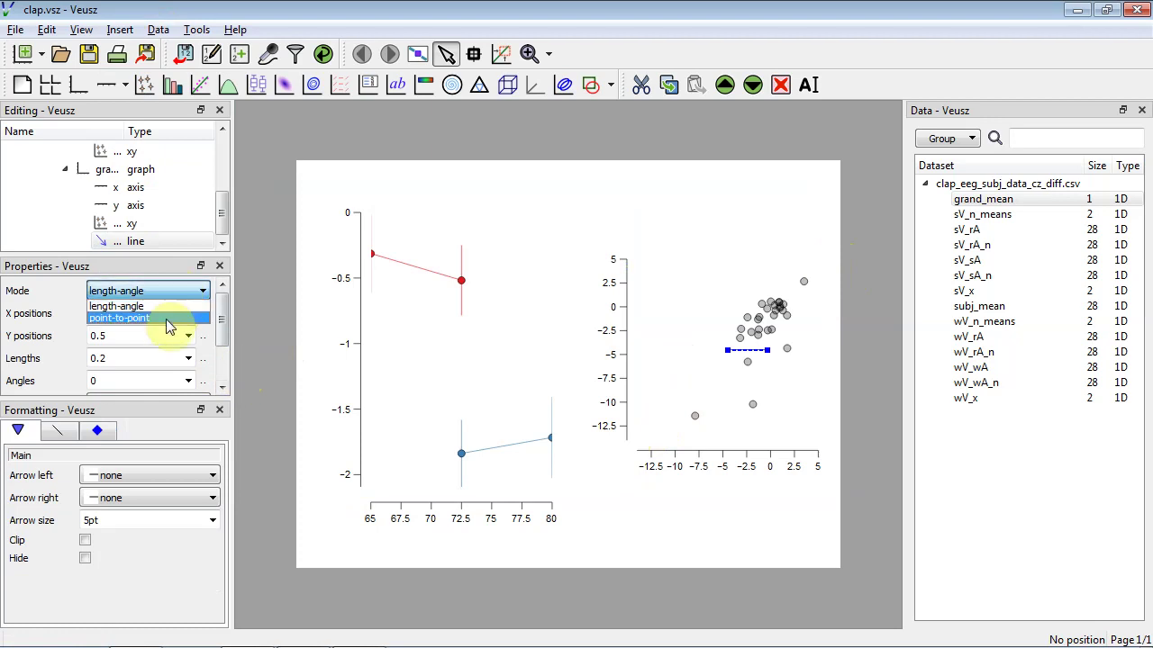
{"action": "left_click", "coordinate": [168, 321]}
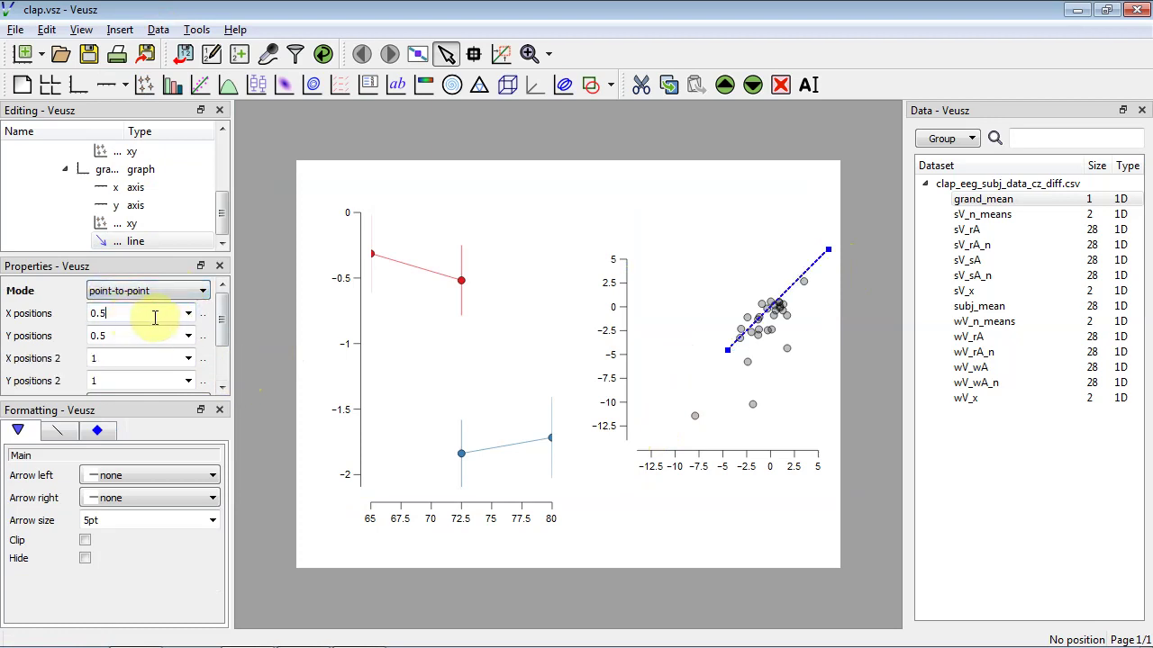
Set the line's starting X and Y positions both to -14.
{"action": "left_click_drag", "start_coordinate": [154, 314], "coordinate": [82, 313]}
{"action": "type", "text": "-14"}
{"action": "key", "text": "Return"}
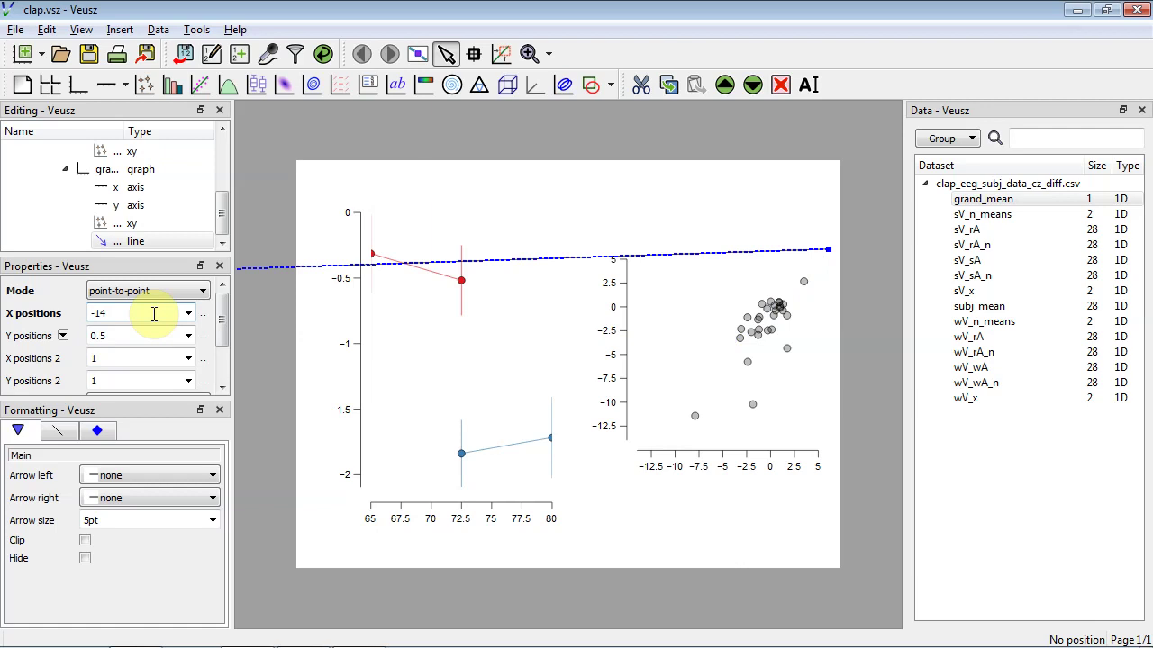
{"action": "key", "text": "Tab"}
{"action": "type", "text": "-14"}
{"action": "key", "text": "Return"}
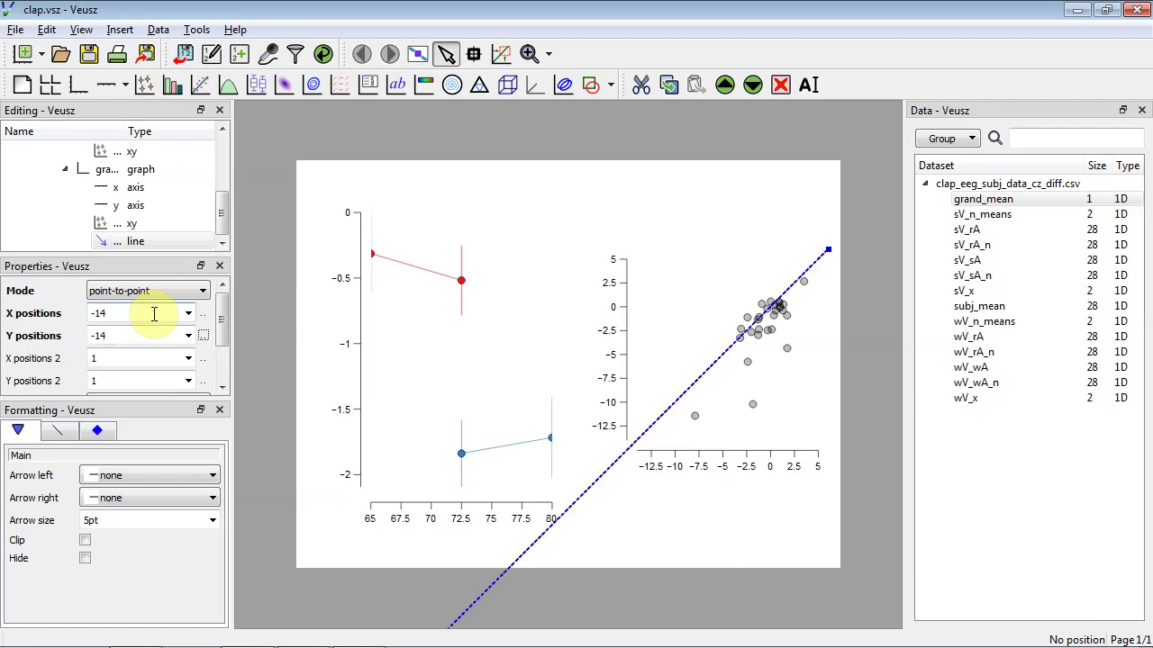
Set the diagonal line's ending X and Y positions both to 5.
{"action": "key", "text": "Tab"}
{"action": "type", "text": "5"}
{"action": "key", "text": "Return"}
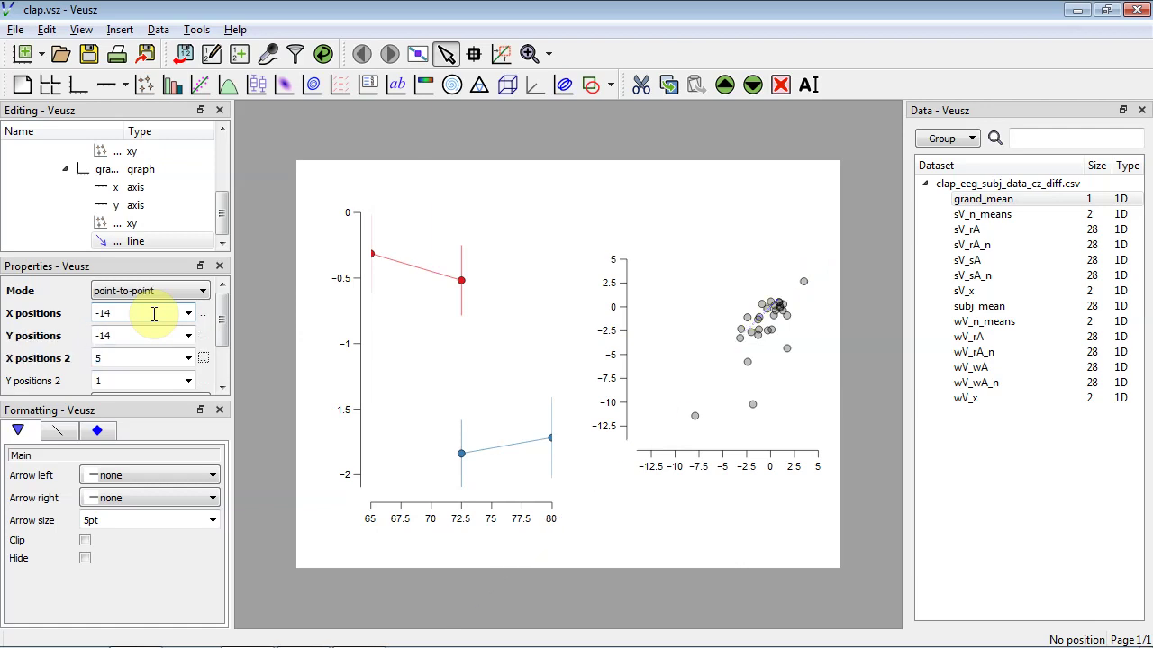
{"action": "key", "text": "Tab"}
{"action": "type", "text": "5"}
{"action": "key", "text": "Return"}
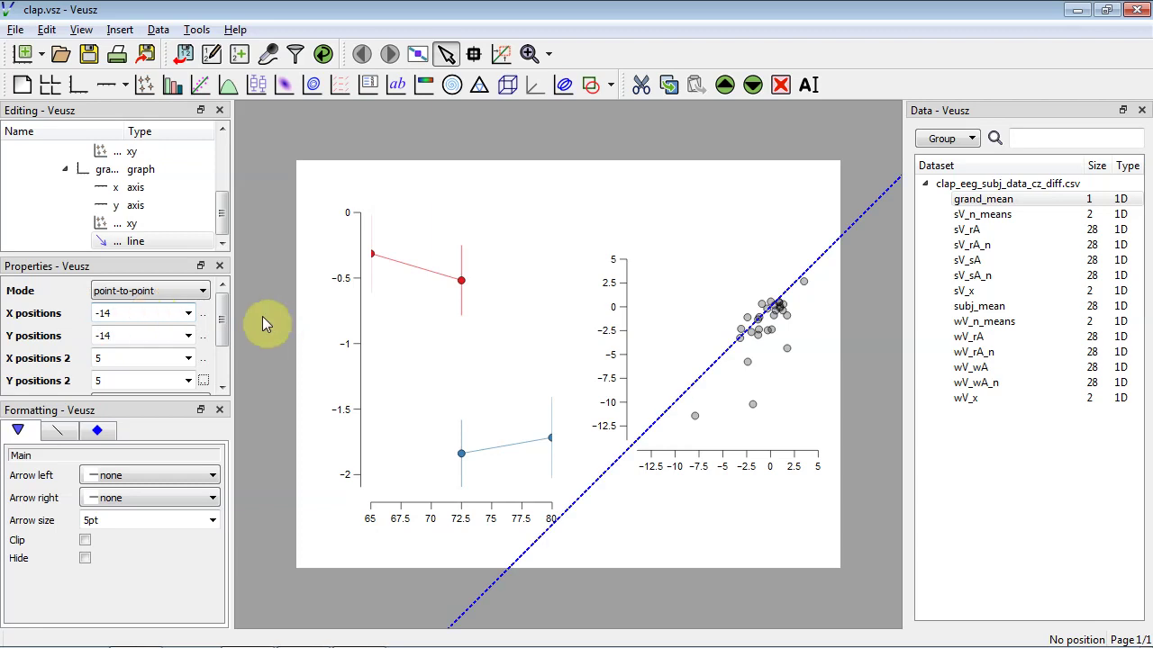
Switch the diagonal line's position mode to axes so its endpoints use the scatter graph's coordinates.
{"action": "left_click_drag", "start_coordinate": [225, 326], "coordinate": [226, 360]}
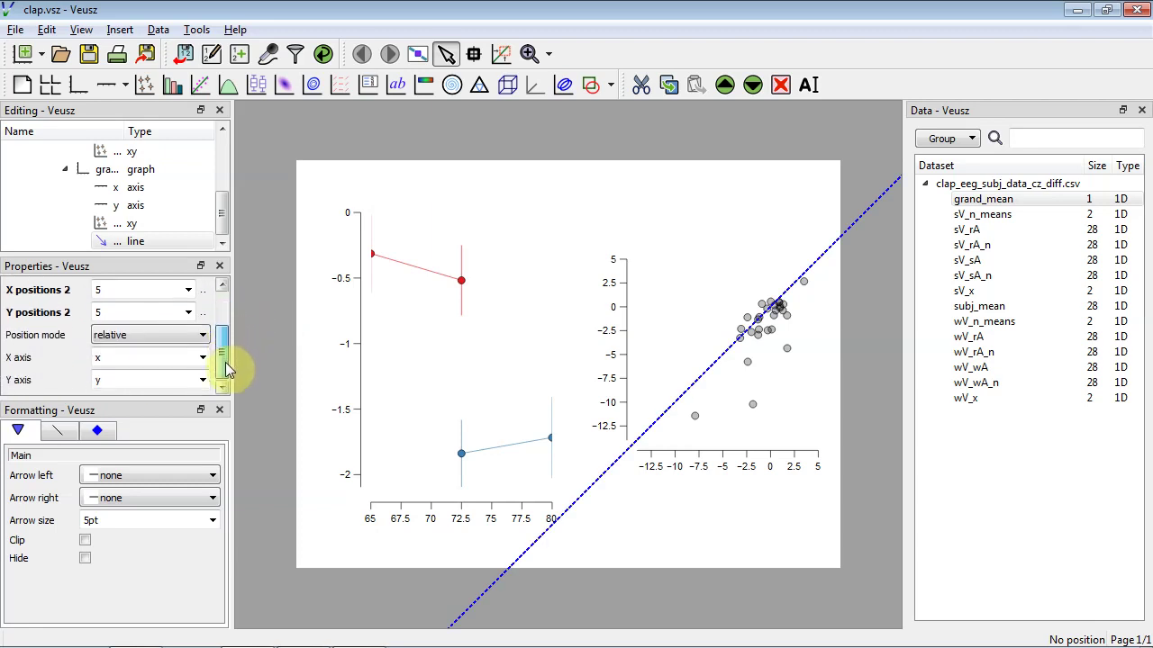
{"action": "left_click", "coordinate": [165, 337]}
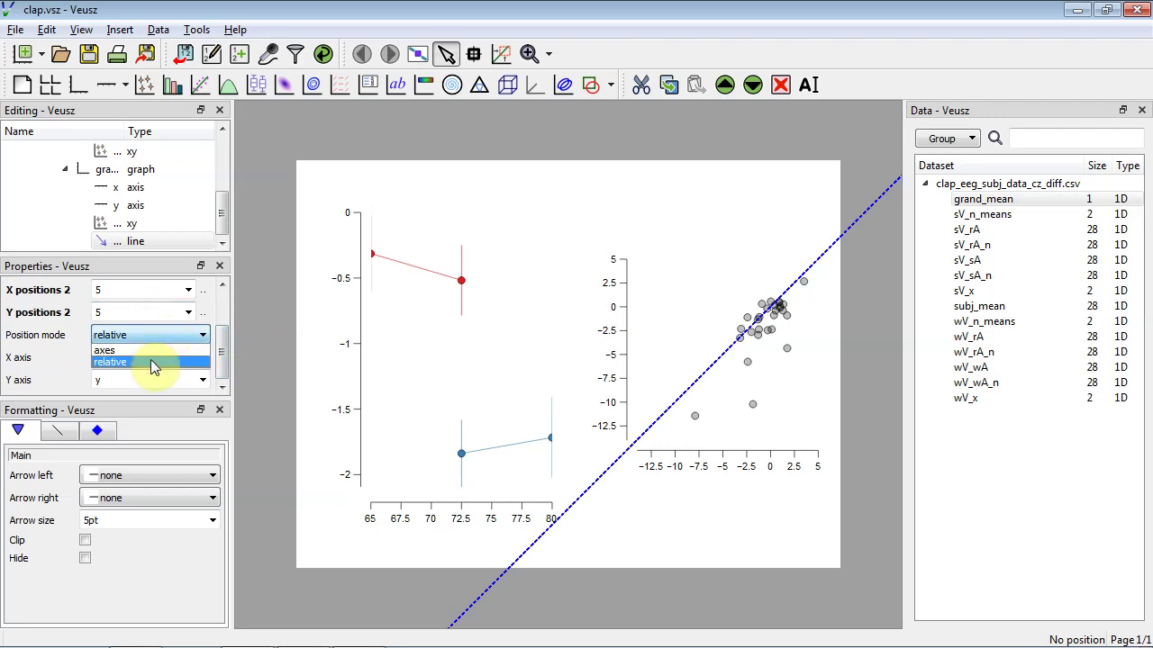
{"action": "left_click", "coordinate": [157, 352]}
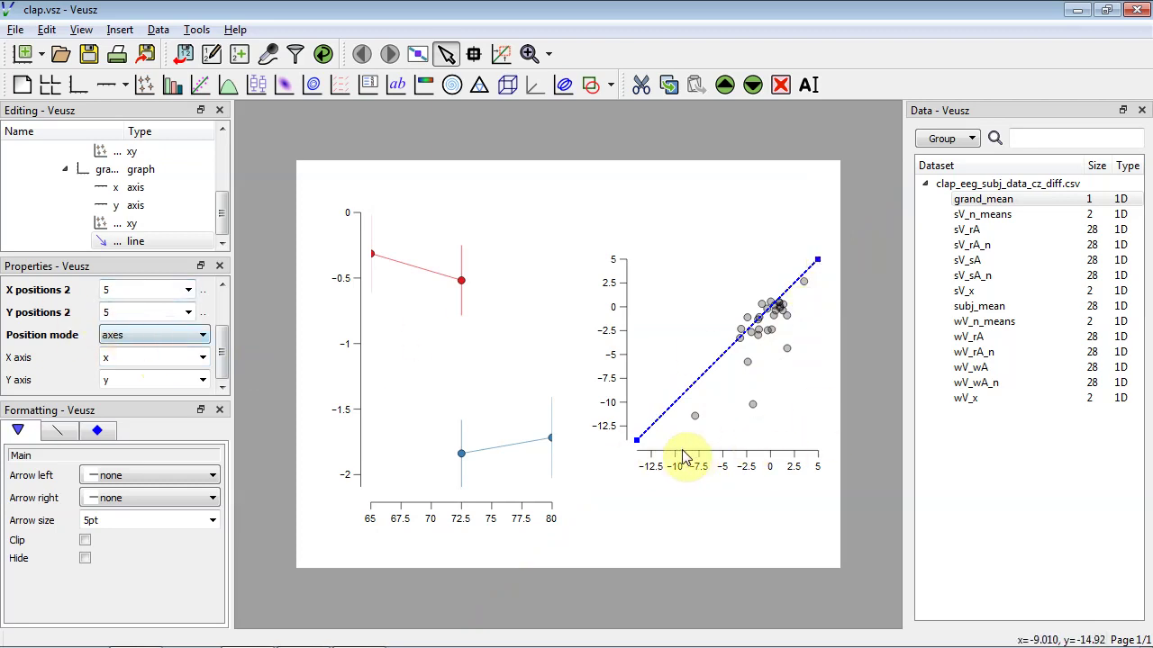
{"action": "left_click", "coordinate": [705, 198]}
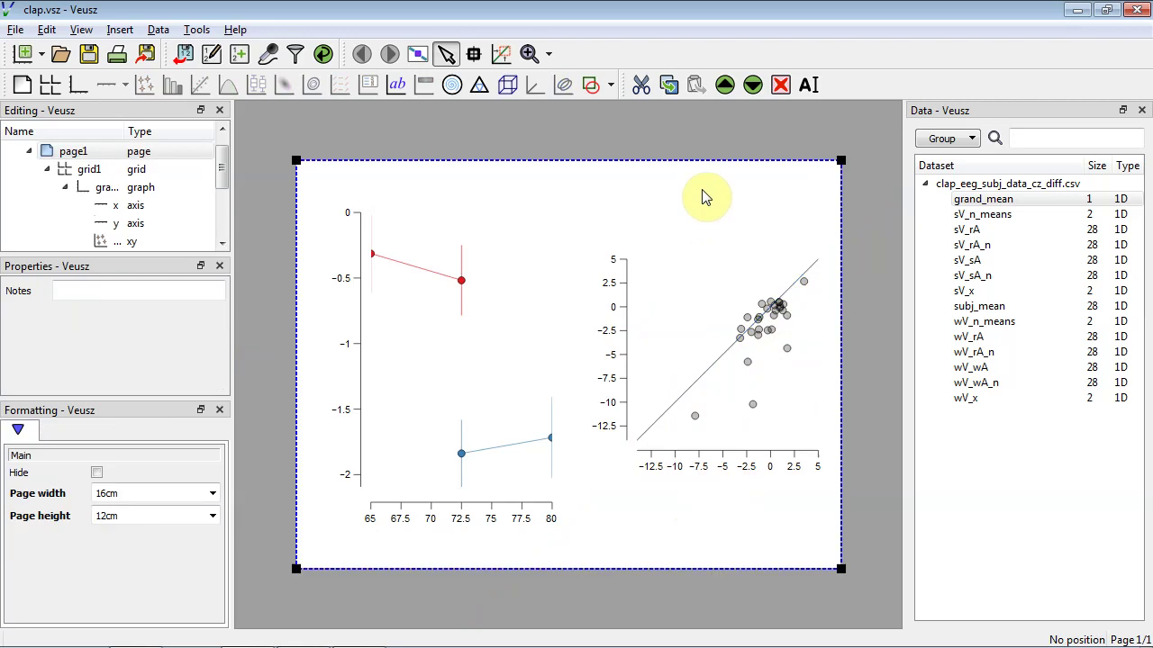
Change the scatter graph's diagonal line to a spaced dash style and save the document.
{"action": "left_click", "coordinate": [683, 383]}
{"action": "left_click", "coordinate": [61, 431]}
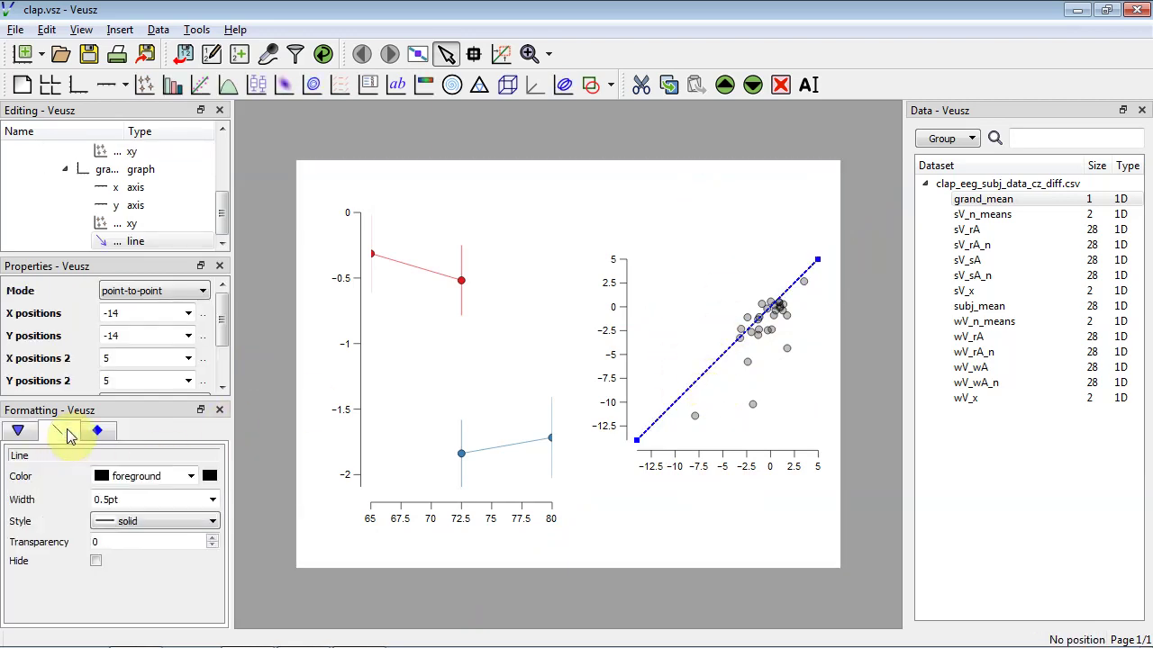
{"action": "left_click", "coordinate": [194, 524]}
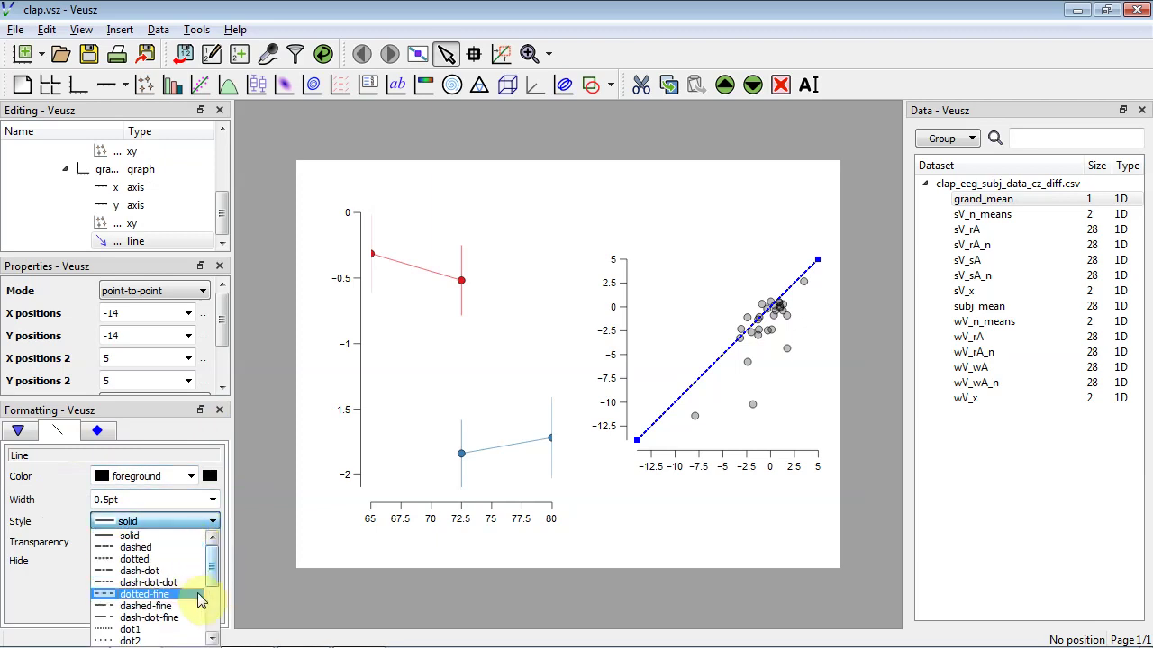
{"action": "left_click_drag", "start_coordinate": [214, 576], "coordinate": [213, 610]}
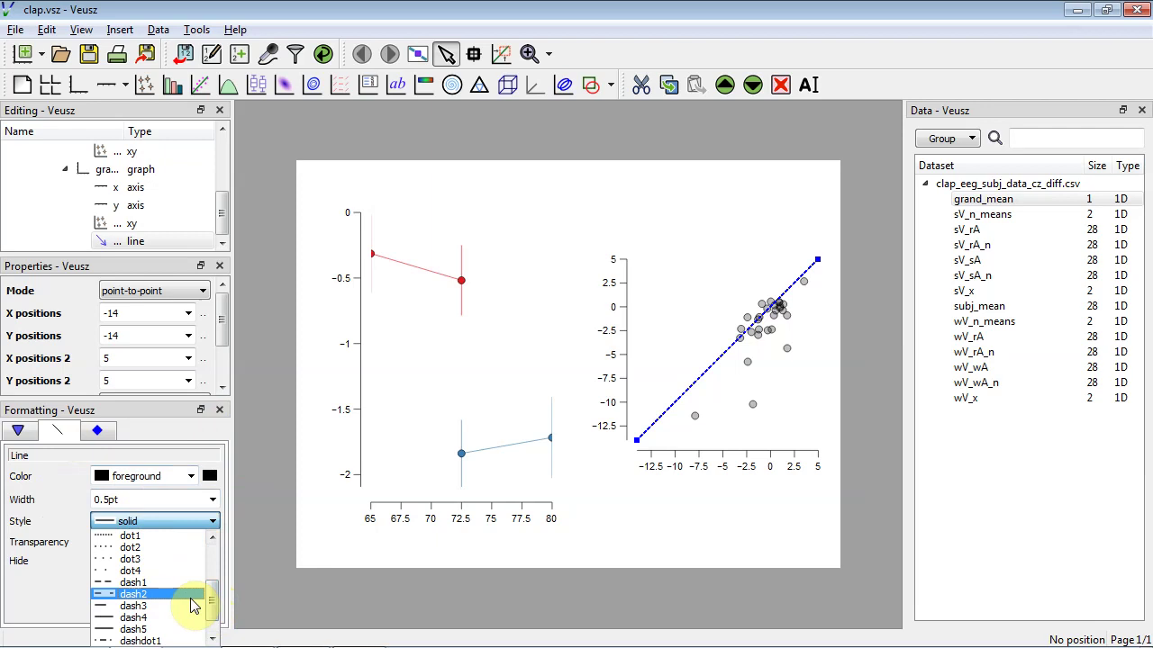
{"action": "left_click", "coordinate": [133, 587]}
{"action": "left_click", "coordinate": [748, 512]}
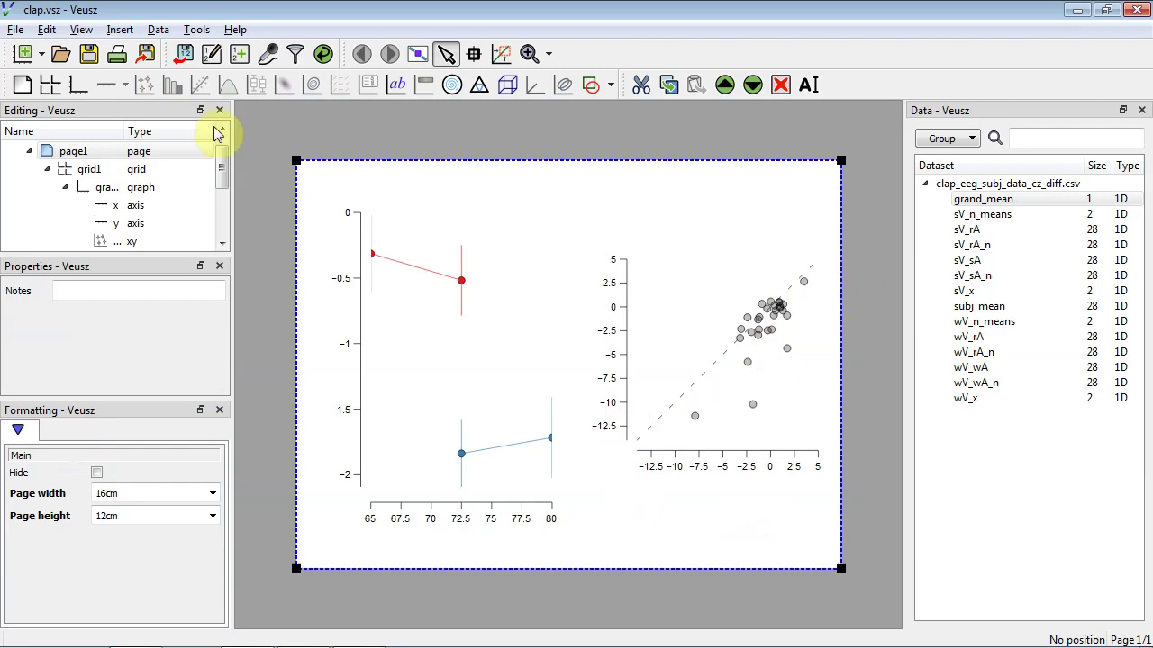
{"action": "left_click", "coordinate": [86, 58]}
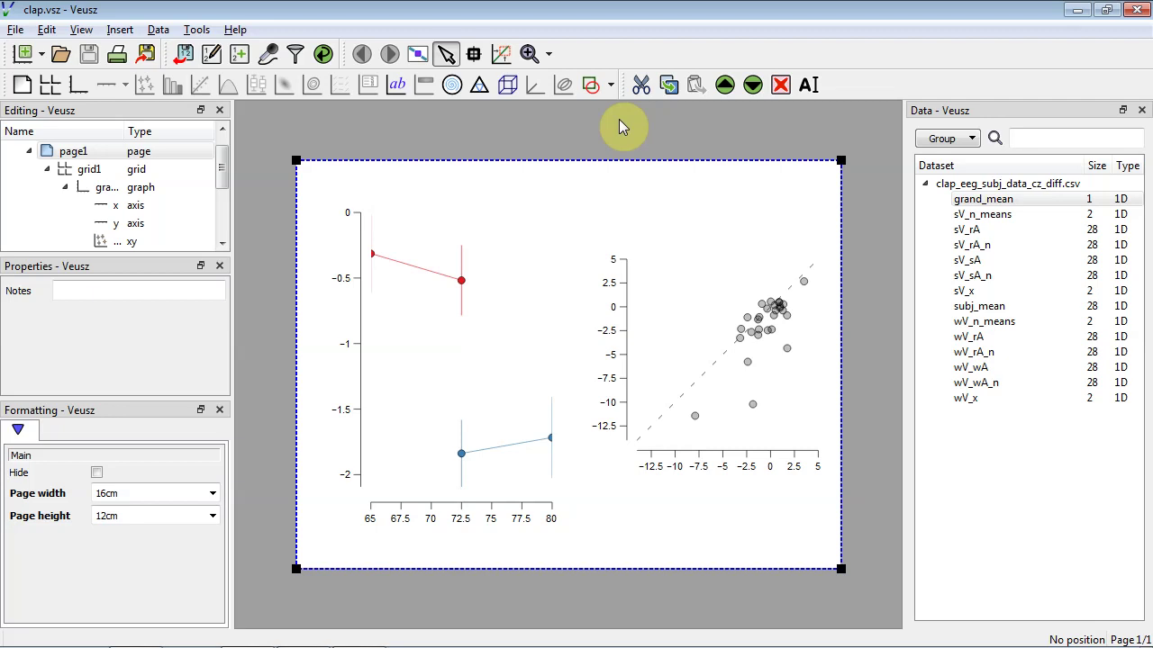
Label the scatter graph's x axis "Weak N1 response".
{"action": "left_click", "coordinate": [734, 457]}
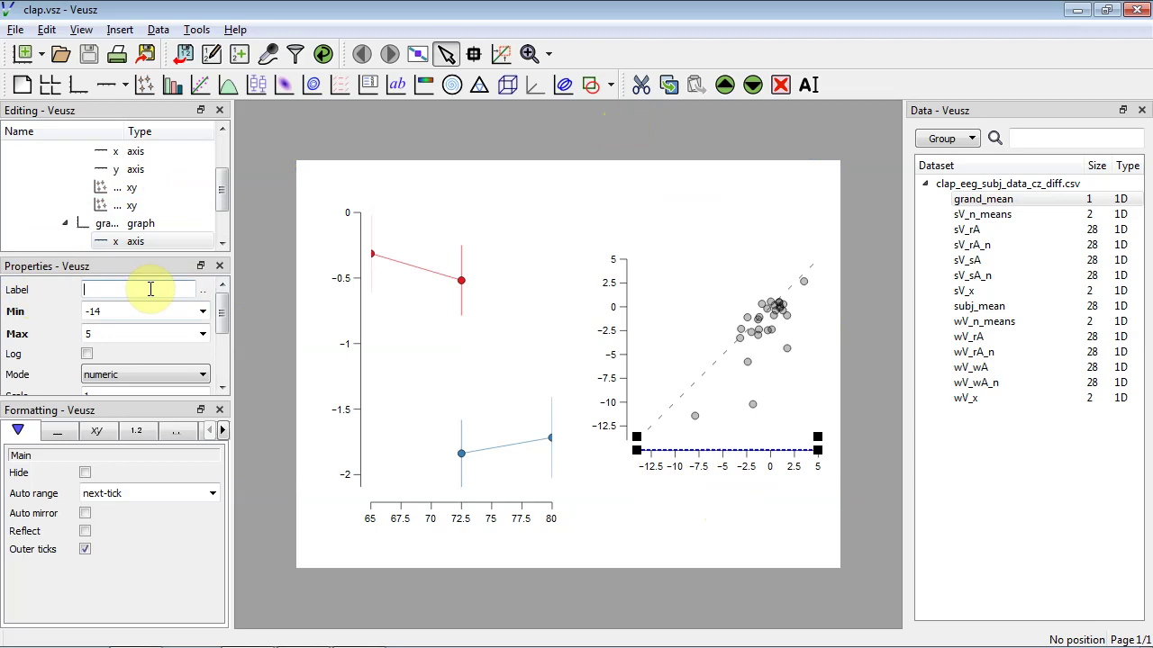
{"action": "type", "text": "W"}
{"action": "type", "text": "eak N1 response"}
{"action": "key", "text": "Return"}
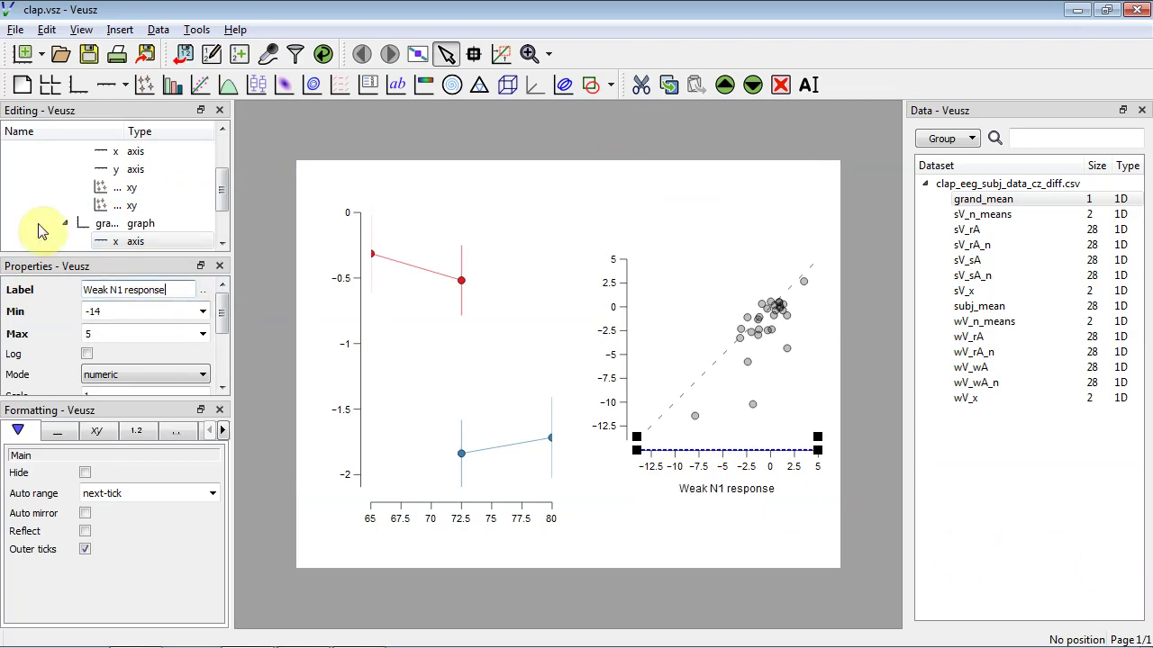
Label the scatter graph's y axis "Strong N1 response".
{"action": "scroll", "coordinate": [192, 240], "scroll_direction": "down", "scroll_amount": 1}
{"action": "left_click", "coordinate": [135, 205]}
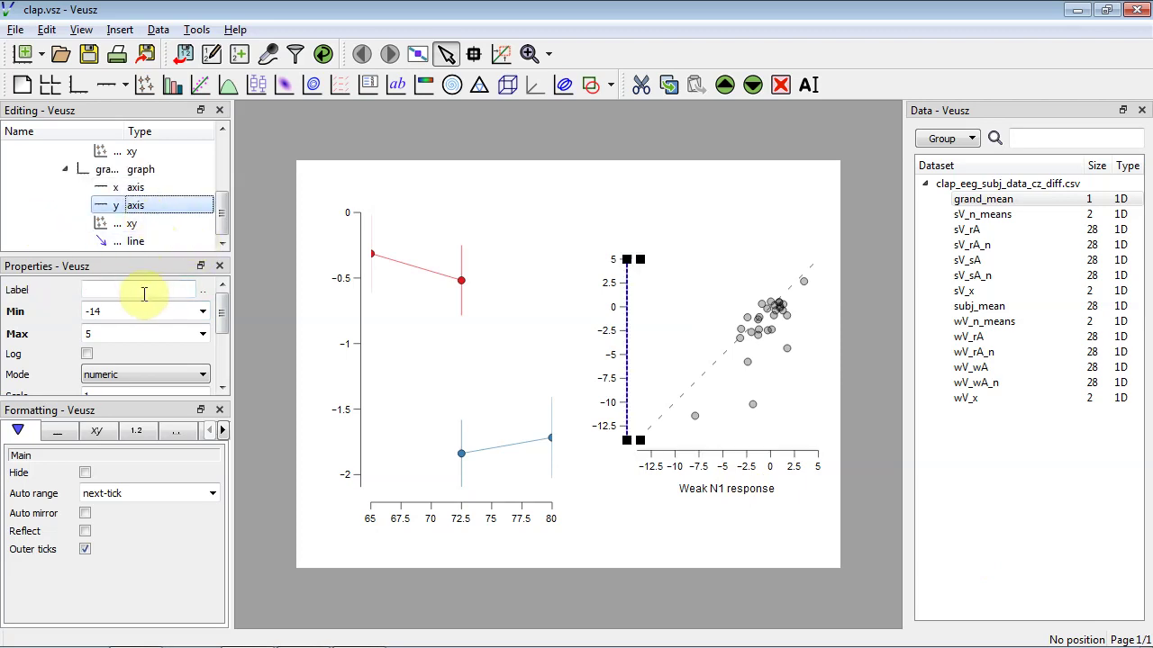
{"action": "left_click", "coordinate": [142, 290]}
{"action": "type", "text": "Strong "}
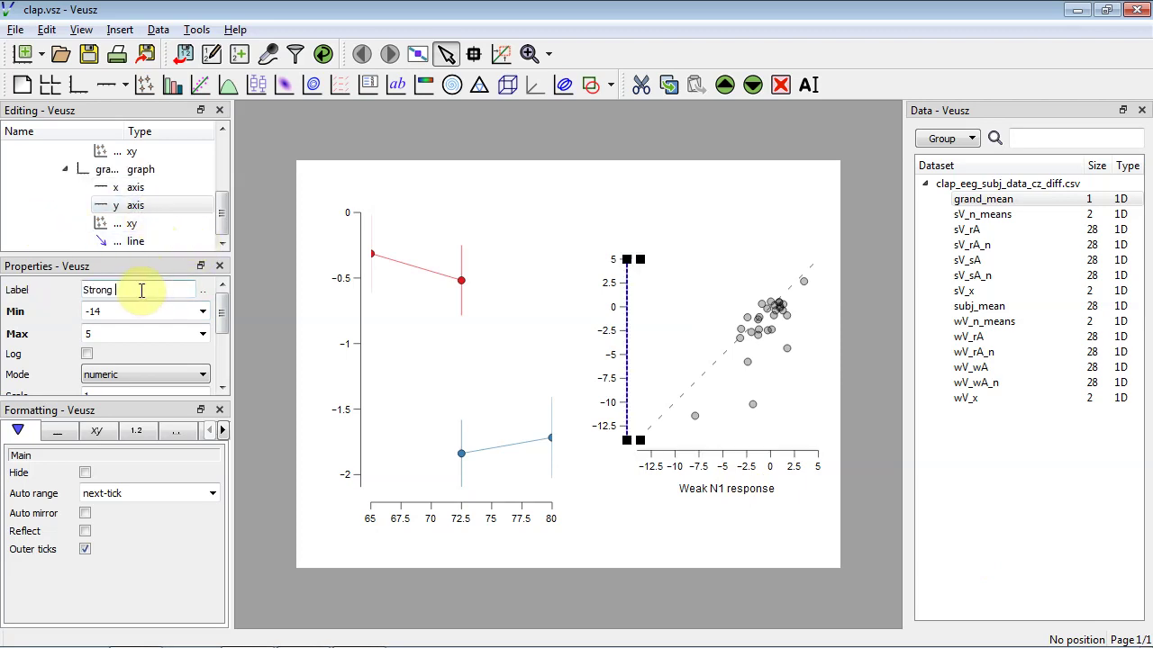
{"action": "type", "text": "N1 response"}
{"action": "key", "text": "Return"}
{"action": "left_click", "coordinate": [796, 187]}
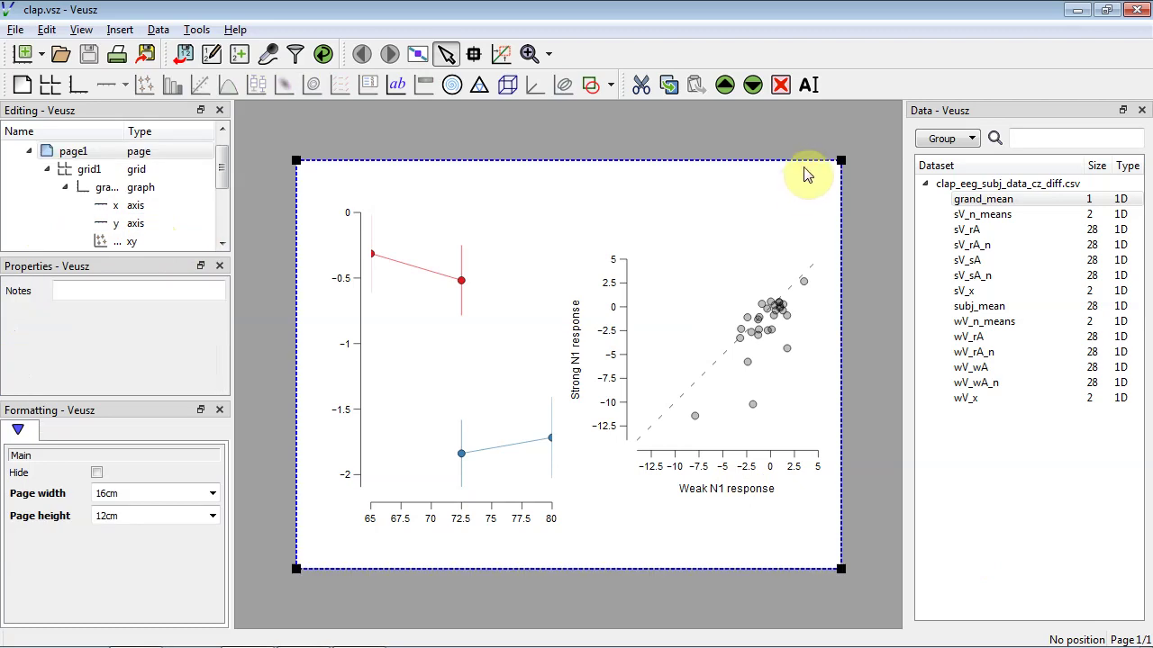
Set manual major ticks at 65, 72.5 and 80 on the x axis of the graph with the error bars.
{"action": "left_click", "coordinate": [529, 340]}
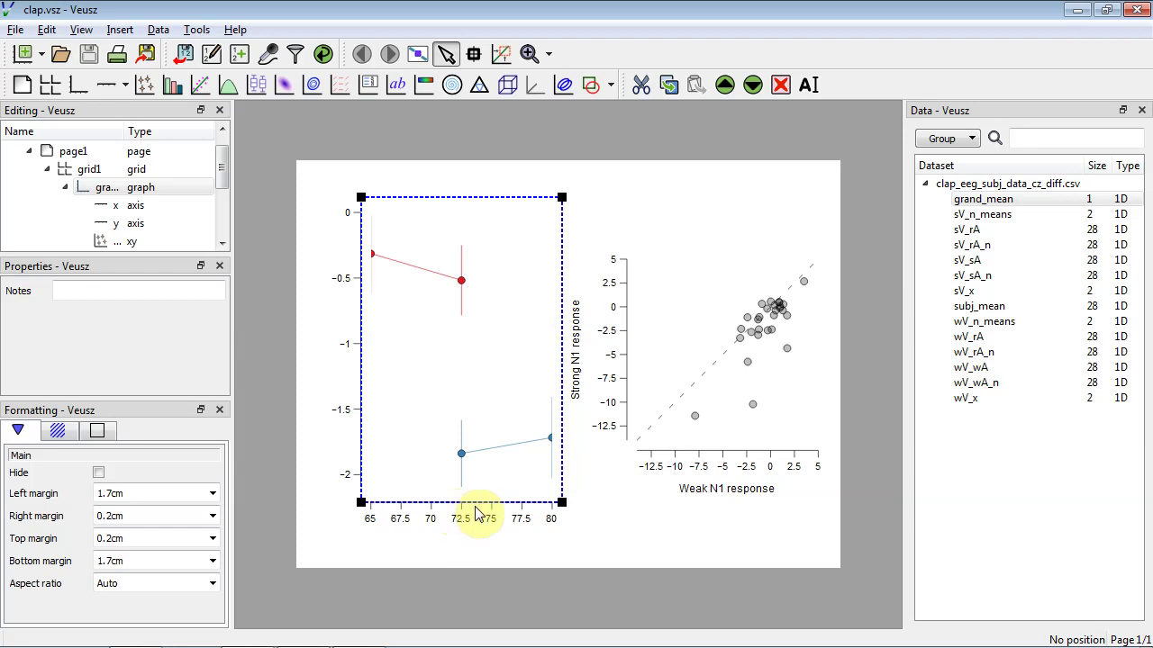
{"action": "left_click", "coordinate": [158, 209]}
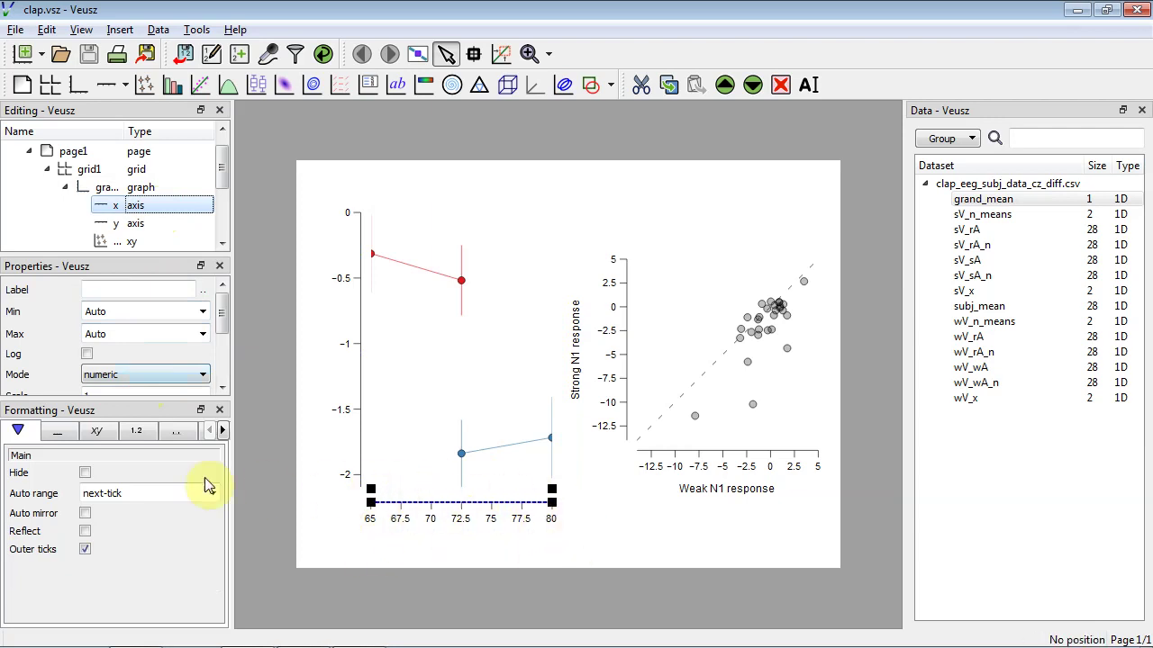
{"action": "left_click", "coordinate": [130, 432]}
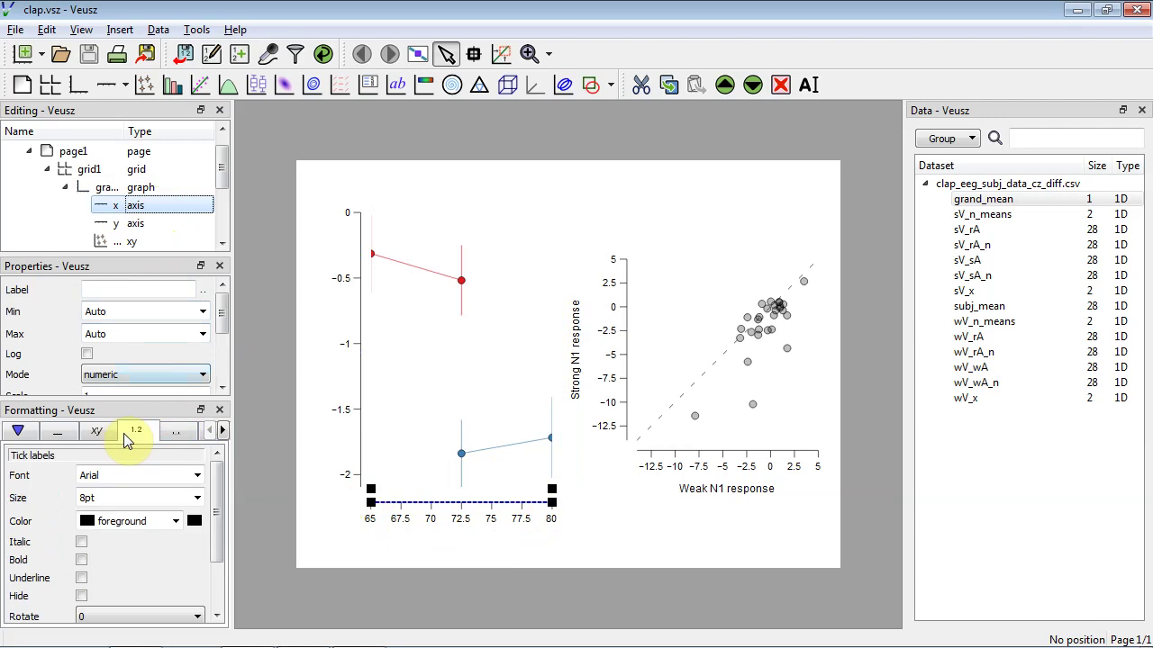
{"action": "left_click", "coordinate": [178, 438]}
{"action": "left_click_drag", "start_coordinate": [221, 489], "coordinate": [226, 561]}
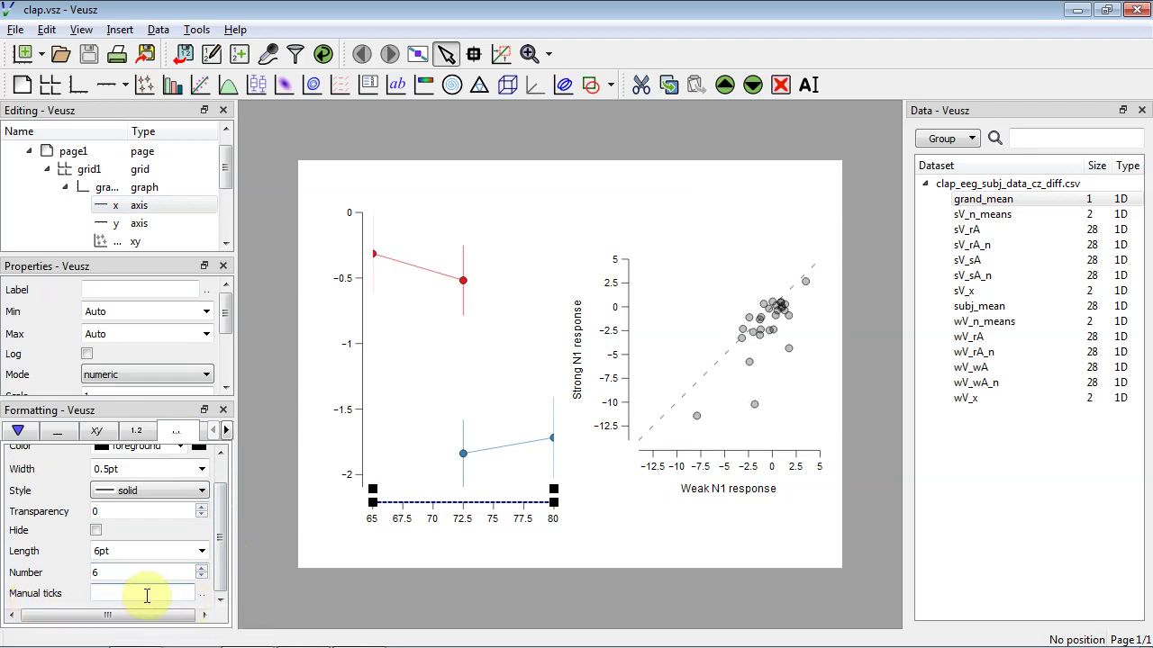
{"action": "left_click", "coordinate": [201, 595]}
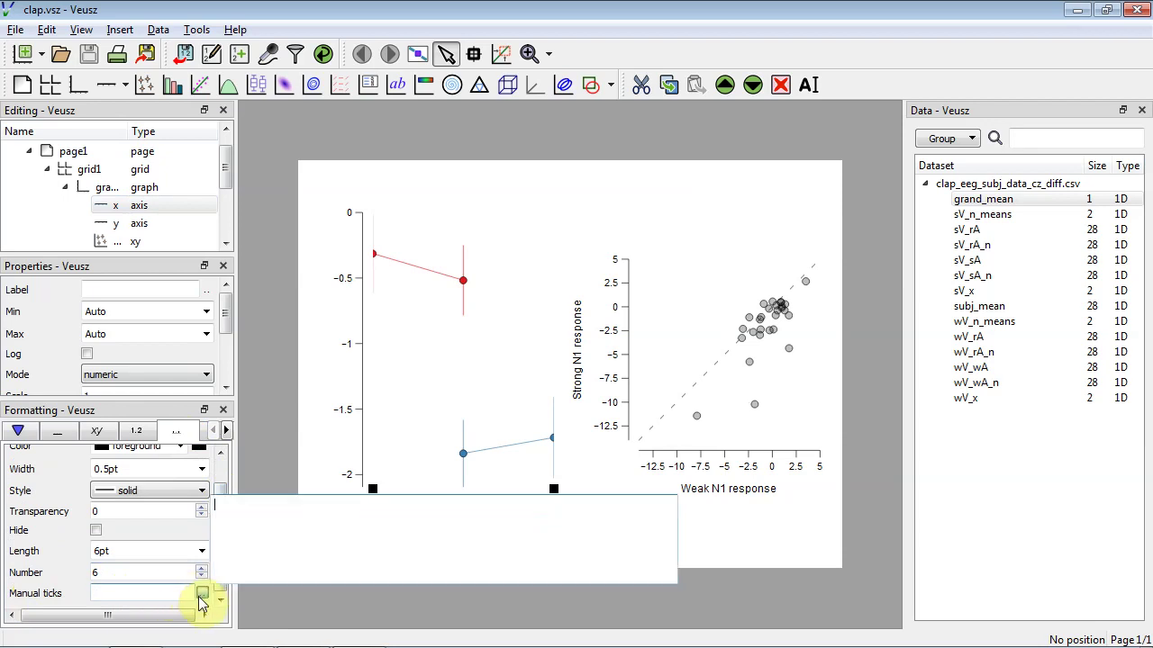
{"action": "left_click", "coordinate": [155, 597]}
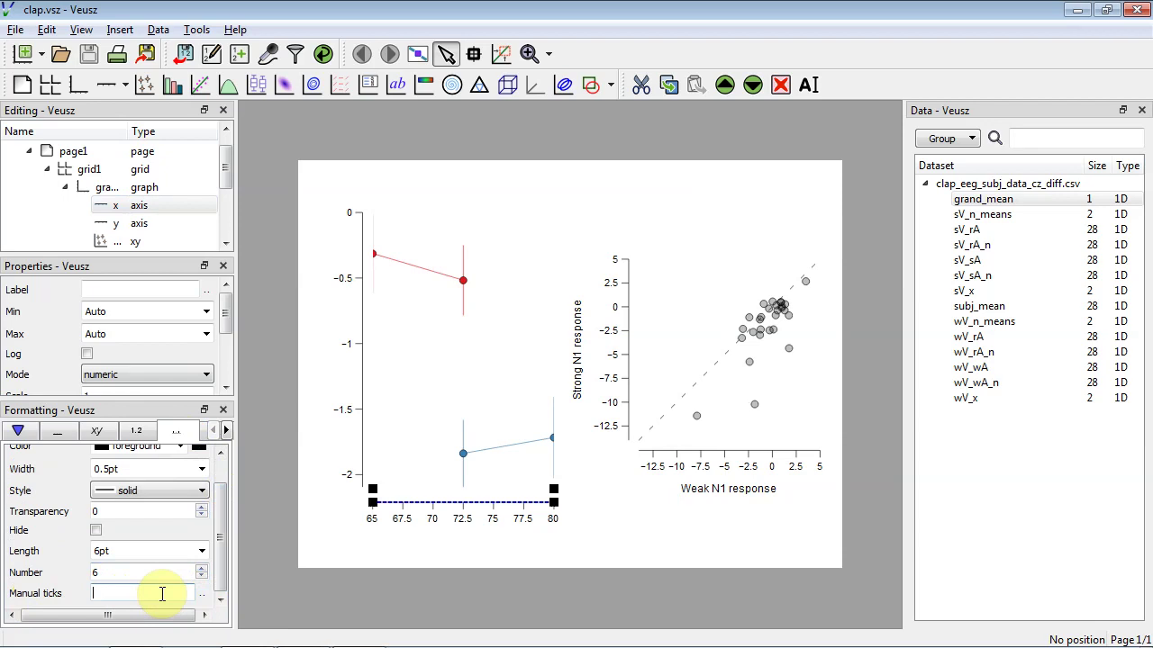
{"action": "type", "text": "65, 72.5, 80"}
{"action": "key", "text": "Return"}
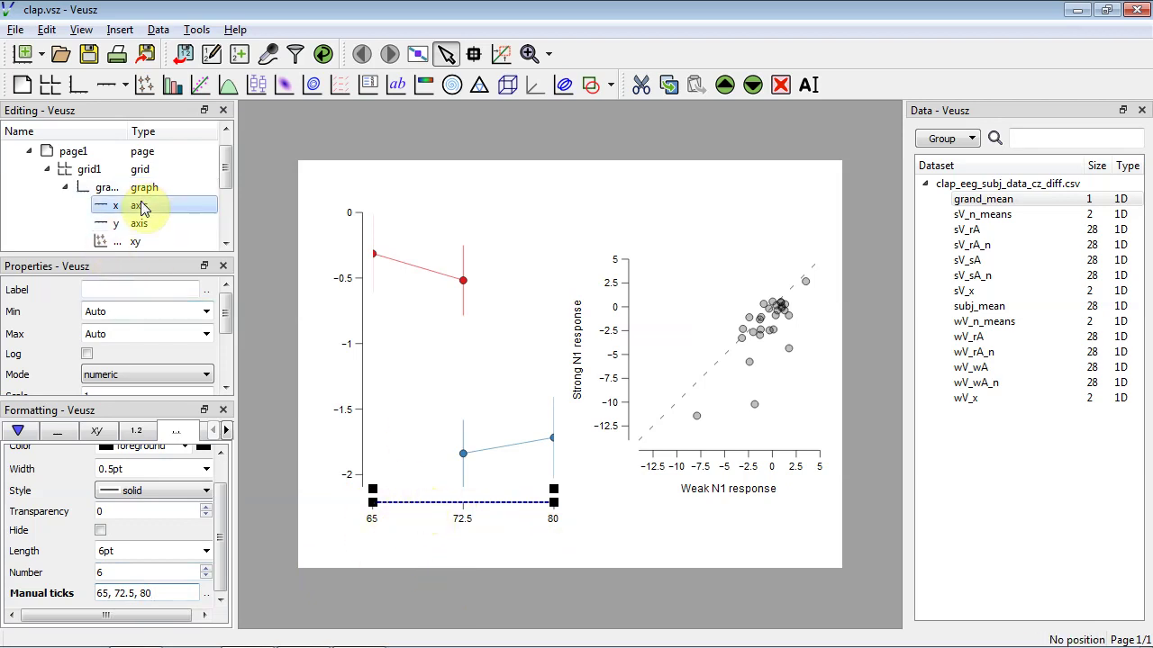
Set the error-bar graph's x axis range to a minimum of 62.5 and a maximum of 82.5.
{"action": "double_click", "coordinate": [139, 310]}
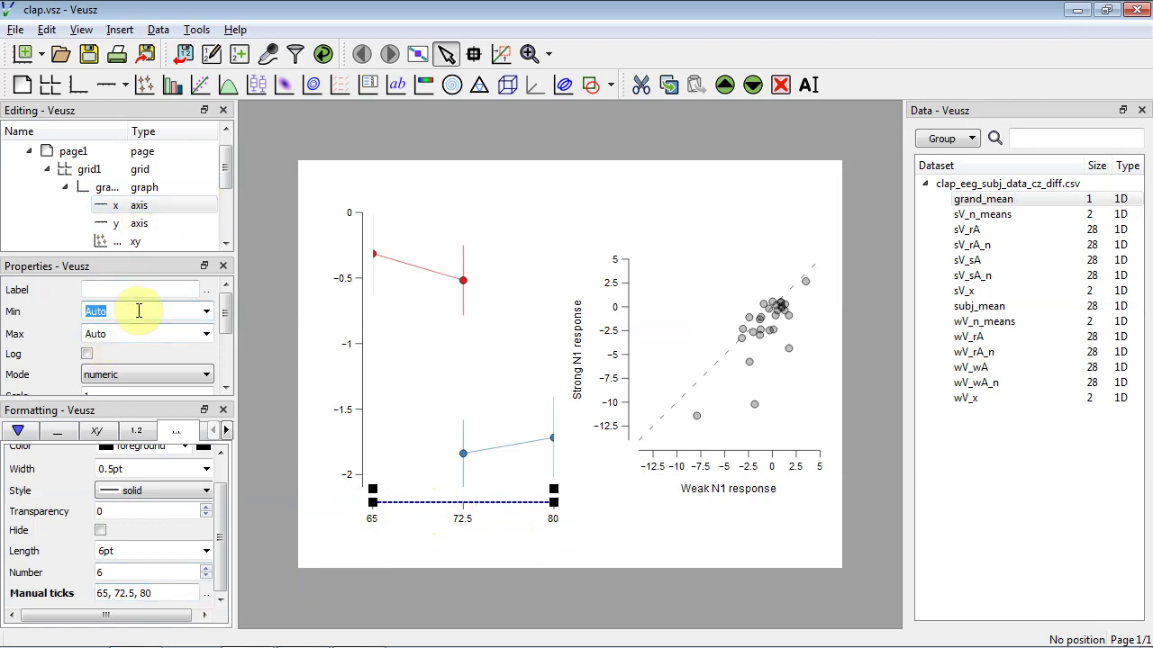
{"action": "type", "text": "62.5"}
{"action": "key", "text": "Return"}
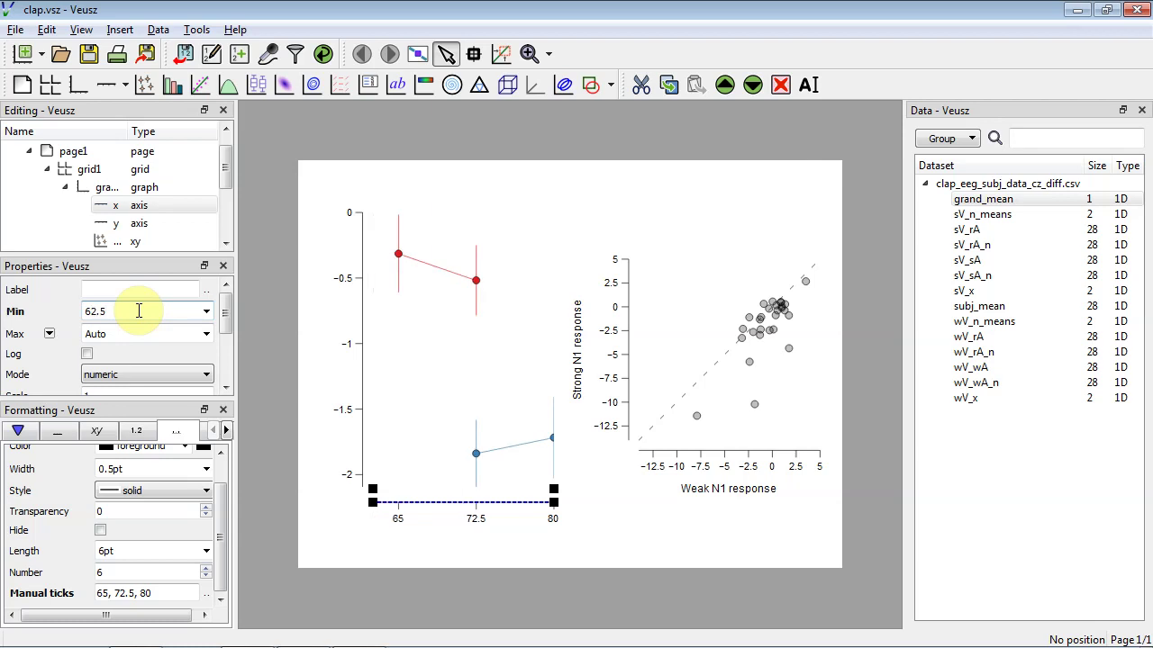
{"action": "key", "text": "Tab"}
{"action": "type", "text": "82.5"}
{"action": "key", "text": "Return"}
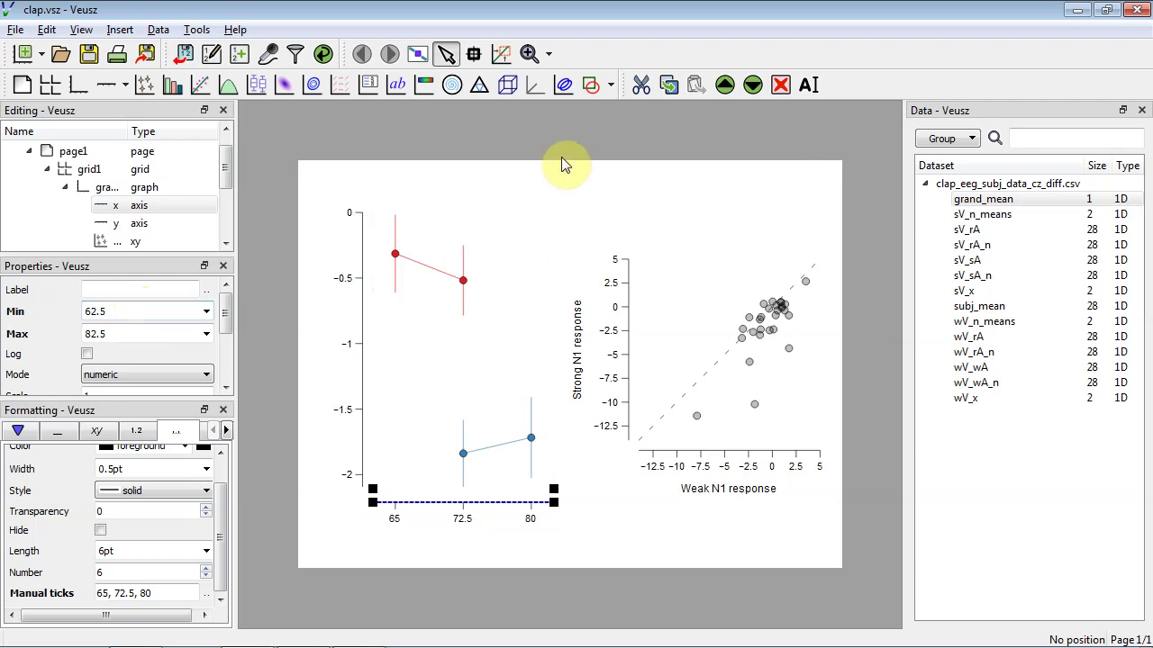
{"action": "left_click", "coordinate": [567, 186]}
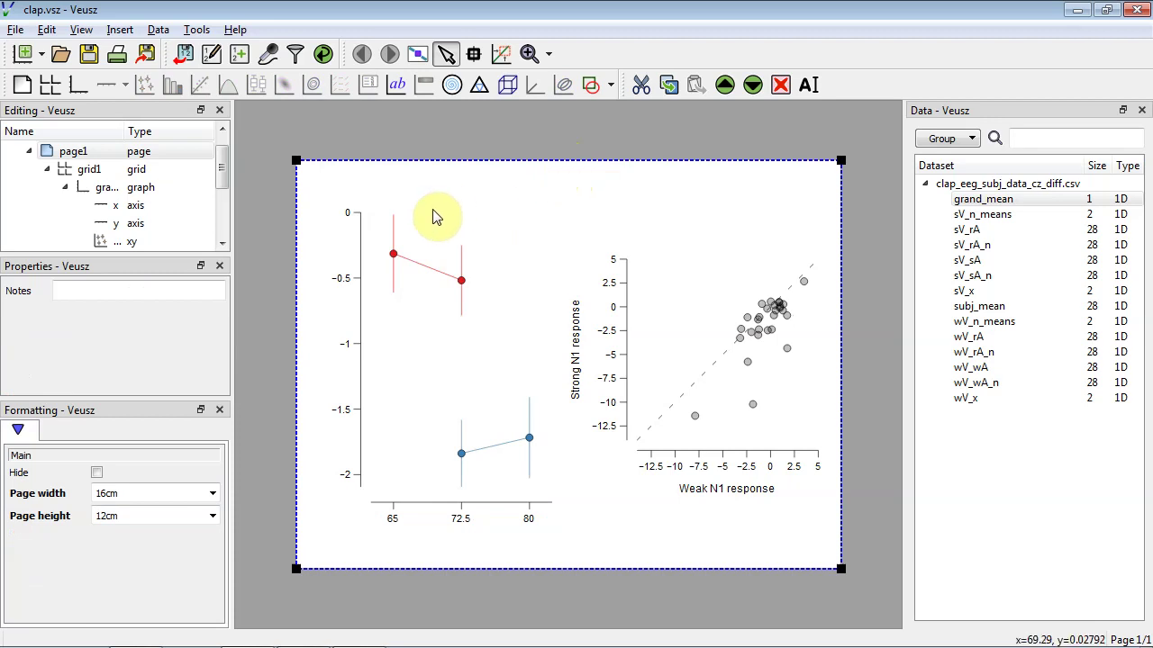
Set the marker fill and the main plot color of the wV_x versus wV_n_means series to black.
{"action": "left_click", "coordinate": [462, 289]}
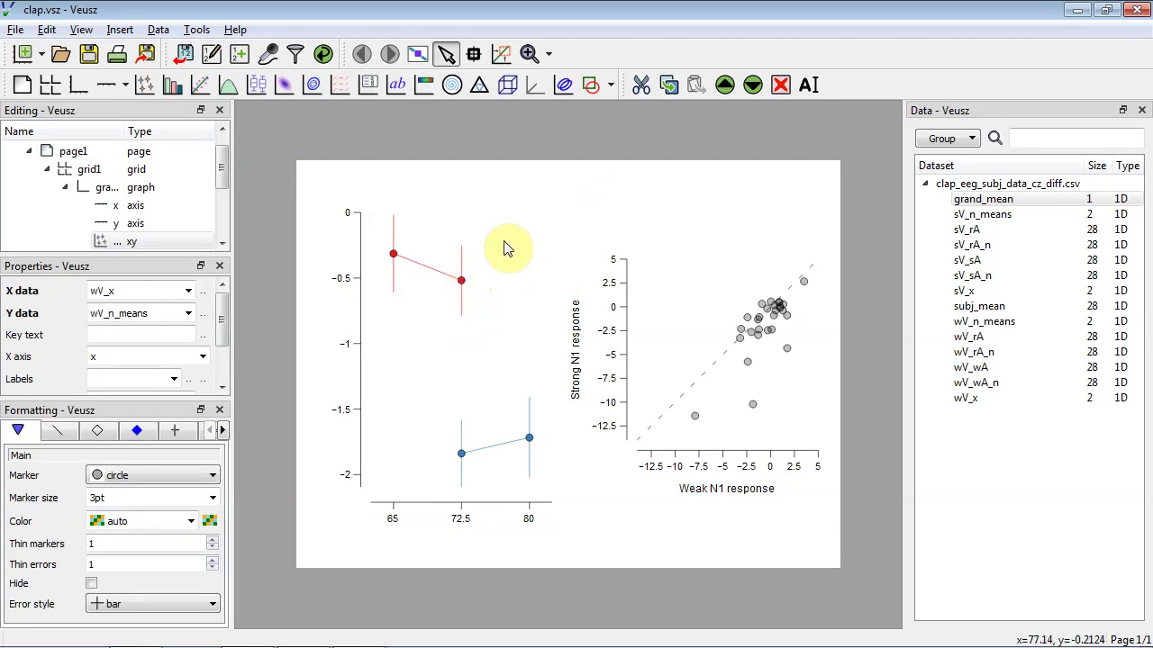
{"action": "left_click", "coordinate": [138, 431]}
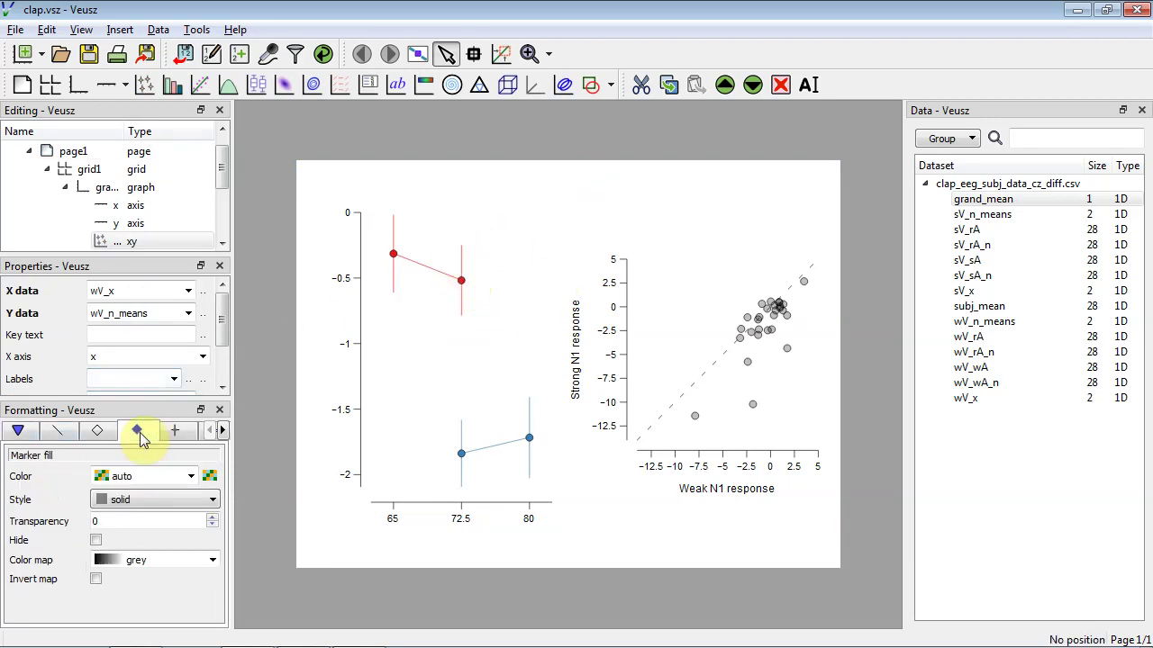
{"action": "left_click", "coordinate": [191, 477]}
{"action": "left_click", "coordinate": [166, 560]}
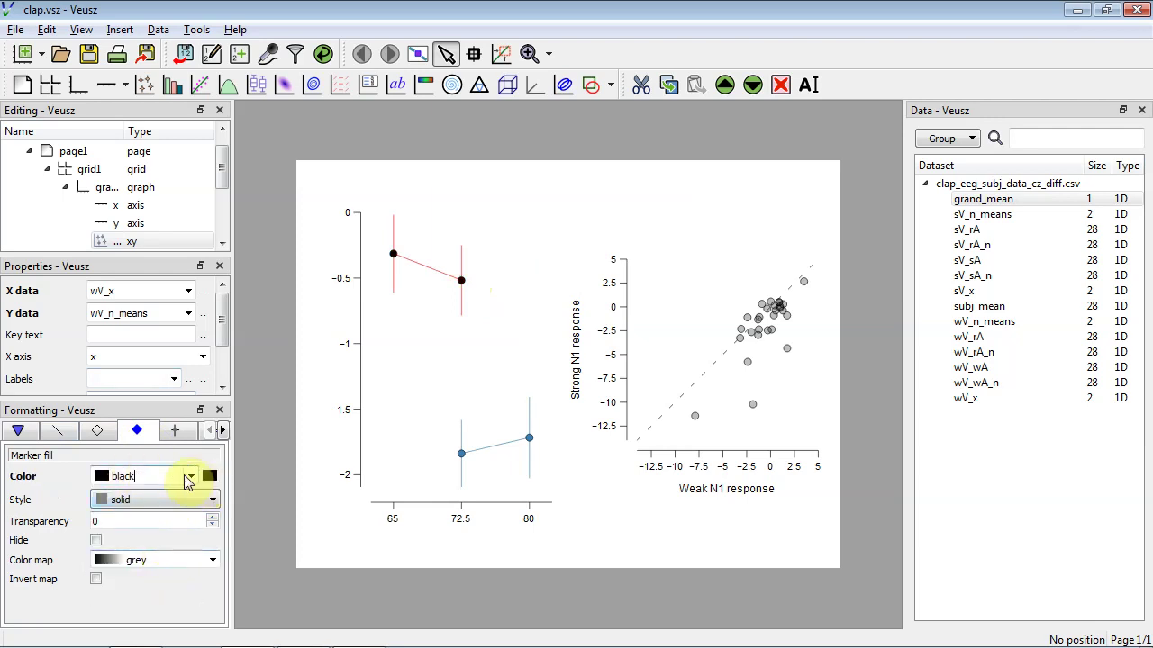
{"action": "left_click", "coordinate": [18, 431]}
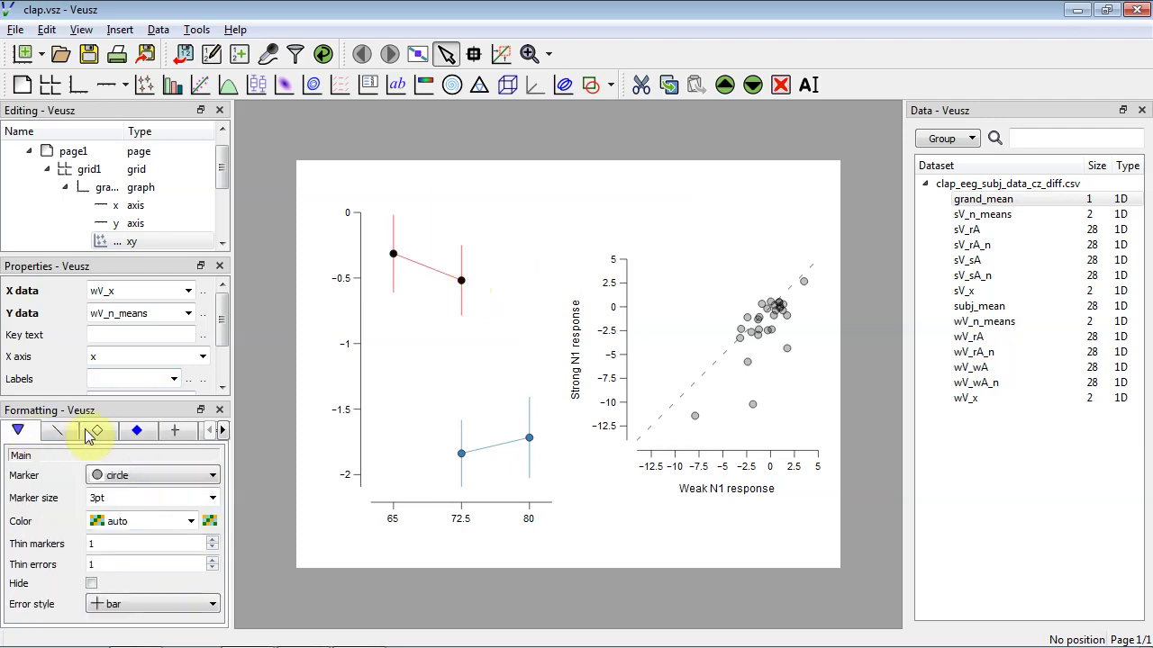
{"action": "left_click", "coordinate": [191, 520]}
{"action": "left_click", "coordinate": [152, 465]}
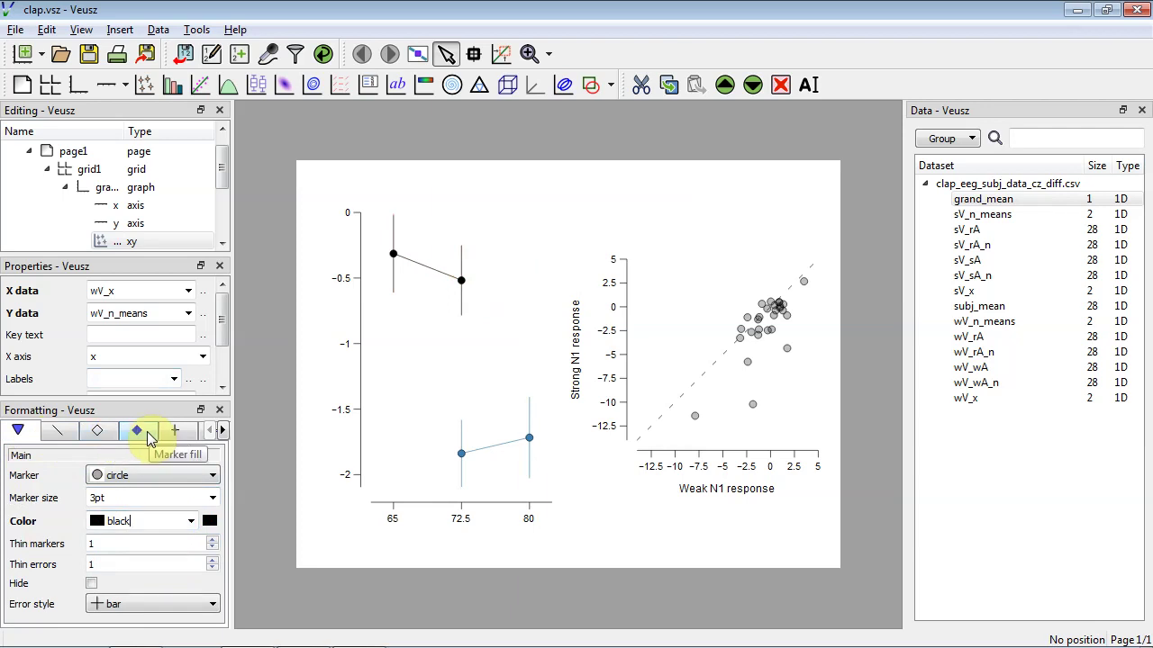
Set the marker border of the wV_n_means series to white and open its border width choices.
{"action": "left_click", "coordinate": [97, 430]}
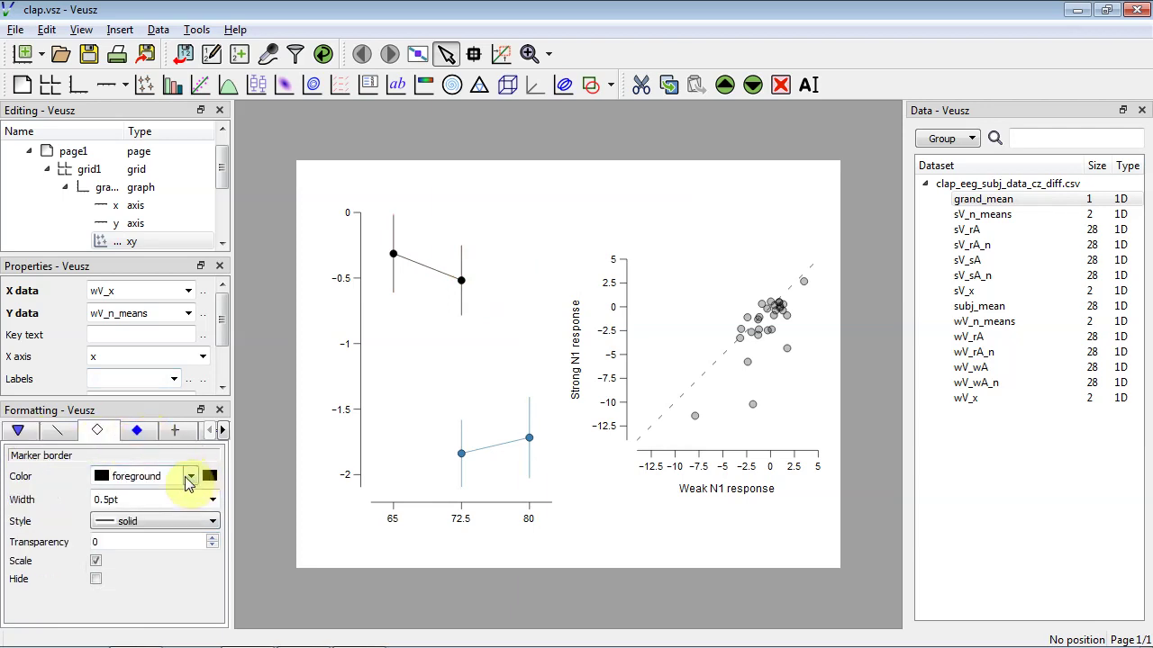
{"action": "left_click", "coordinate": [189, 477]}
{"action": "left_click", "coordinate": [144, 539]}
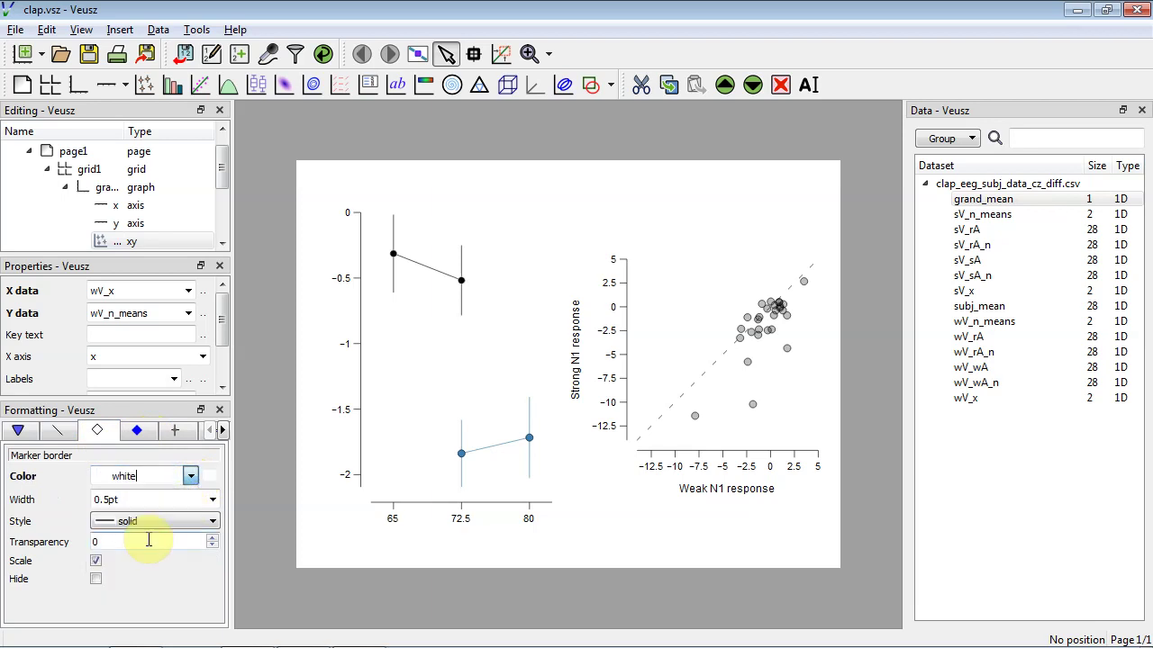
{"action": "left_click", "coordinate": [210, 499]}
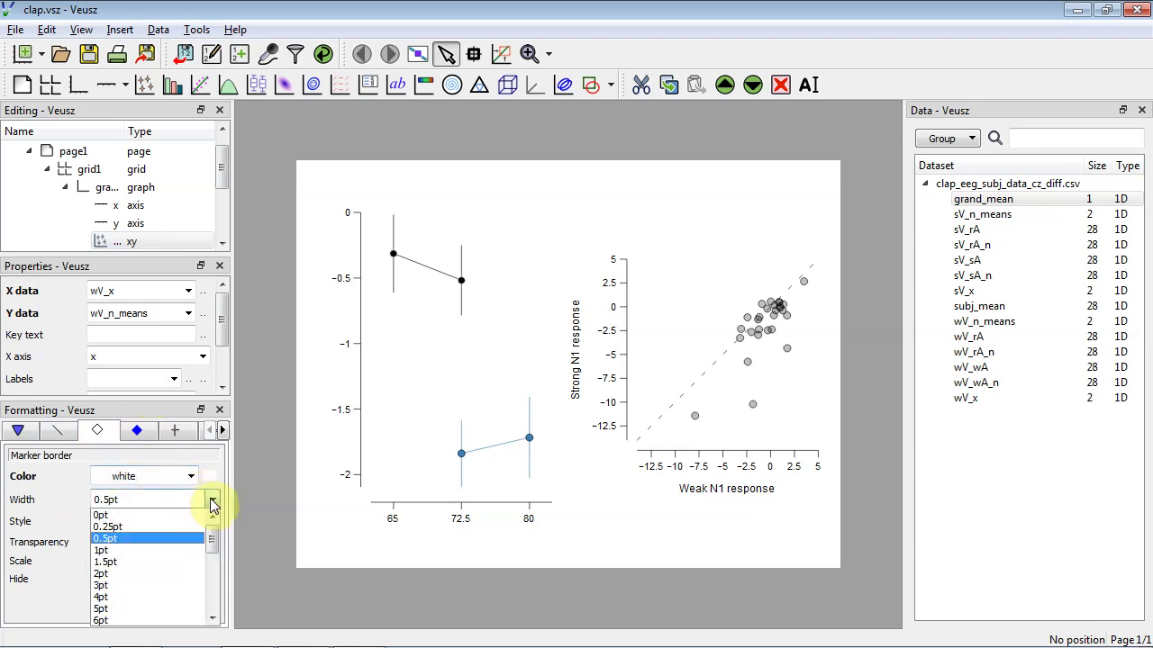
Set the marker border width of the wV_n_means series to 1pt.
{"action": "left_click", "coordinate": [155, 549]}
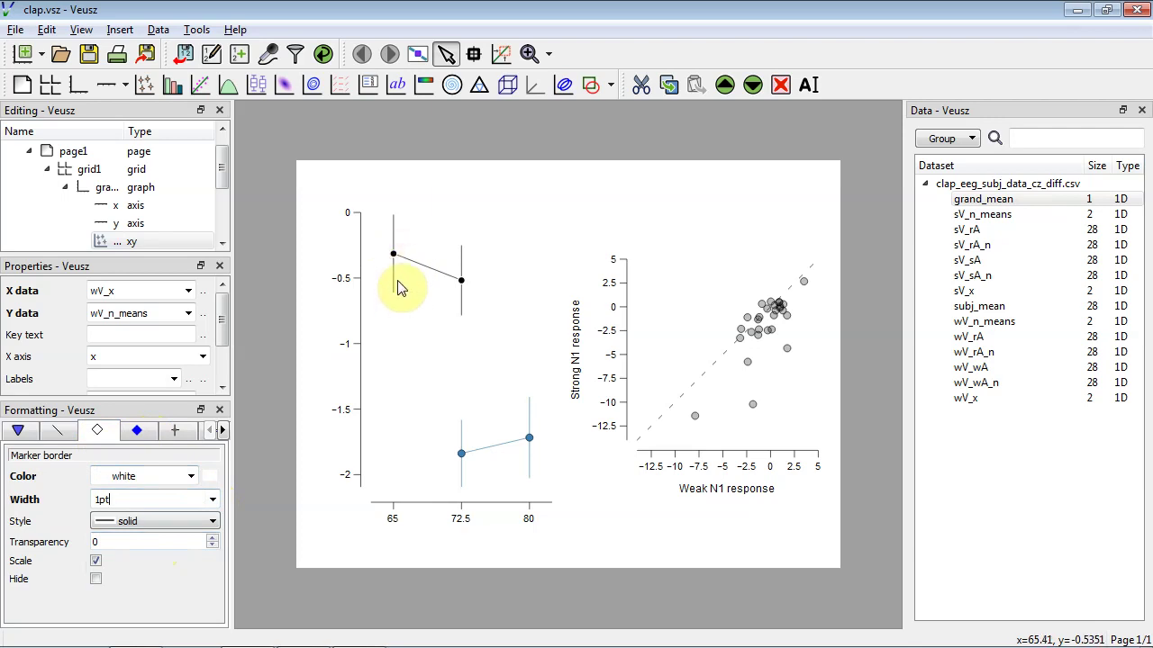
{"action": "left_click", "coordinate": [175, 500]}
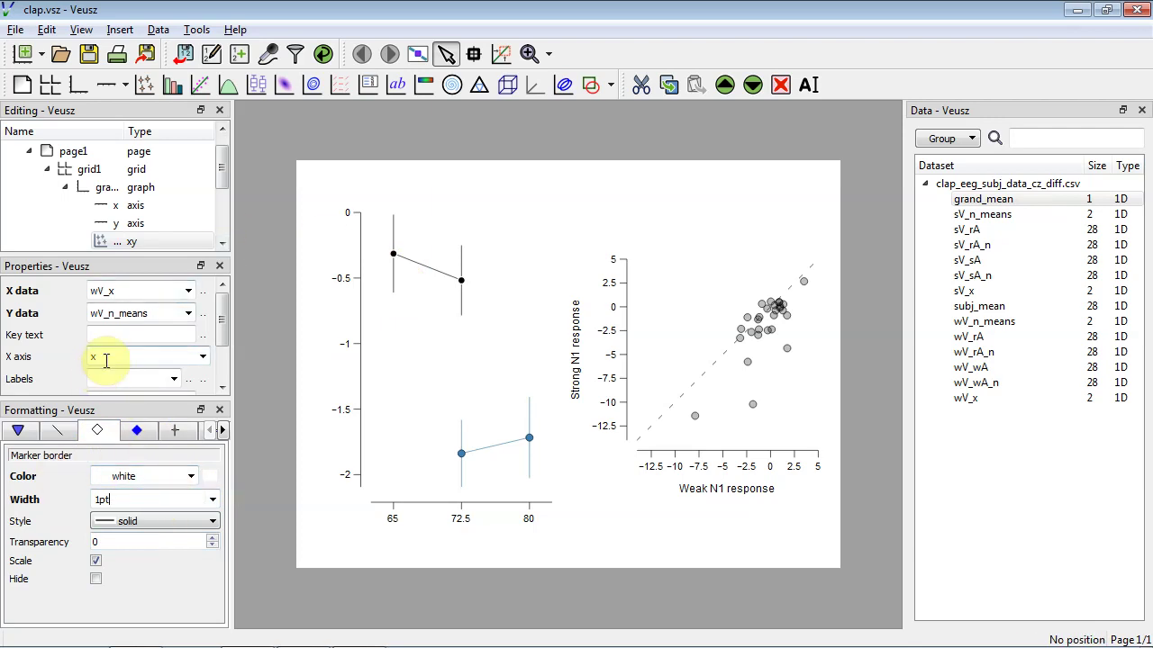
Set the sV_n_means series colour to black and its marker border colour to white.
{"action": "left_click", "coordinate": [461, 452]}
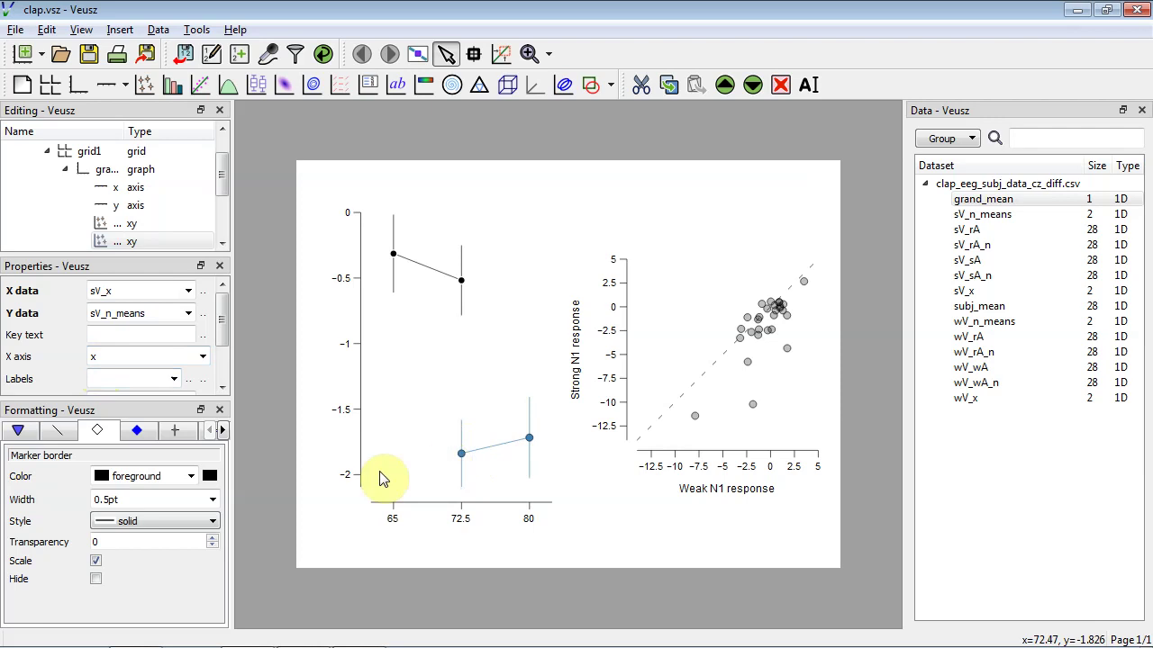
{"action": "left_click", "coordinate": [18, 431]}
{"action": "left_click", "coordinate": [190, 521]}
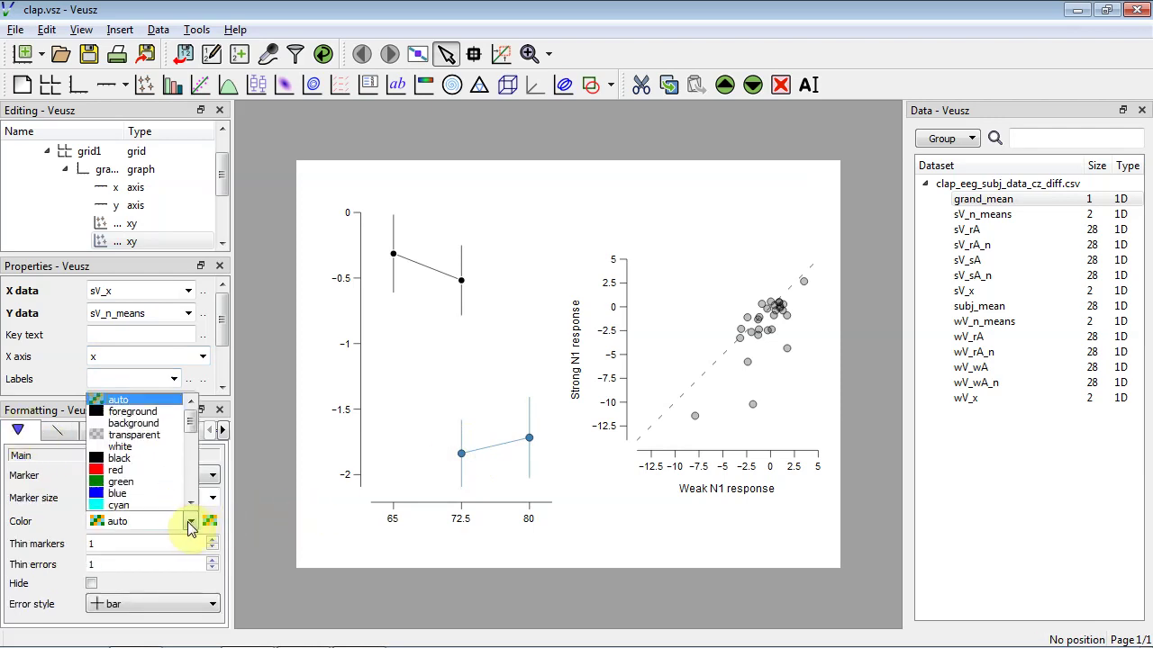
{"action": "left_click", "coordinate": [166, 464]}
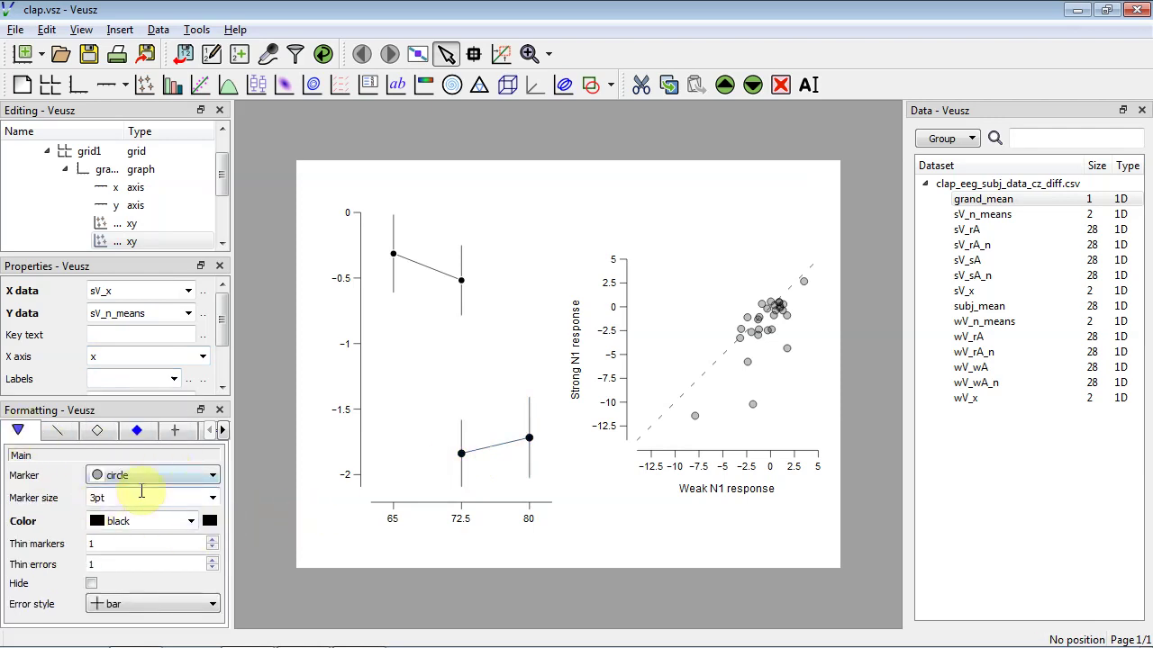
{"action": "left_click", "coordinate": [97, 431]}
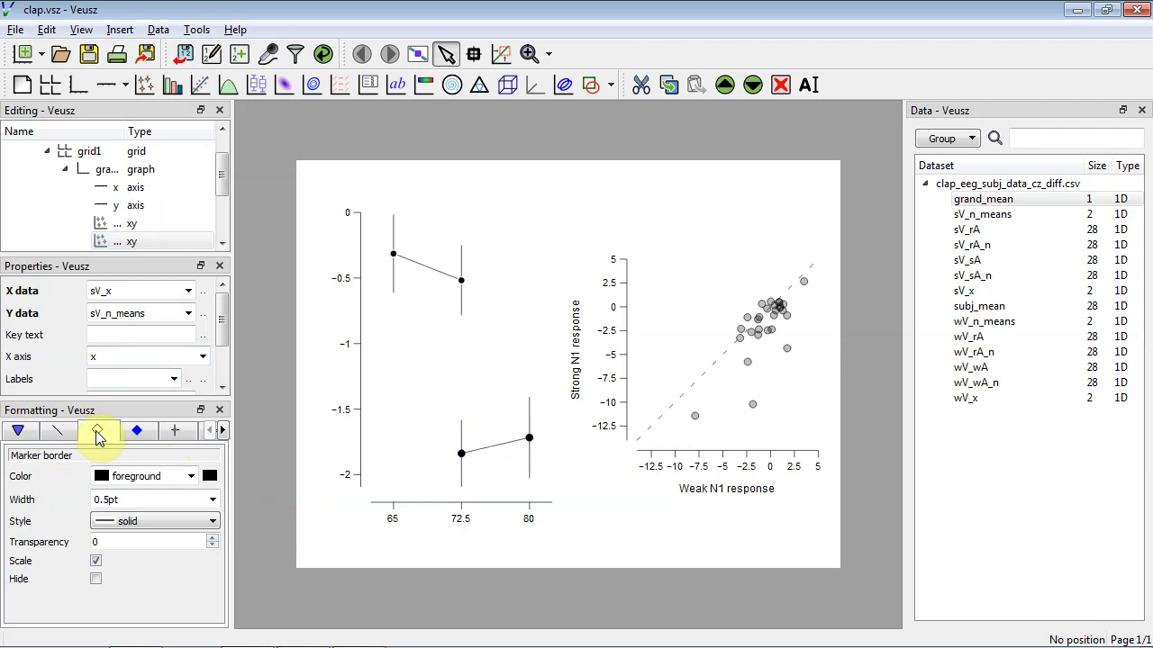
{"action": "left_click", "coordinate": [191, 476]}
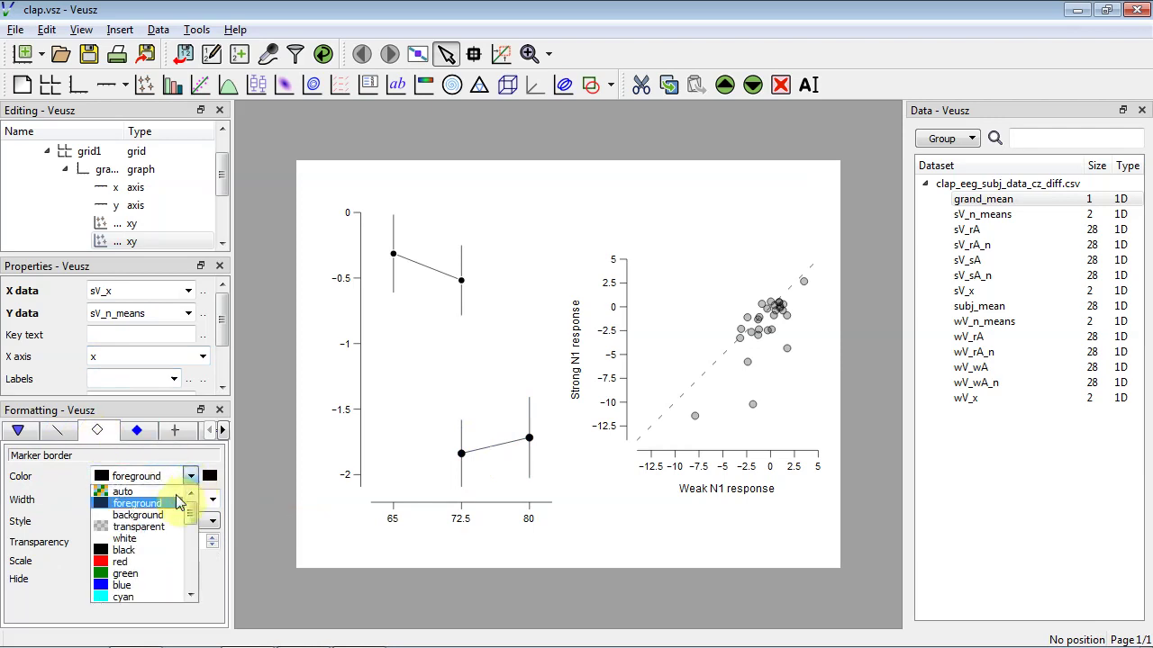
{"action": "left_click", "coordinate": [162, 539]}
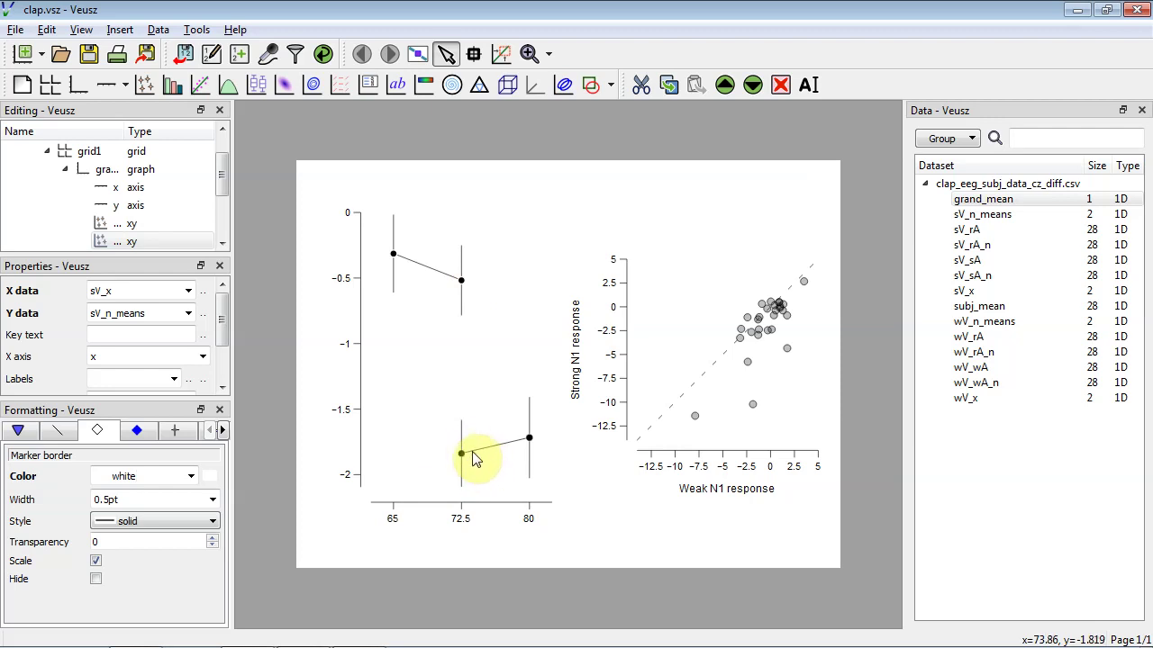
Change the sV_n_means series markers to squares with a marker size of 4pt.
{"action": "left_click", "coordinate": [34, 436]}
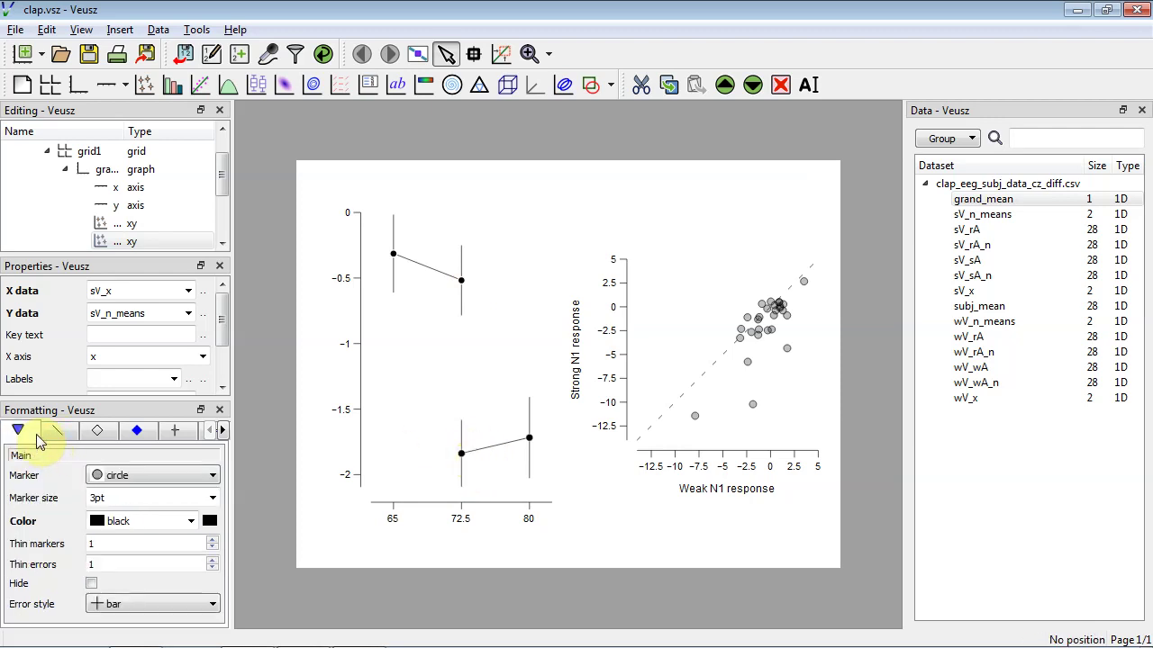
{"action": "left_click", "coordinate": [164, 471]}
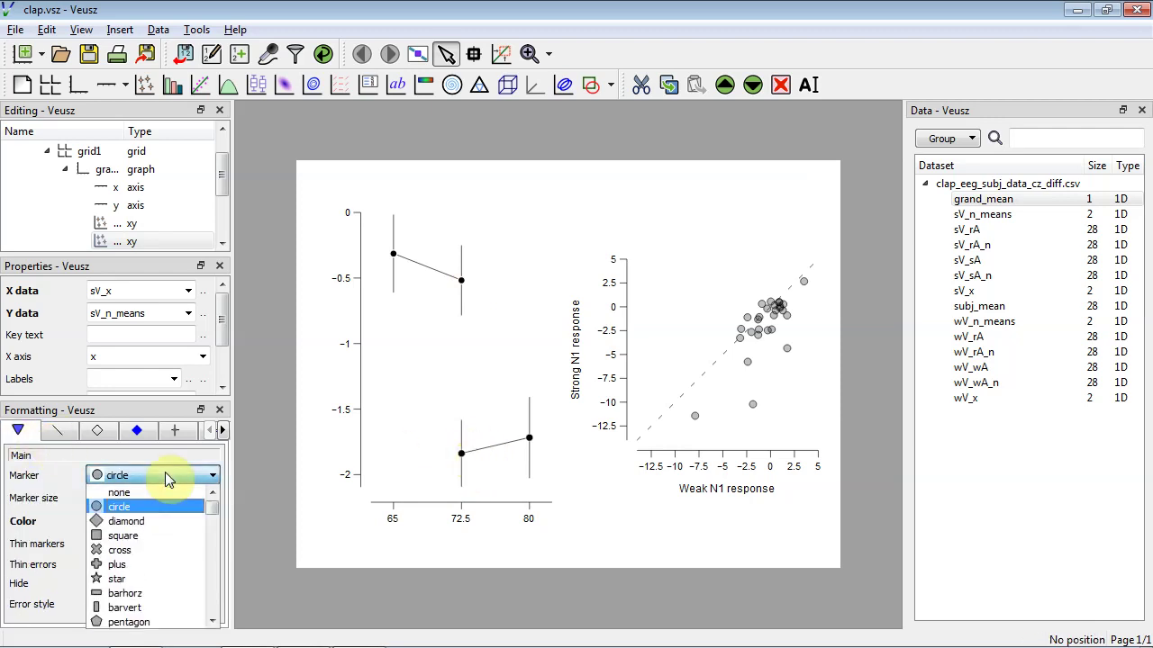
{"action": "left_click", "coordinate": [164, 536]}
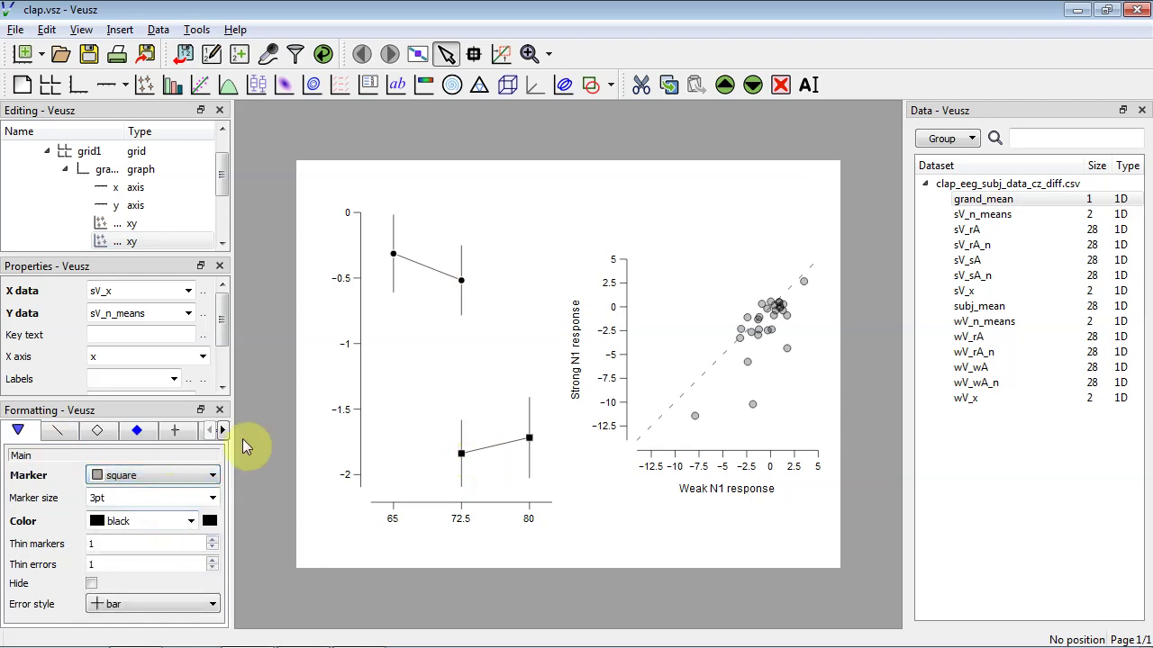
{"action": "left_click", "coordinate": [212, 498]}
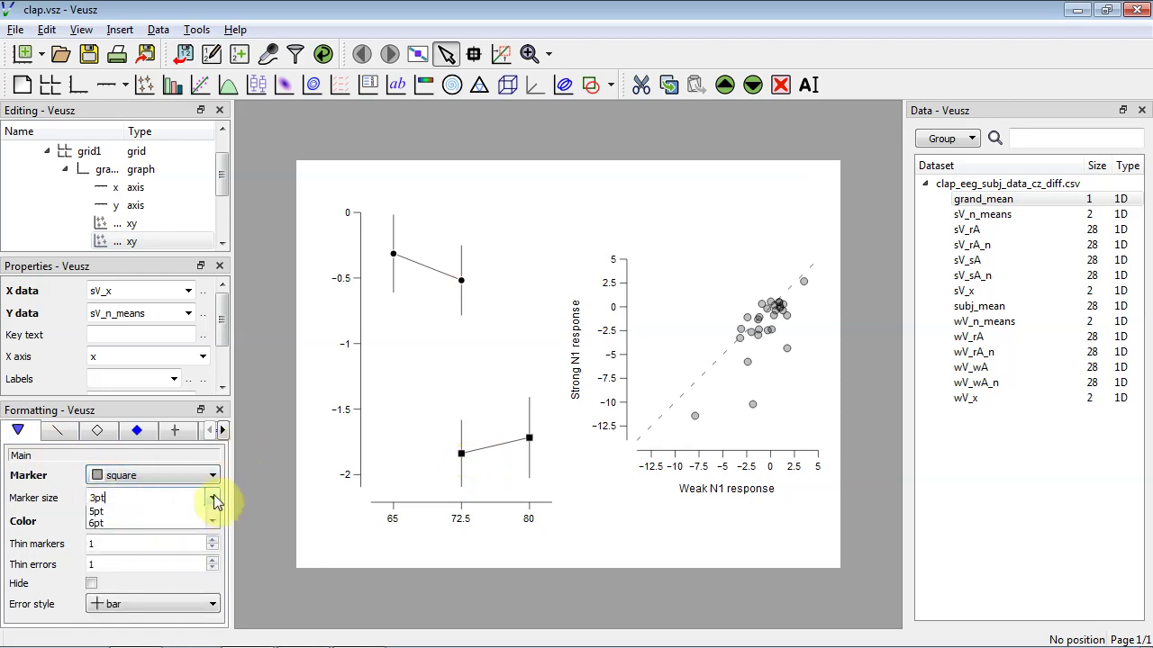
{"action": "left_click", "coordinate": [155, 594]}
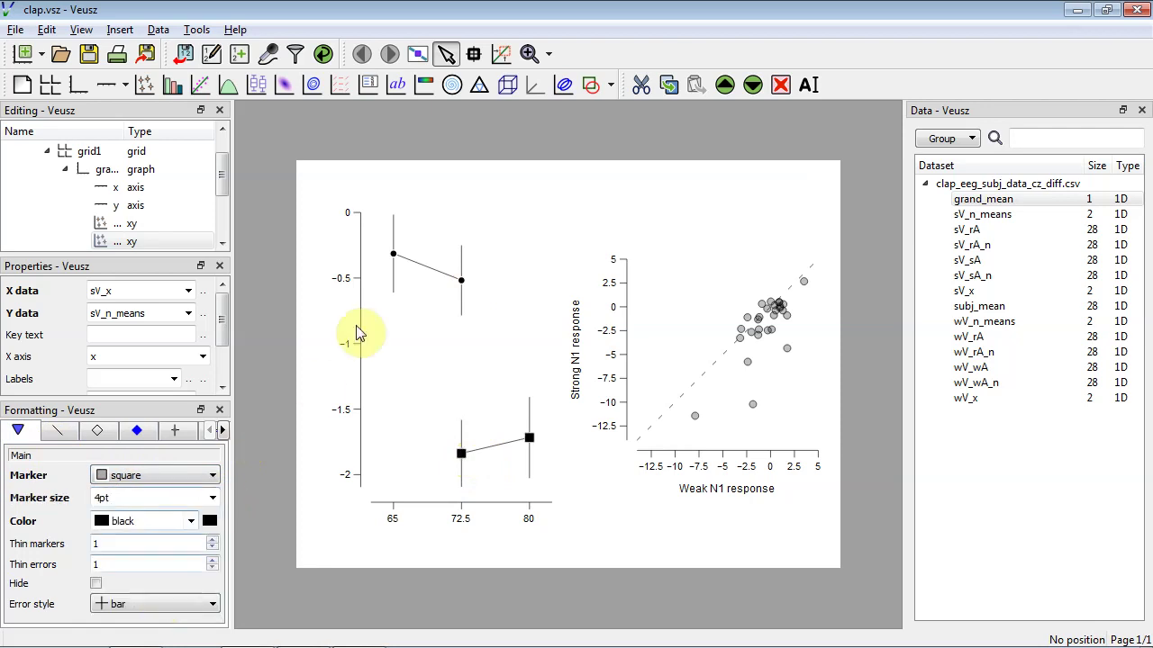
Set the marker size of the wV_n_means circle series to 4pt.
{"action": "left_click", "coordinate": [469, 292]}
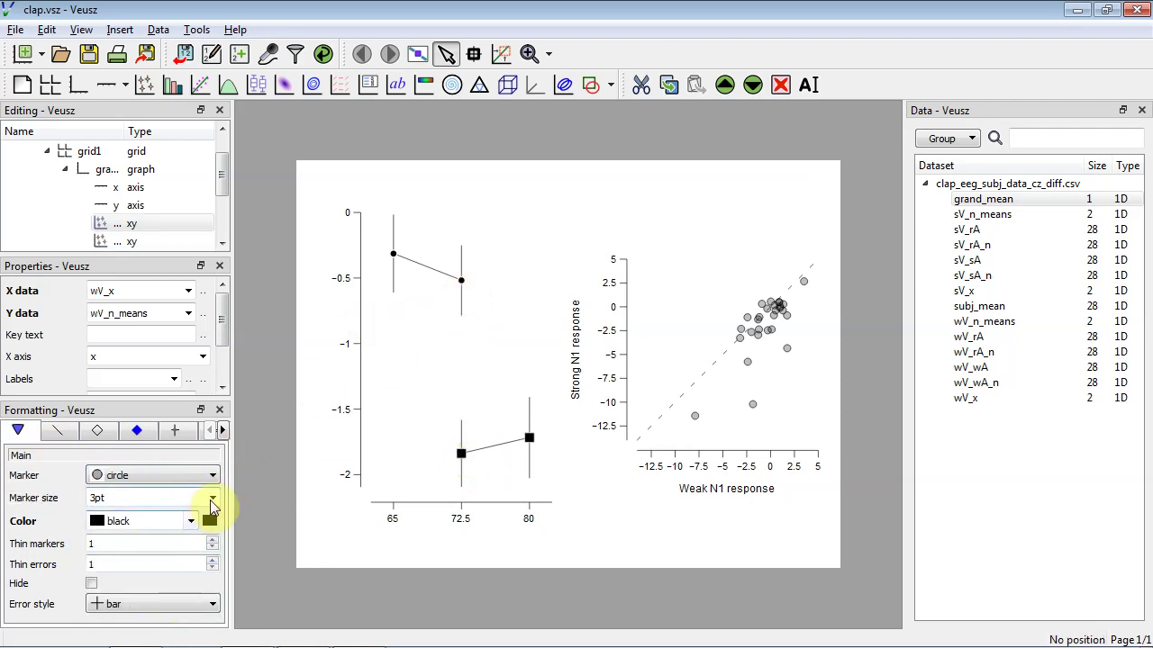
{"action": "left_click", "coordinate": [209, 500]}
{"action": "left_click", "coordinate": [153, 595]}
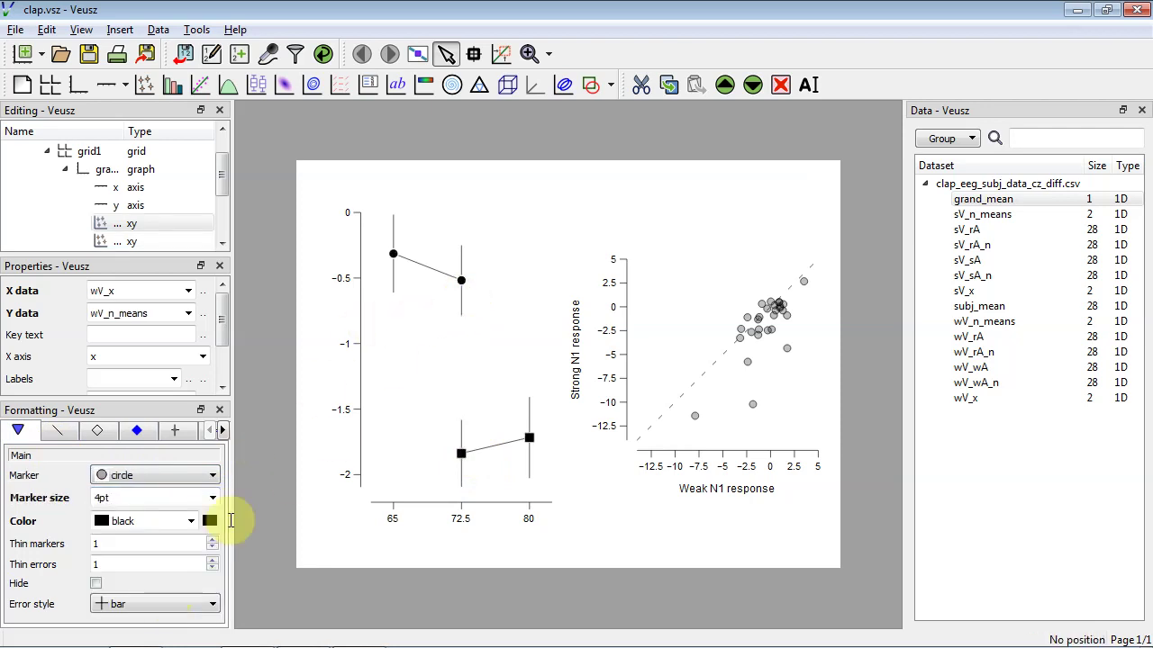
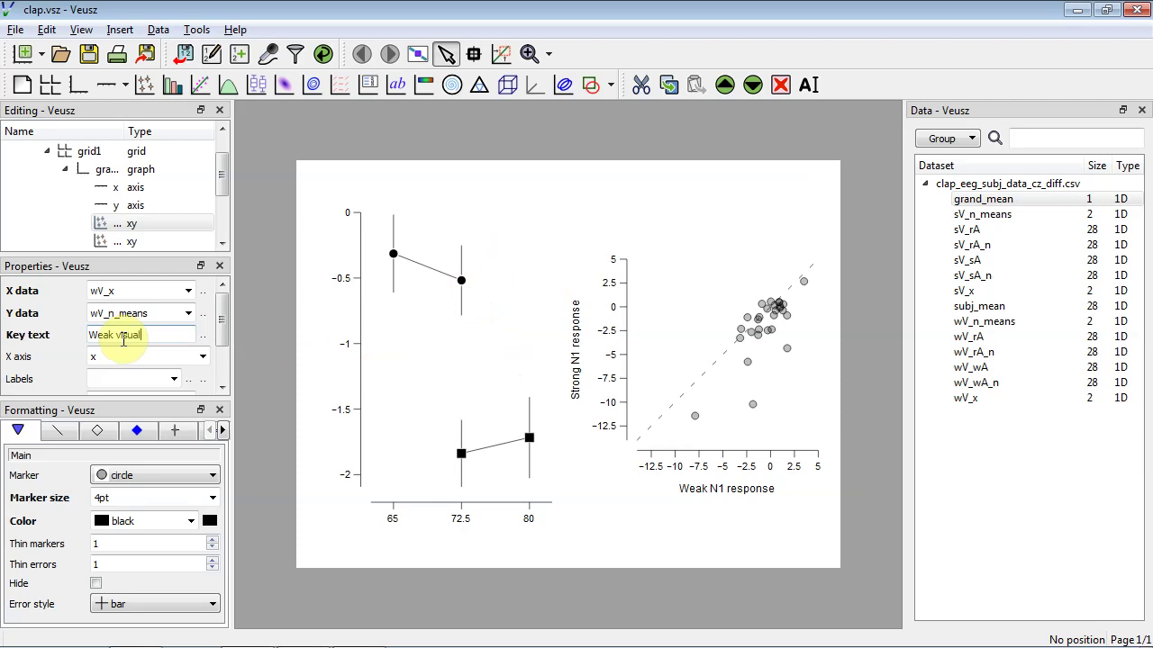
Enter the key text "Weak visual" for the circle series and "Strong visual" for the square series.
{"action": "left_click", "coordinate": [166, 241]}
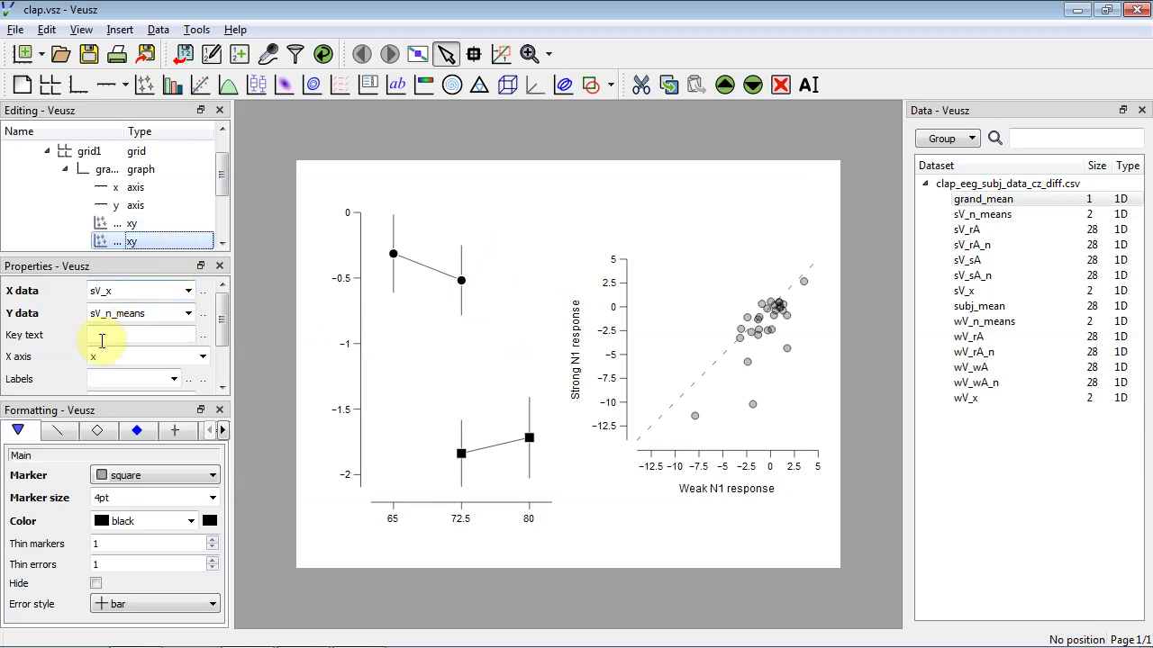
{"action": "left_click", "coordinate": [121, 339]}
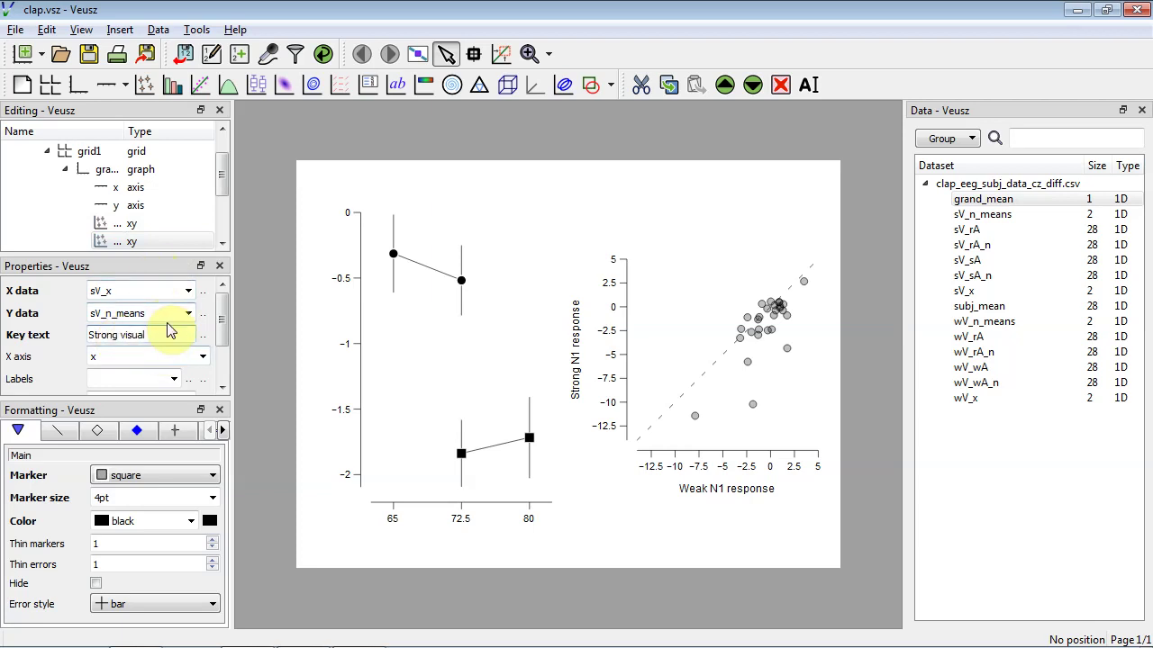
Add a key to the left graph and move it to the graph's upper right corner.
{"action": "left_click", "coordinate": [119, 29]}
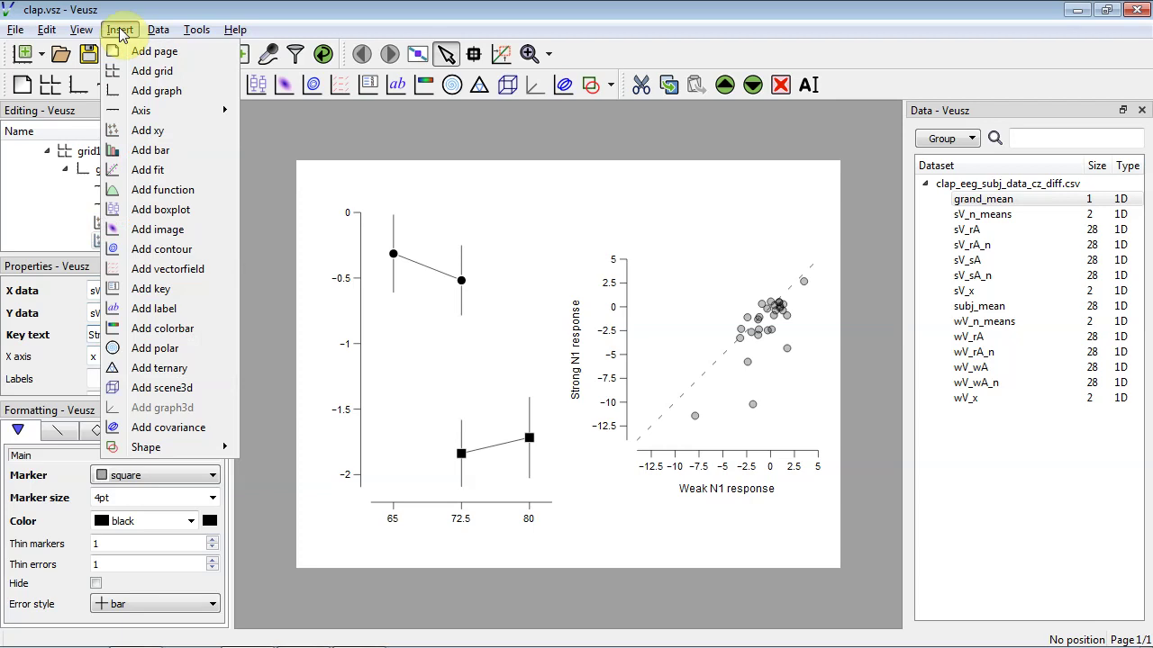
{"action": "left_click", "coordinate": [151, 289]}
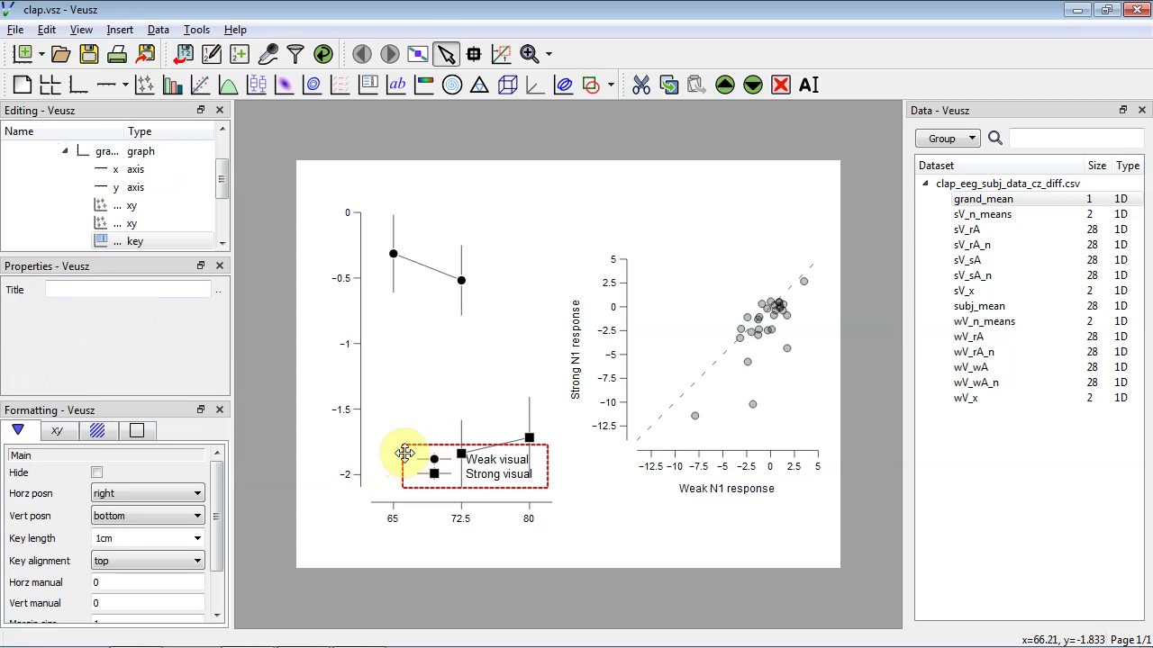
{"action": "left_click_drag", "start_coordinate": [404, 453], "coordinate": [466, 207]}
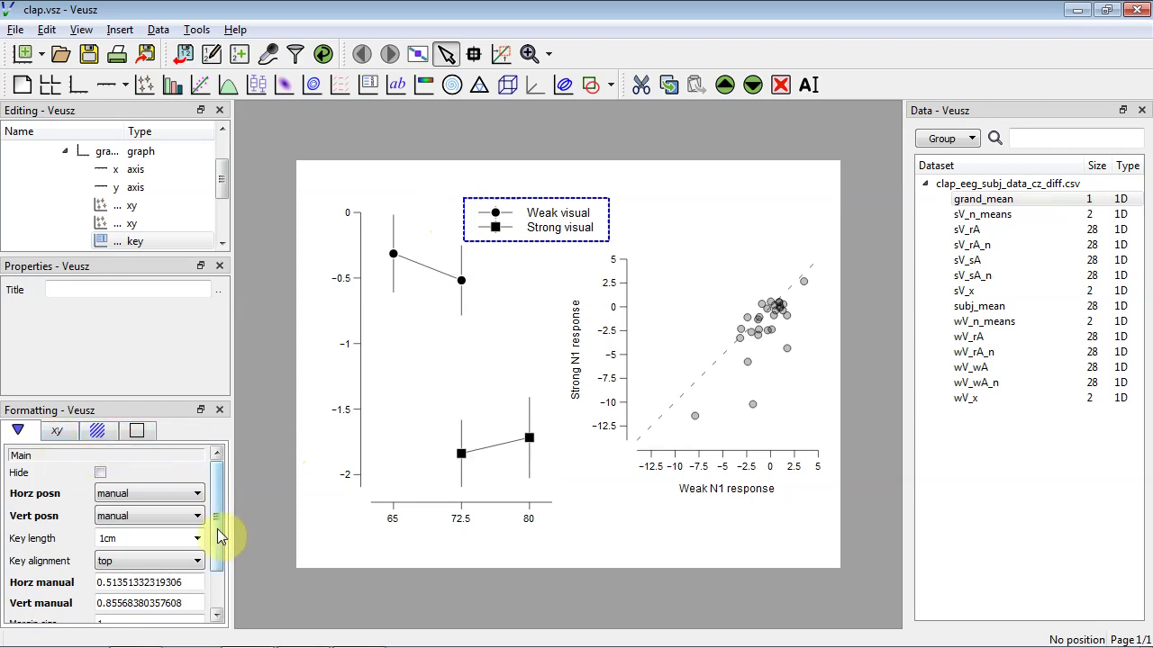
Swap the key's symbols and text, and shift the key up and left to about 0.36 horizontally and 0.91 vertically.
{"action": "left_click_drag", "start_coordinate": [218, 532], "coordinate": [221, 591]}
{"action": "left_click", "coordinate": [100, 610]}
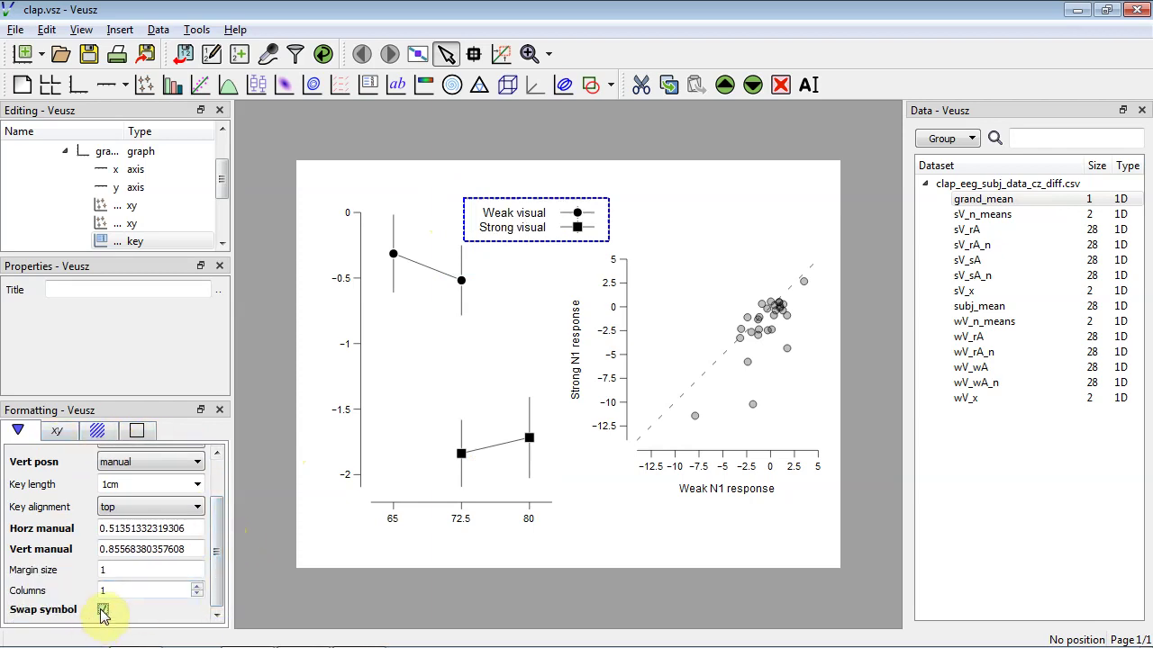
{"action": "left_click_drag", "start_coordinate": [541, 235], "coordinate": [514, 219]}
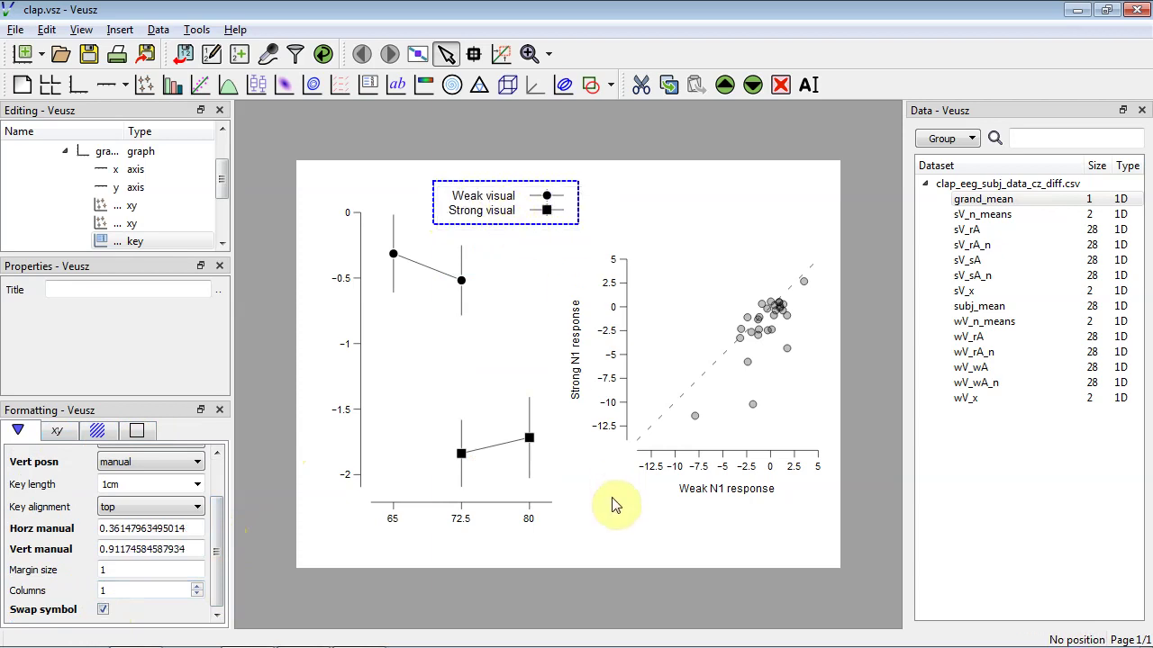
Label the left graph's x axis "Sound level (dB SPL)".
{"action": "left_click", "coordinate": [636, 568]}
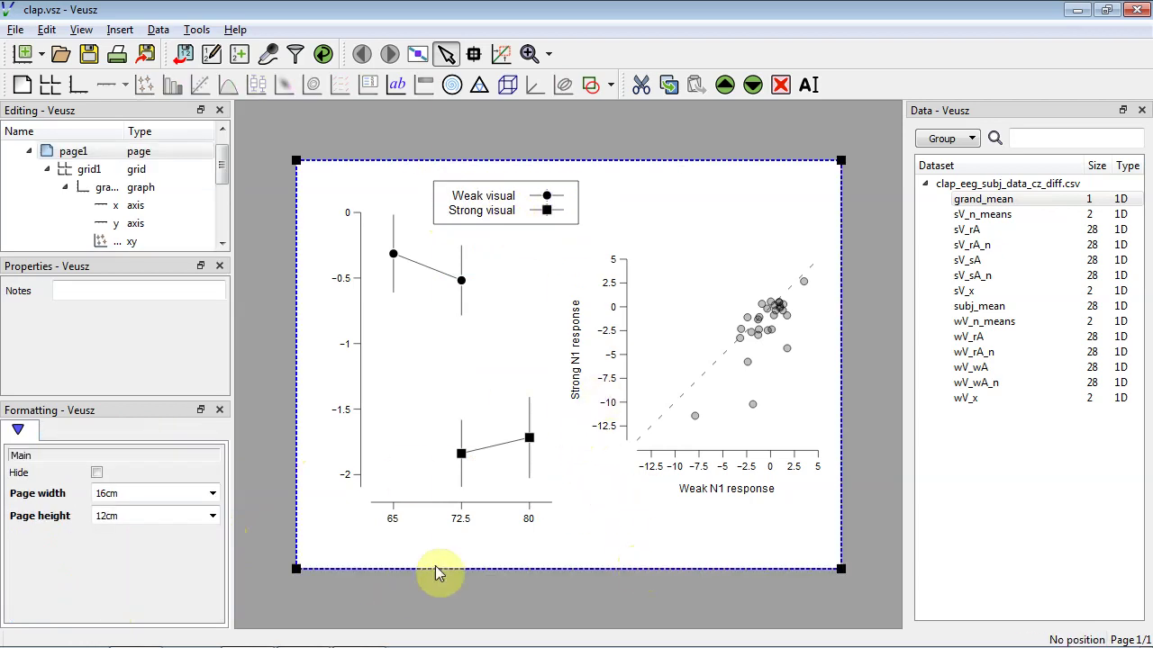
{"action": "left_click", "coordinate": [464, 513]}
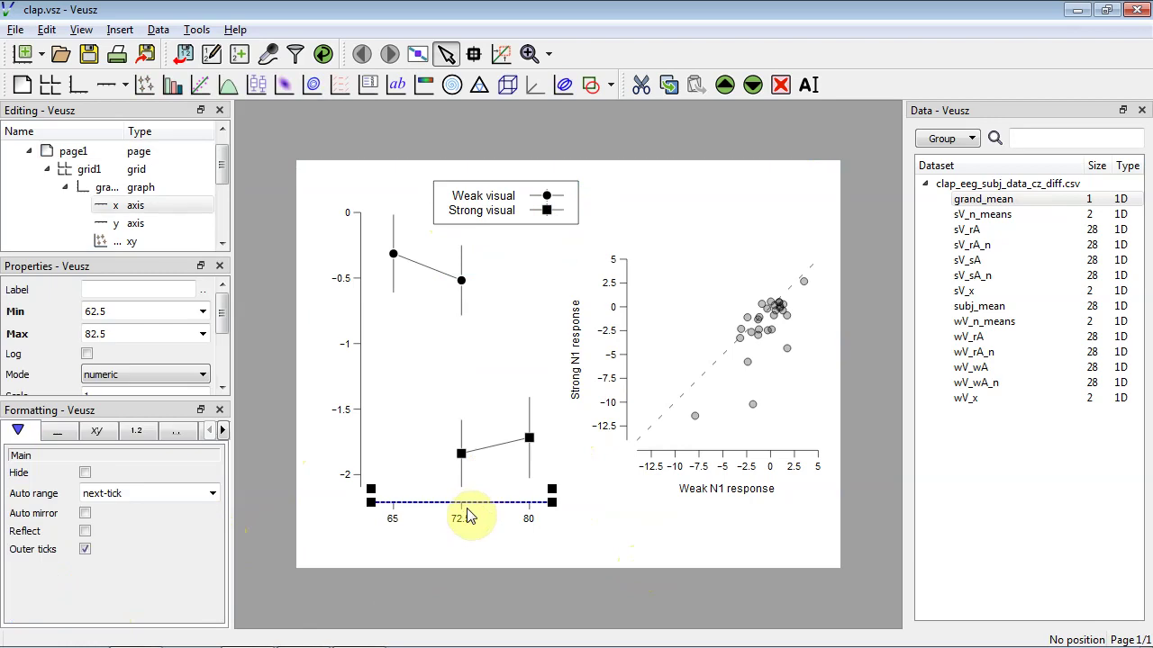
{"action": "left_click", "coordinate": [125, 290]}
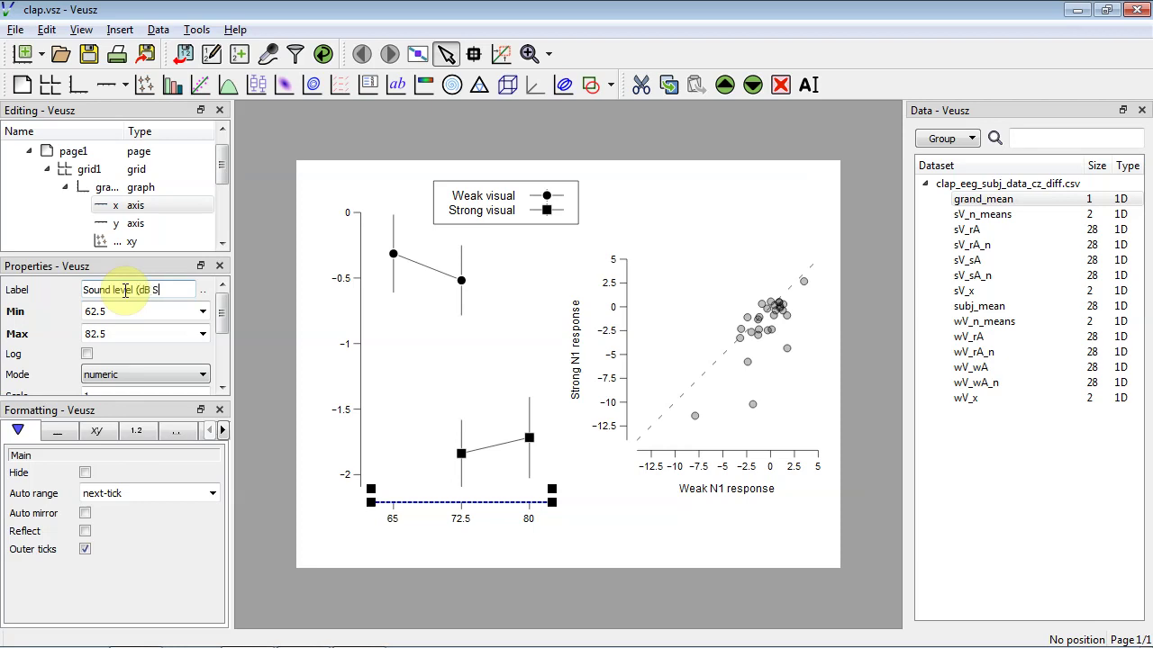
{"action": "key", "text": "Return"}
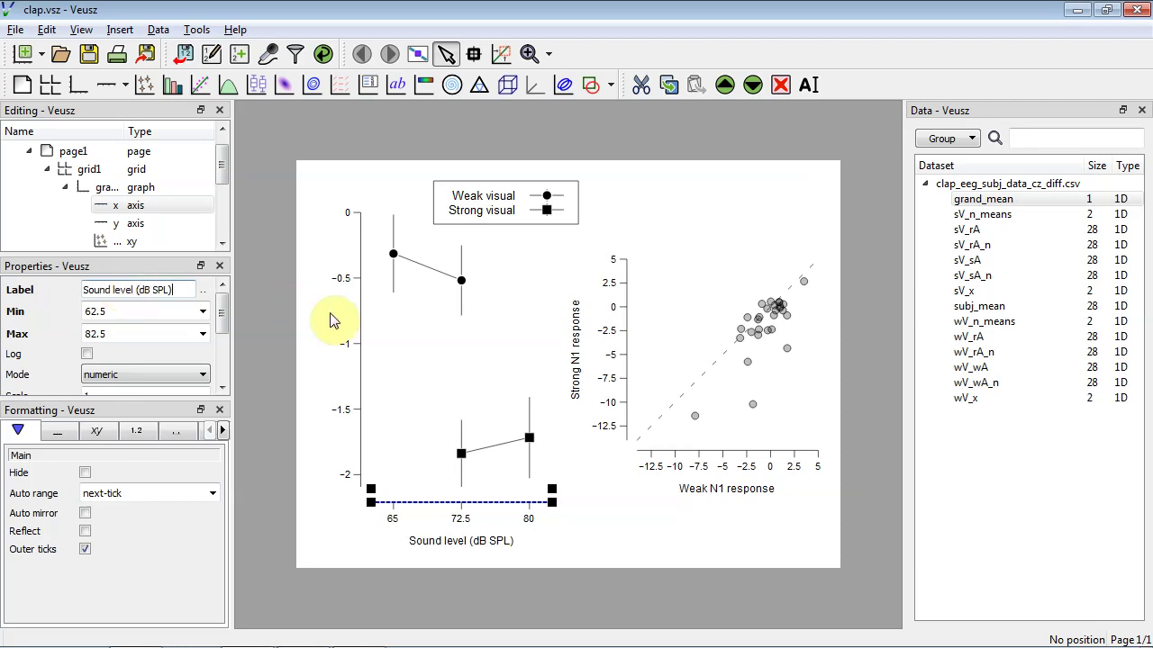
Label the left graph's y axis "N1 ({\mu}V)" and save the document.
{"action": "left_click", "coordinate": [363, 336]}
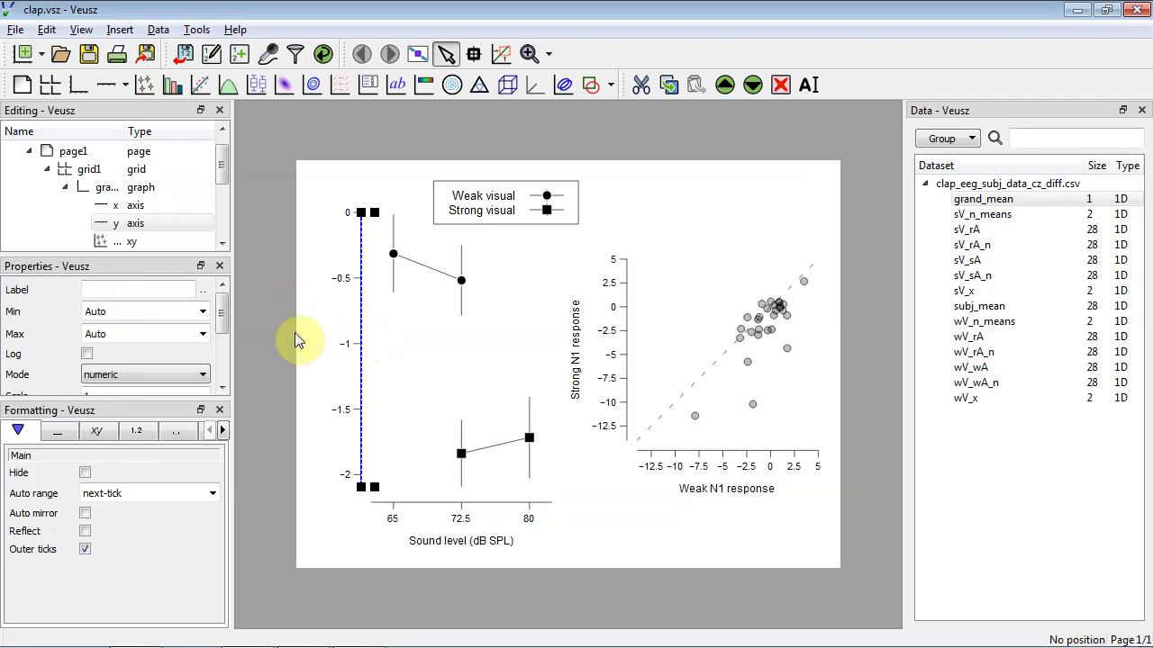
{"action": "left_click", "coordinate": [147, 290]}
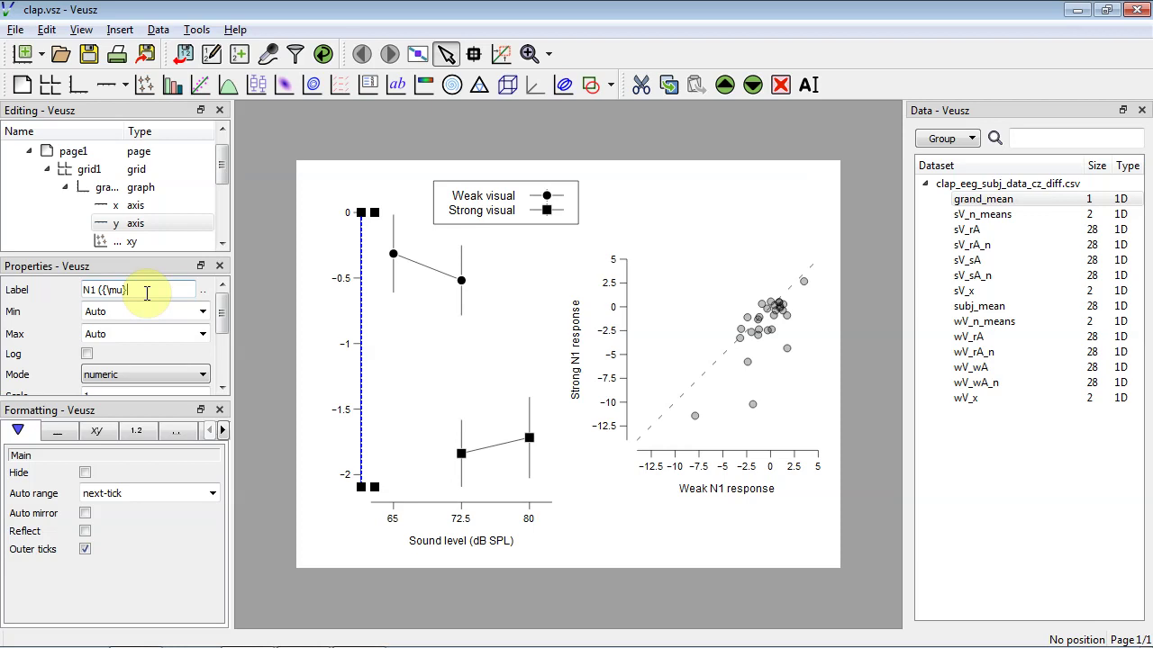
{"action": "key", "text": "Return"}
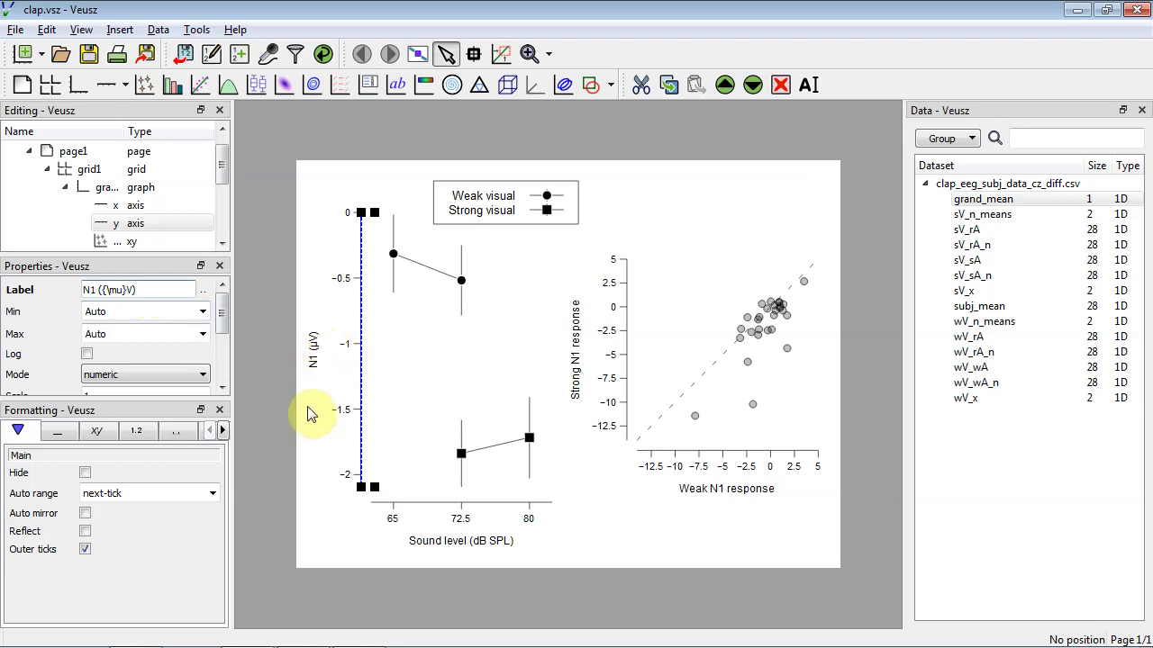
{"action": "left_click", "coordinate": [664, 557]}
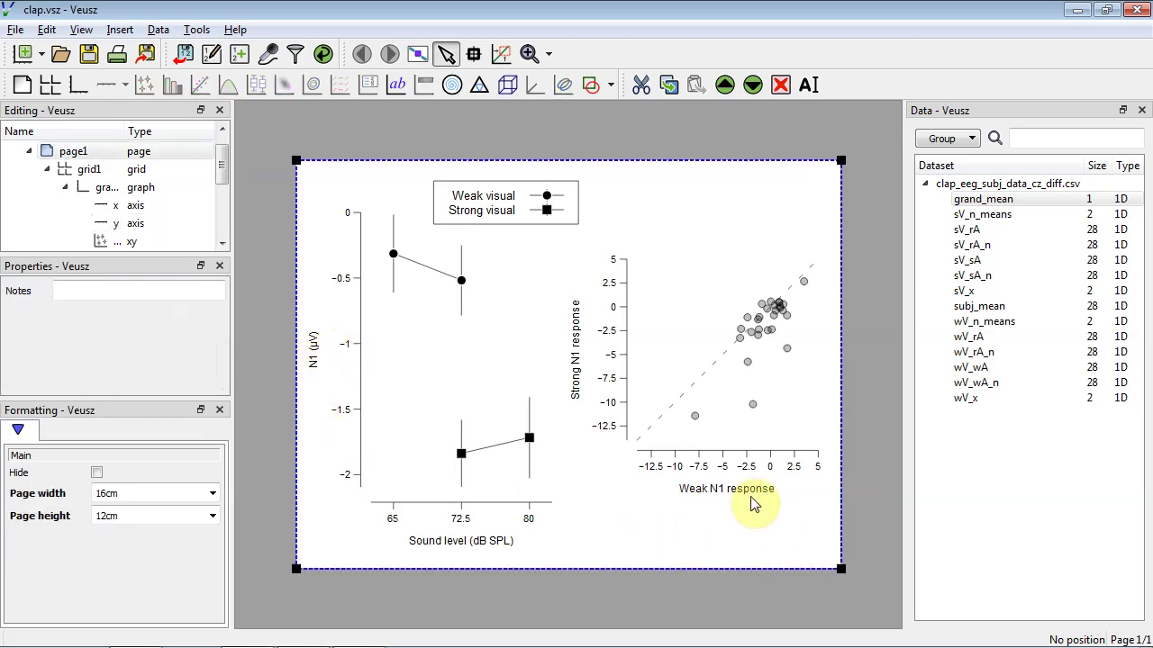
{"action": "left_click", "coordinate": [87, 54]}
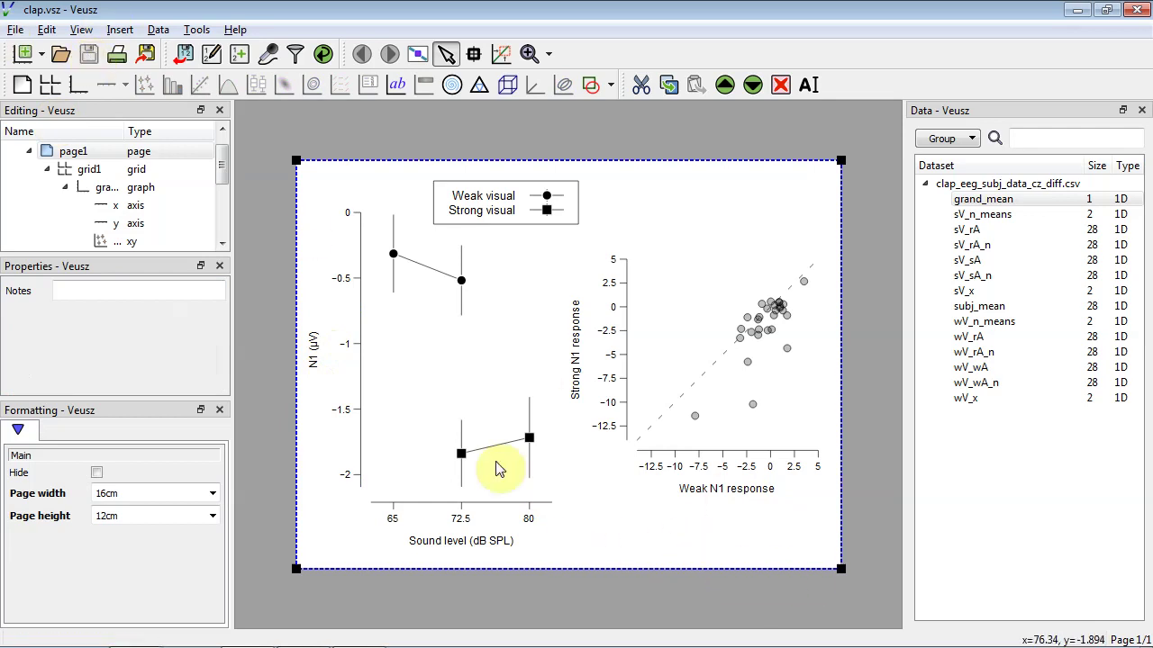
Shrink the left graph to margins of about 1.49 cm left, 0.23 cm right, 1.84 cm top and 2.7 cm bottom.
{"action": "left_click", "coordinate": [497, 378]}
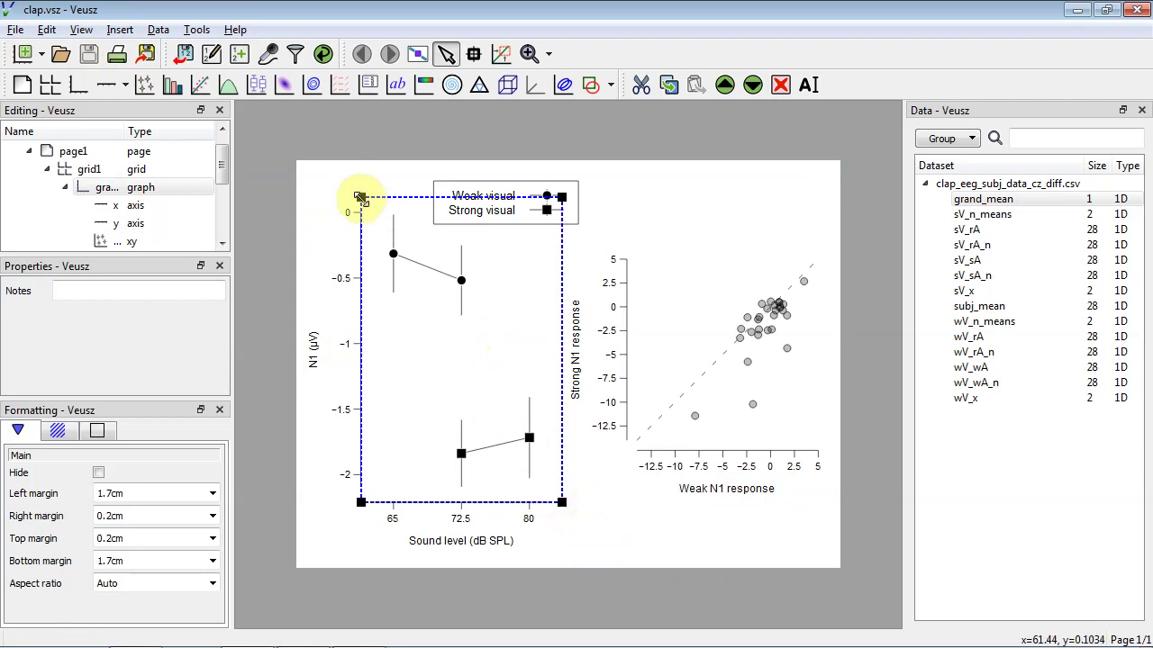
{"action": "left_click_drag", "start_coordinate": [361, 197], "coordinate": [353, 253]}
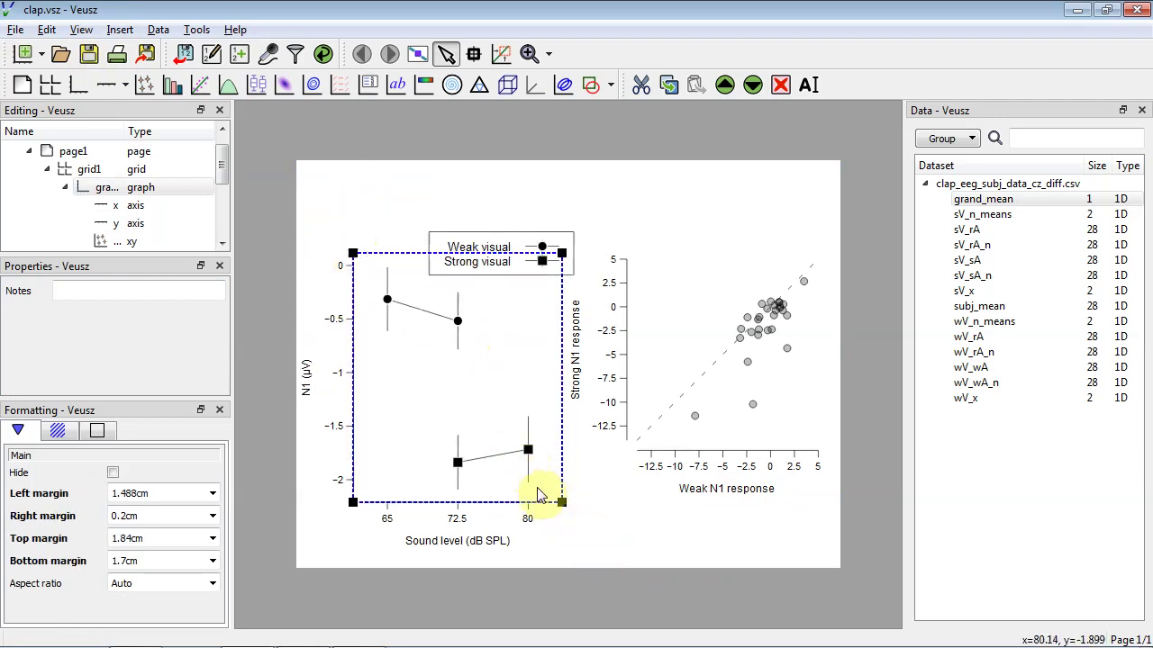
{"action": "left_click_drag", "start_coordinate": [561, 502], "coordinate": [555, 464]}
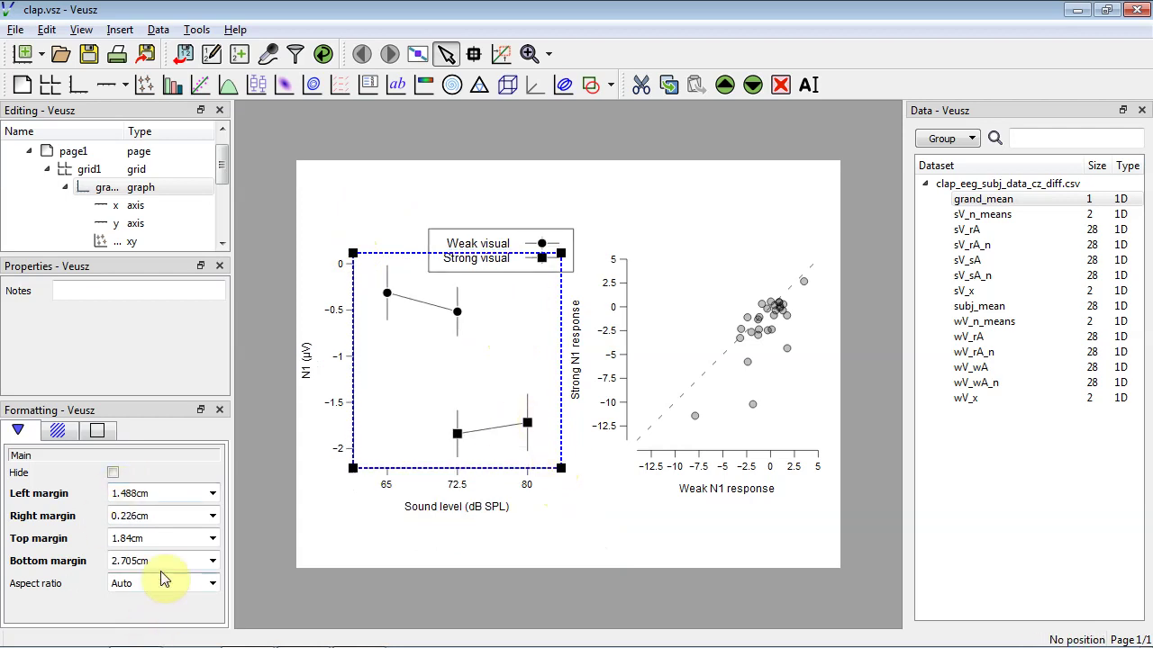
Set the left graph's aspect ratio to 1.
{"action": "key", "text": "BackSpace"}
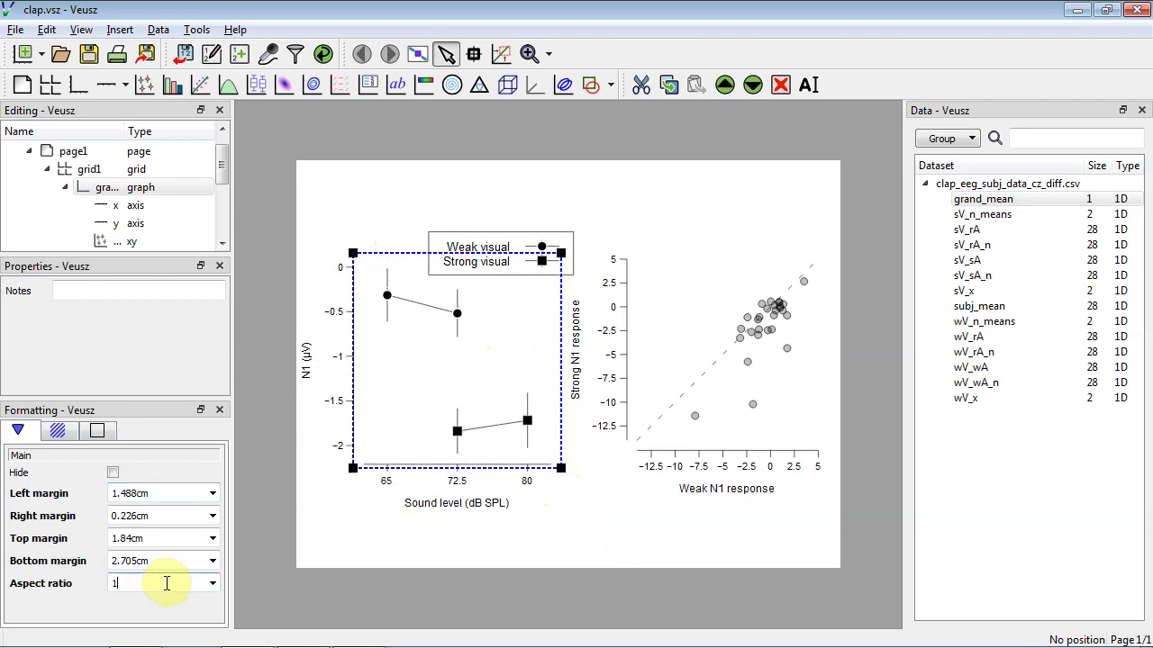
Shrink the page to about 15.95 by 10.07 cm, and enlarge the grid to margins of about 0.27 cm left and 0.09 cm top.
{"action": "left_click", "coordinate": [541, 202]}
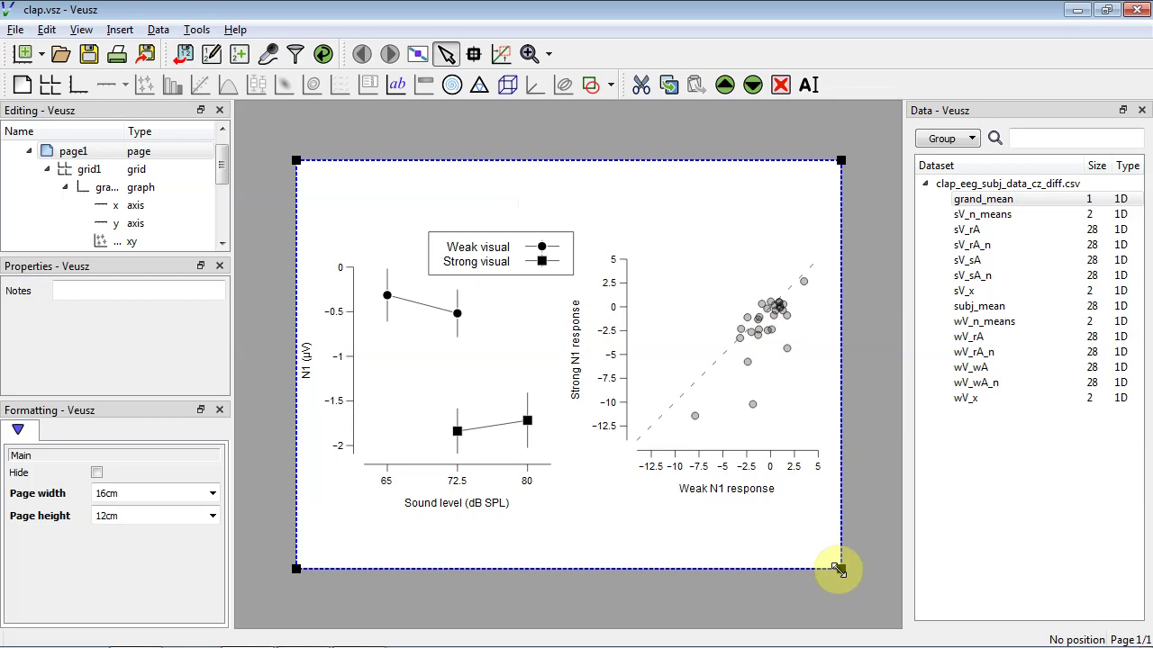
{"action": "left_click_drag", "start_coordinate": [837, 569], "coordinate": [837, 513]}
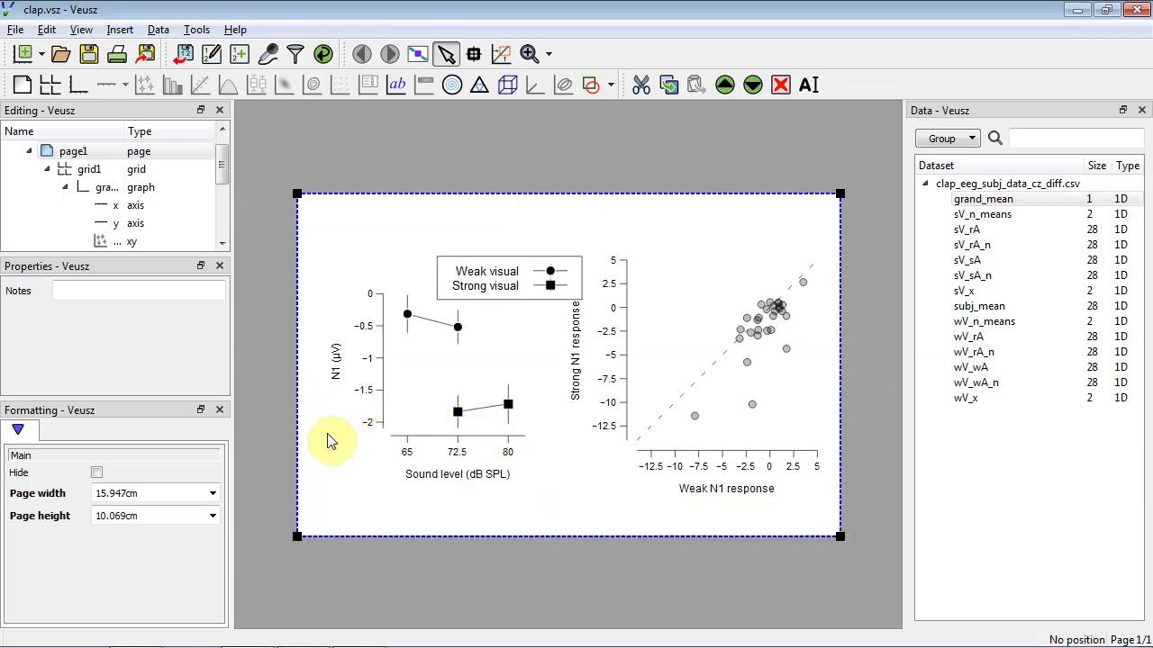
{"action": "left_click", "coordinate": [144, 172]}
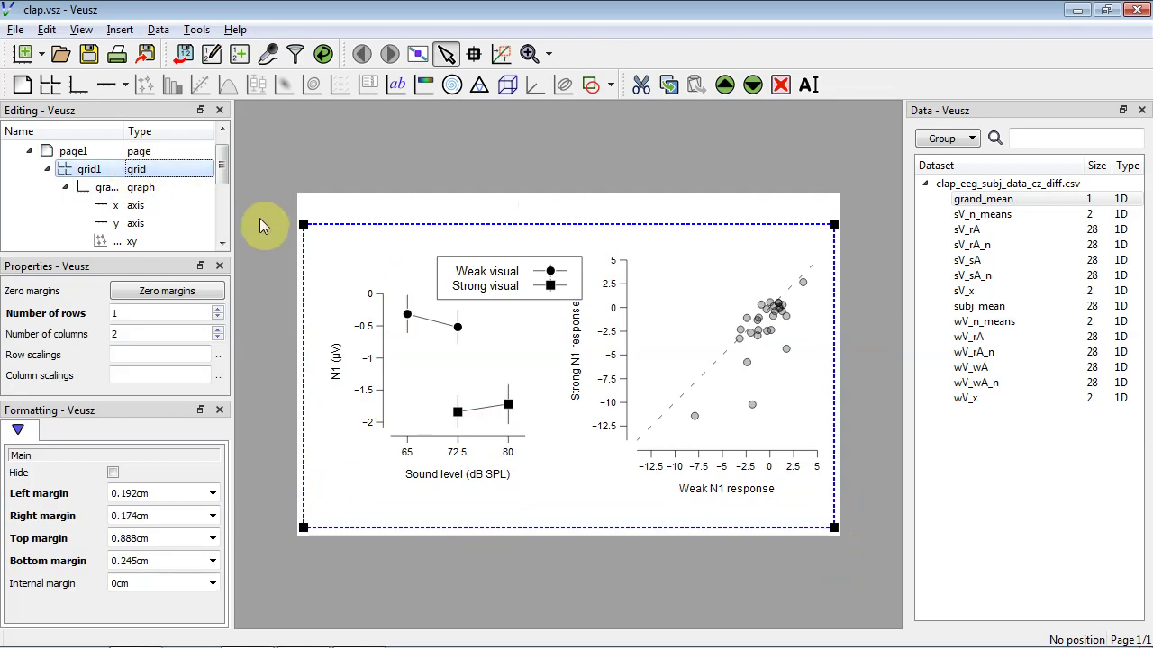
{"action": "left_click_drag", "start_coordinate": [303, 225], "coordinate": [304, 196]}
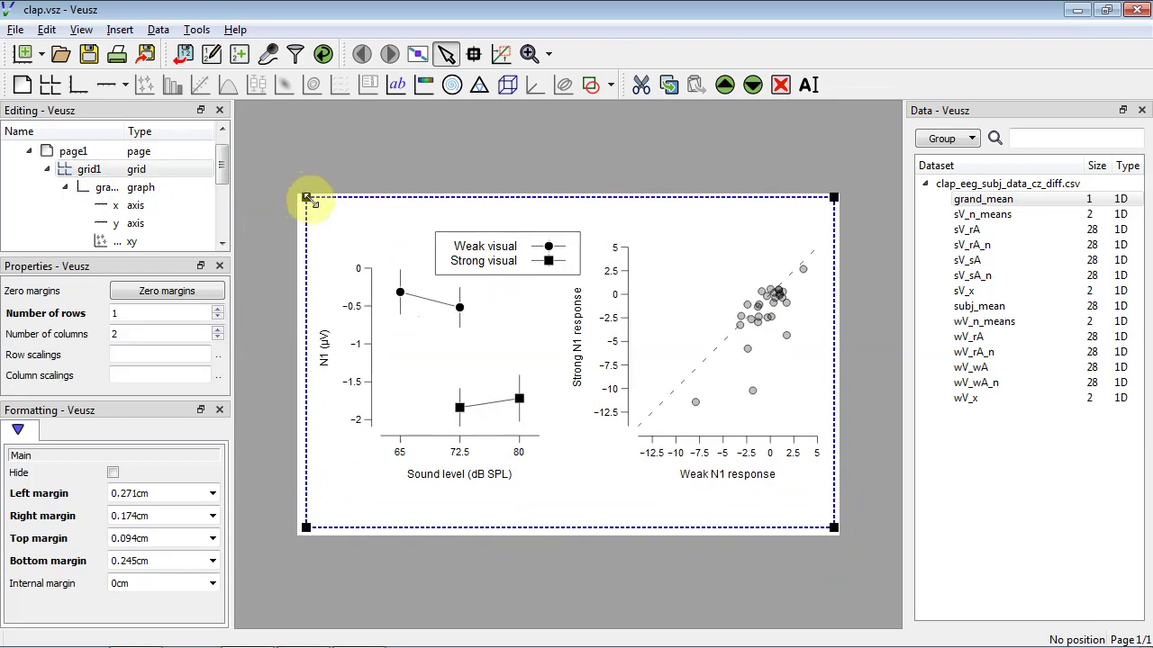
Set the text size of the left graph's key to 8pt.
{"action": "left_click", "coordinate": [501, 248]}
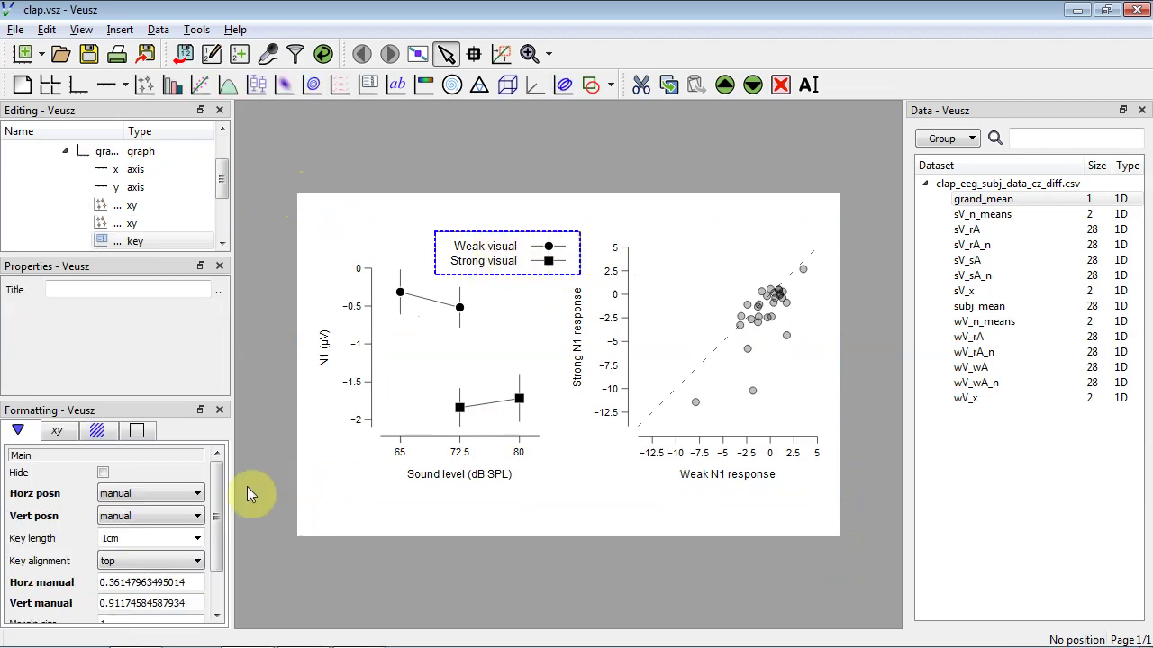
{"action": "left_click", "coordinate": [56, 430]}
{"action": "left_click", "coordinate": [217, 500]}
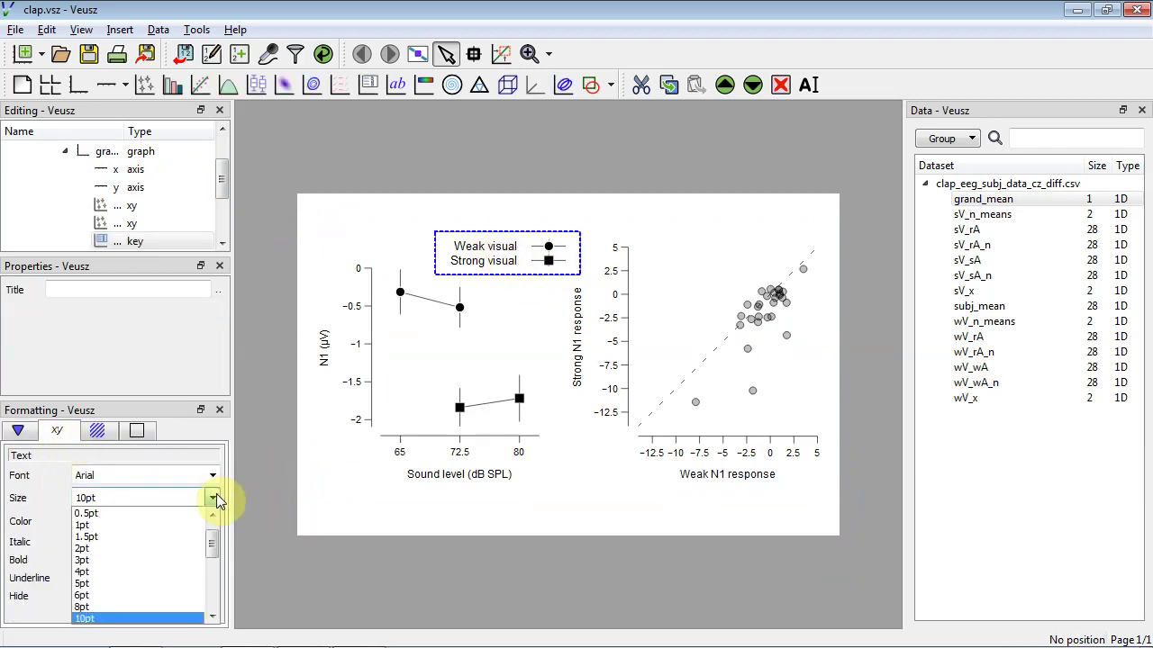
{"action": "left_click", "coordinate": [164, 612]}
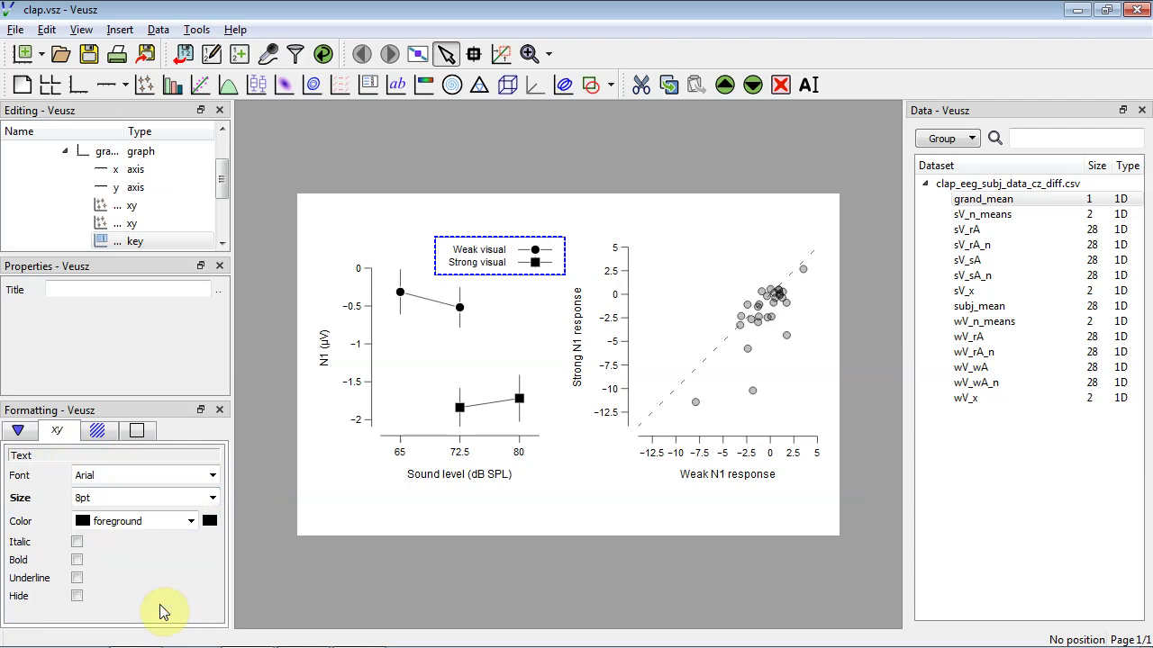
{"action": "left_click", "coordinate": [524, 202]}
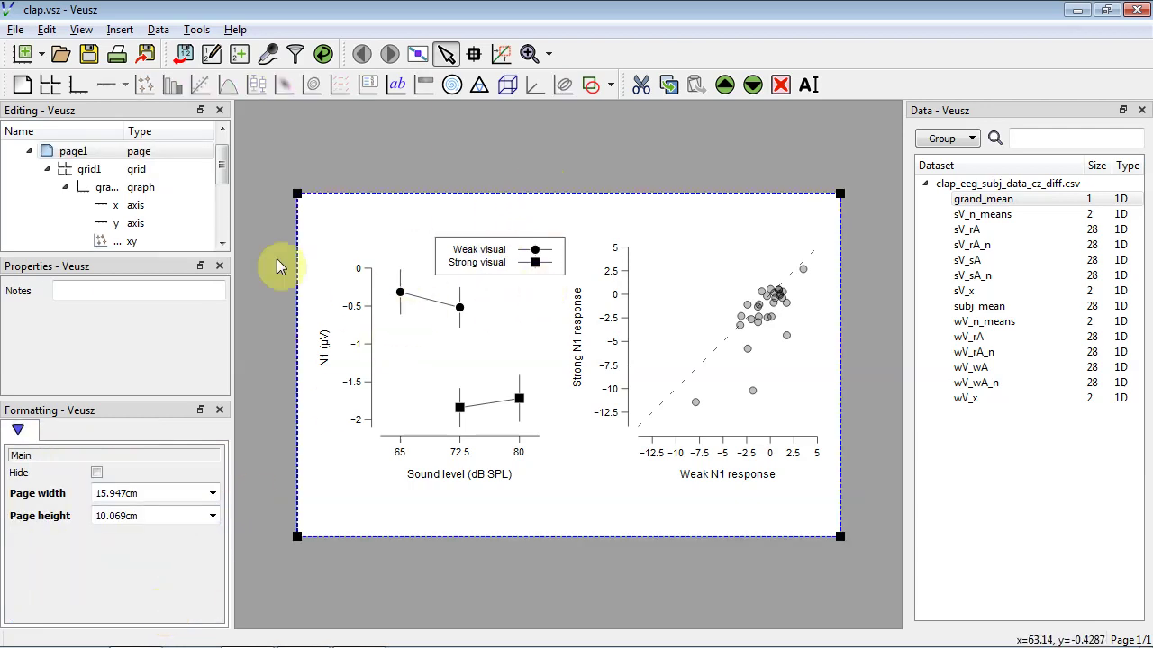
Enlarge the left graph to margins of about 1.33 cm left, 0.2 cm right and 1.41 cm bottom.
{"action": "left_click", "coordinate": [153, 186]}
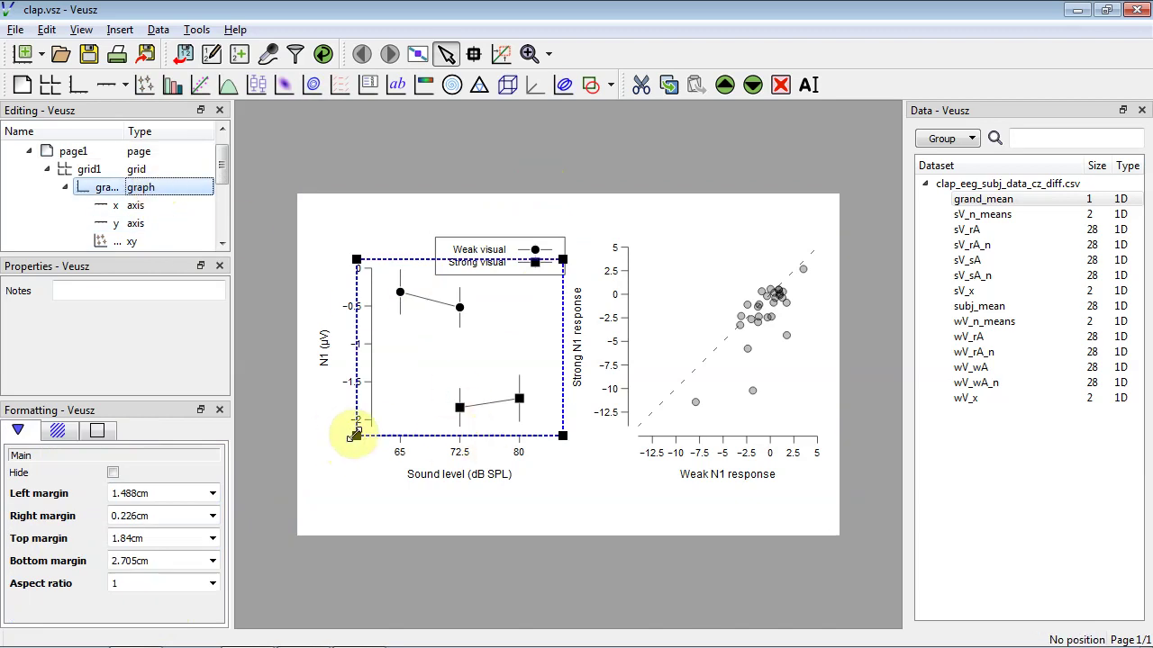
{"action": "left_click_drag", "start_coordinate": [356, 436], "coordinate": [343, 437]}
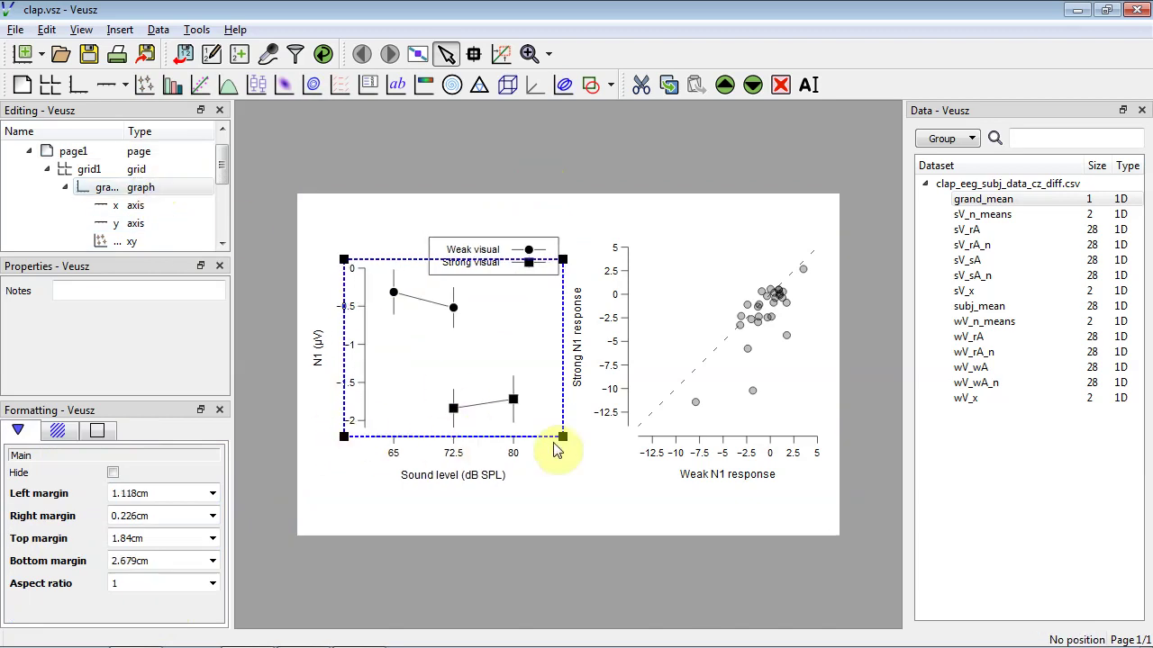
{"action": "left_click_drag", "start_coordinate": [561, 436], "coordinate": [564, 461]}
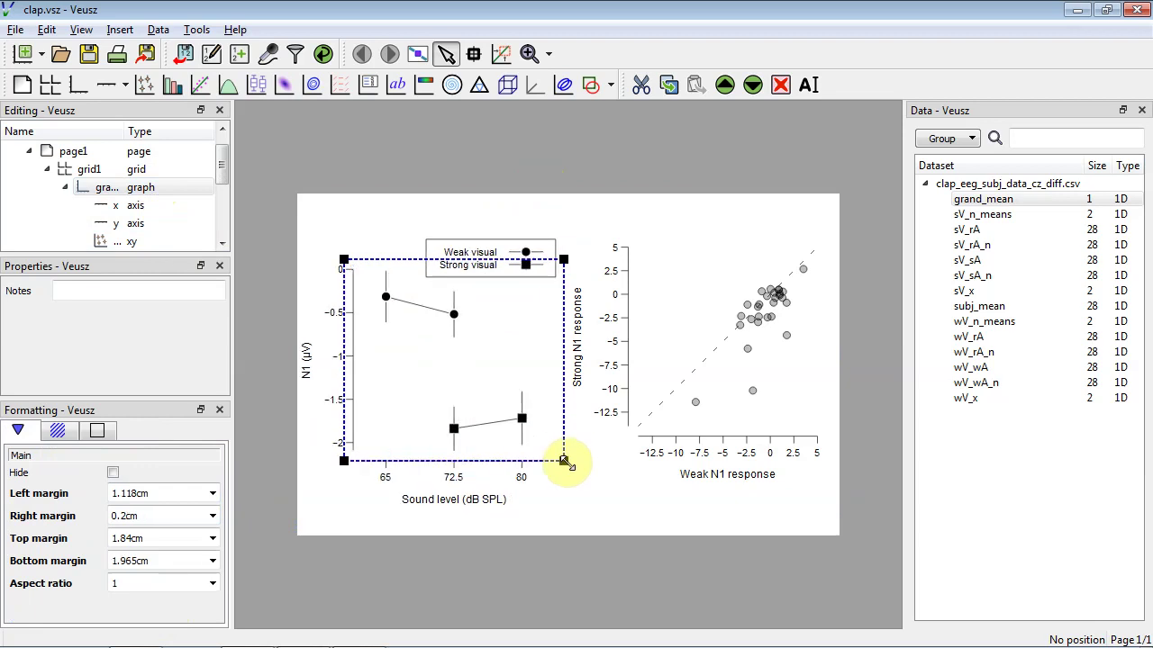
{"action": "left_click_drag", "start_coordinate": [343, 460], "coordinate": [351, 460]}
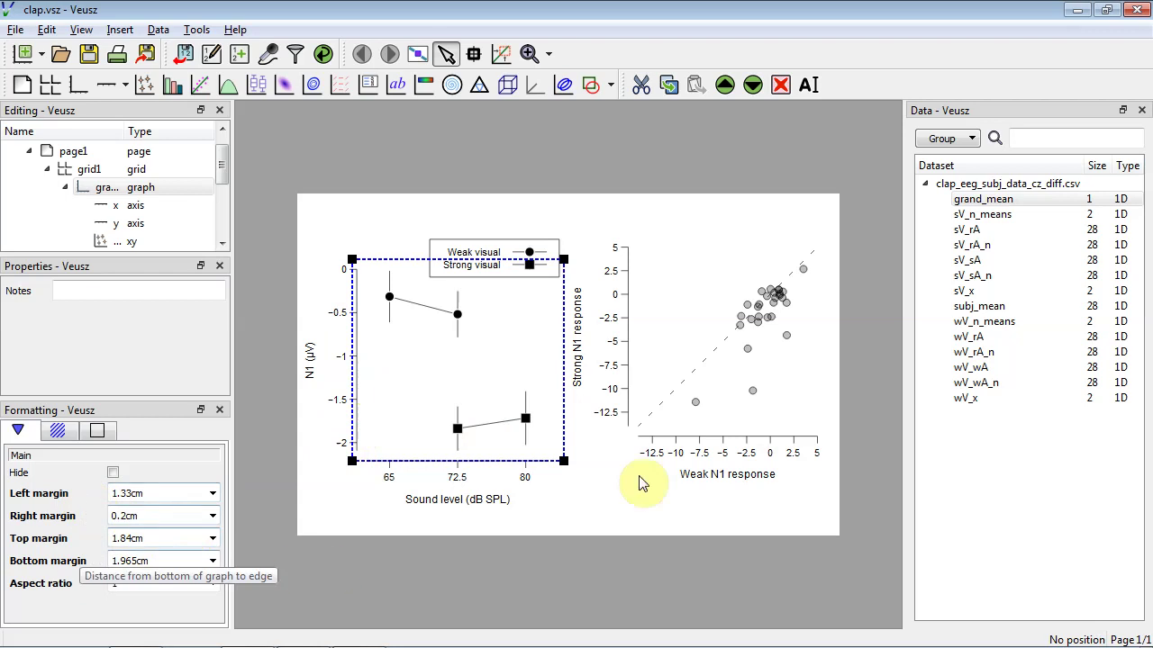
{"action": "left_click_drag", "start_coordinate": [561, 461], "coordinate": [562, 481]}
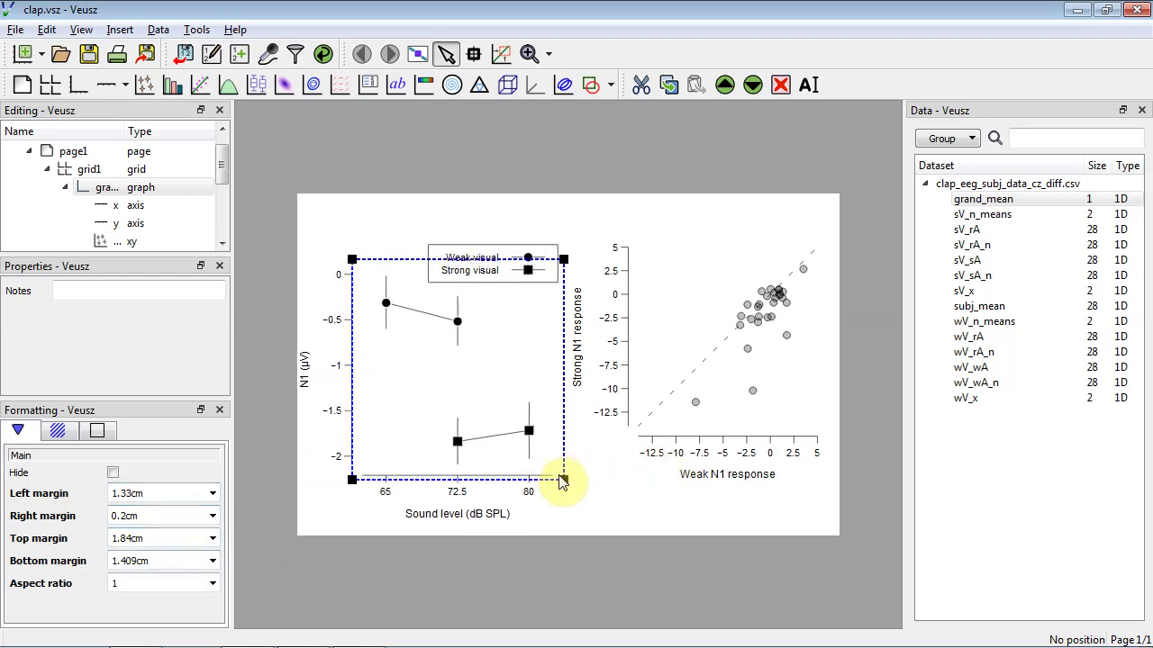
Copy the left graph's bottom, top, right and left margins to all graph widgets.
{"action": "left_click", "coordinate": [98, 561]}
{"action": "mouse_move", "coordinate": [187, 596]}
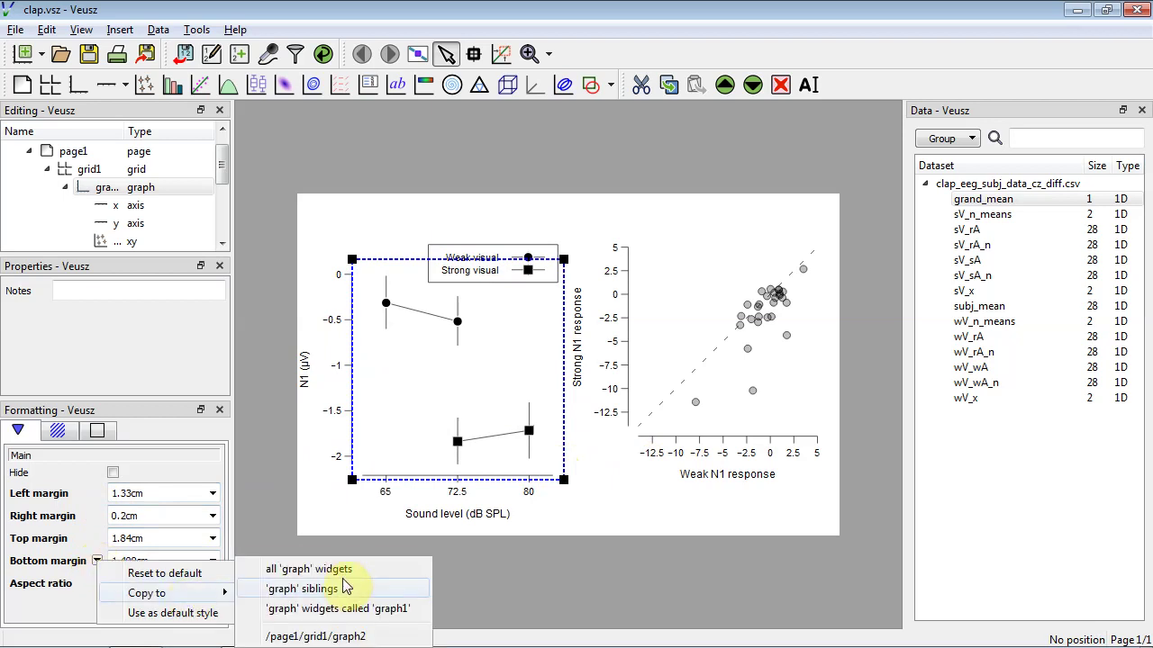
{"action": "left_click", "coordinate": [349, 573]}
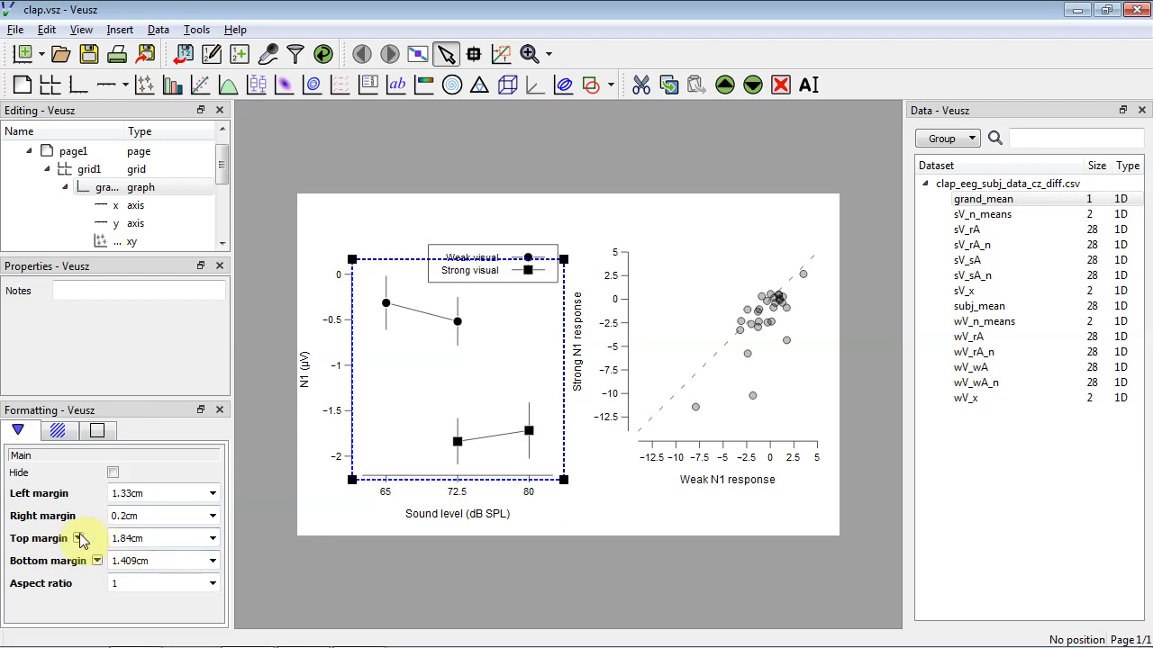
{"action": "left_click", "coordinate": [78, 538]}
{"action": "mouse_move", "coordinate": [185, 573]}
{"action": "left_click", "coordinate": [261, 562]}
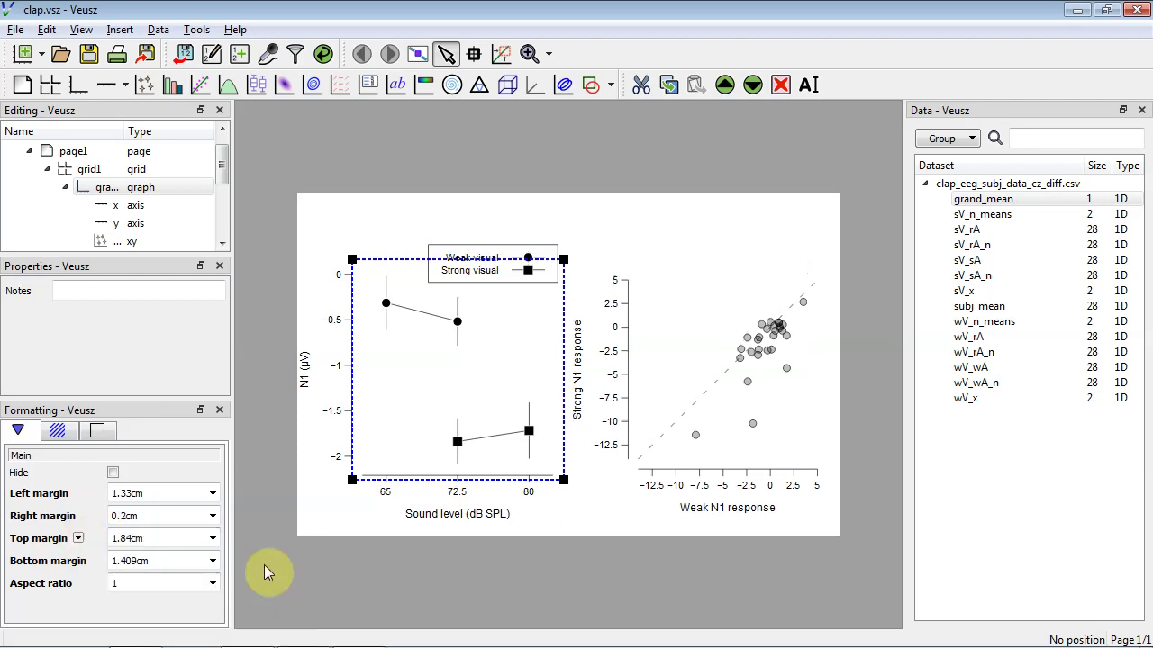
{"action": "left_click", "coordinate": [86, 516]}
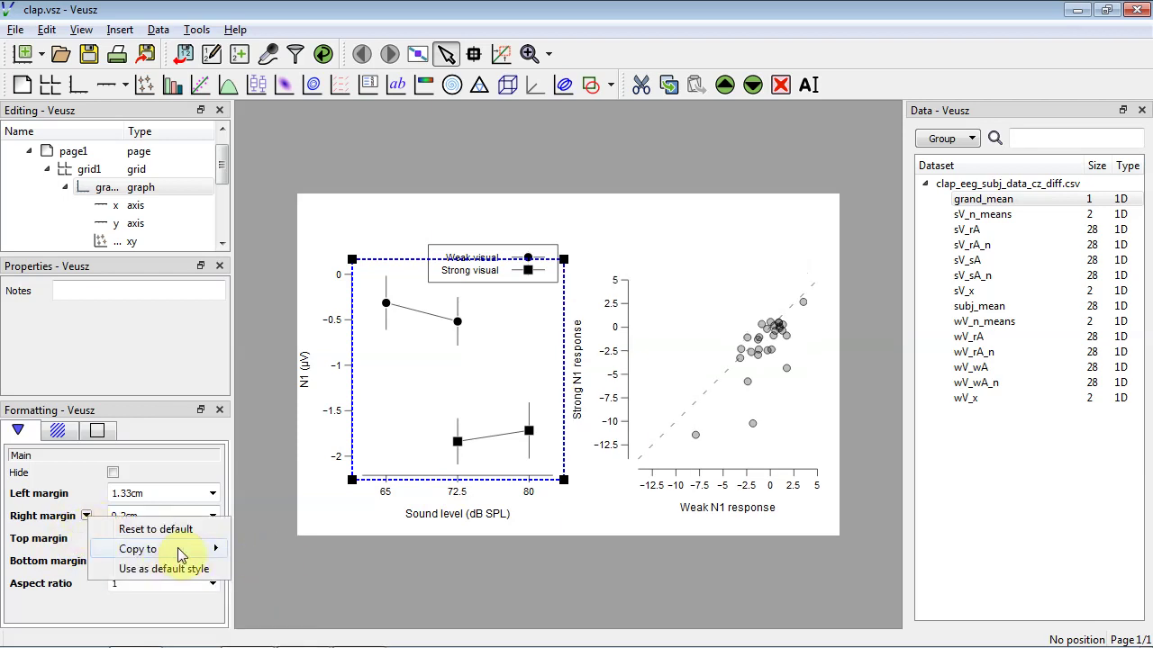
{"action": "mouse_move", "coordinate": [180, 547]}
{"action": "left_click", "coordinate": [261, 565]}
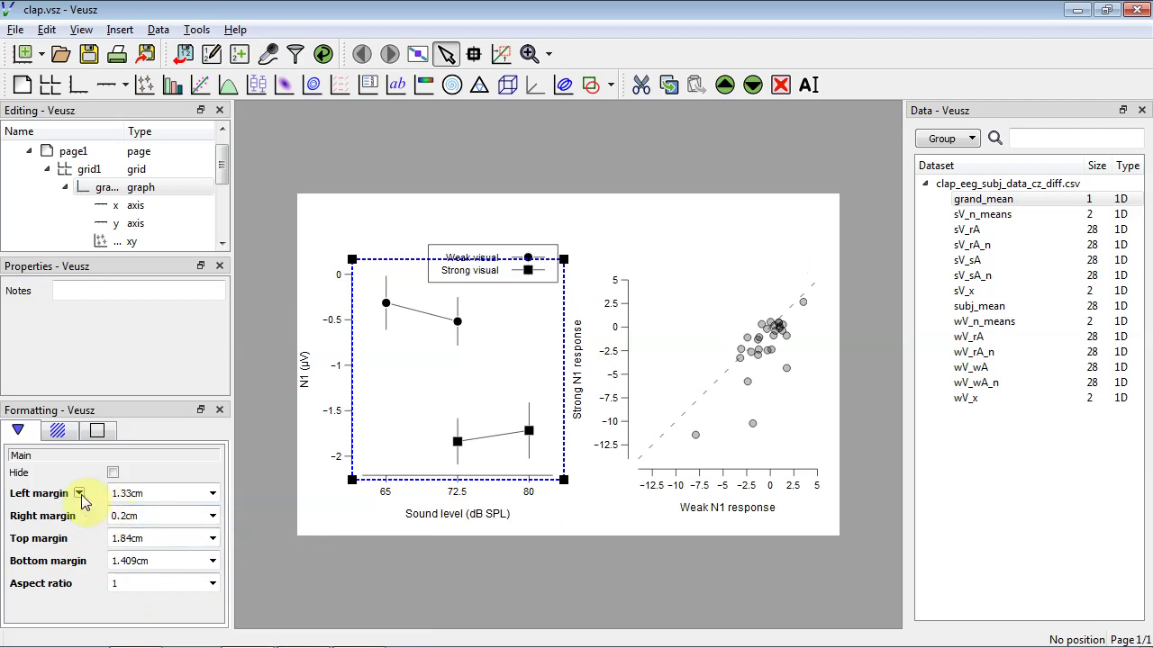
{"action": "left_click", "coordinate": [80, 494]}
{"action": "left_click", "coordinate": [256, 535]}
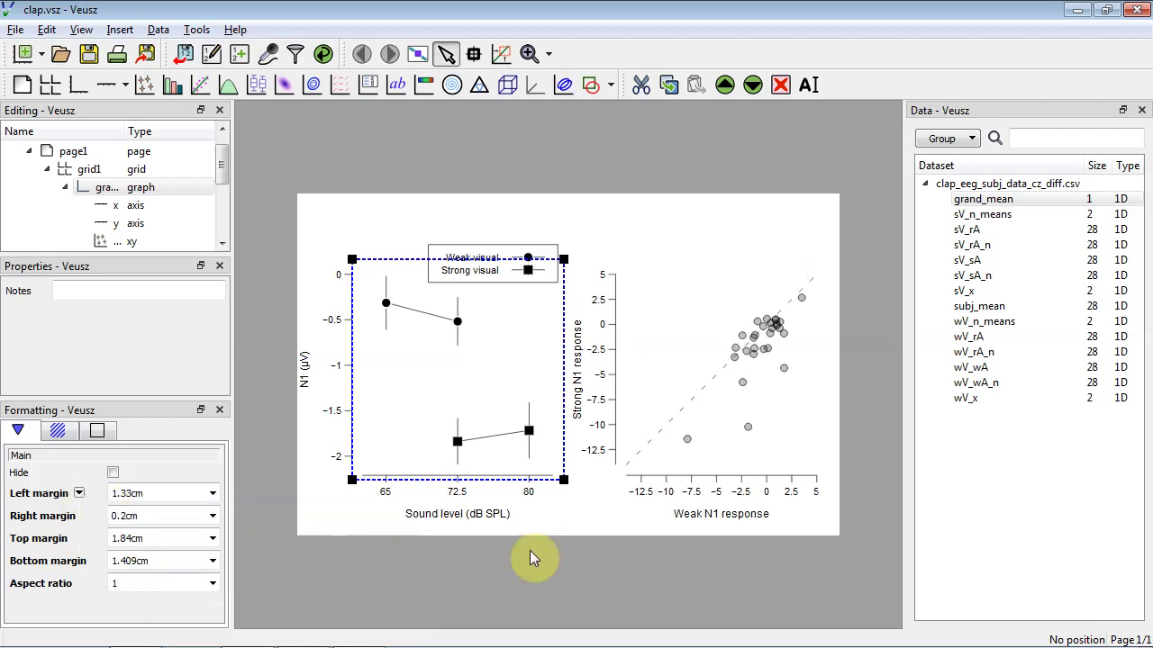
{"action": "left_click", "coordinate": [610, 515]}
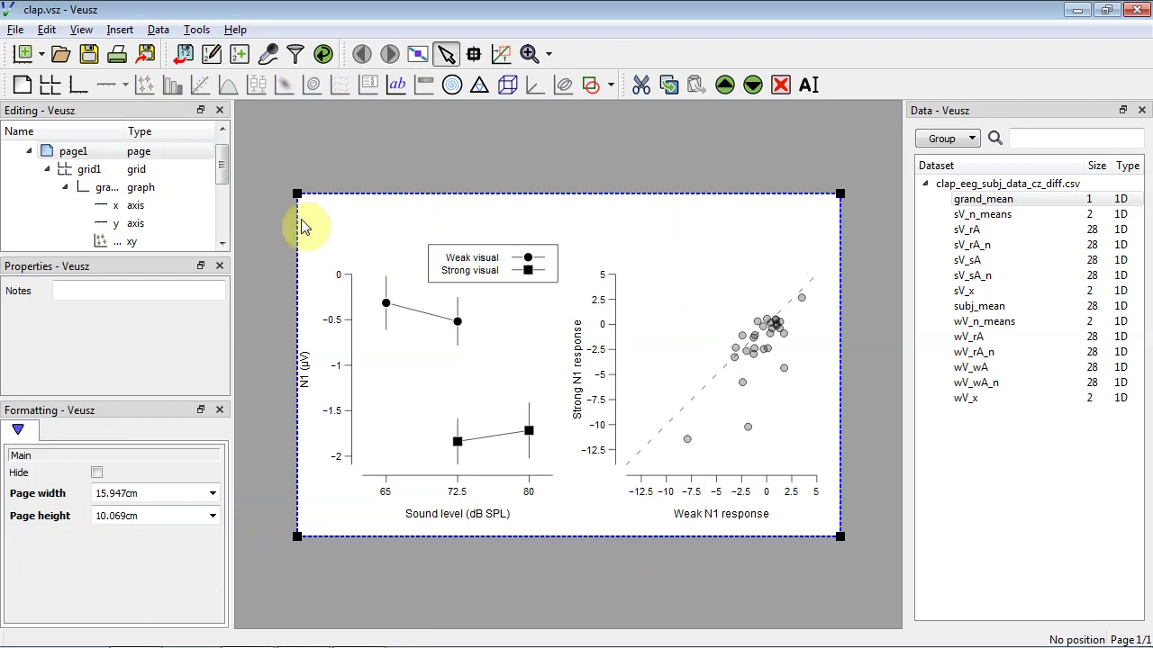
Try reducing the page height to about 9.38 cm, and undo the resize.
{"action": "left_click", "coordinate": [378, 301]}
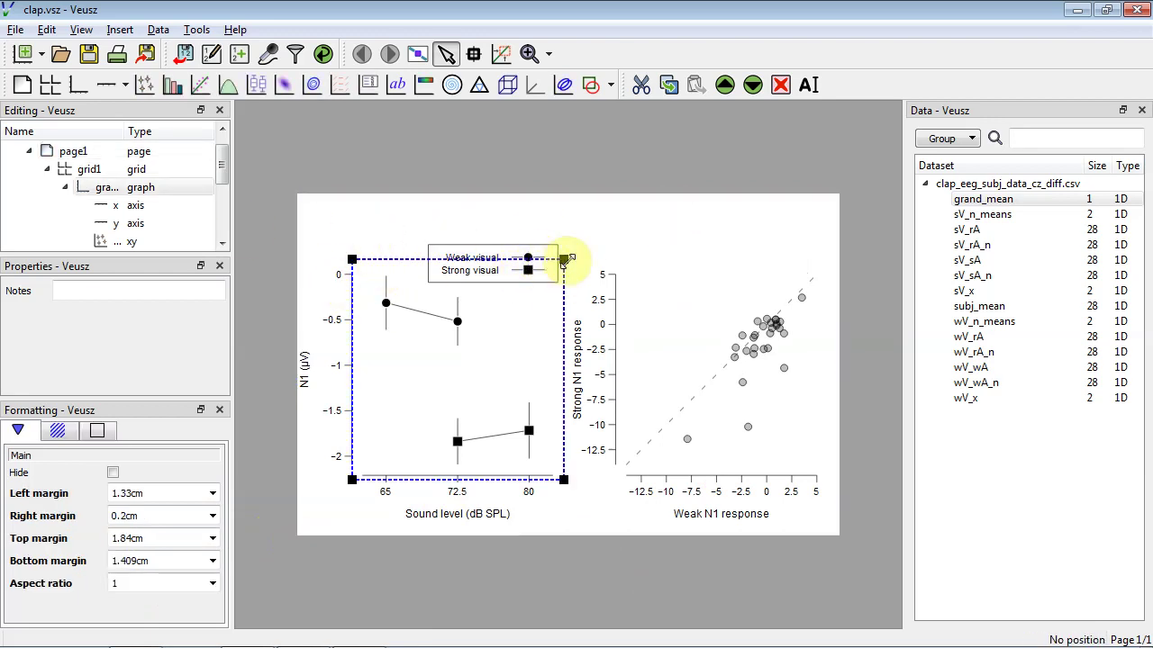
{"action": "left_click", "coordinate": [682, 206]}
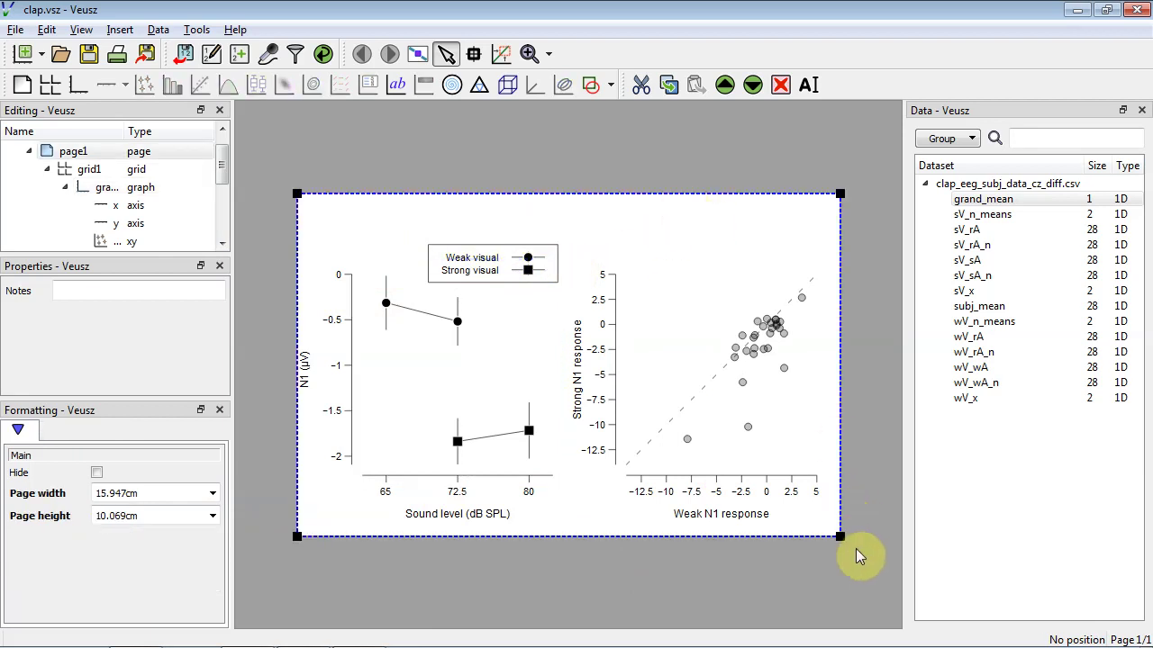
{"action": "left_click_drag", "start_coordinate": [840, 537], "coordinate": [844, 520]}
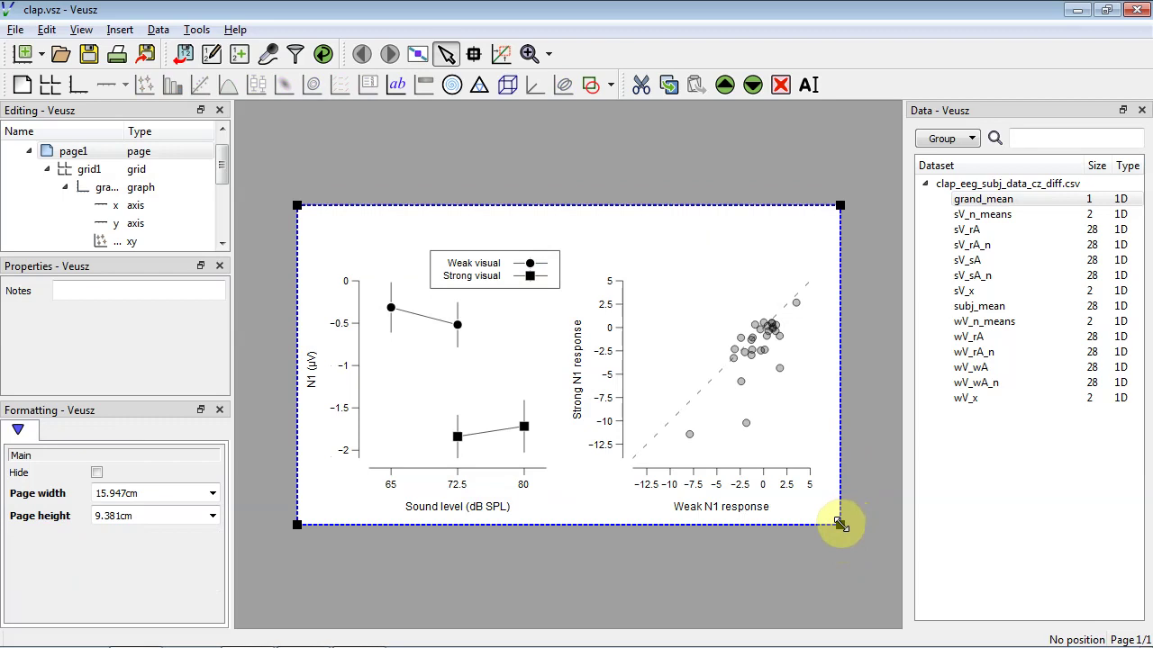
{"action": "key", "text": "ctrl+z"}
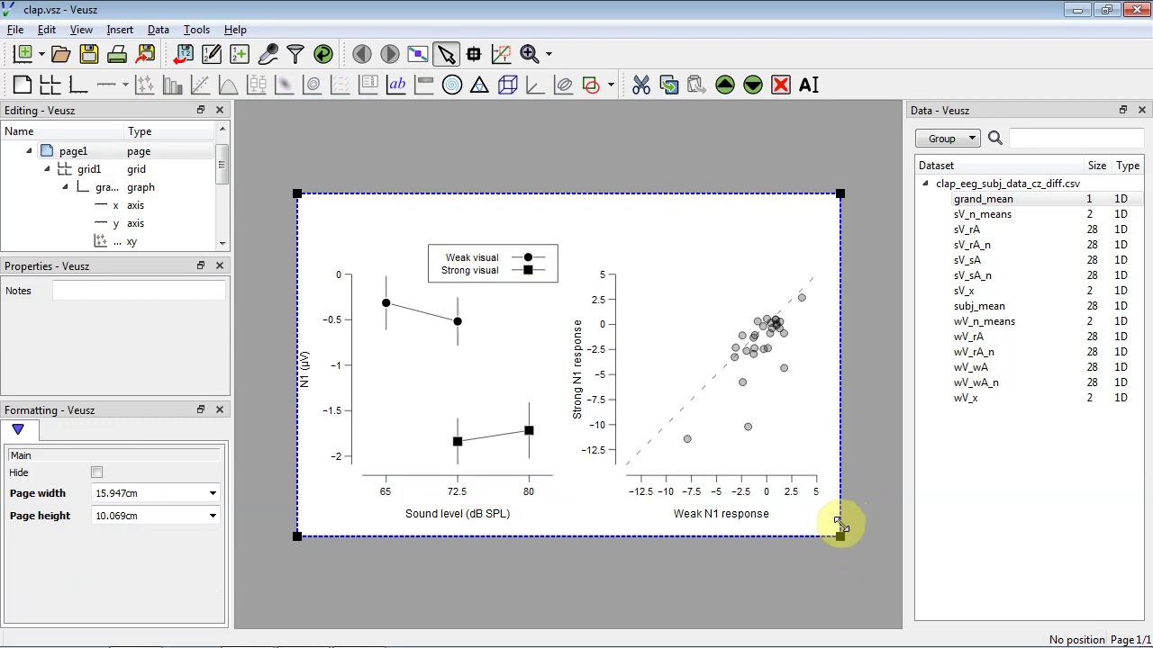
Enlarge the left graph to margins of about 0.73 cm top and 0.12 cm right, and copy the top margin to all graph widgets.
{"action": "left_click", "coordinate": [378, 291]}
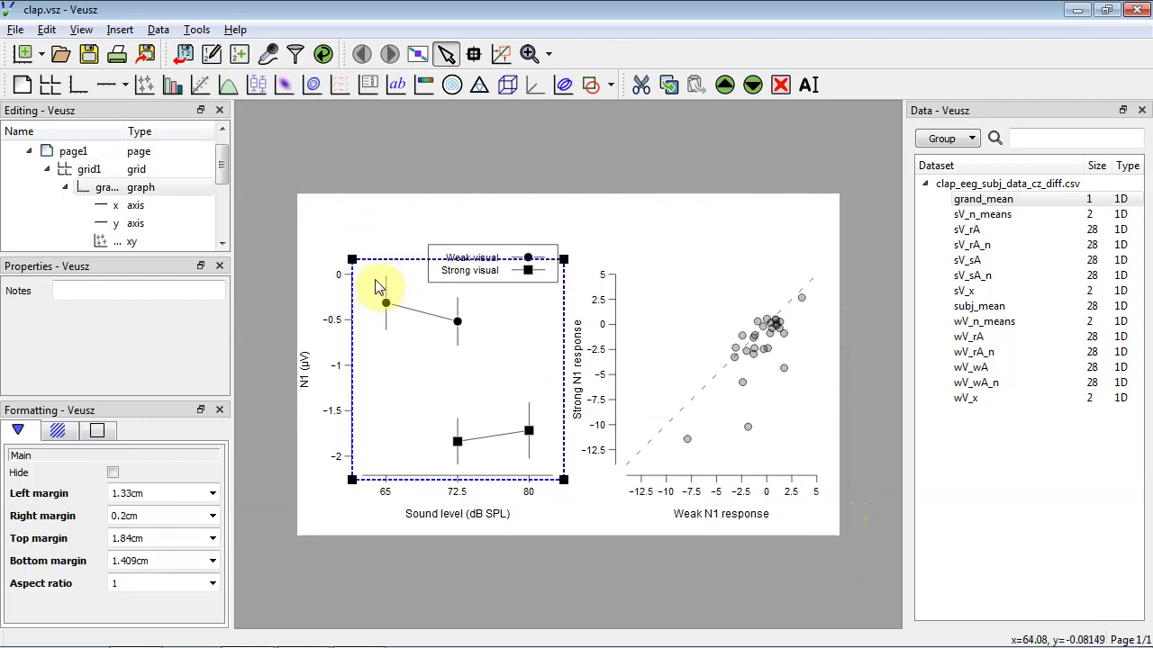
{"action": "left_click_drag", "start_coordinate": [563, 257], "coordinate": [566, 219]}
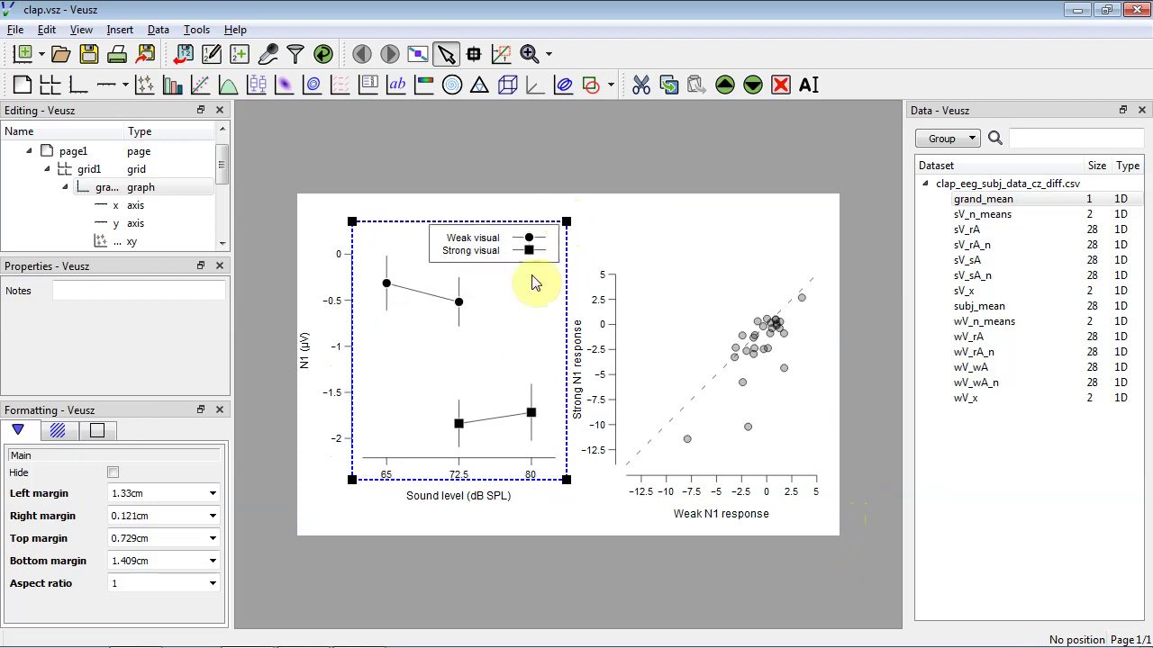
{"action": "left_click", "coordinate": [78, 538]}
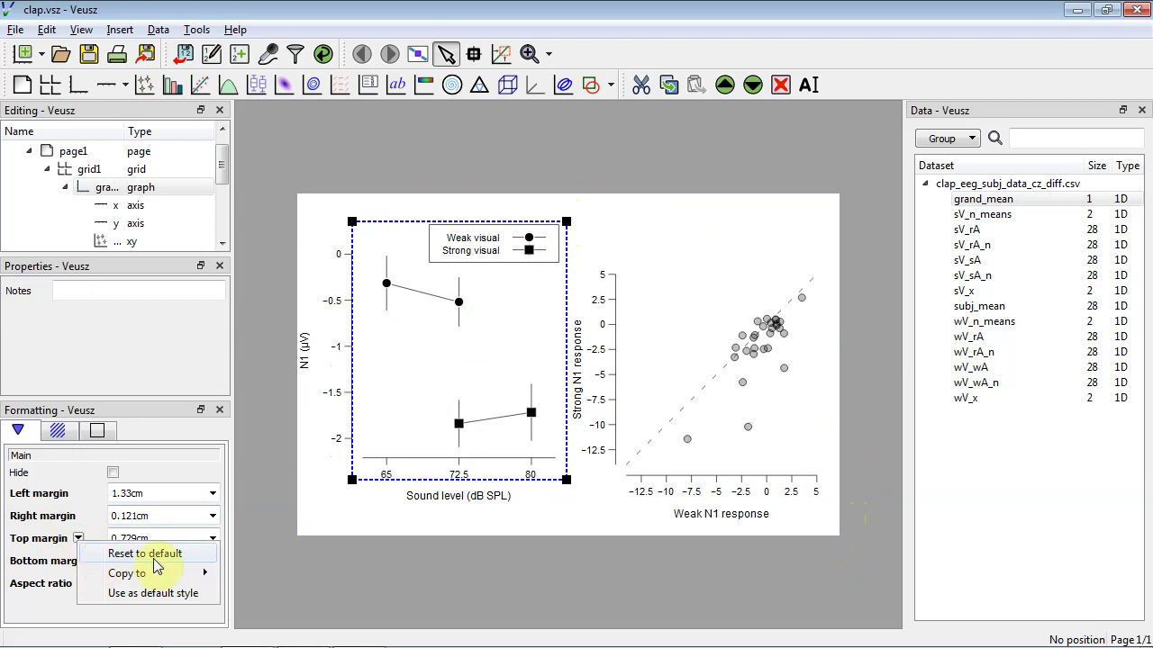
{"action": "left_click", "coordinate": [288, 567]}
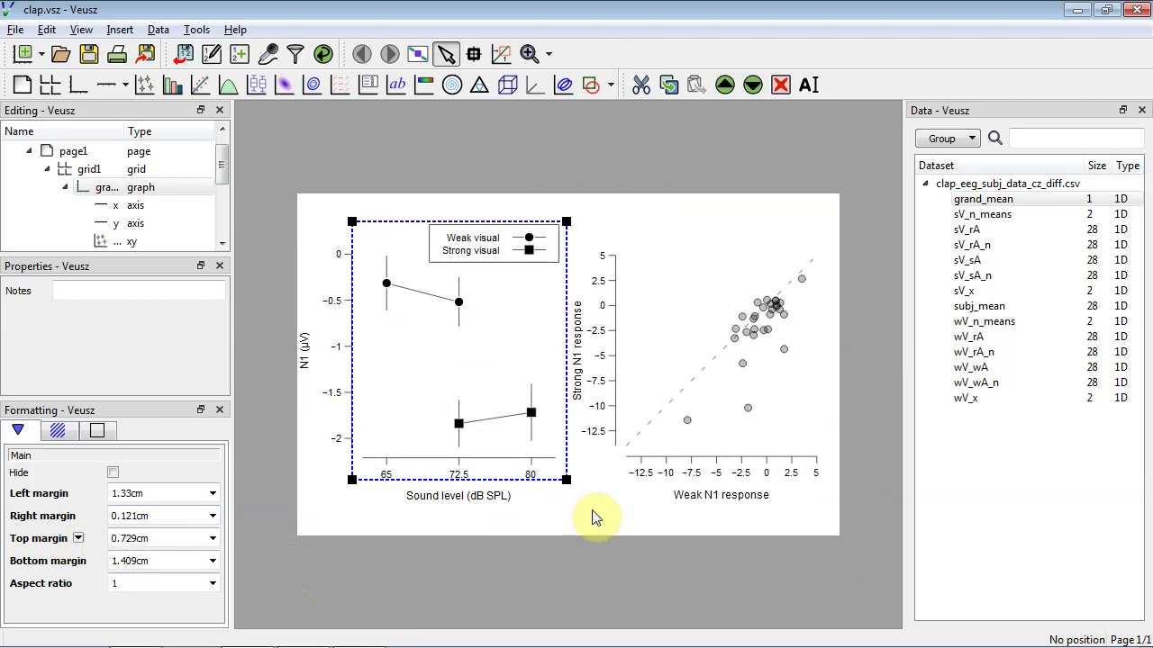
{"action": "left_click", "coordinate": [661, 534]}
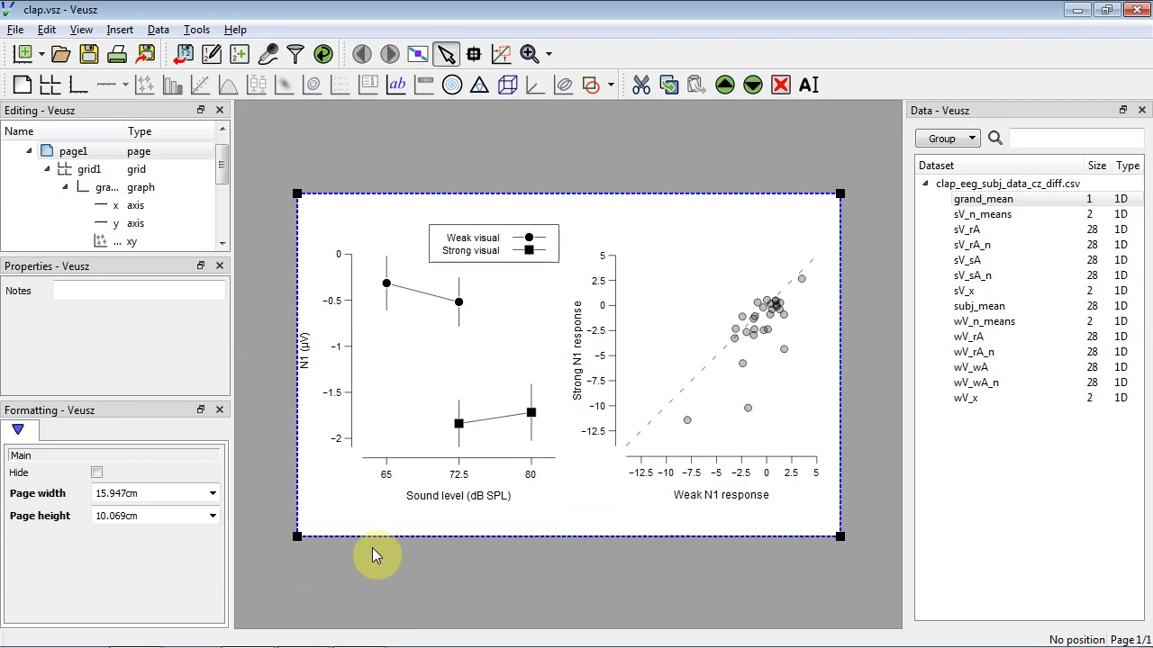
Move the left graph's key up and right to about 0.40 horizontally and 0.98 vertically.
{"action": "left_click", "coordinate": [511, 257]}
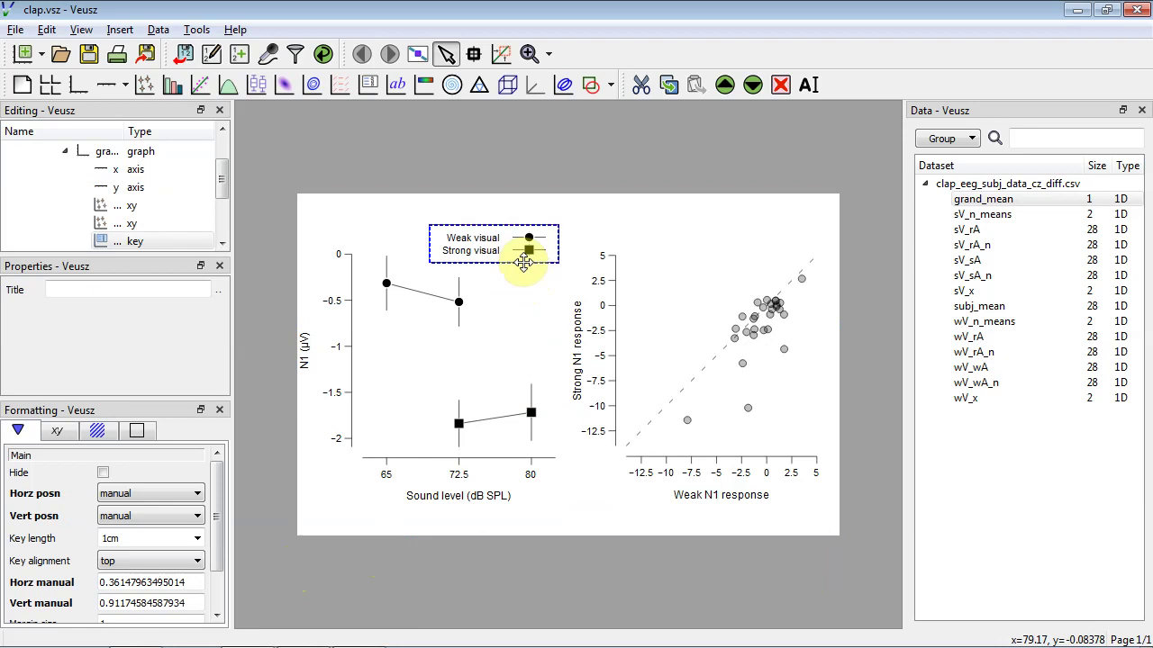
{"action": "left_click_drag", "start_coordinate": [523, 262], "coordinate": [532, 248]}
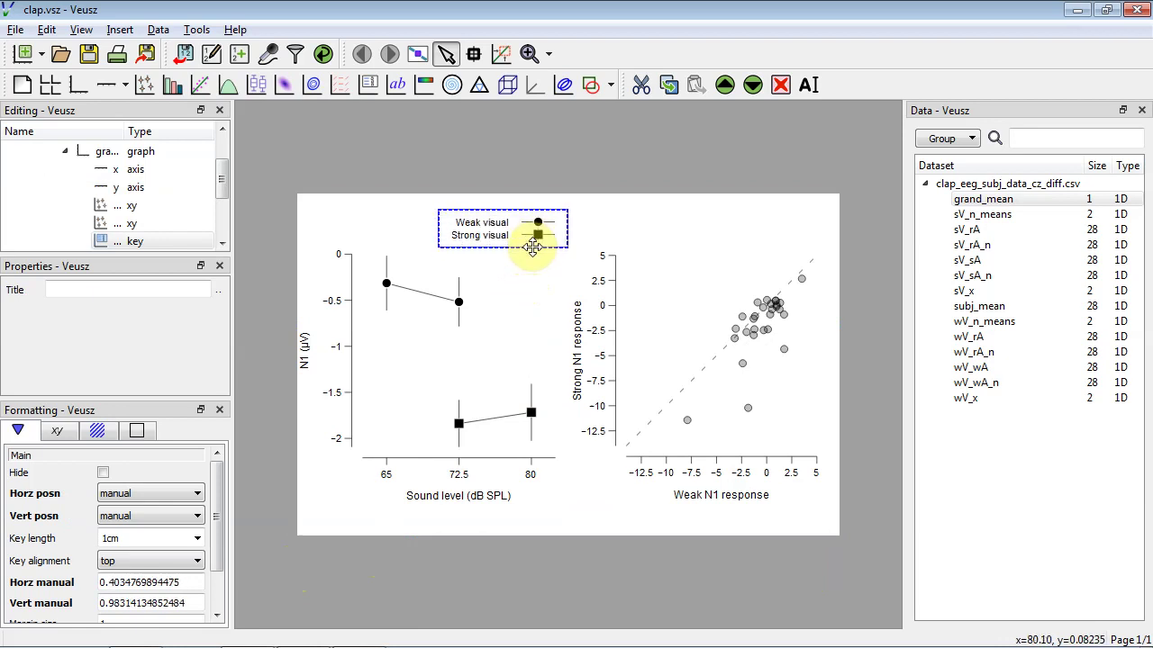
{"action": "left_click", "coordinate": [587, 210]}
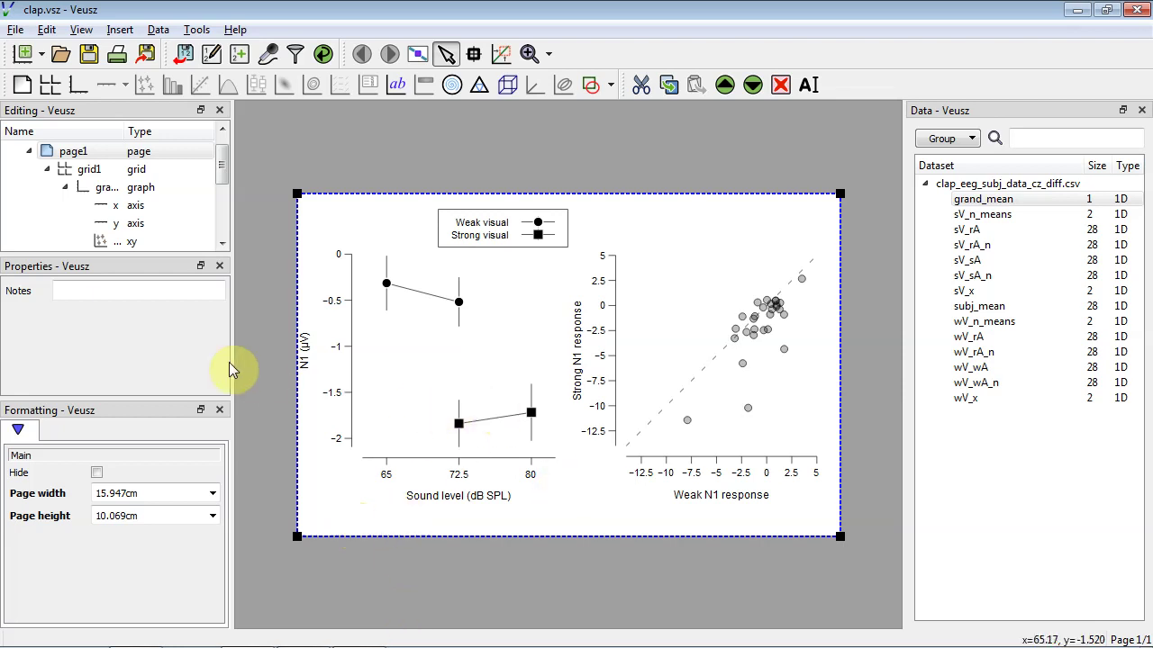
Try 0.5 as the left graph's y axis maximum, and settle on 0.25.
{"action": "left_click", "coordinate": [353, 377]}
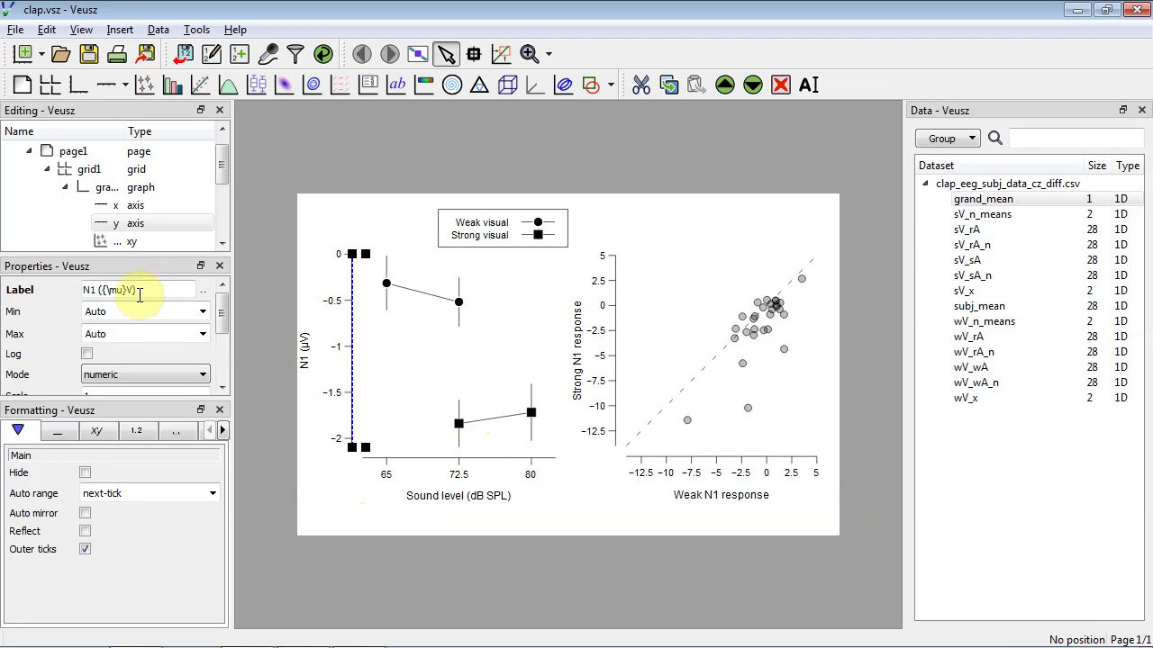
{"action": "double_click", "coordinate": [87, 335]}
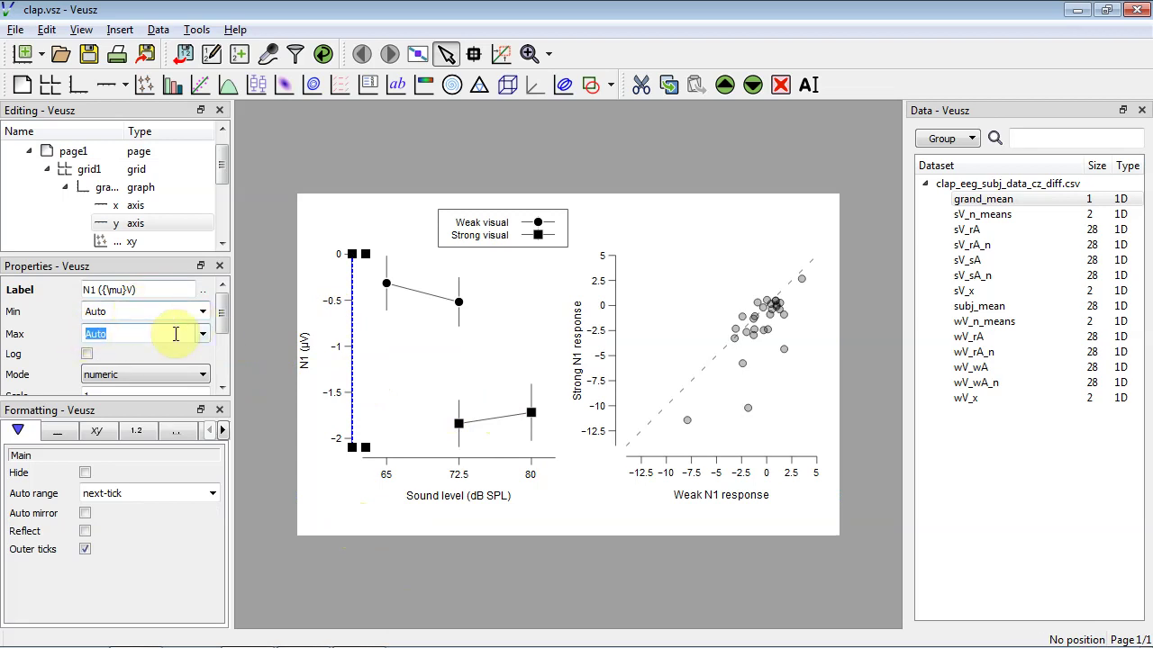
{"action": "type", "text": "0.5"}
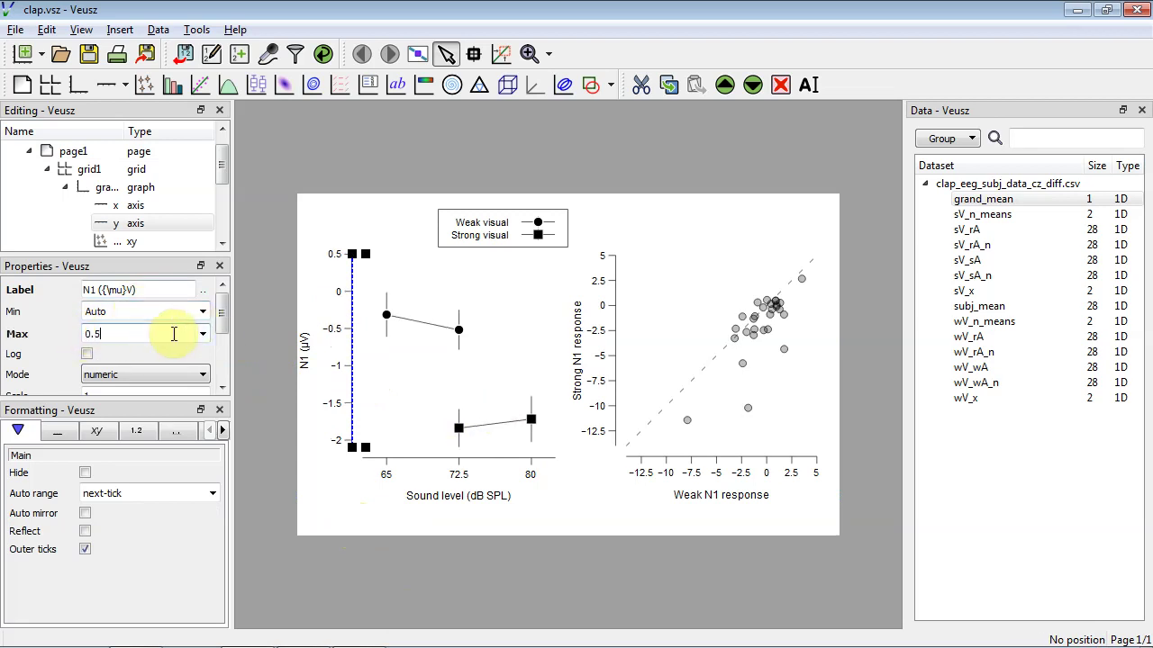
{"action": "mouse_move", "coordinate": [78, 335]}
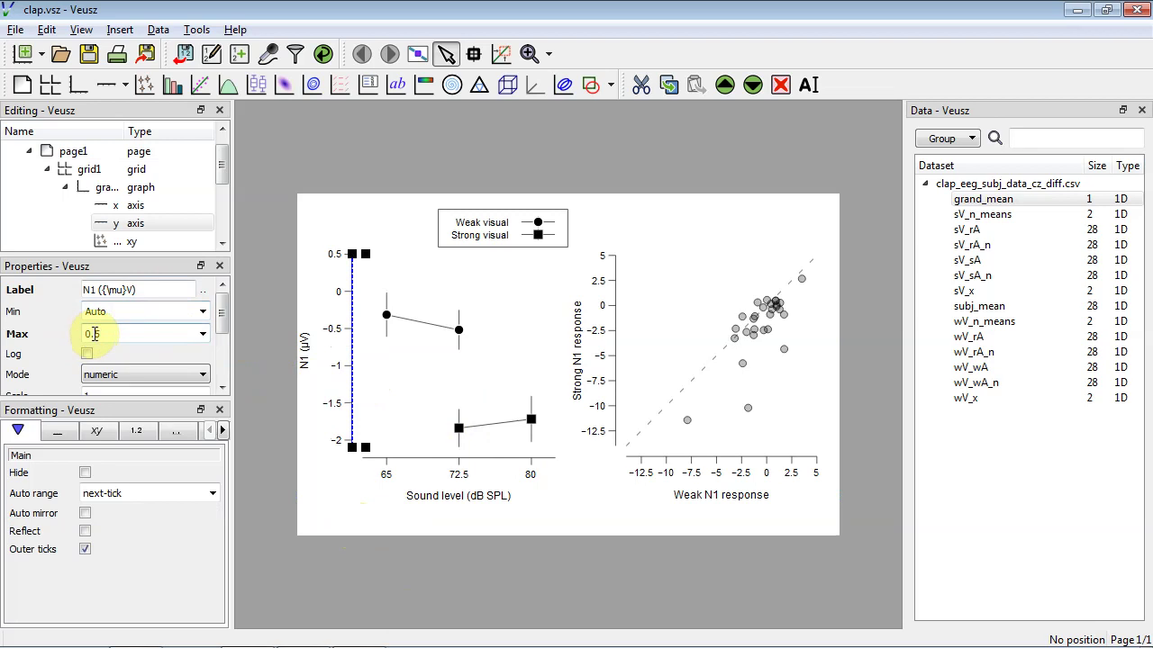
{"action": "left_click_drag", "start_coordinate": [94, 333], "coordinate": [126, 338]}
{"action": "type", "text": "25"}
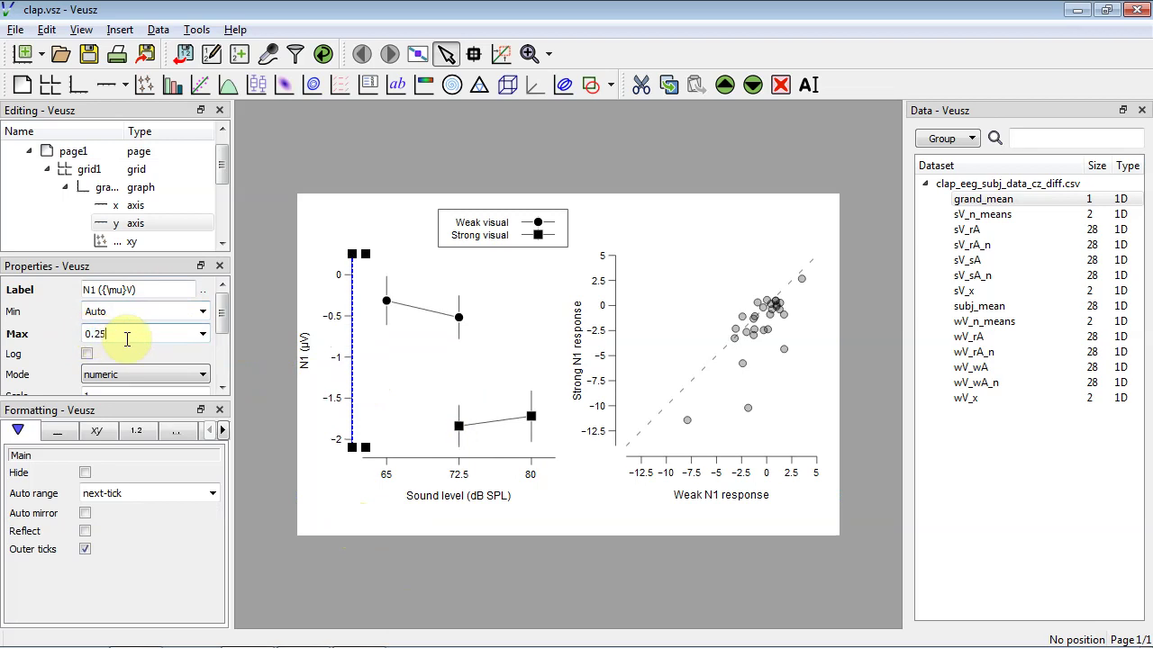
Try -2.5 as the left graph's y axis minimum, and settle on -2.25.
{"action": "left_click_drag", "start_coordinate": [91, 313], "coordinate": [117, 314]}
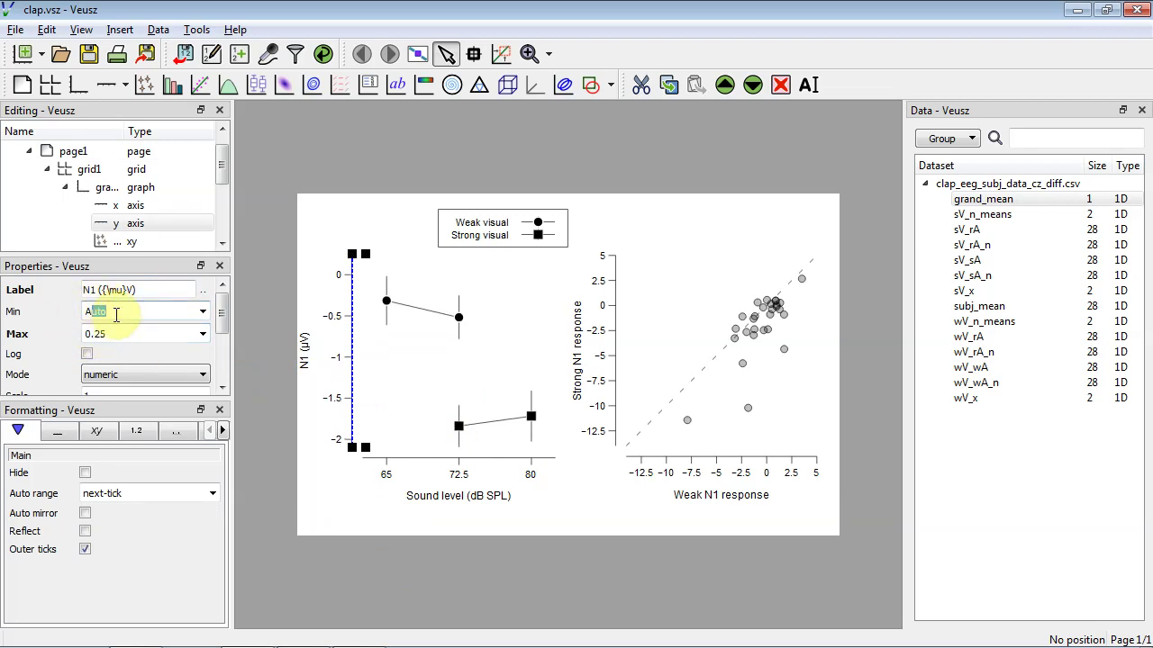
{"action": "type", "text": "-2.5"}
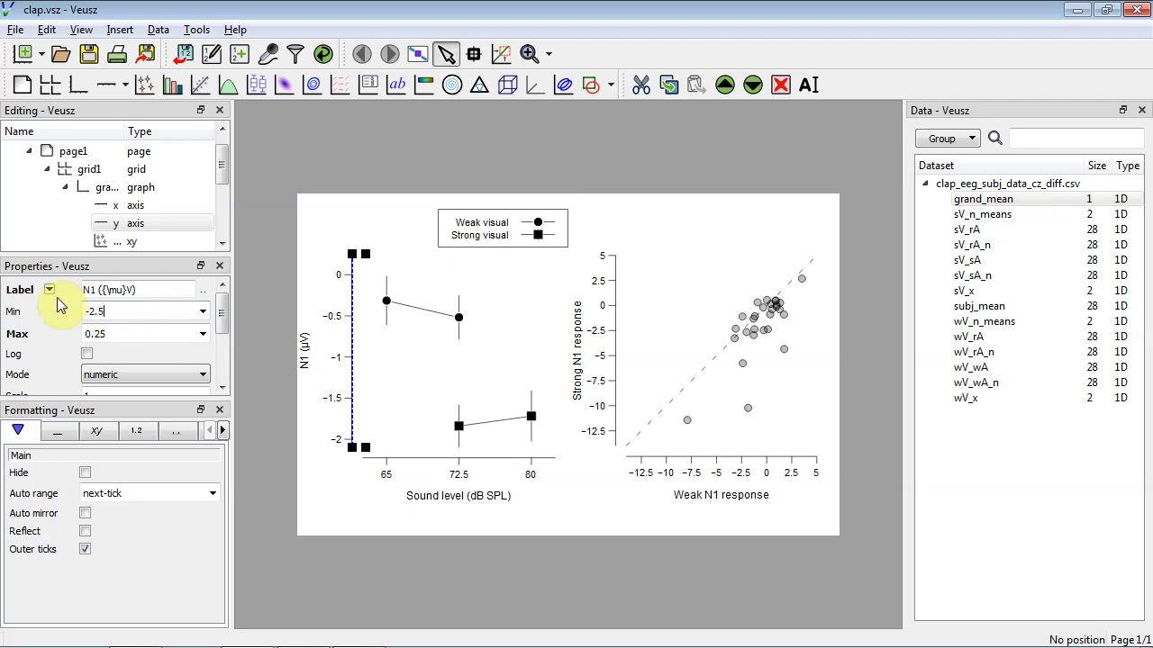
{"action": "key", "text": "Return"}
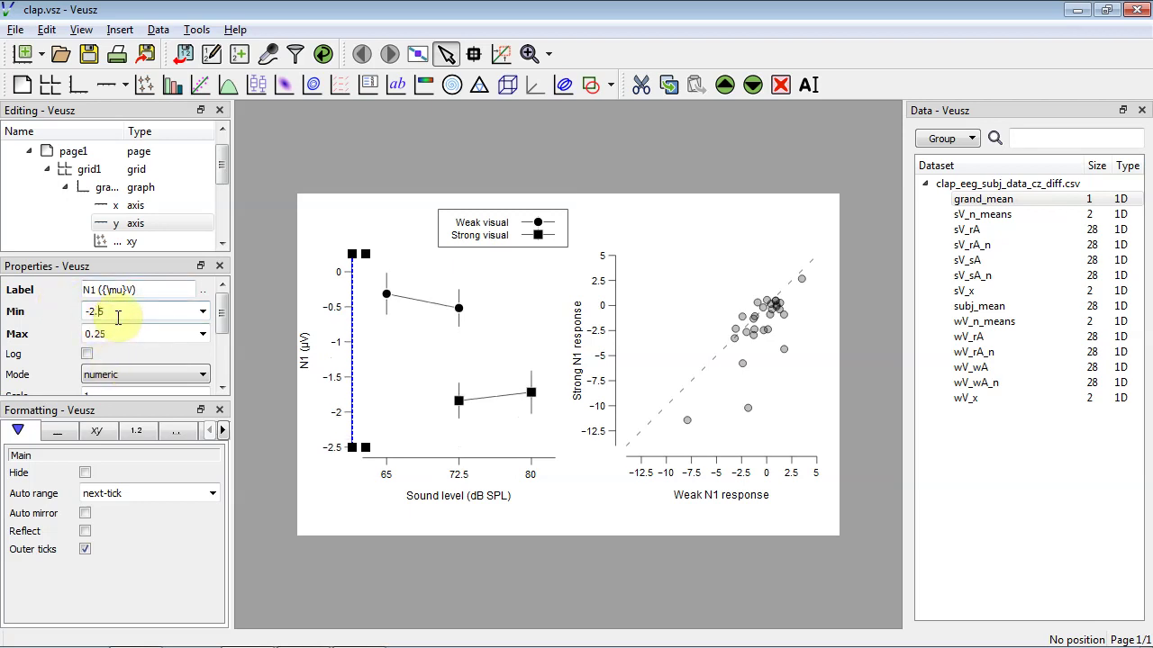
{"action": "type", "text": "2"}
{"action": "key", "text": "Return"}
{"action": "left_click", "coordinate": [418, 236]}
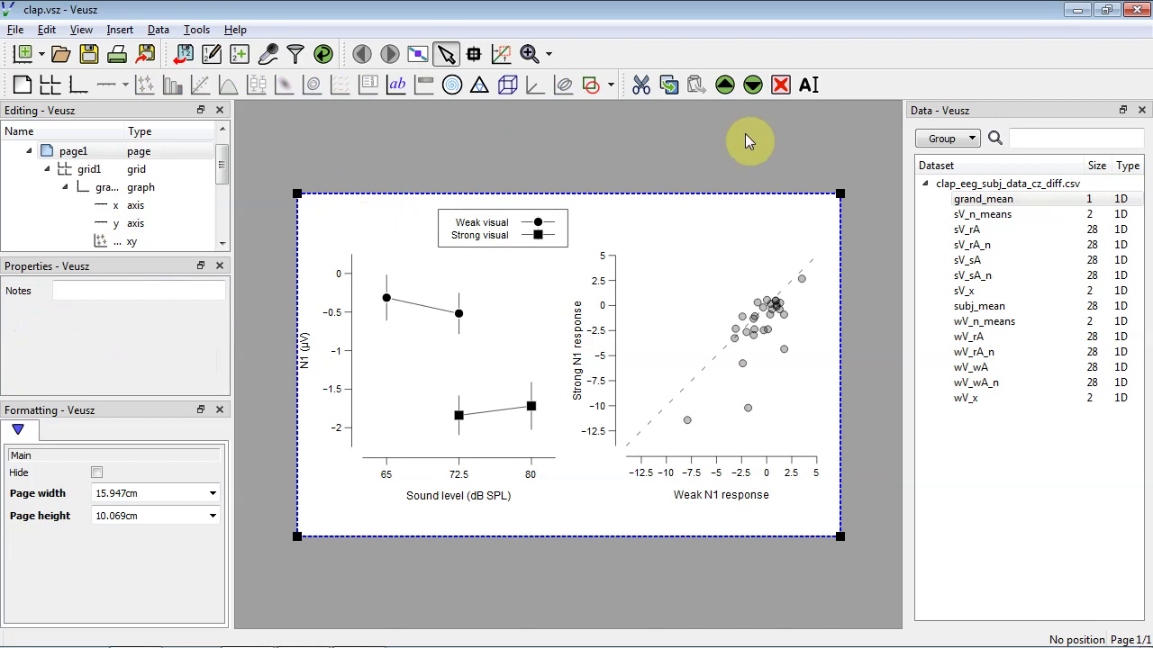
{"action": "left_click", "coordinate": [553, 240]}
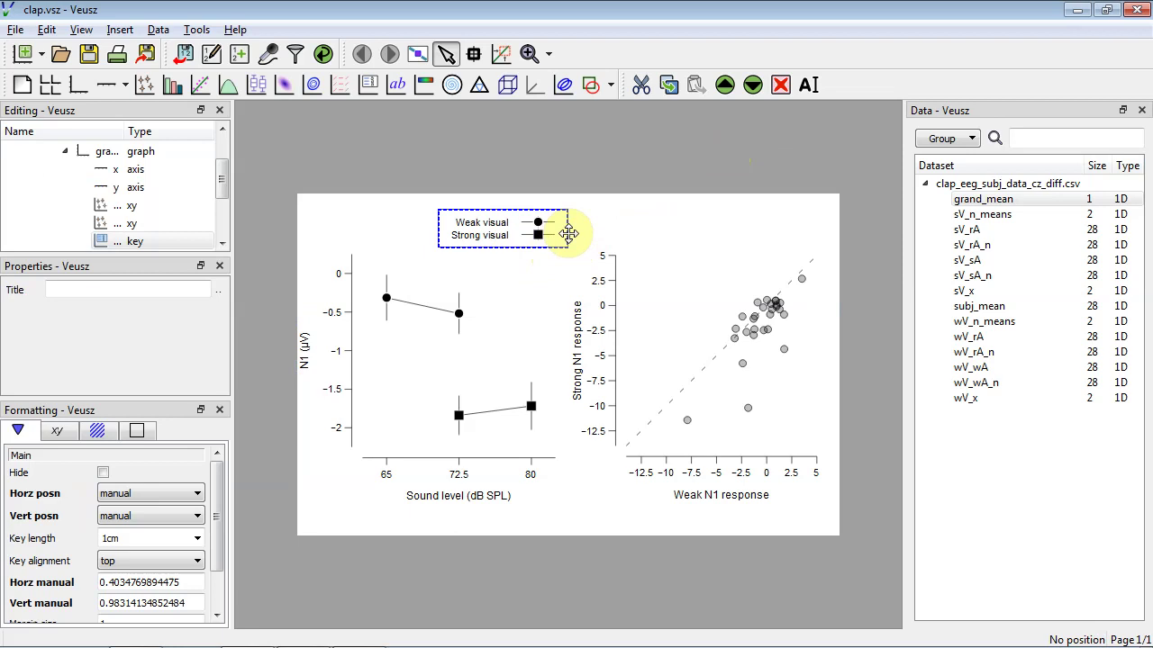
{"action": "left_click", "coordinate": [547, 269]}
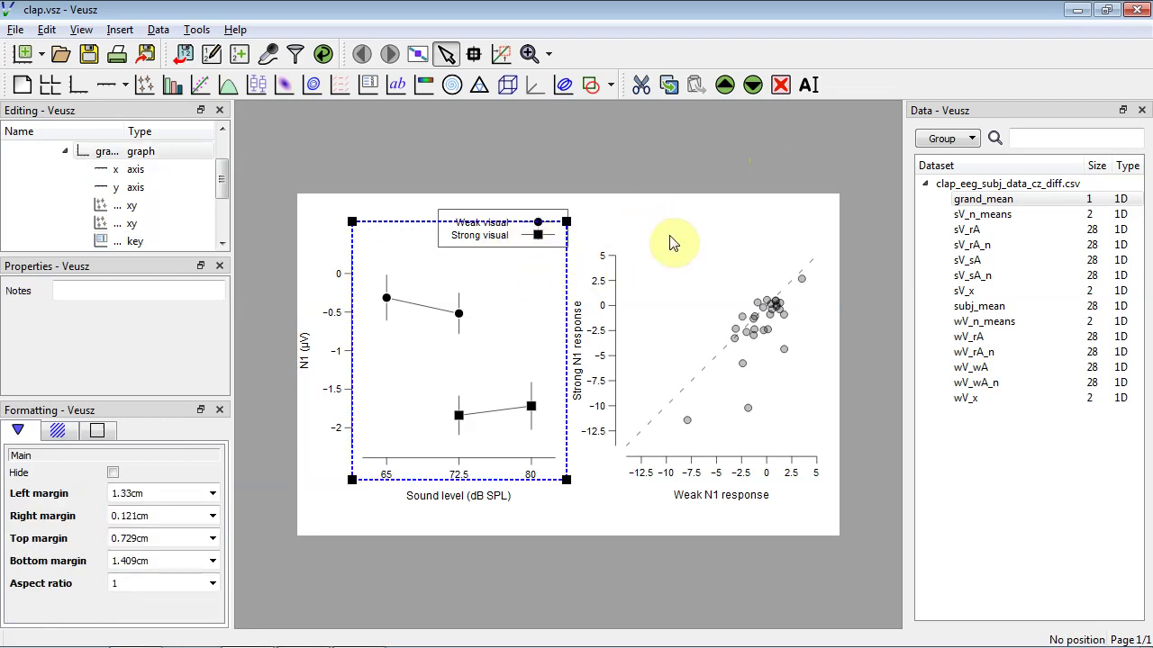
{"action": "left_click", "coordinate": [626, 229]}
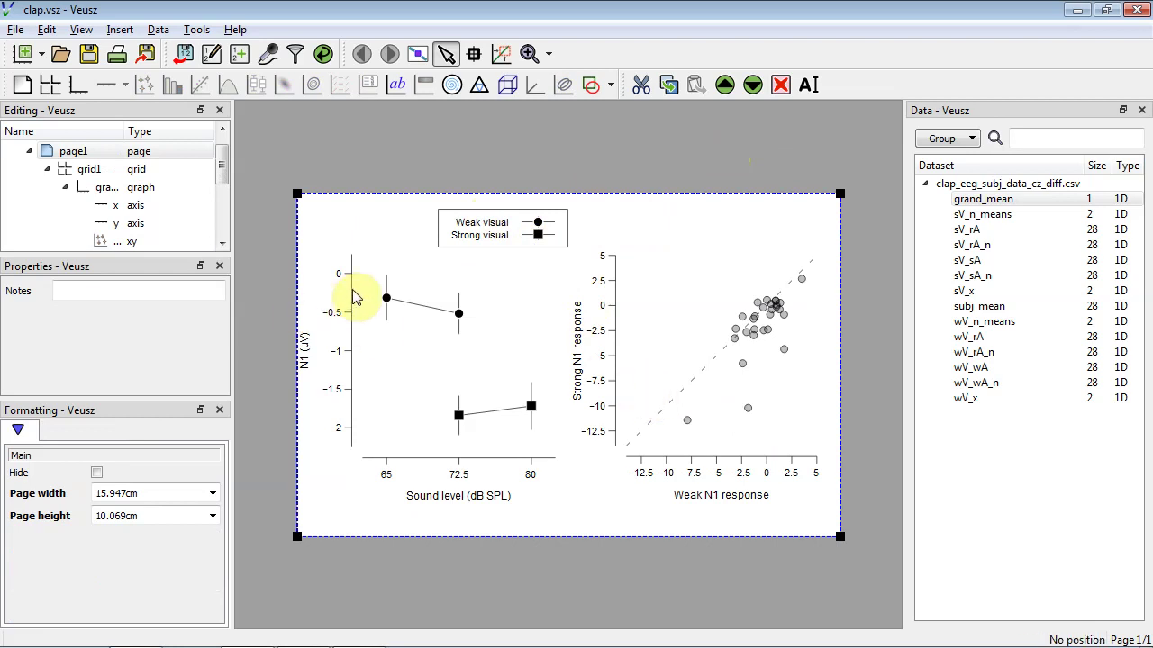
Add a text label reading "A" to the left graph.
{"action": "left_click", "coordinate": [135, 191]}
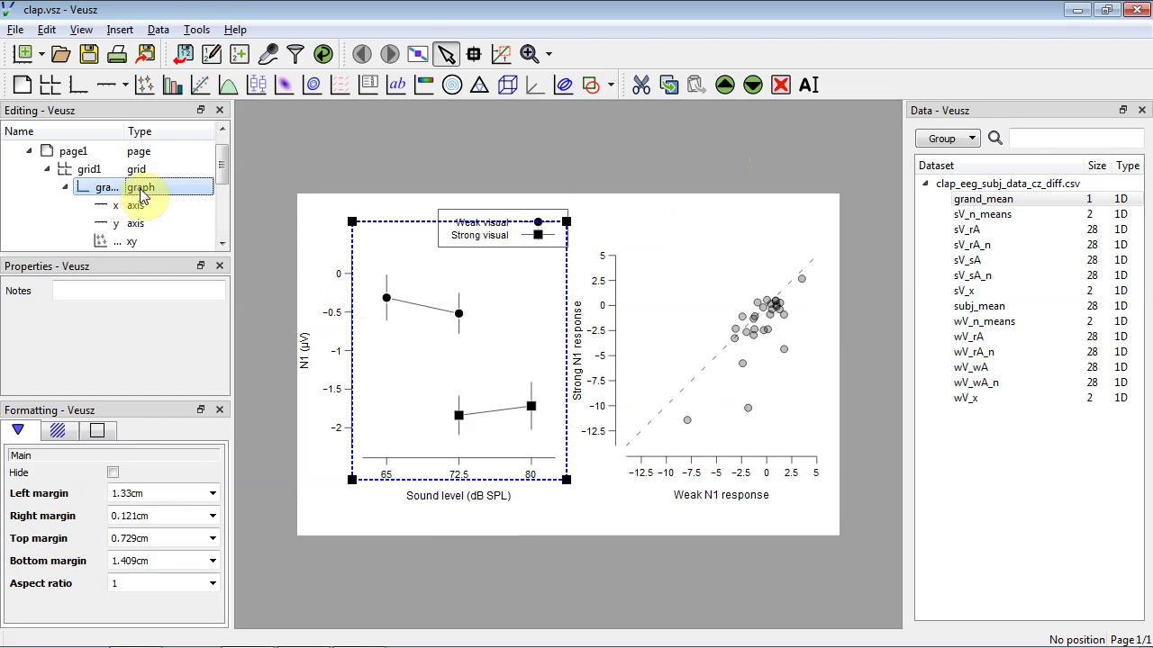
{"action": "left_click", "coordinate": [122, 31]}
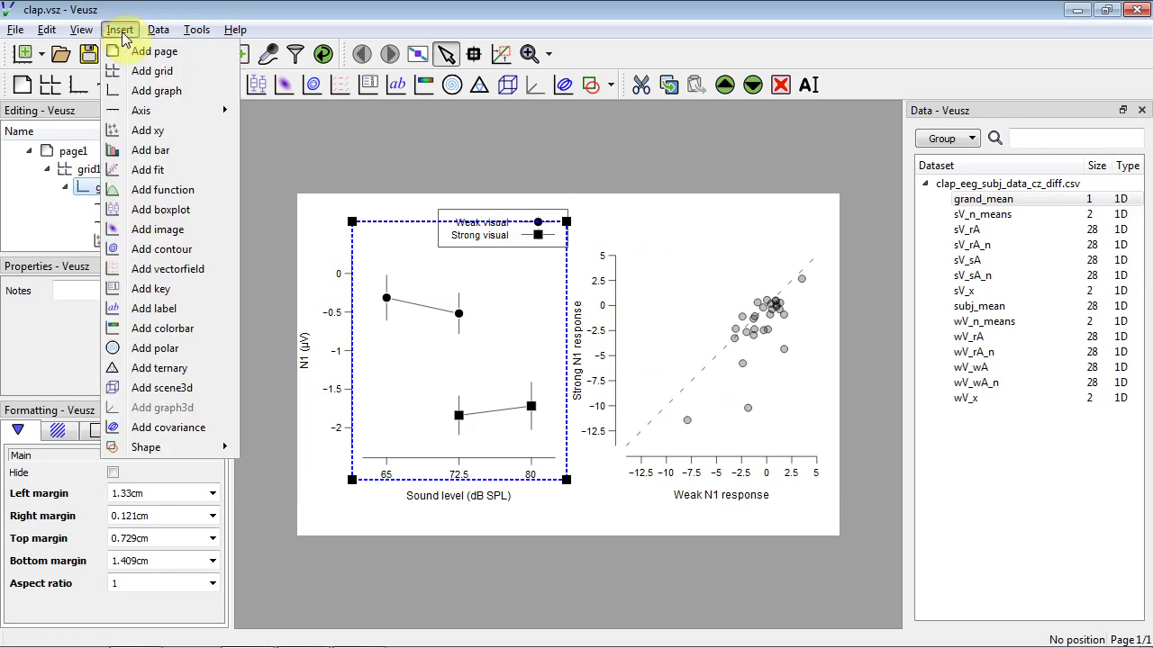
{"action": "left_click", "coordinate": [171, 308]}
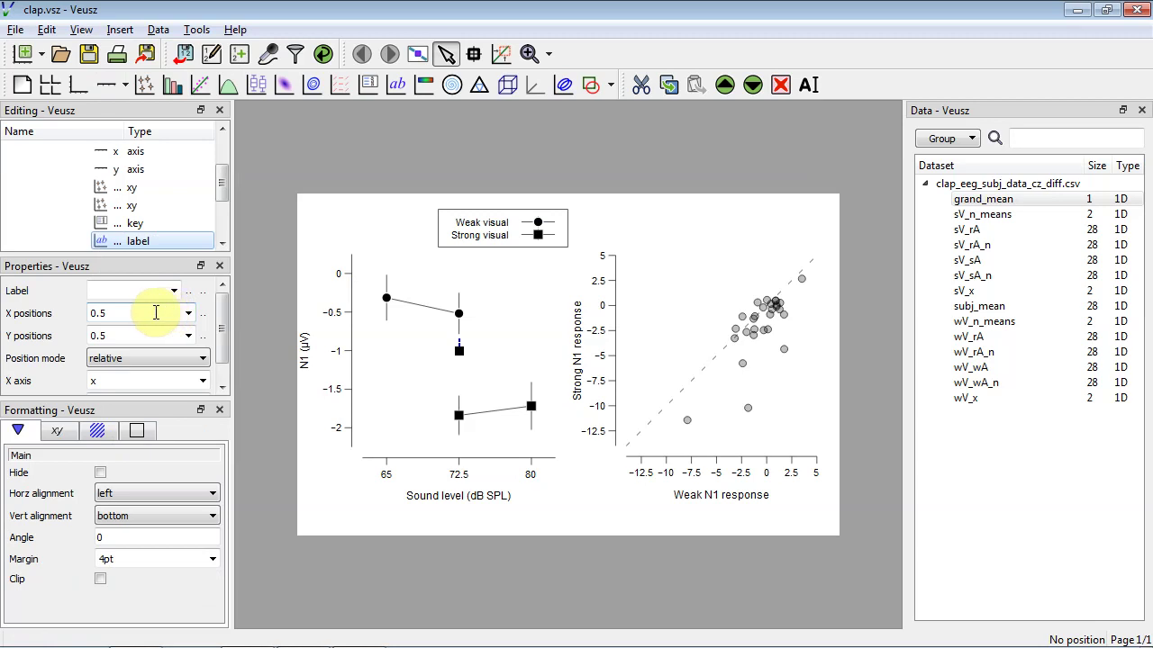
{"action": "left_click", "coordinate": [130, 292]}
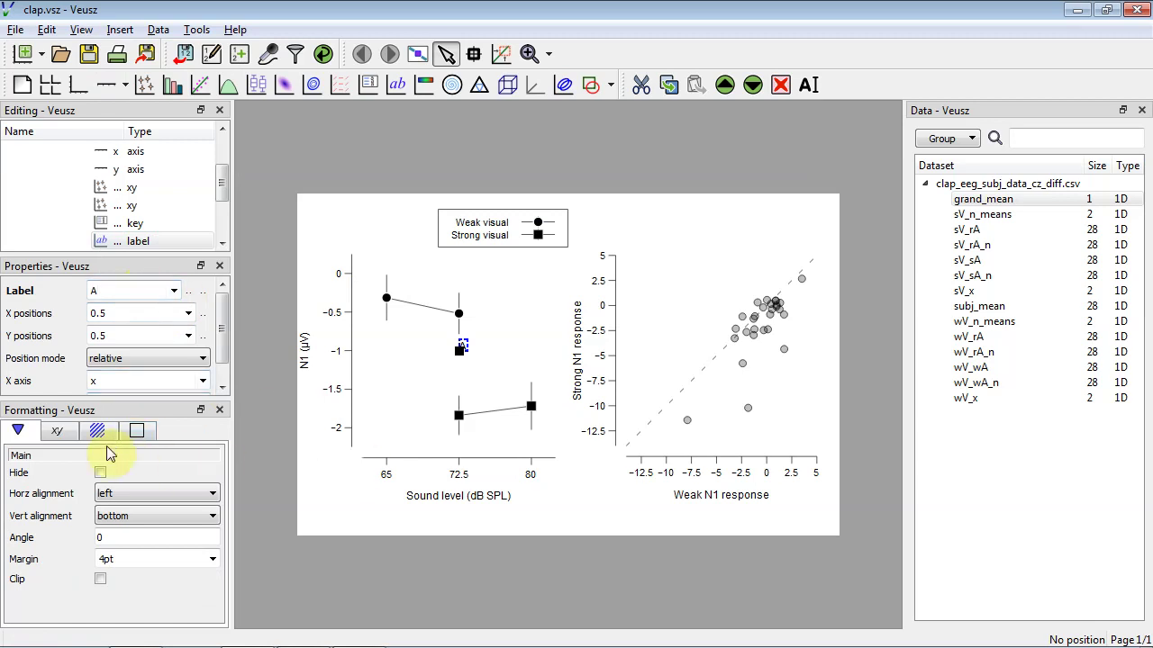
Make the "A" label bold and move it above the left graph's y axis, to about -0.205 horizontally and 1 vertically.
{"action": "left_click", "coordinate": [57, 431]}
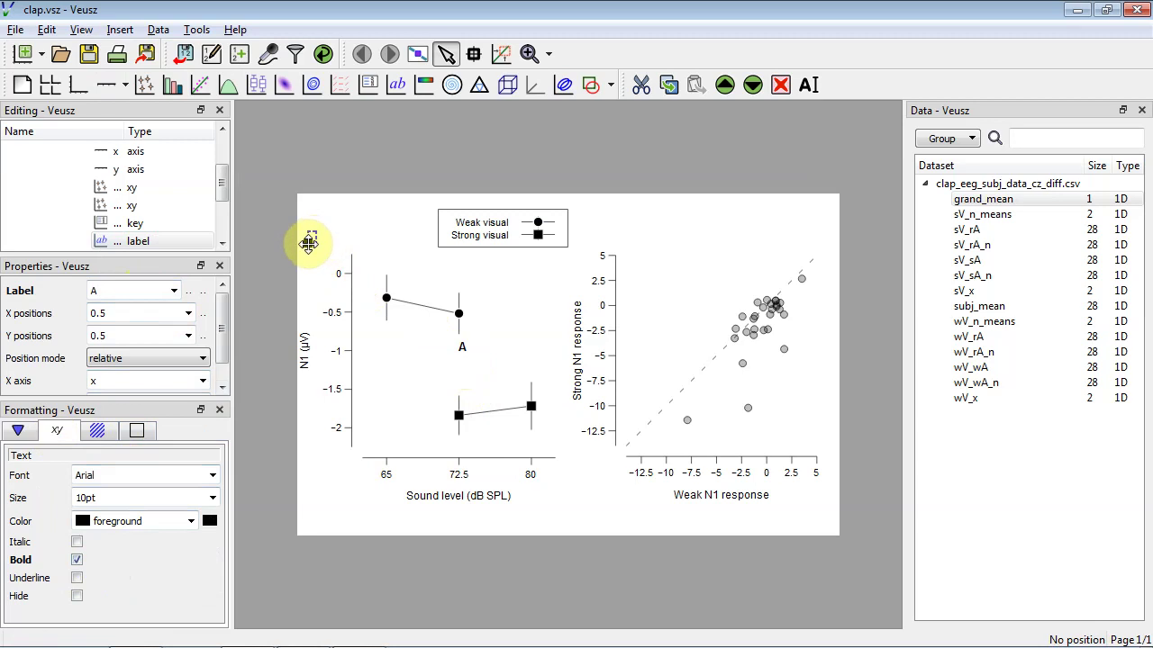
{"action": "left_click_drag", "start_coordinate": [308, 242], "coordinate": [306, 243]}
{"action": "left_click", "coordinate": [386, 206]}
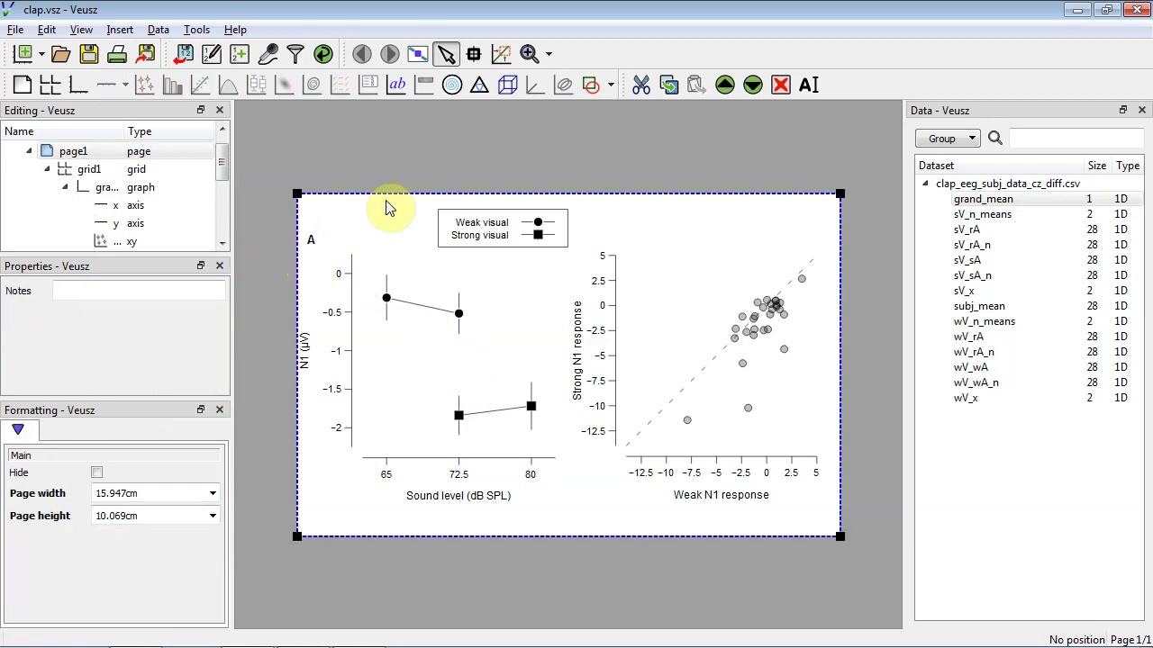
Set the "A" label's font size to 12pt.
{"action": "left_click", "coordinate": [311, 240]}
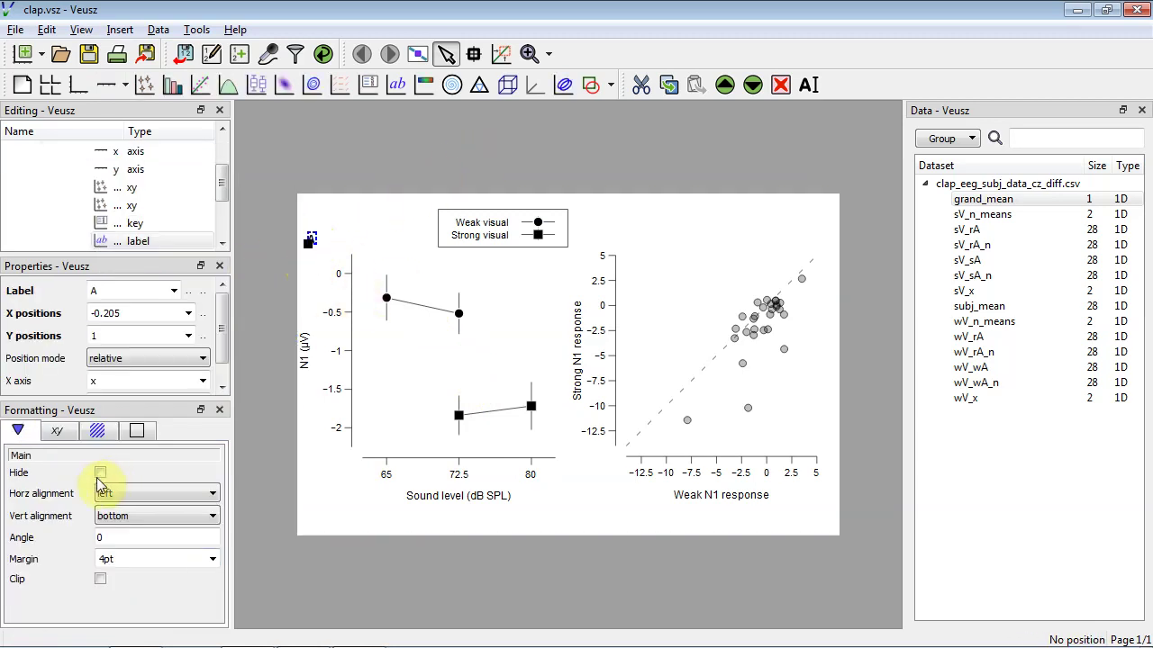
{"action": "left_click", "coordinate": [60, 431]}
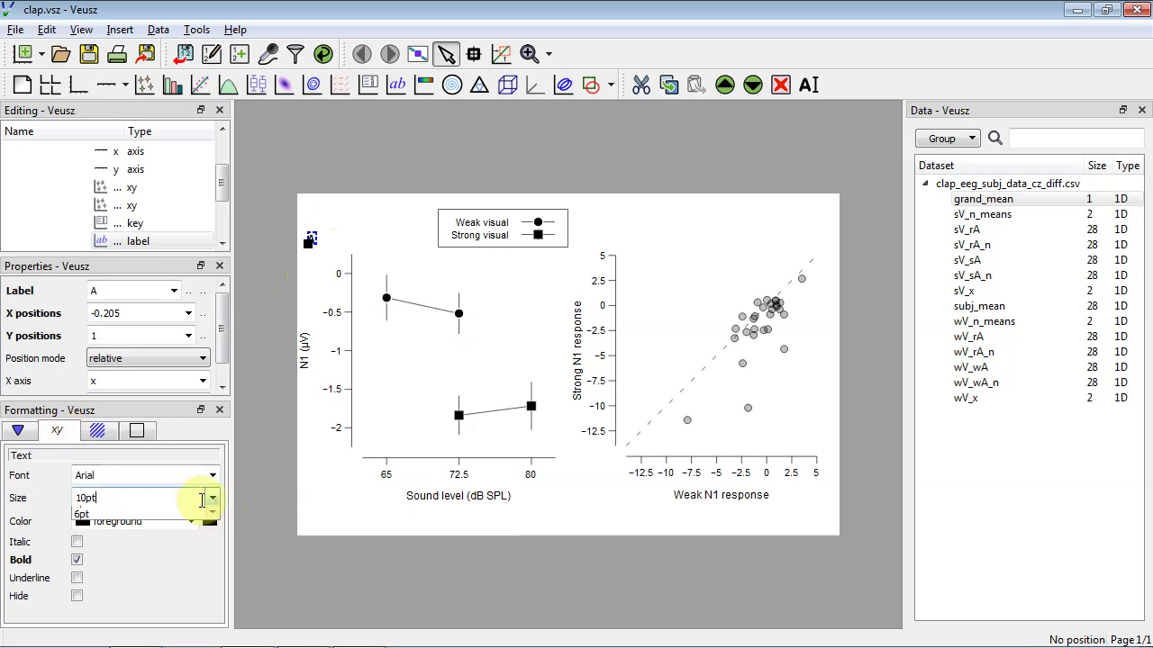
{"action": "left_click", "coordinate": [207, 498]}
{"action": "scroll", "coordinate": [152, 583], "scroll_direction": "down", "scroll_amount": 2}
{"action": "left_click", "coordinate": [143, 569]}
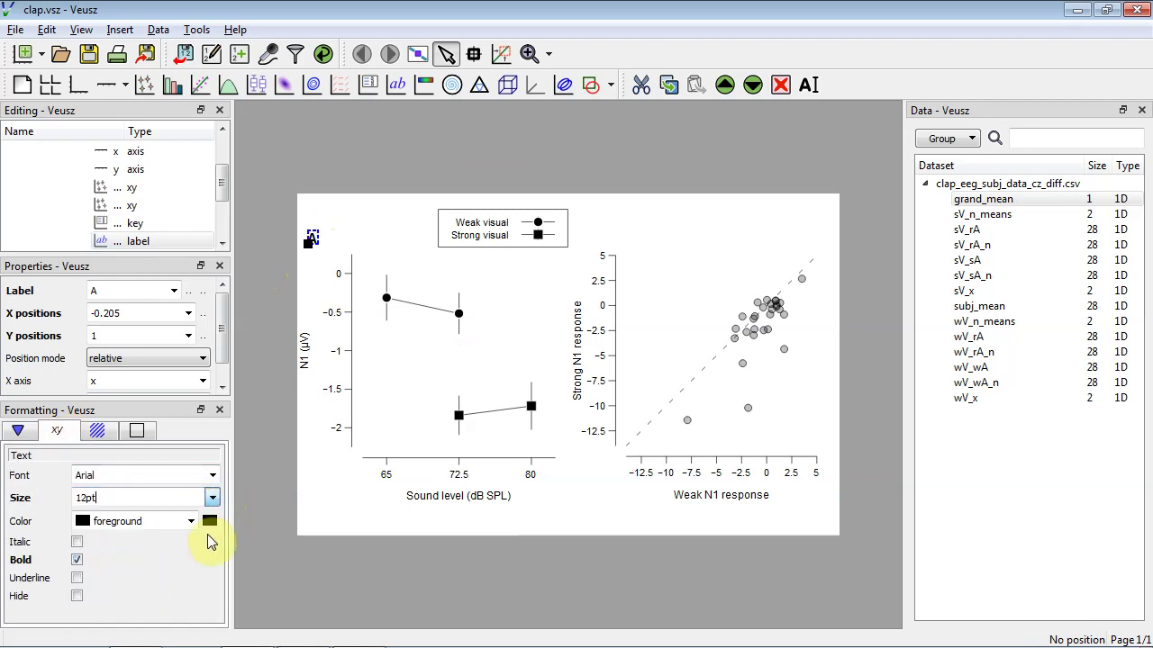
{"action": "left_click", "coordinate": [327, 498]}
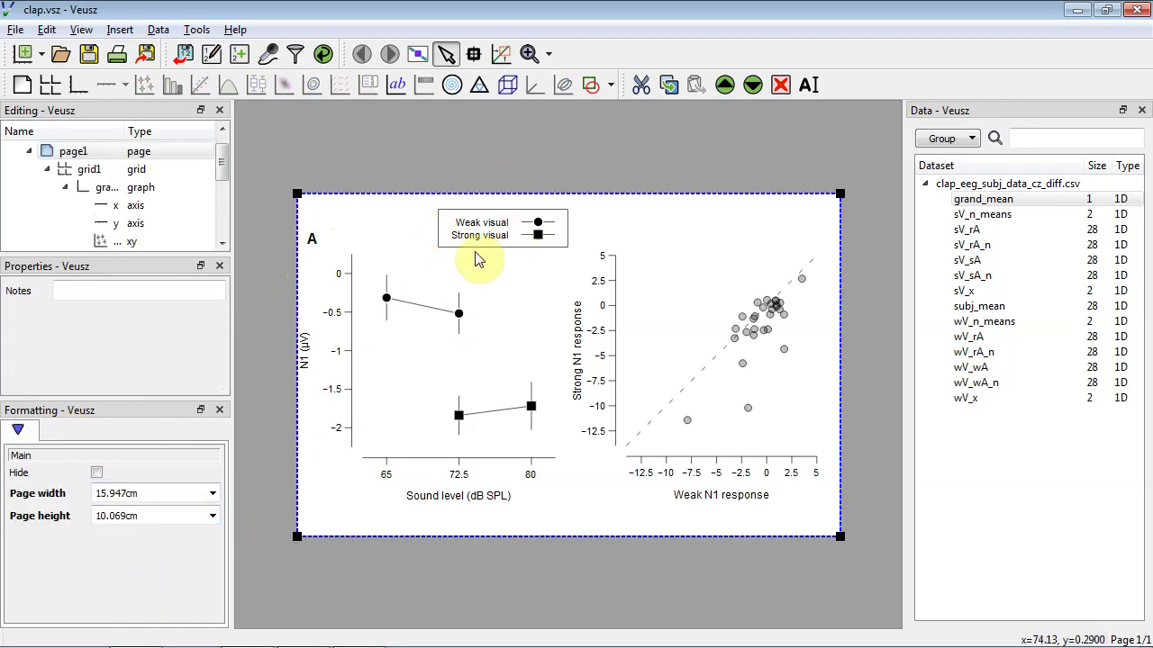
Copy the "A" label into the right graph and change the copy's text to "B".
{"action": "left_click", "coordinate": [309, 241]}
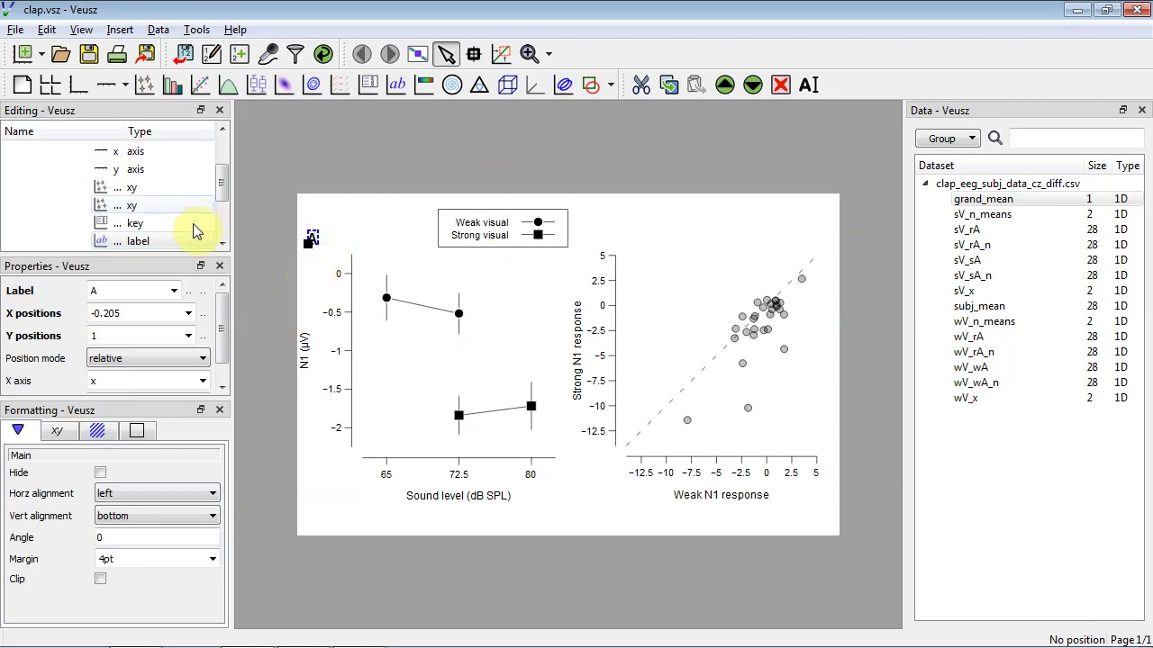
{"action": "scroll", "coordinate": [223, 202], "scroll_direction": "down", "scroll_amount": 1}
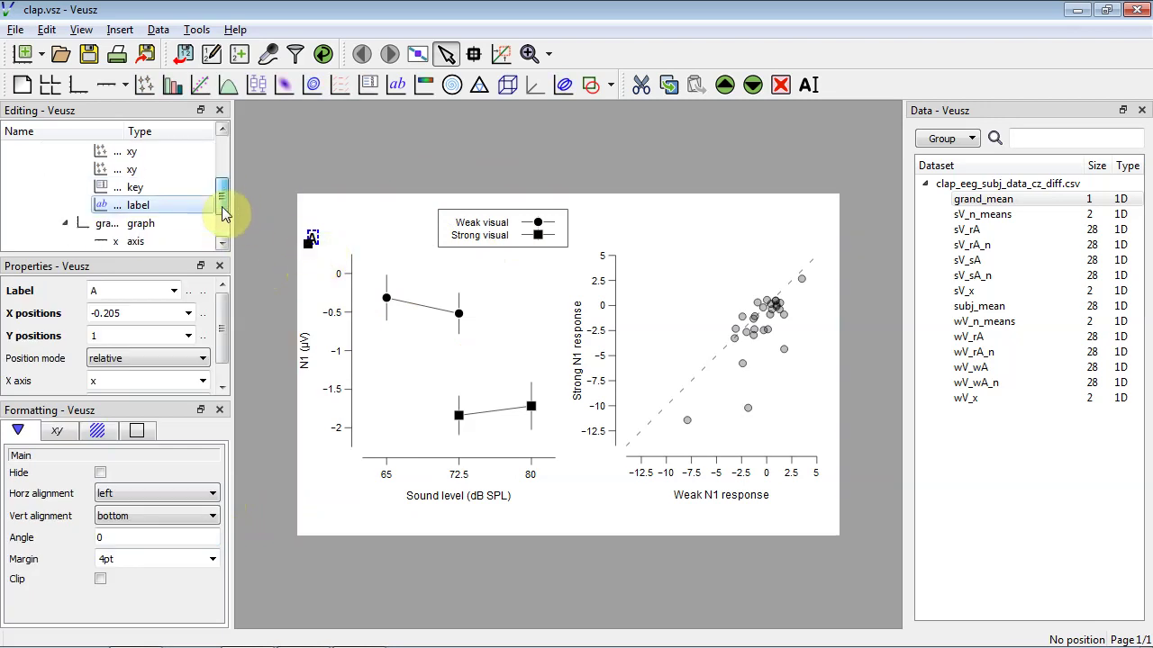
{"action": "right_click", "coordinate": [177, 205]}
{"action": "left_click", "coordinate": [219, 265]}
{"action": "scroll", "coordinate": [224, 217], "scroll_direction": "down", "scroll_amount": 1}
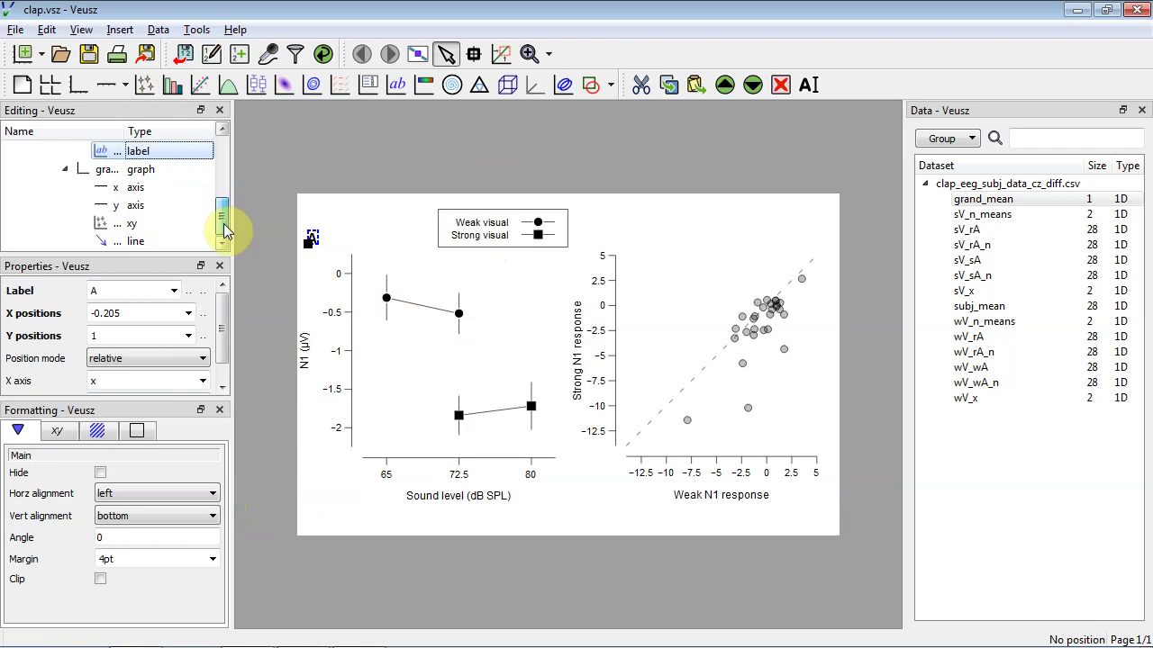
{"action": "left_click", "coordinate": [175, 171]}
{"action": "right_click", "coordinate": [174, 172]}
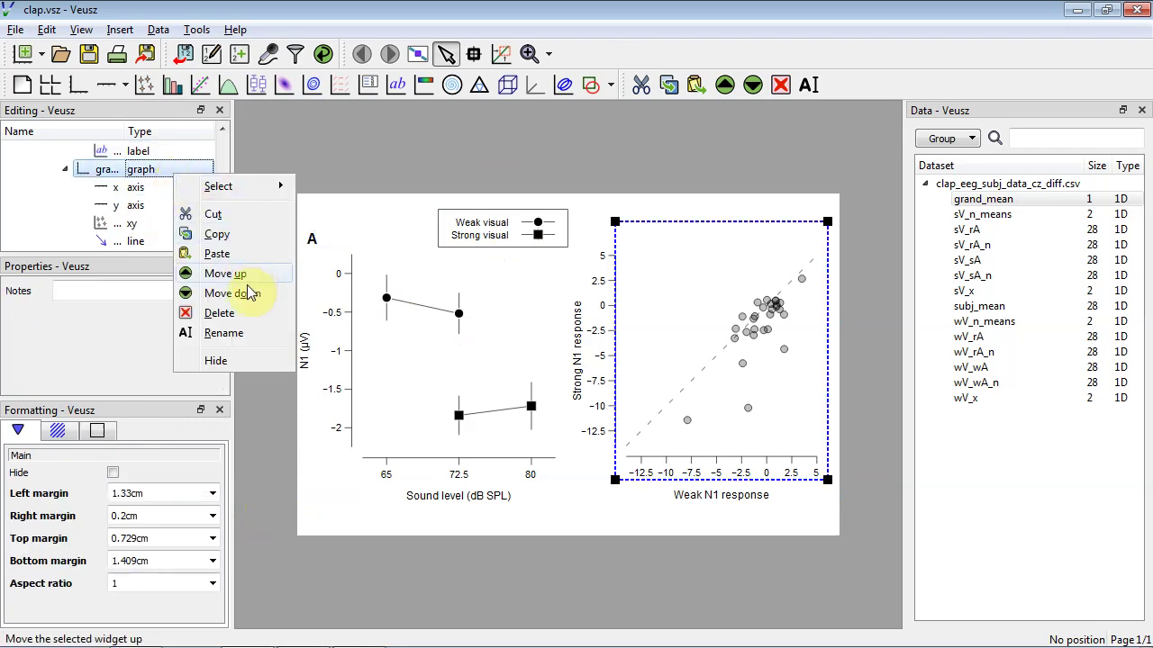
{"action": "left_click", "coordinate": [236, 254]}
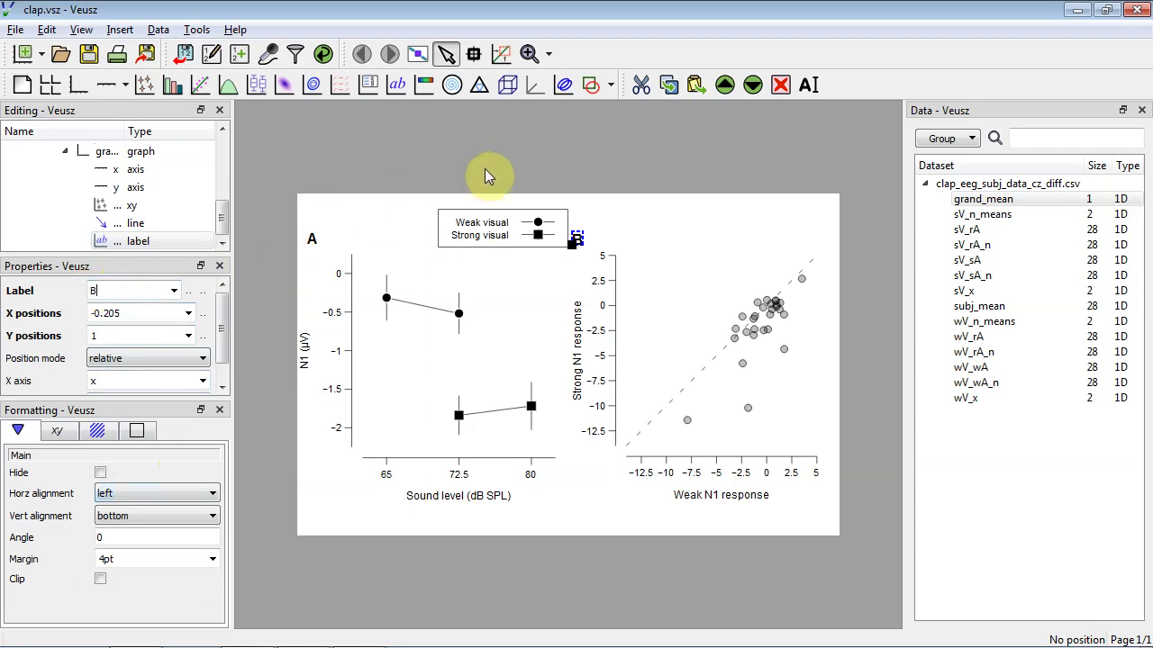
{"action": "left_click", "coordinate": [378, 216]}
Move the key left so that it is centred above the left graph, and save the document.
{"action": "left_click", "coordinate": [470, 225]}
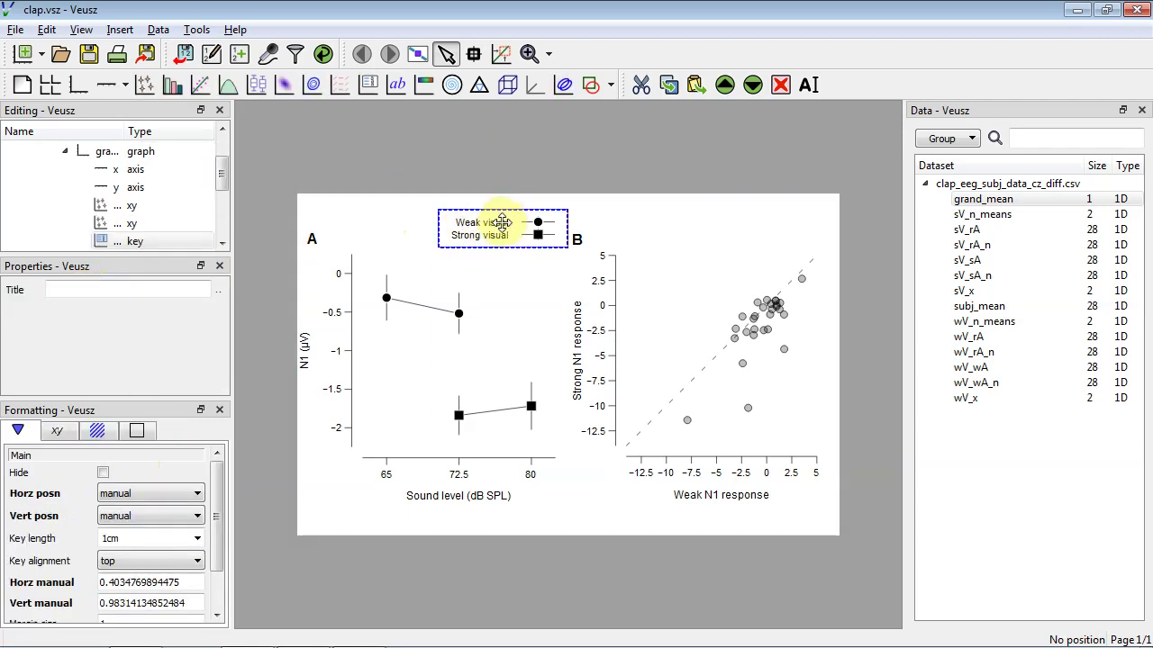
{"action": "left_click_drag", "start_coordinate": [511, 226], "coordinate": [459, 220]}
{"action": "left_click", "coordinate": [406, 281]}
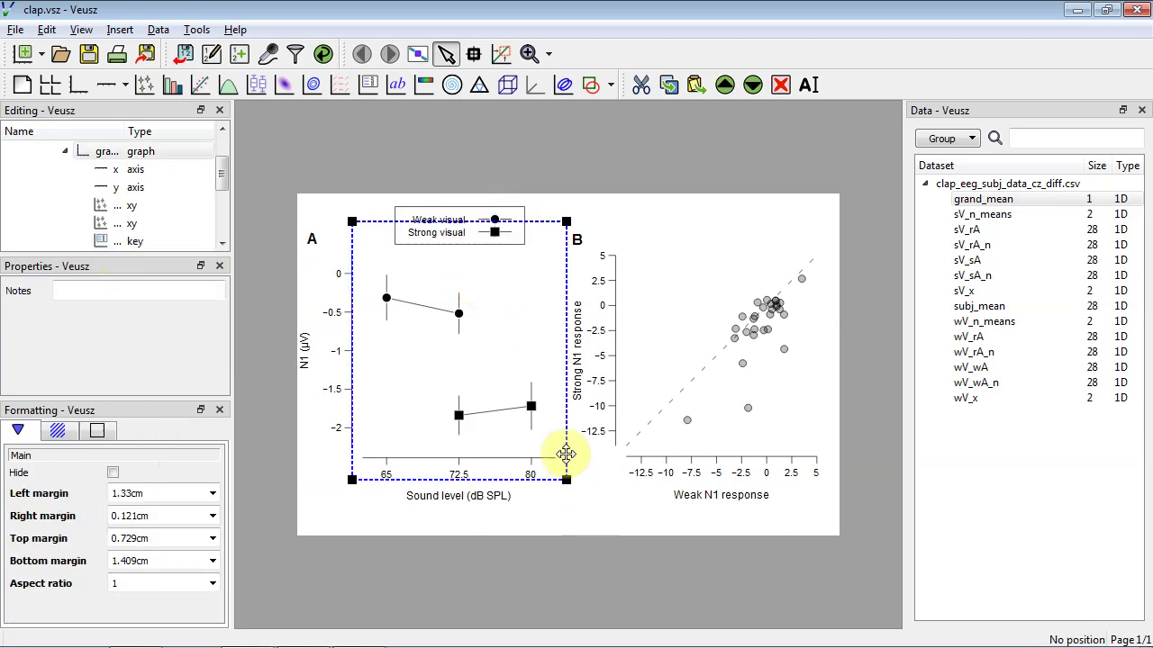
{"action": "left_click", "coordinate": [614, 526]}
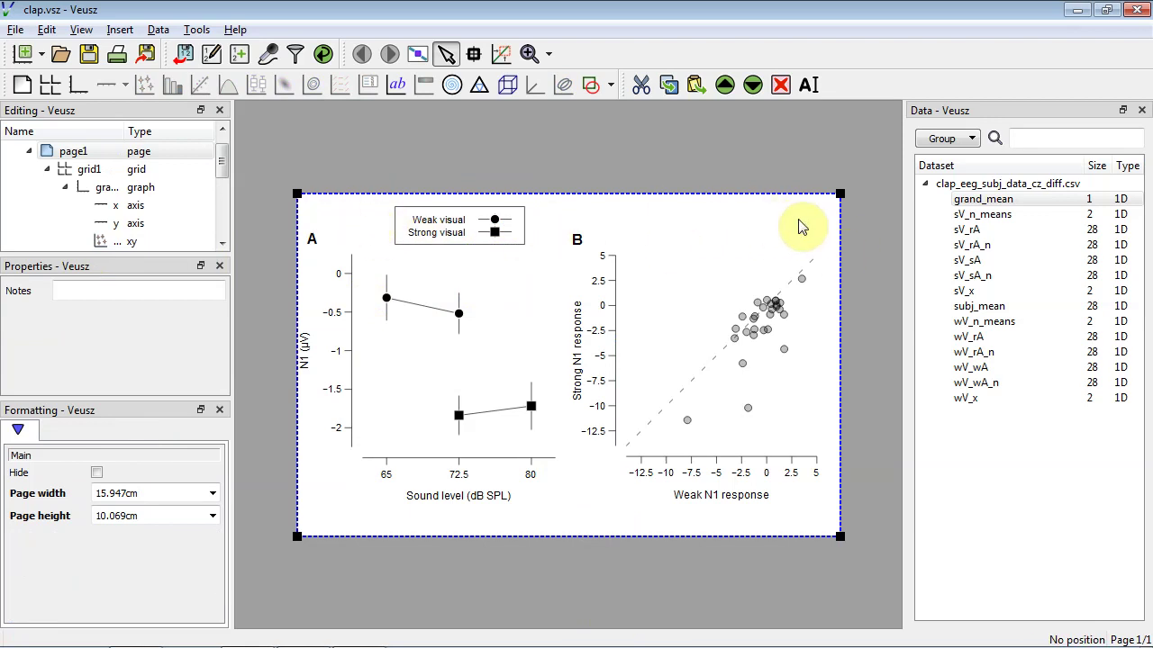
{"action": "key", "text": "ctrl+s"}
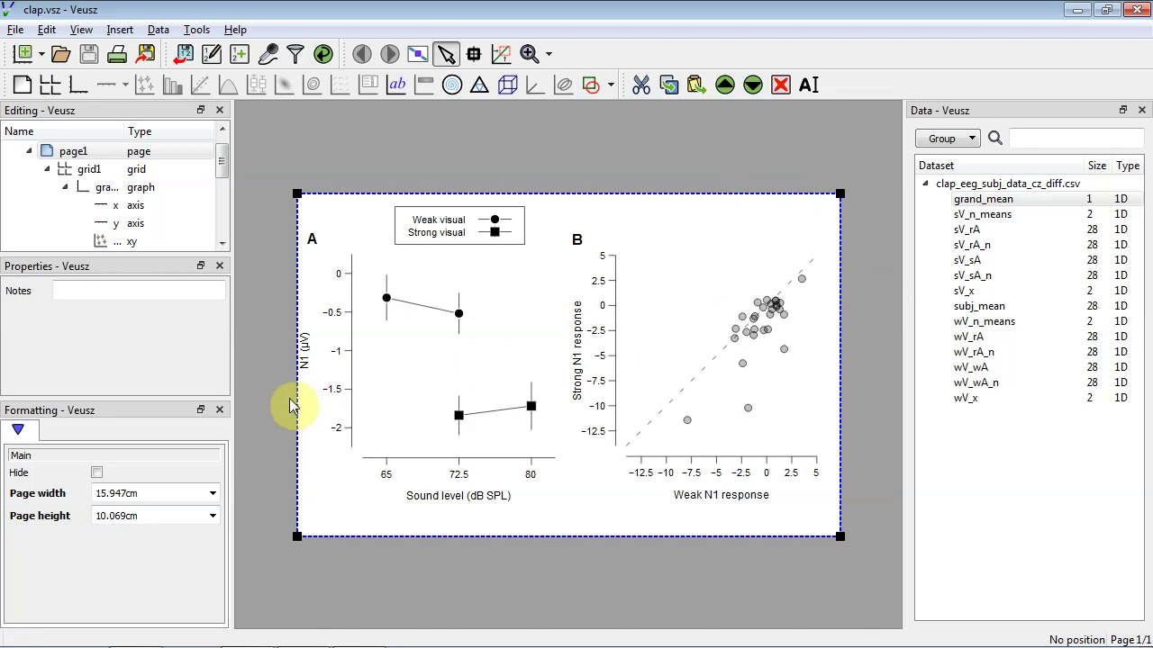
Set the tick label format of the left graph's y axis to %+.1f.
{"action": "left_click", "coordinate": [353, 366]}
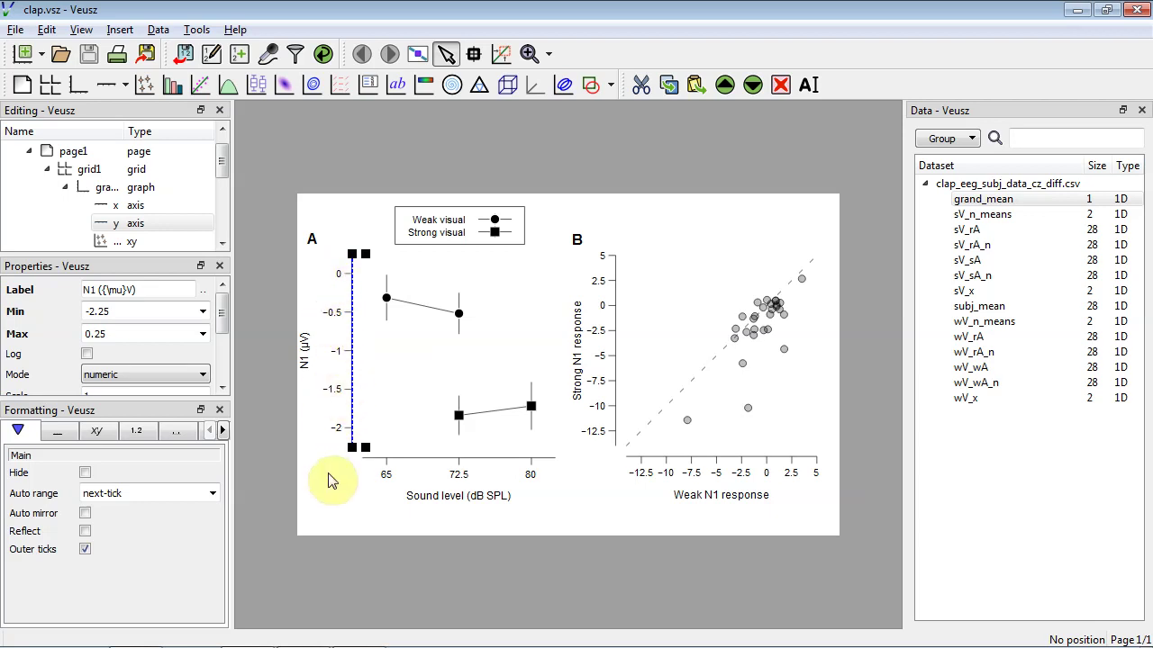
{"action": "left_click", "coordinate": [99, 431]}
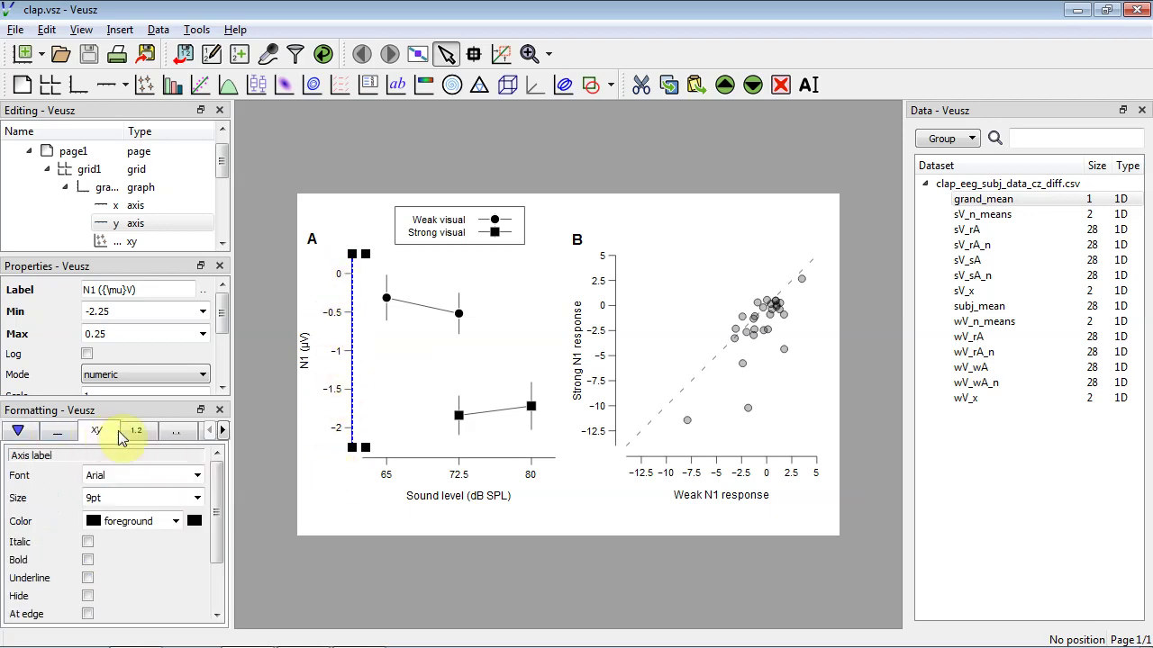
{"action": "left_click_drag", "start_coordinate": [218, 498], "coordinate": [226, 631]}
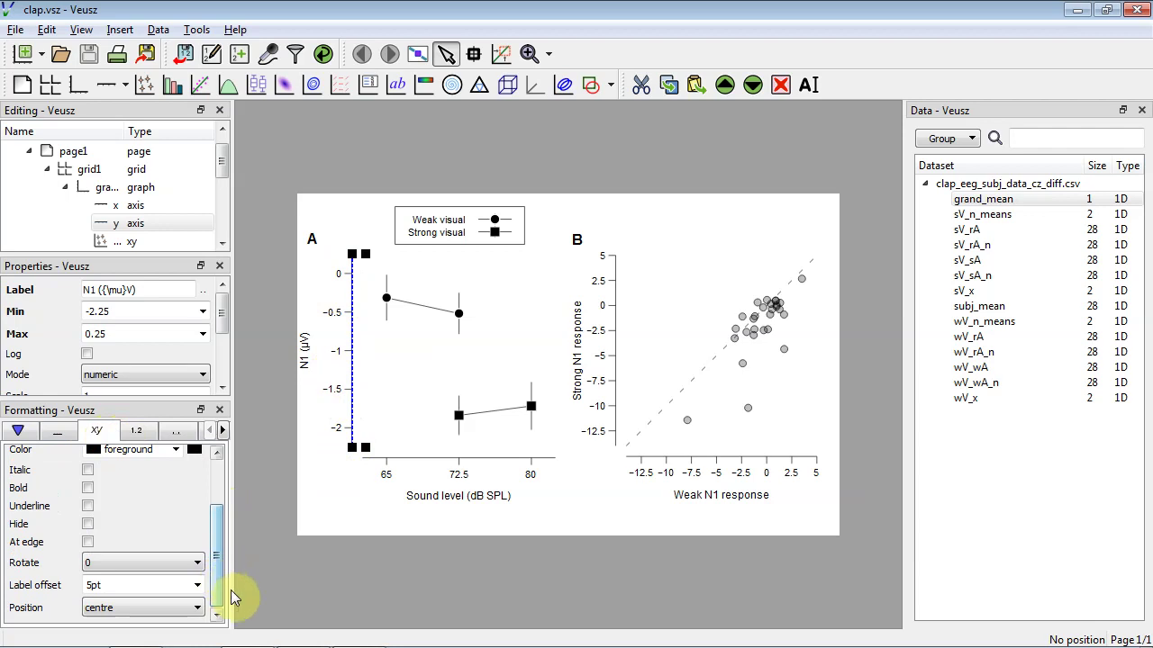
{"action": "mouse_move", "coordinate": [221, 571]}
{"action": "left_mouse_down"}
{"action": "mouse_move", "coordinate": [226, 504]}
{"action": "mouse_move", "coordinate": [221, 571]}
{"action": "left_mouse_up"}
{"action": "left_click", "coordinate": [135, 431]}
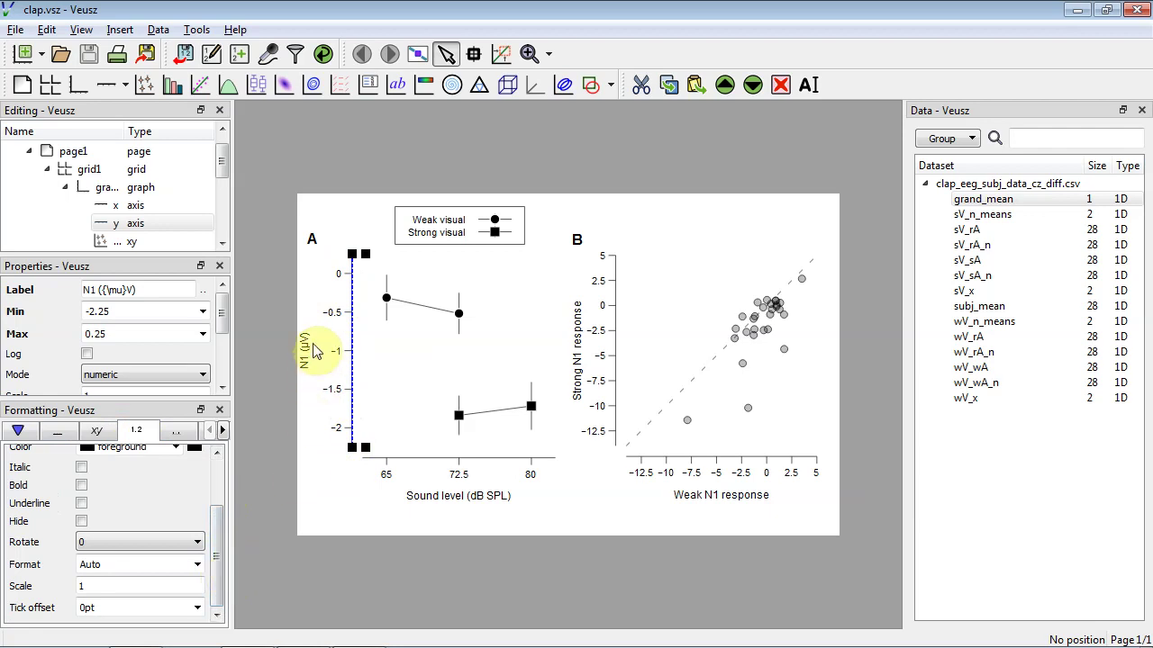
{"action": "left_click", "coordinate": [197, 565]}
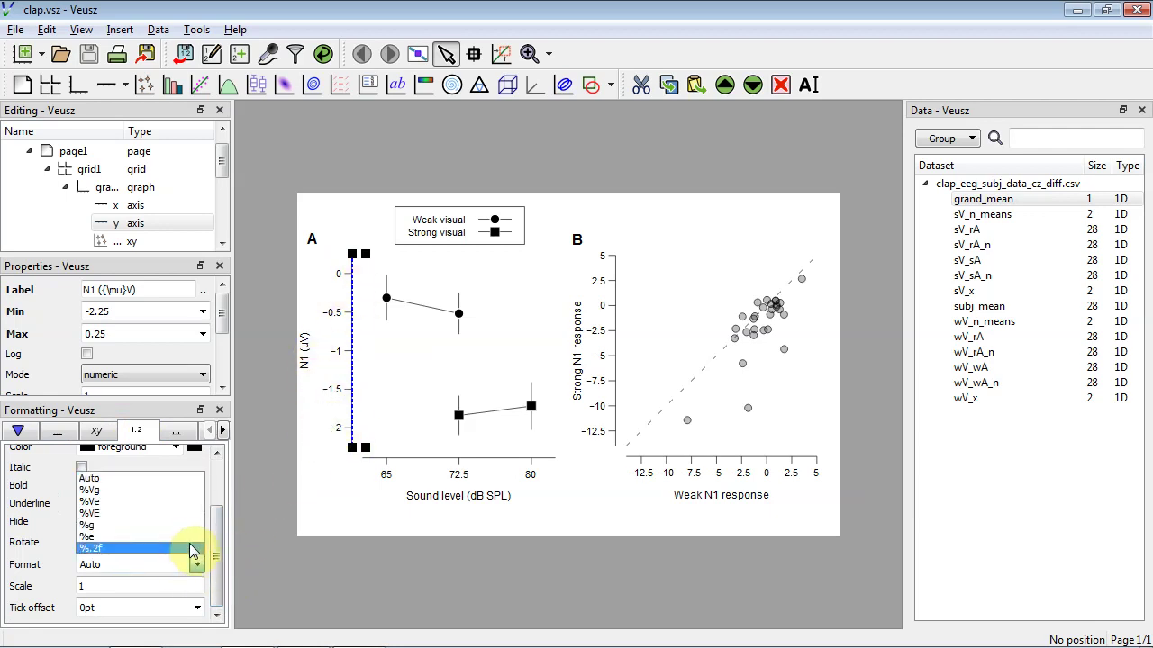
{"action": "left_click", "coordinate": [192, 547]}
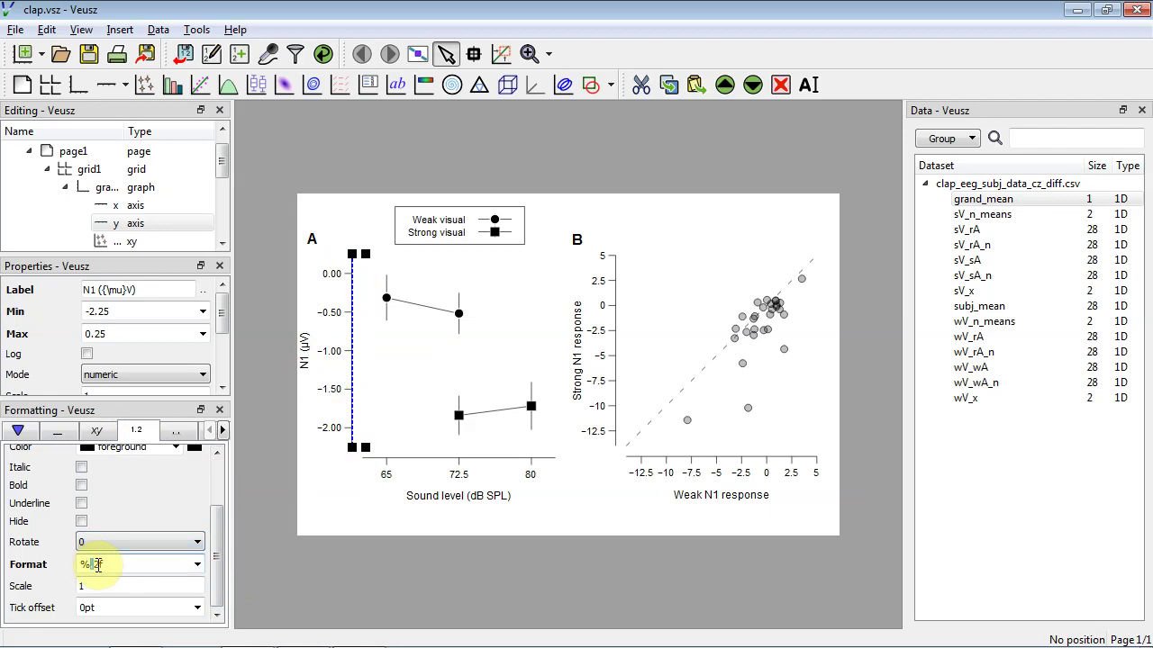
{"action": "left_click", "coordinate": [98, 564]}
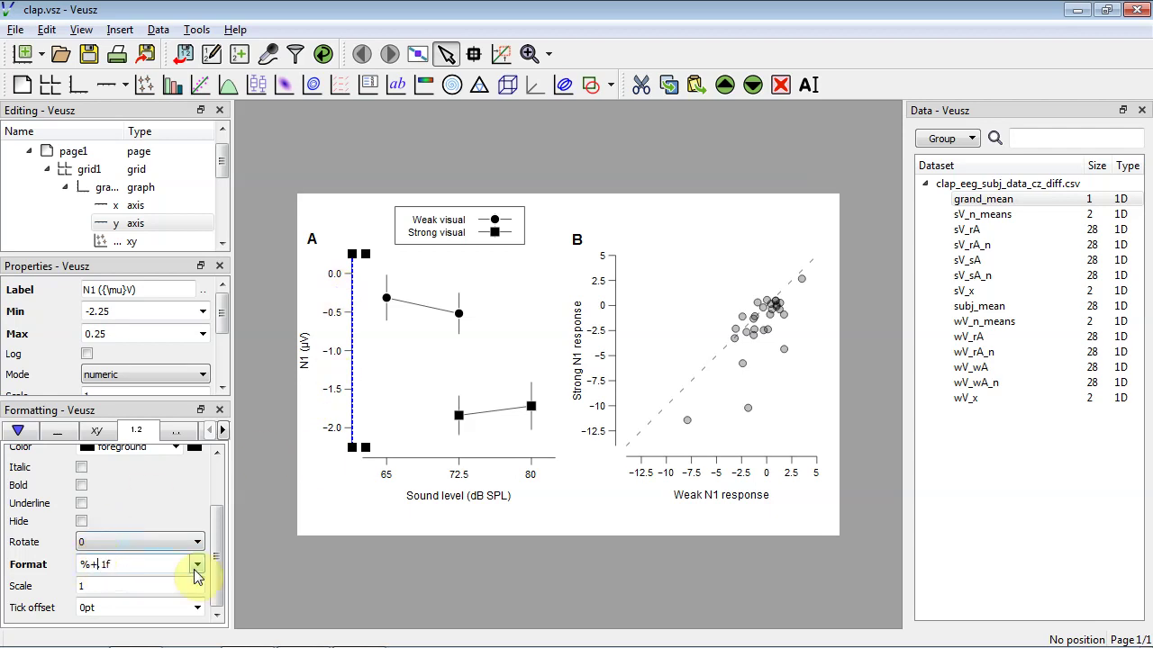
{"action": "left_click", "coordinate": [326, 531]}
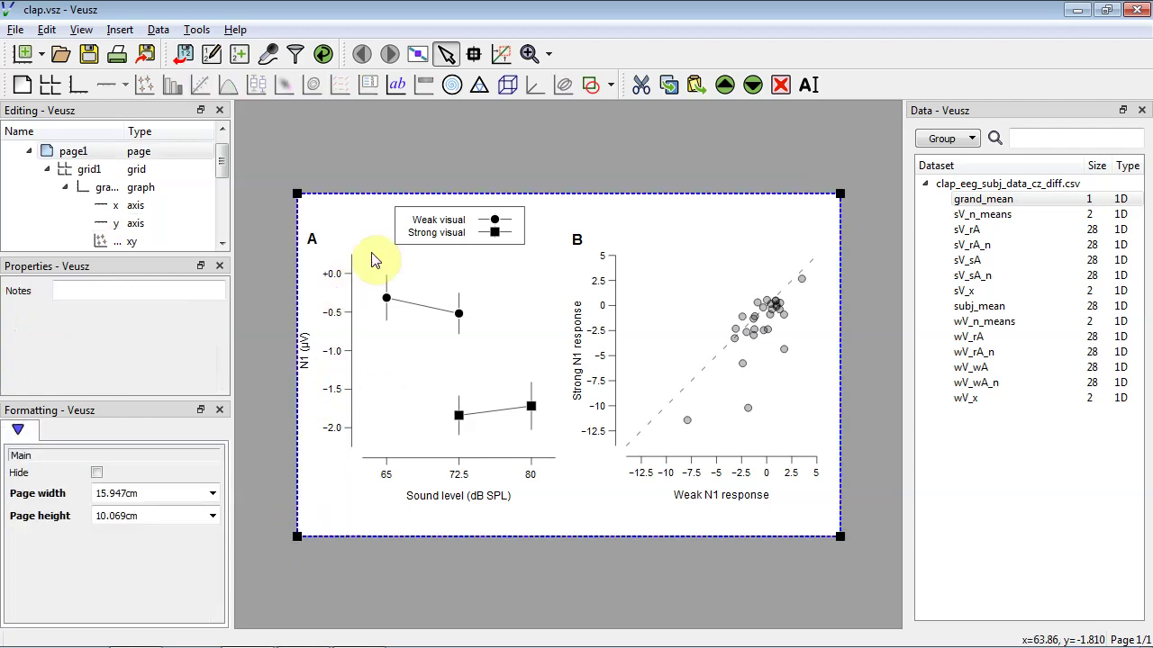
Set the tick label format of the left graph's x axis to %.1f and save the document.
{"action": "left_click", "coordinate": [411, 463]}
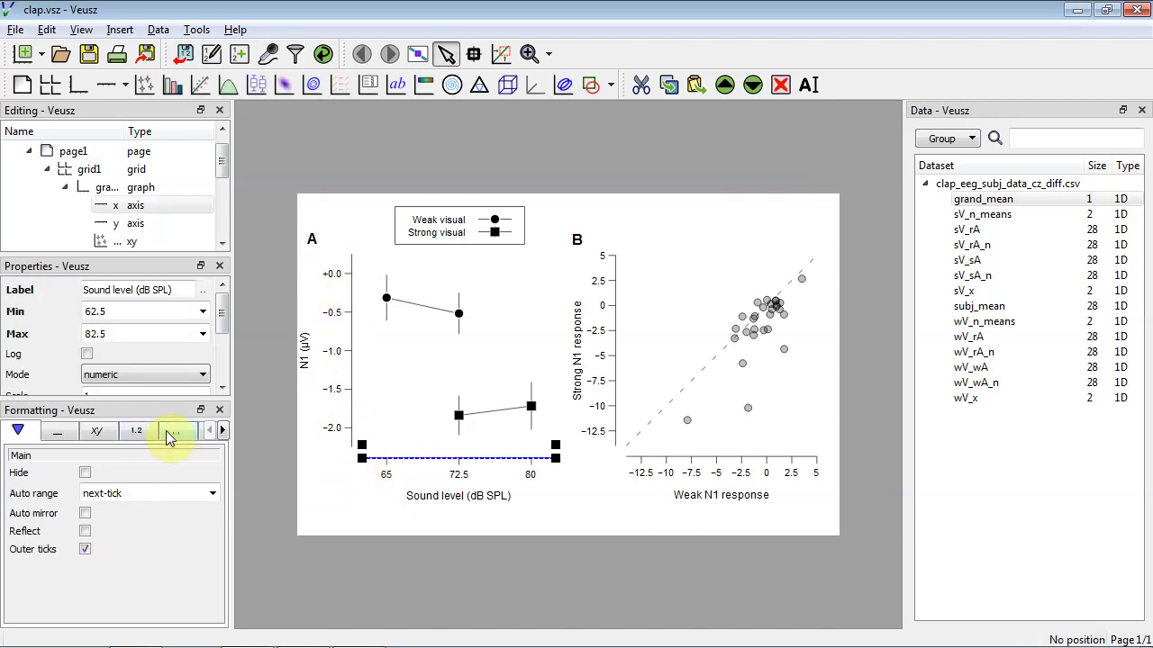
{"action": "left_click", "coordinate": [136, 430]}
{"action": "left_click_drag", "start_coordinate": [217, 553], "coordinate": [217, 604]}
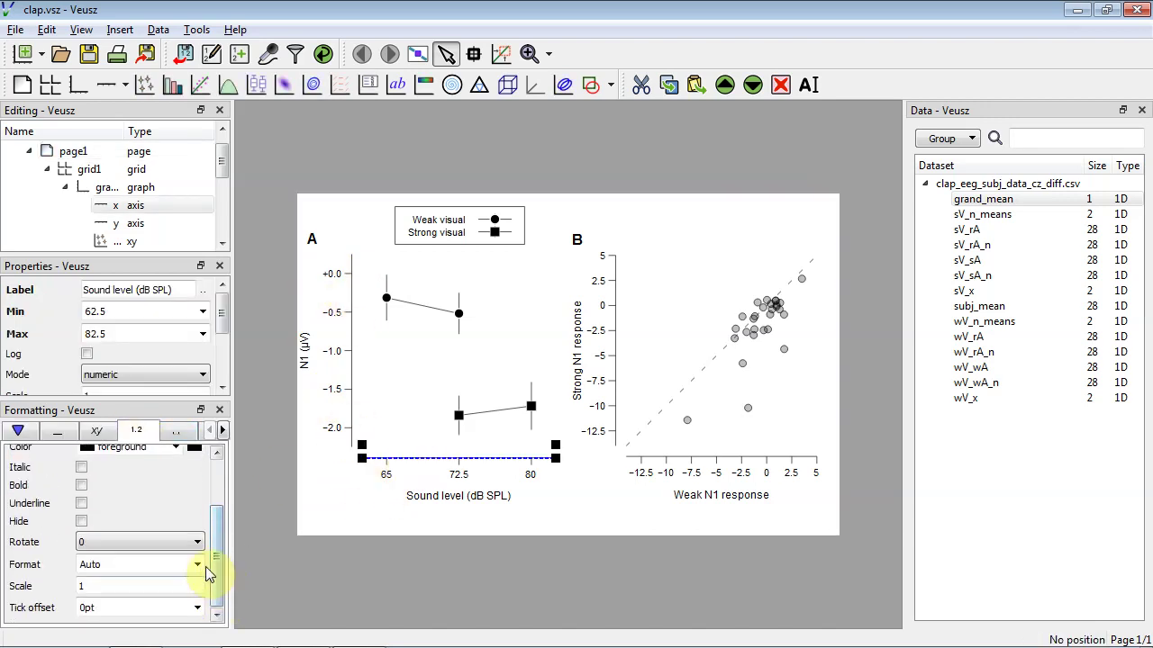
{"action": "left_click", "coordinate": [197, 565]}
{"action": "left_click", "coordinate": [99, 548]}
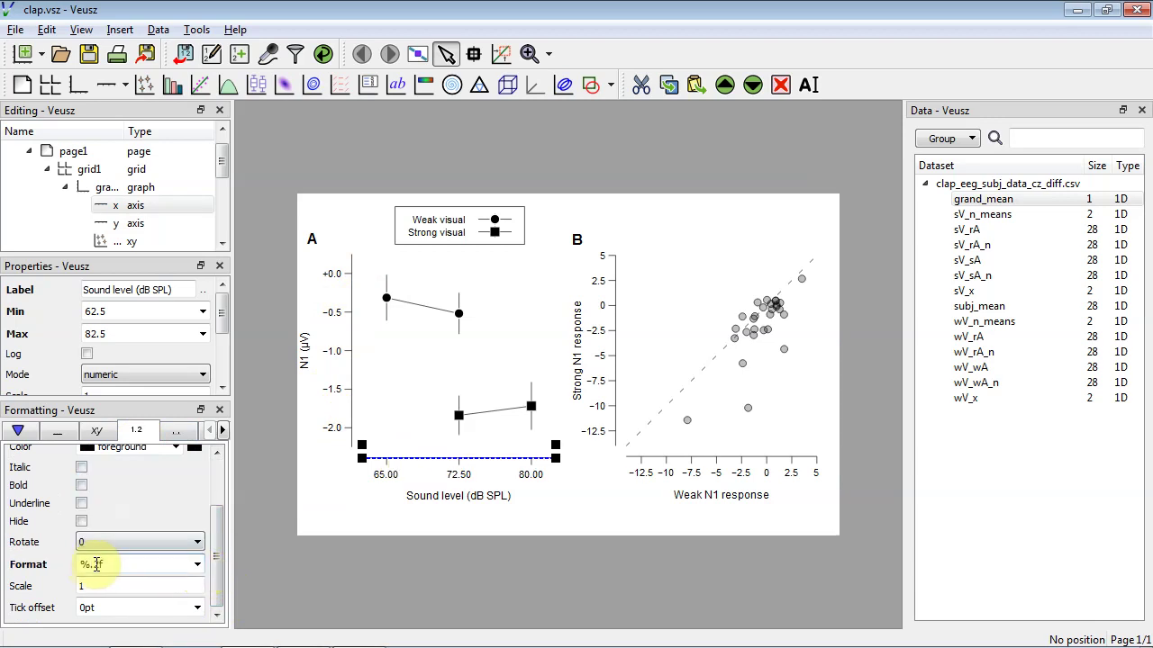
{"action": "type", "text": "1"}
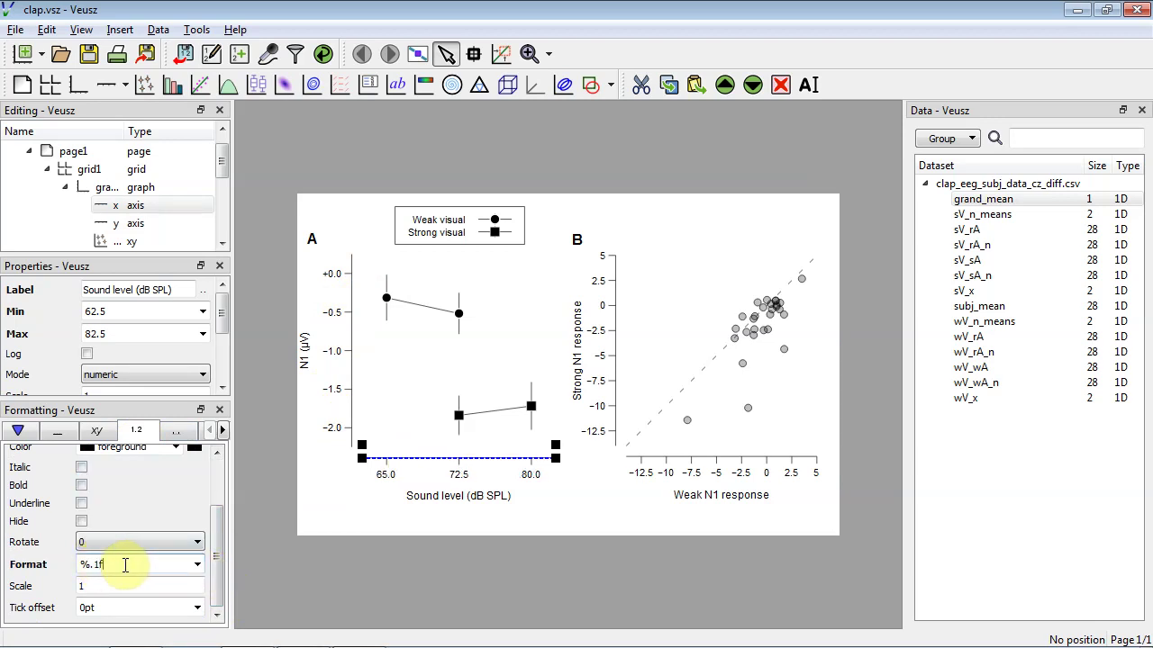
{"action": "left_click", "coordinate": [627, 523]}
{"action": "key", "text": "ctrl+s"}
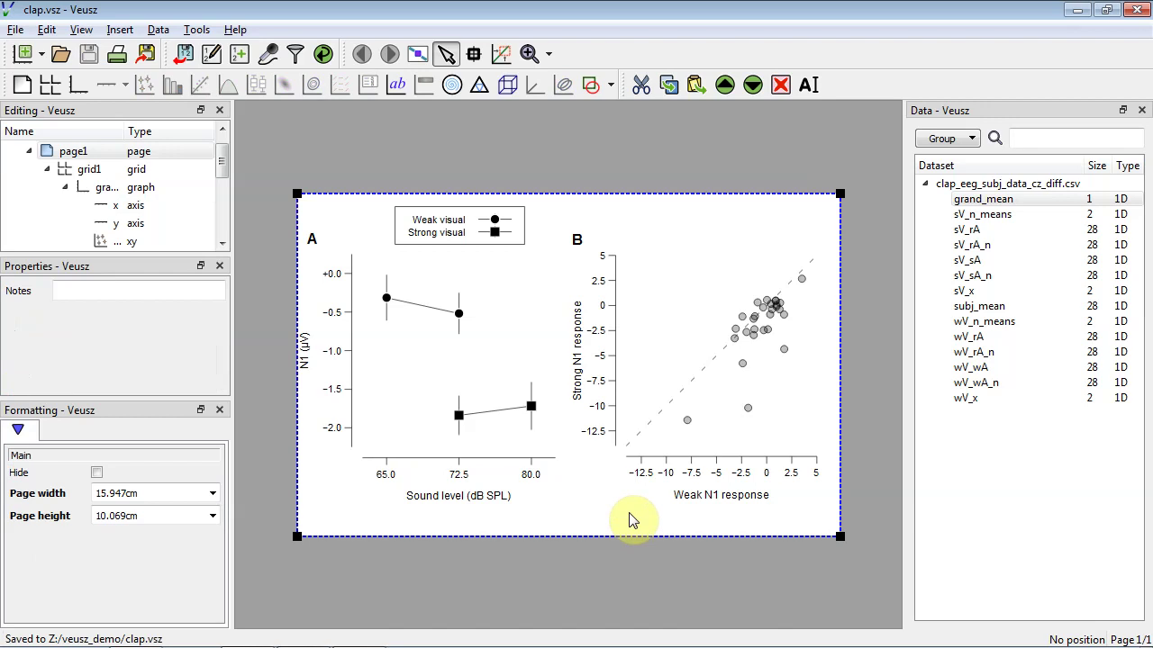
Set the tick label format of the right graph's y axis to %+.1f and save the document.
{"action": "left_click", "coordinate": [620, 376]}
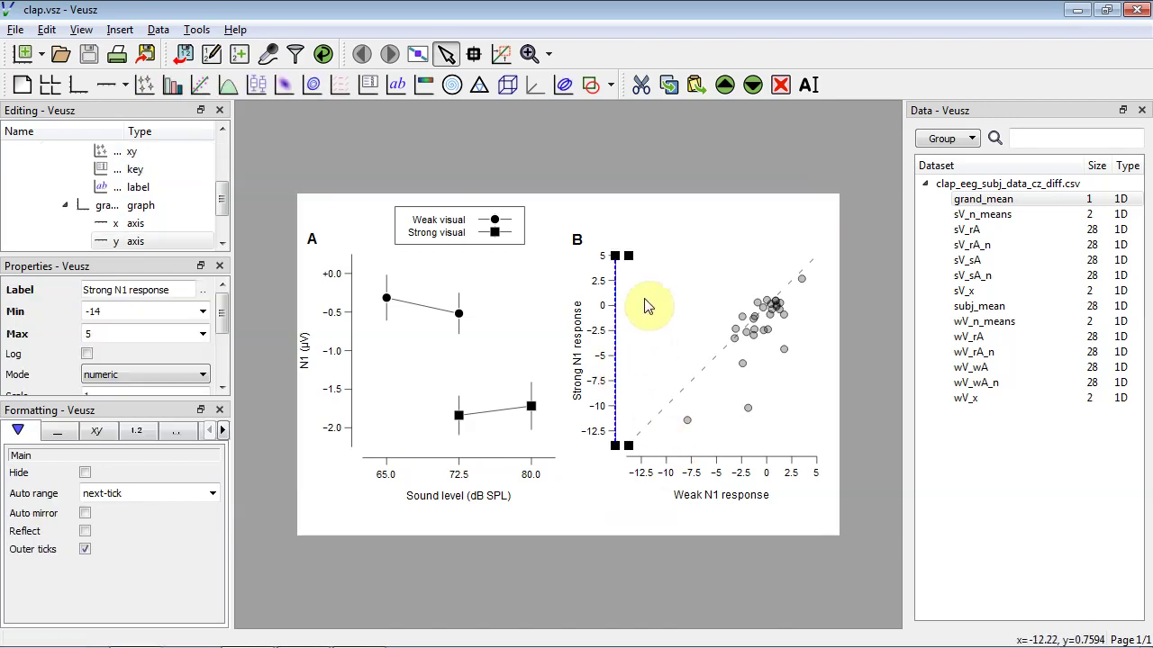
{"action": "left_click", "coordinate": [142, 431]}
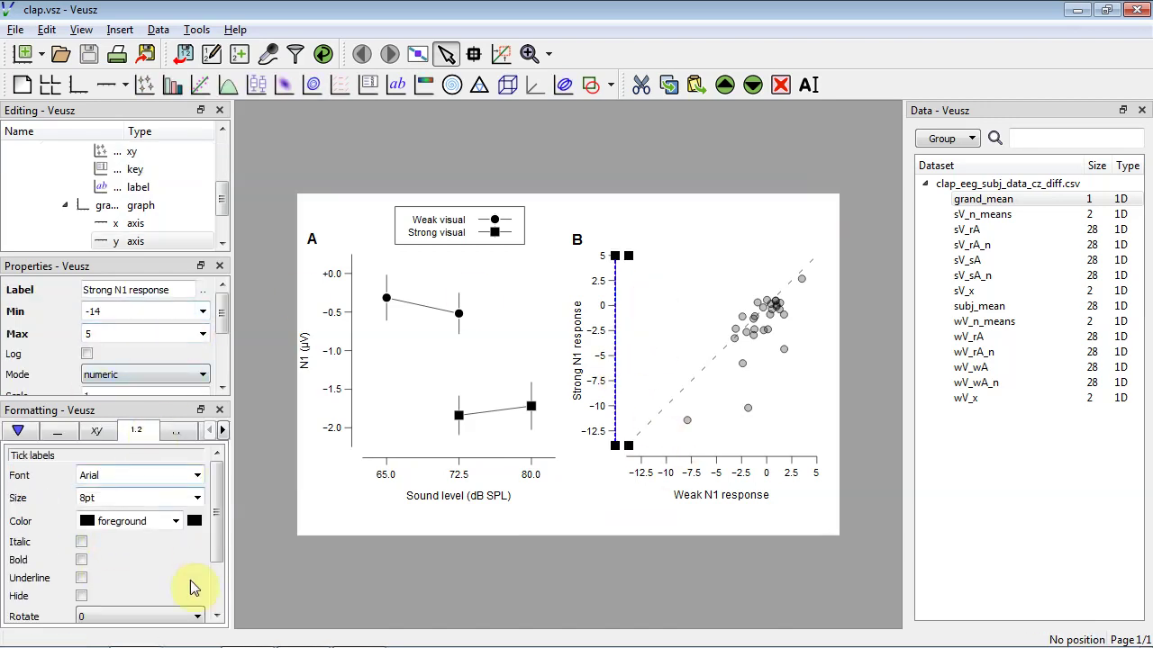
{"action": "scroll", "coordinate": [216, 594], "scroll_direction": "down", "scroll_amount": 3}
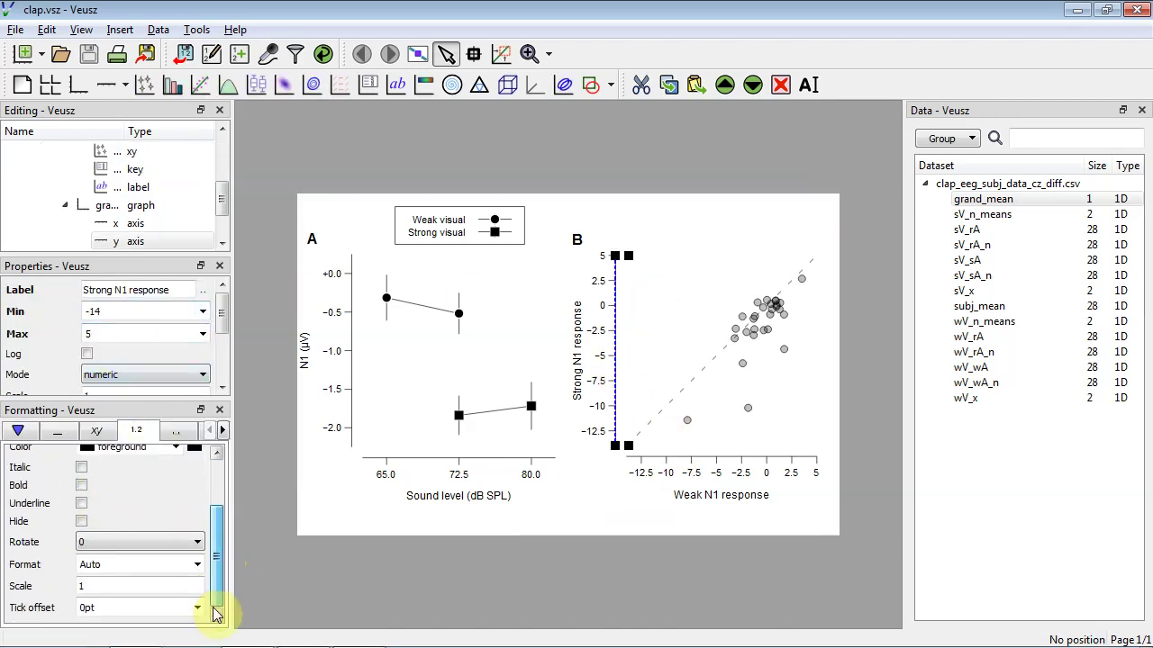
{"action": "left_click", "coordinate": [196, 564]}
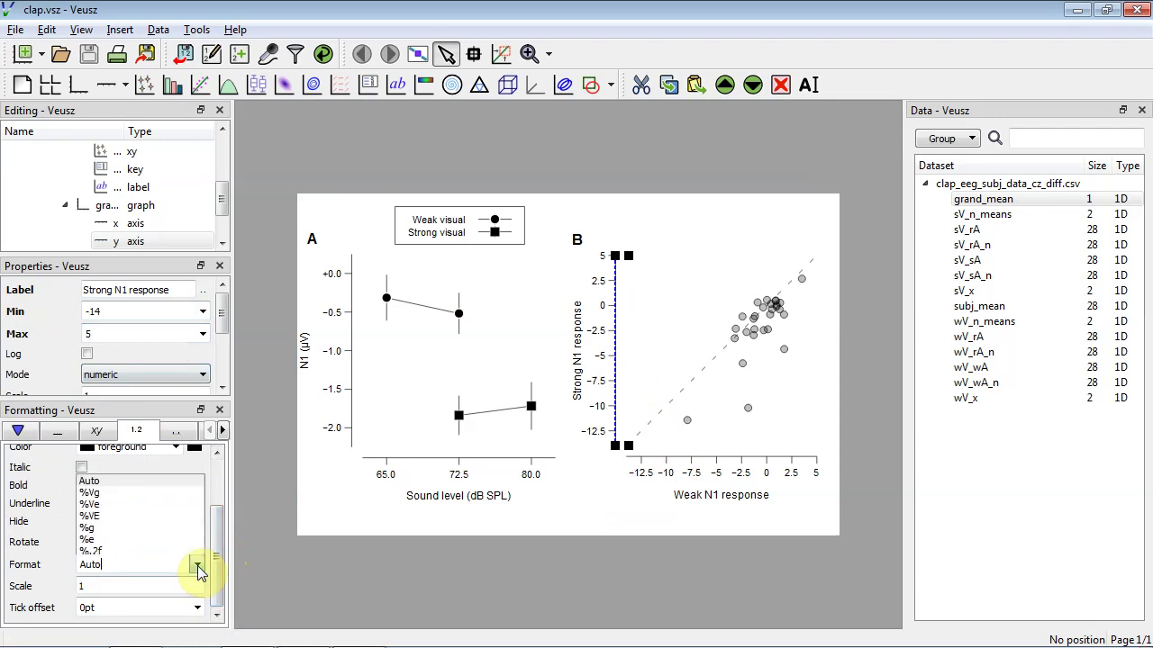
{"action": "left_click", "coordinate": [145, 548]}
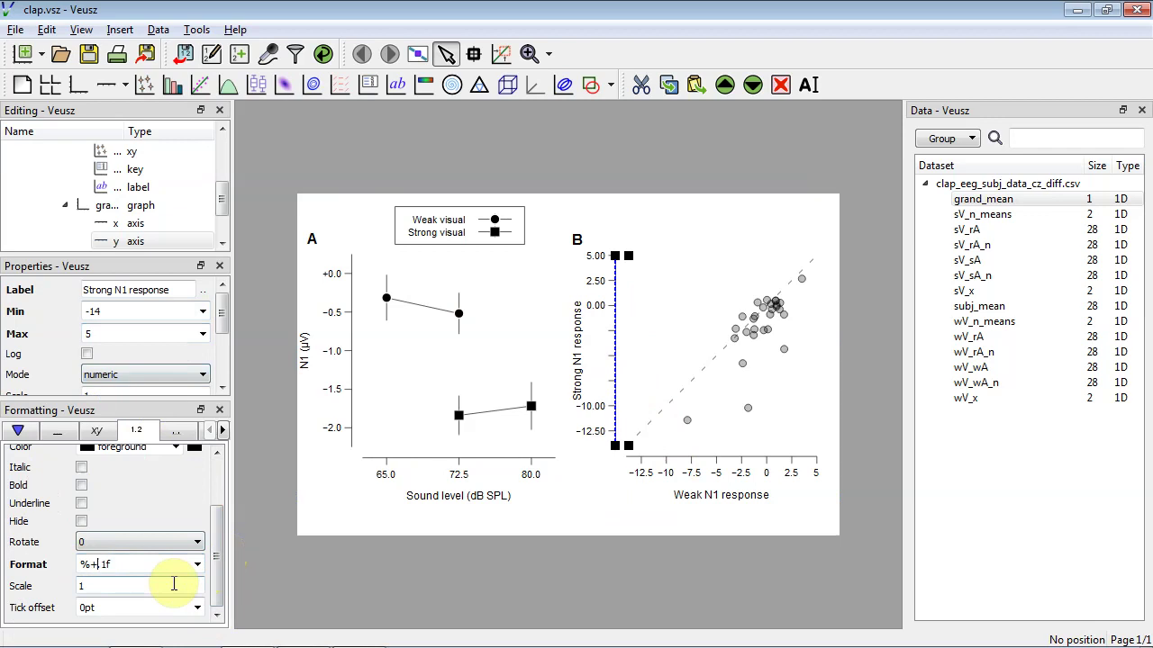
{"action": "key", "text": "Return"}
{"action": "left_click", "coordinate": [628, 517]}
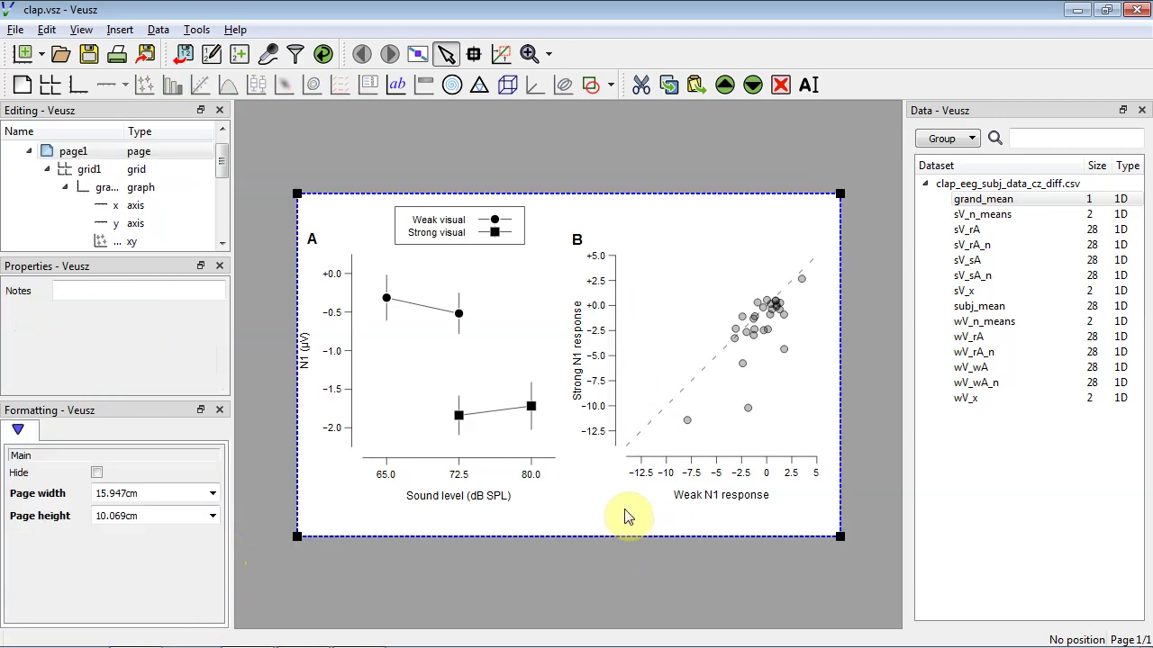
{"action": "key", "text": "ctrl+s"}
Set the tick label format of the right graph's x axis to %+.1f.
{"action": "left_click", "coordinate": [735, 480]}
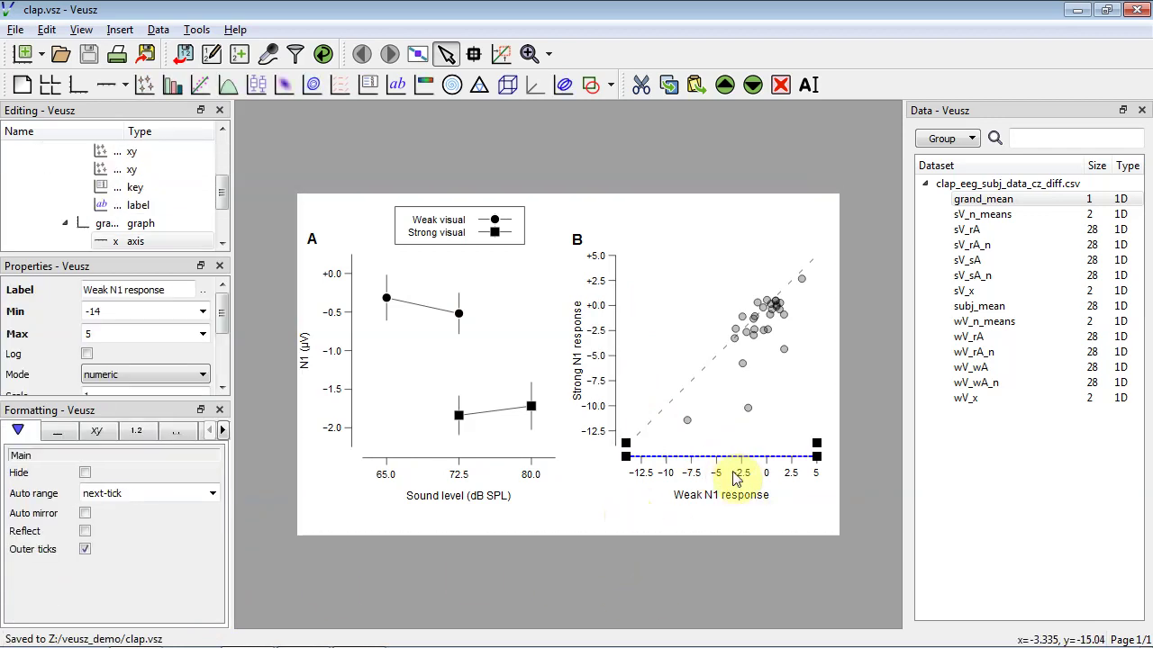
{"action": "left_click", "coordinate": [141, 436]}
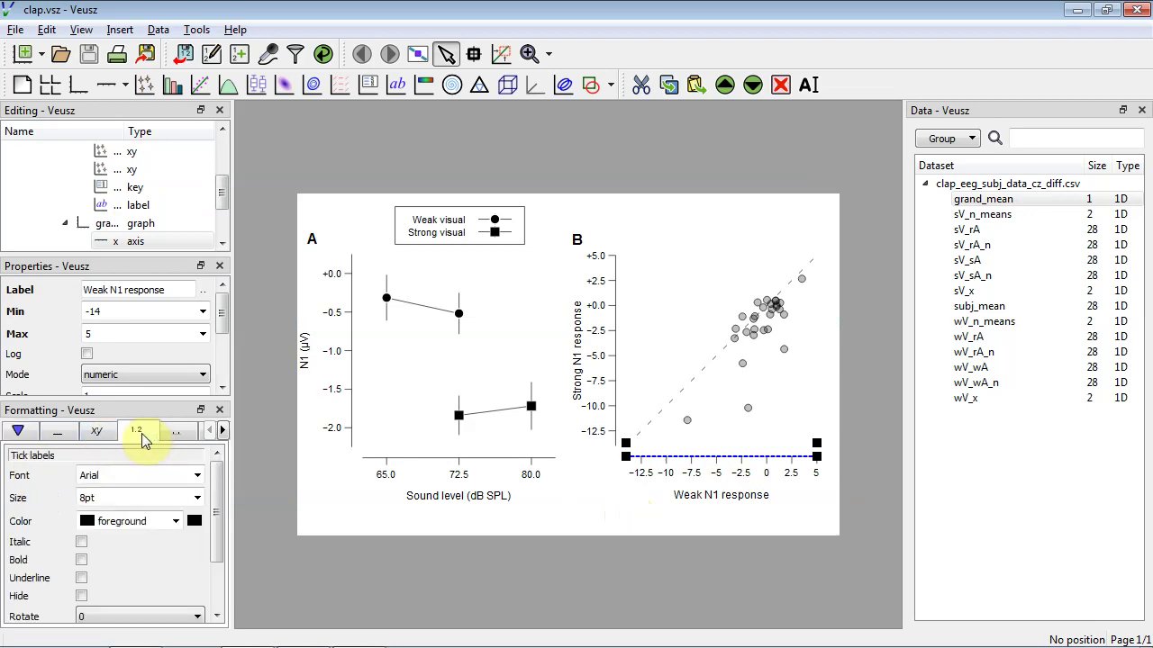
{"action": "scroll", "coordinate": [225, 505], "scroll_direction": "down", "scroll_amount": 3}
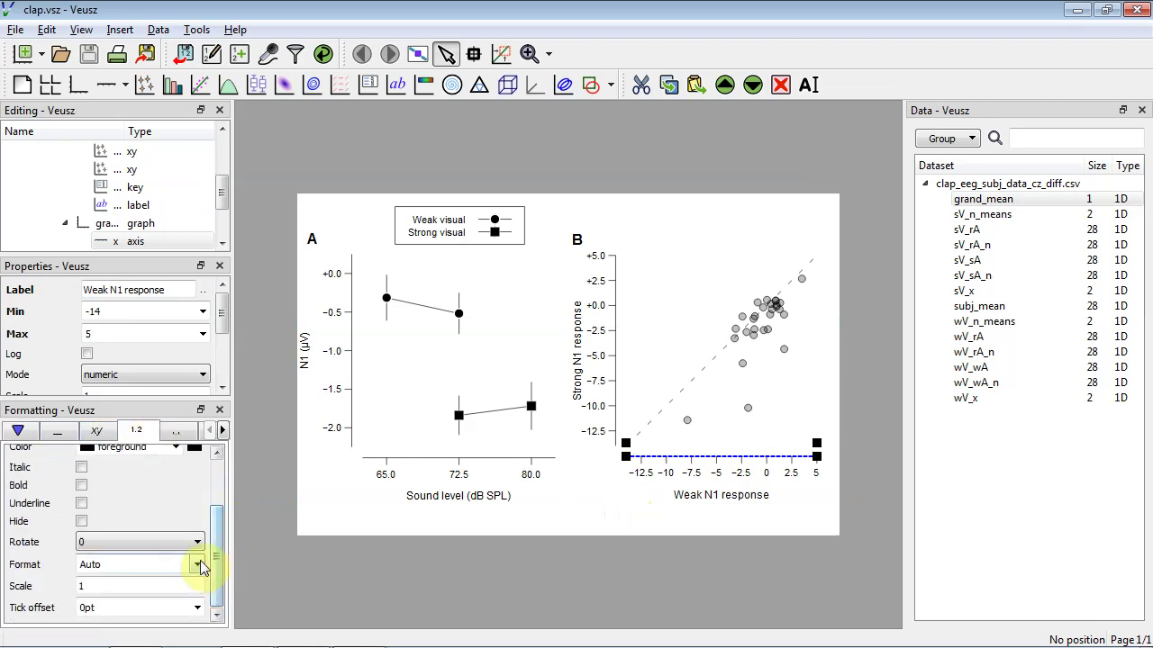
{"action": "left_click", "coordinate": [197, 564]}
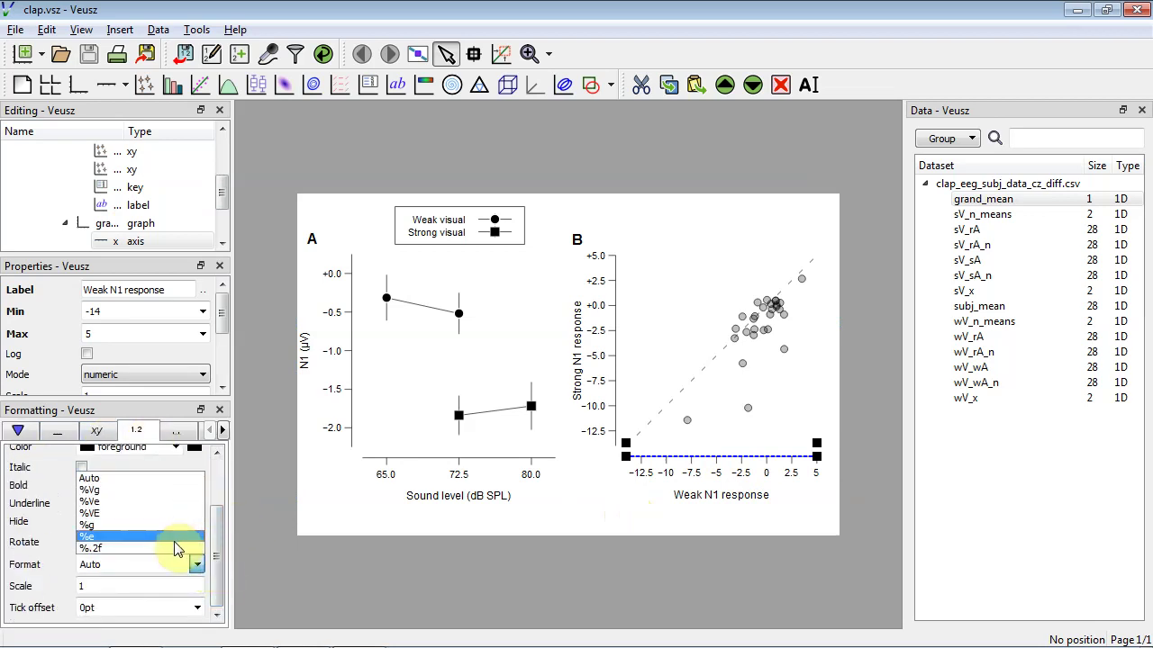
{"action": "left_click", "coordinate": [179, 547]}
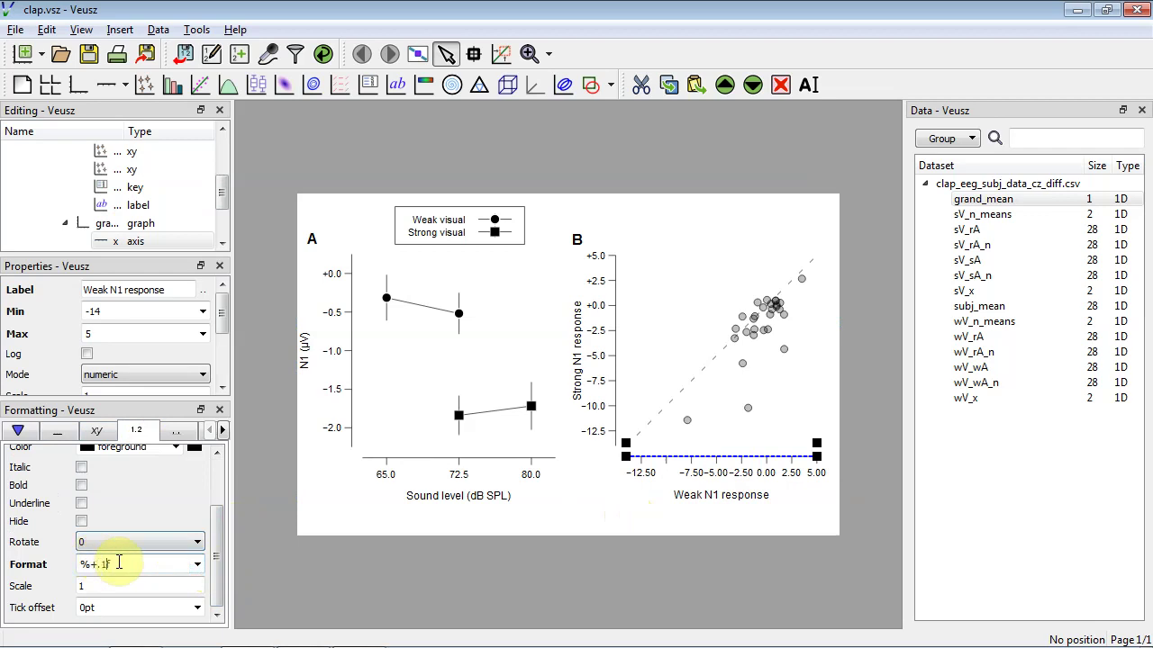
{"action": "type", "text": "f"}
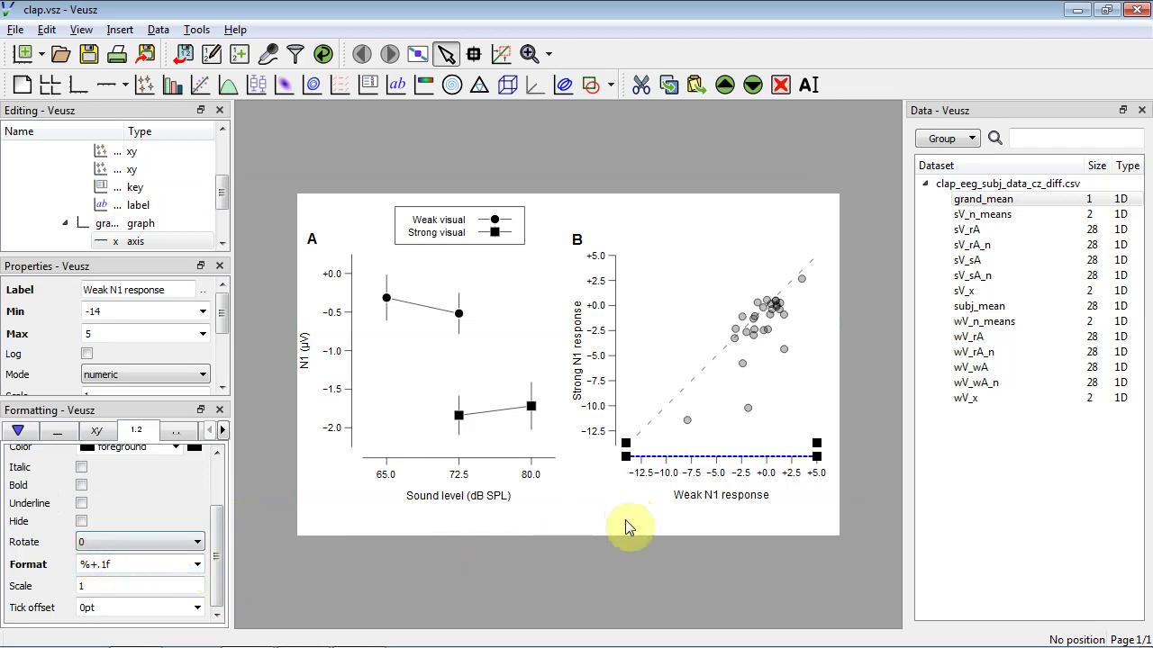
{"action": "left_click", "coordinate": [681, 528]}
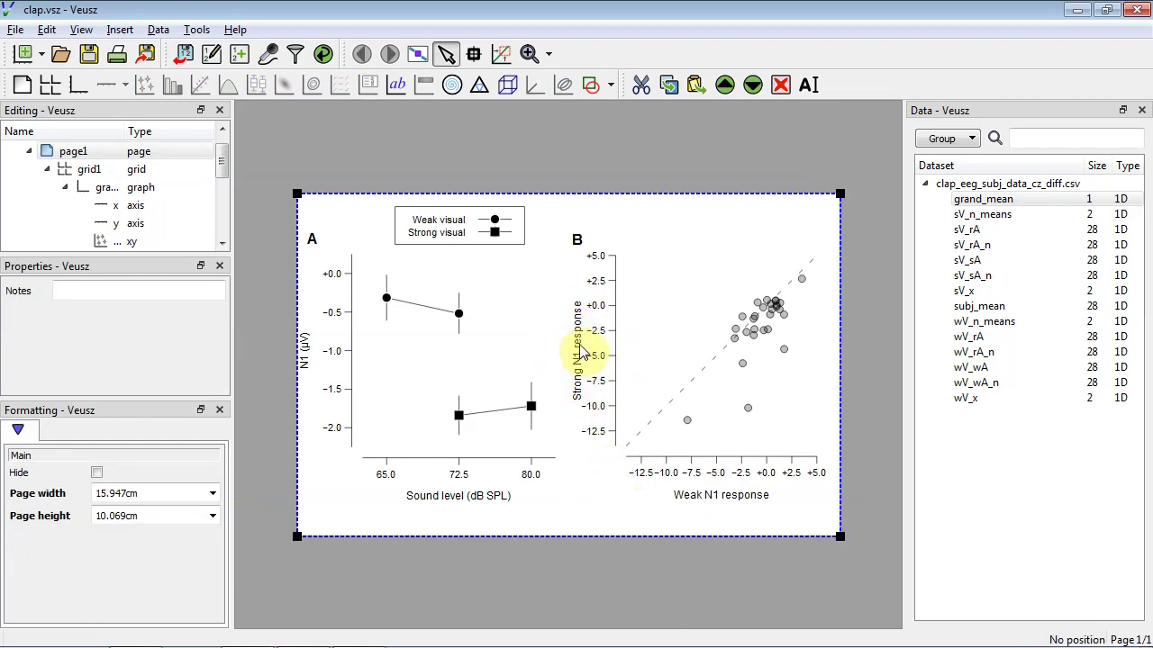
Shrink the right graph from its lower-left corner to a left margin of about 2.1 cm and a bottom margin of about 2 cm.
{"action": "left_click", "coordinate": [631, 351]}
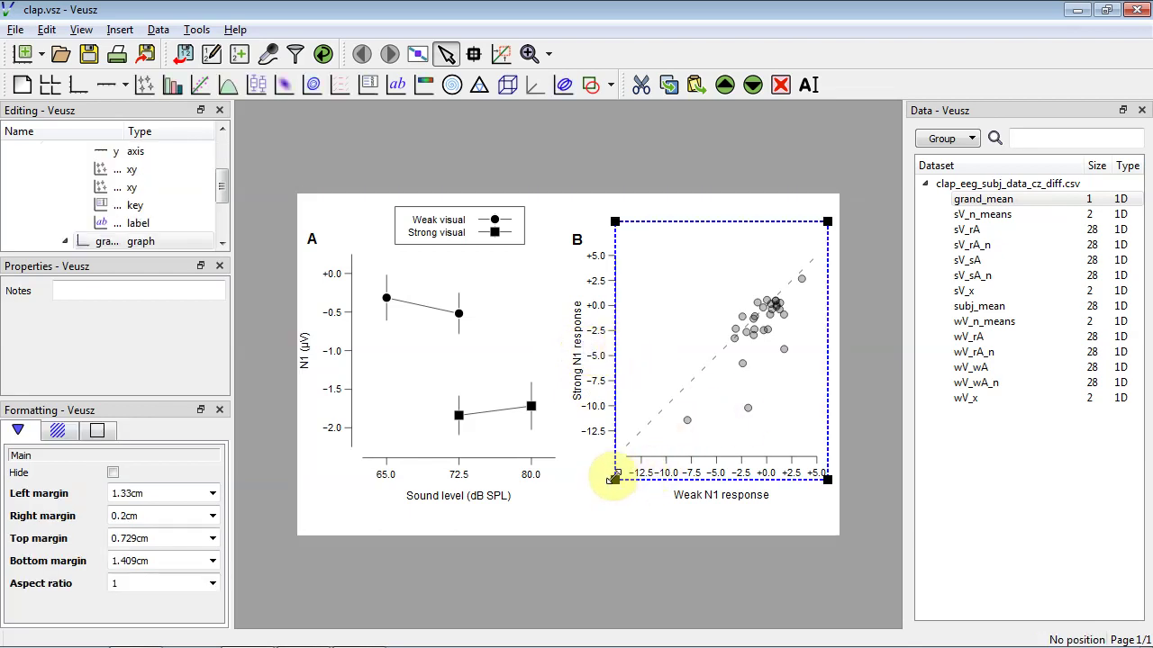
{"action": "left_click_drag", "start_coordinate": [615, 477], "coordinate": [639, 457]}
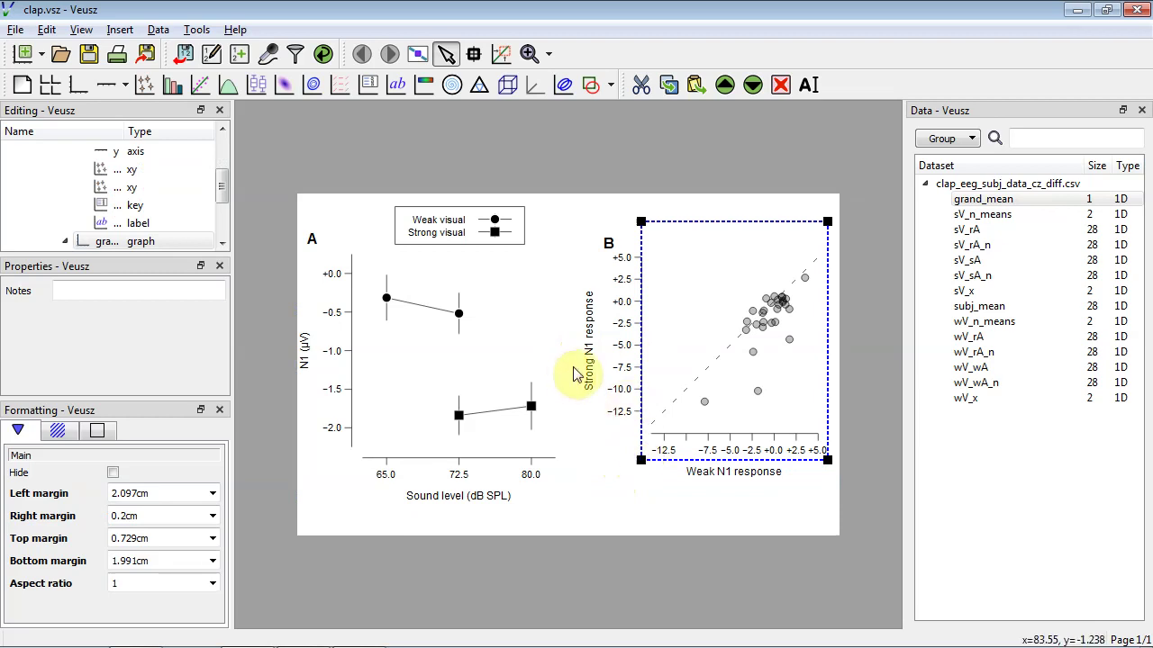
{"action": "left_click", "coordinate": [759, 533]}
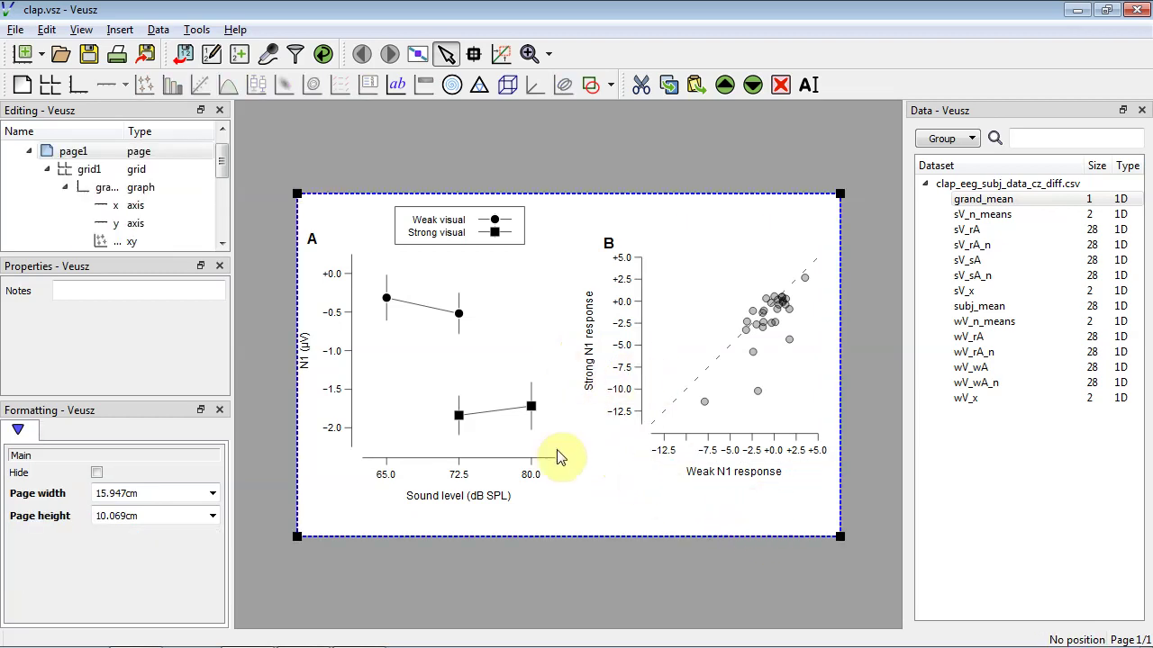
Copy the right graph's left, right, top and bottom margins to the left graph so both graphs match.
{"action": "left_click", "coordinate": [667, 339]}
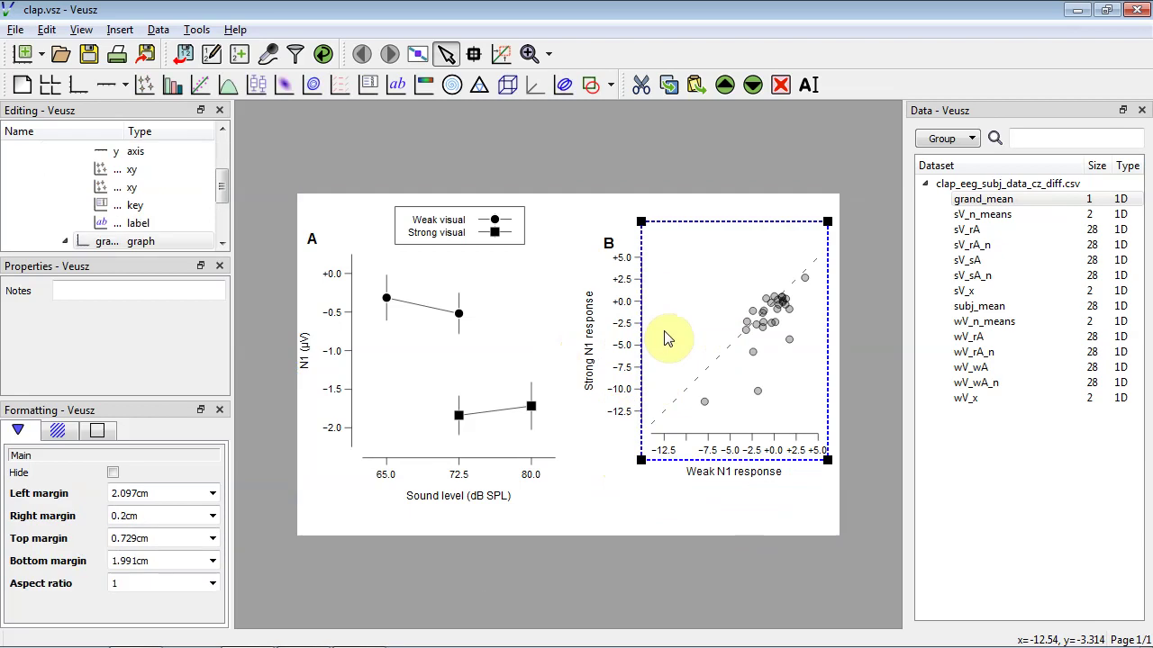
{"action": "left_click", "coordinate": [80, 494]}
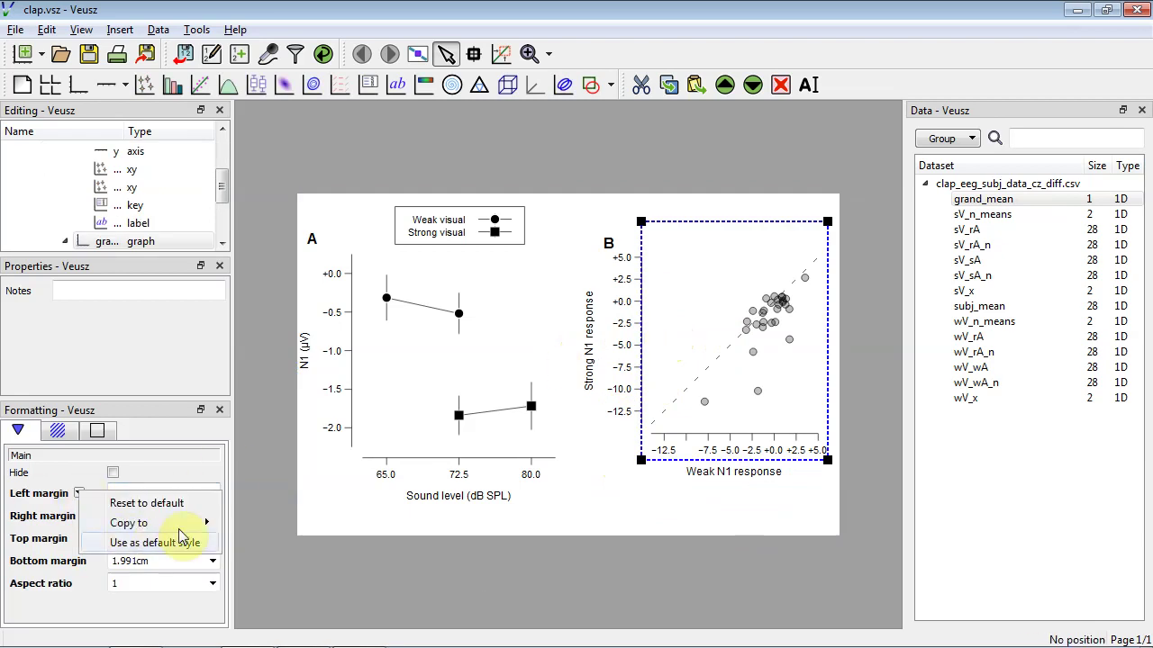
{"action": "left_click", "coordinate": [261, 517]}
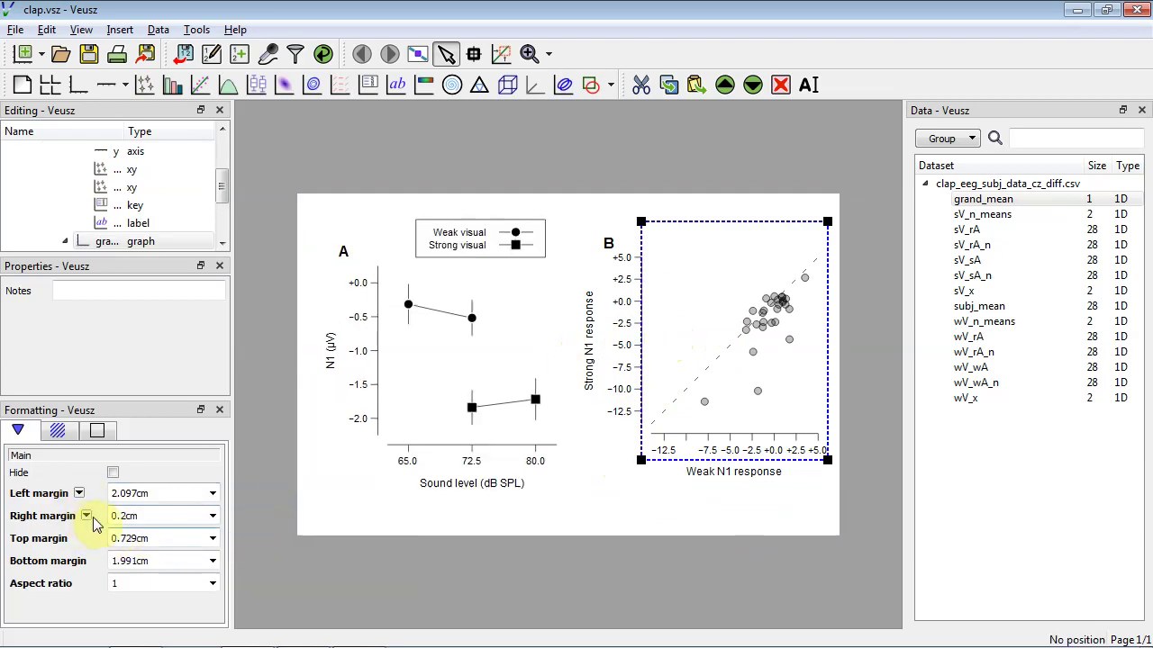
{"action": "left_click", "coordinate": [87, 516]}
{"action": "mouse_move", "coordinate": [193, 548]}
{"action": "left_click", "coordinate": [270, 548]}
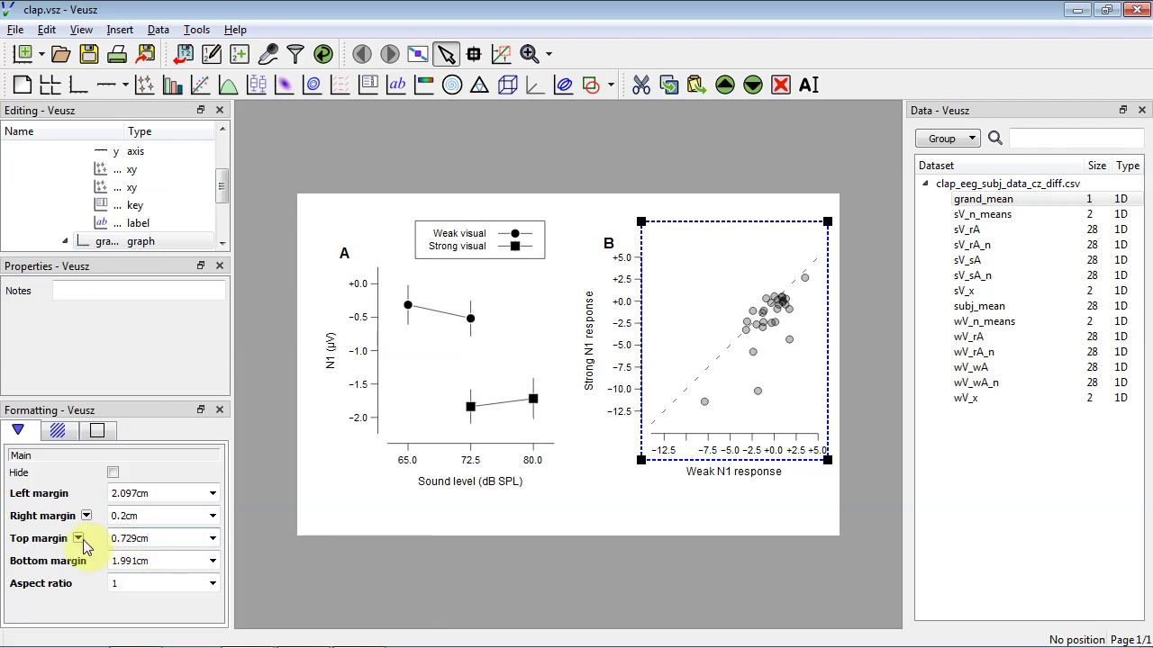
{"action": "left_click", "coordinate": [78, 539]}
{"action": "mouse_move", "coordinate": [171, 573]}
{"action": "left_click", "coordinate": [275, 579]}
{"action": "left_click", "coordinate": [96, 560]}
{"action": "mouse_move", "coordinate": [211, 594]}
{"action": "left_click", "coordinate": [286, 571]}
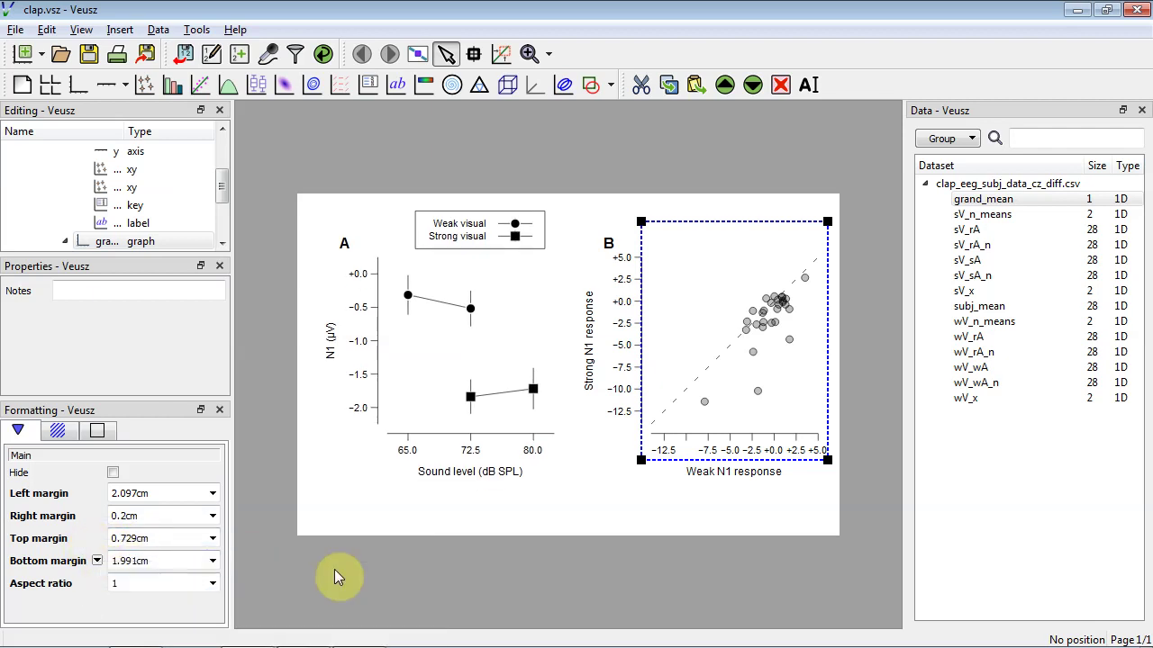
{"action": "left_click", "coordinate": [518, 520]}
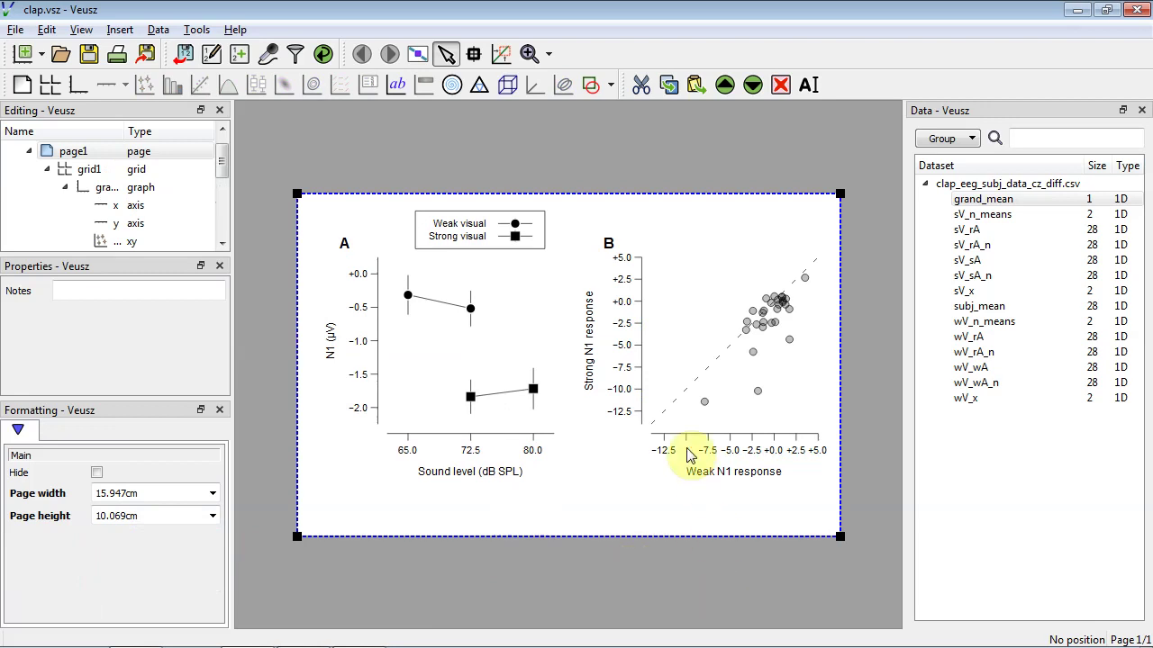
Move panel label A outward to an x position of -0.28, set label B's x position to -0.28 as well, and save the document.
{"action": "left_click", "coordinate": [343, 243]}
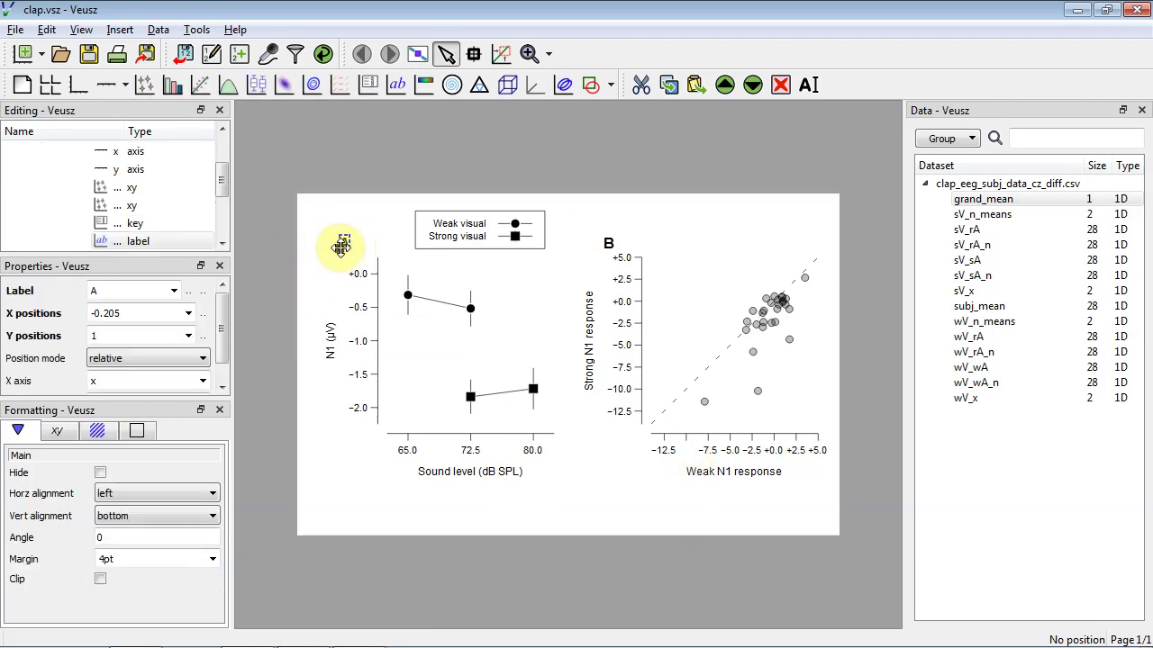
{"action": "left_click_drag", "start_coordinate": [342, 245], "coordinate": [330, 246]}
{"action": "left_click", "coordinate": [146, 313]}
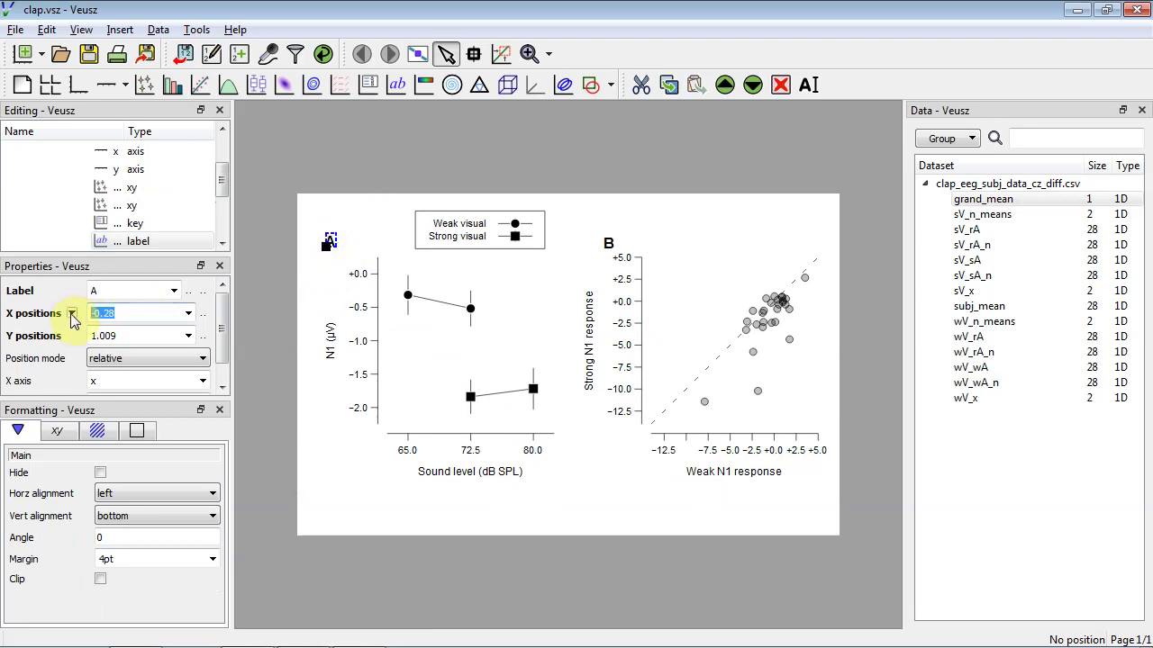
{"action": "left_click", "coordinate": [610, 241]}
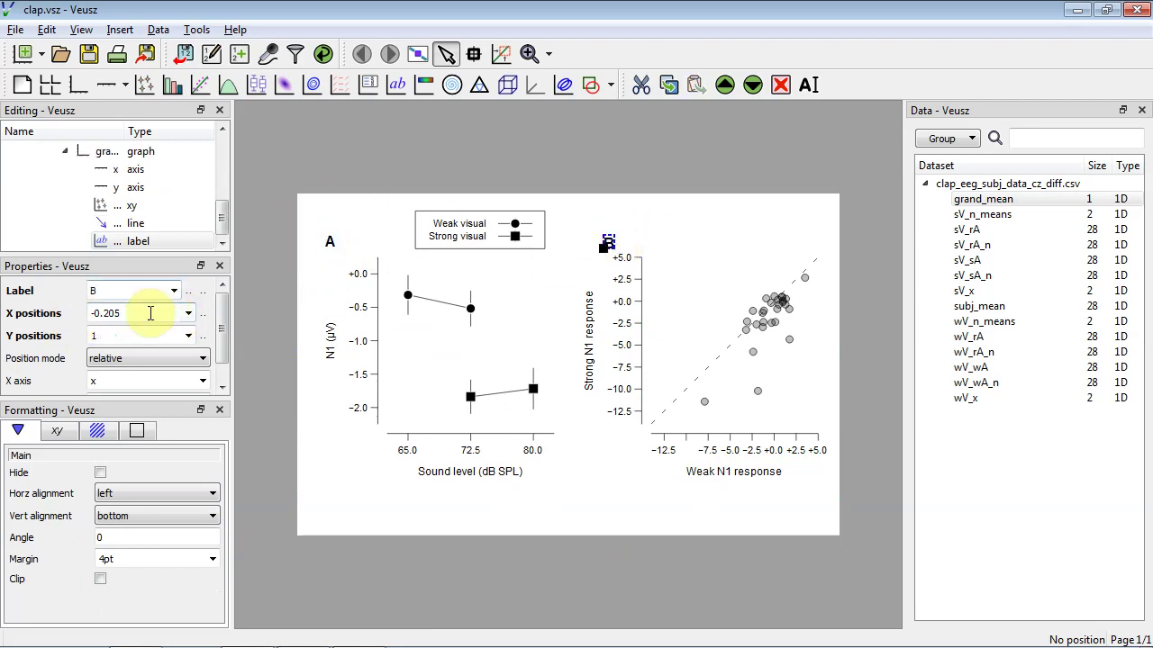
{"action": "left_click_drag", "start_coordinate": [151, 312], "coordinate": [50, 322]}
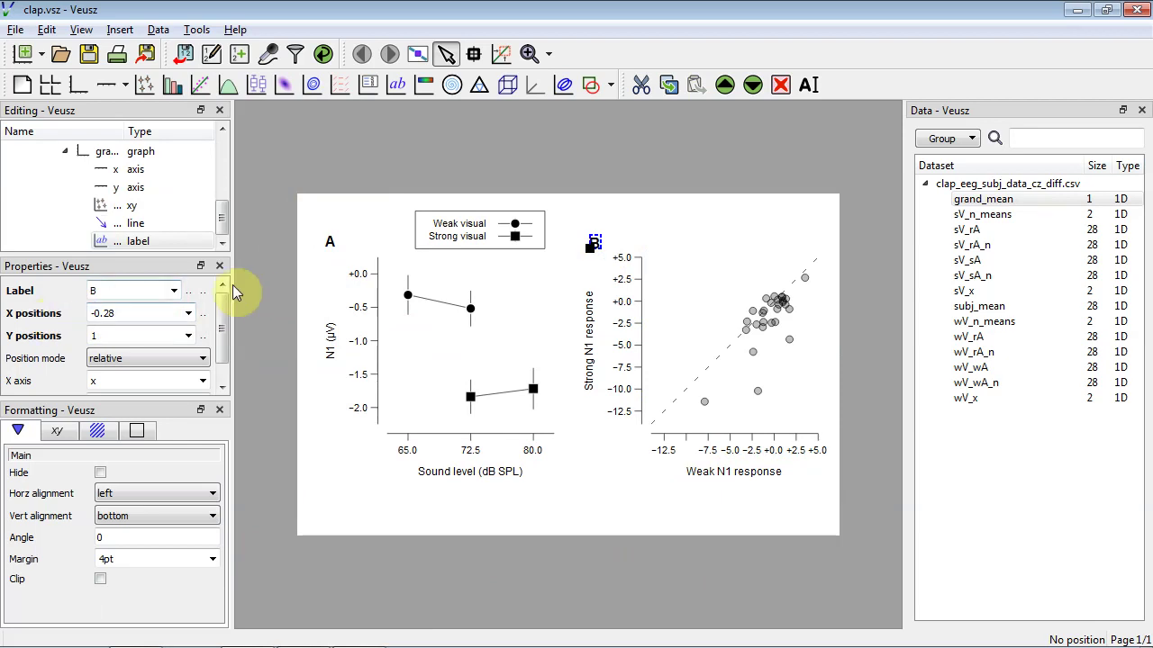
{"action": "left_click", "coordinate": [353, 151]}
{"action": "key", "text": "ctrl+s"}
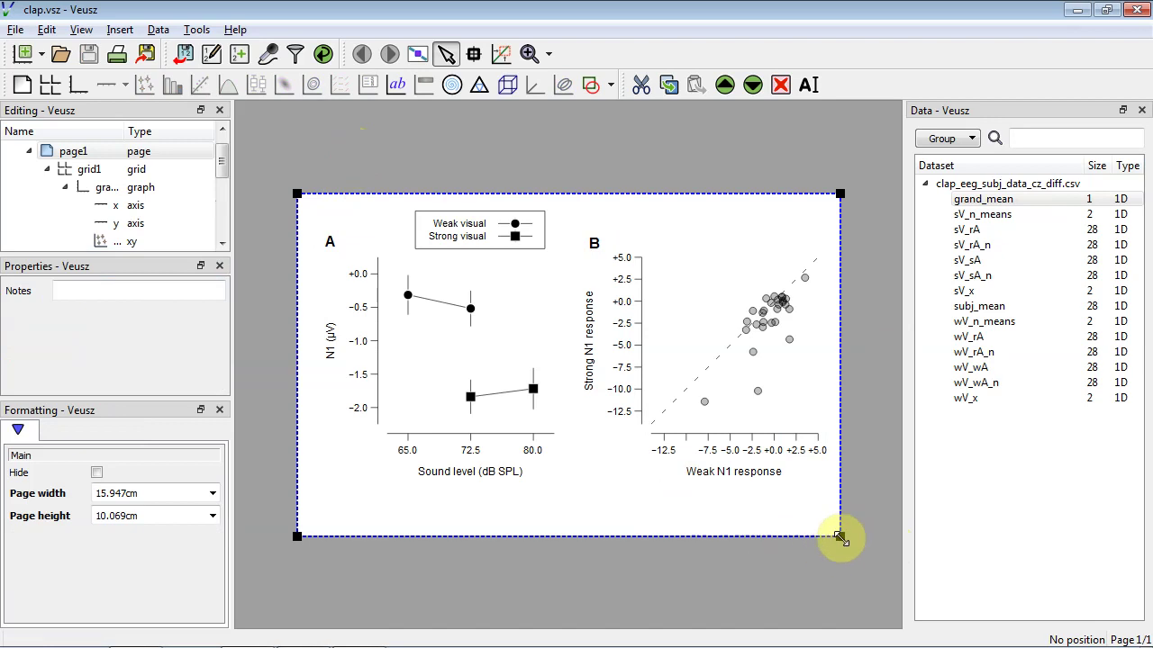
Reduce the page height to about 9.8 cm and extend the left graph downward to a bottom margin of about 1.09 cm.
{"action": "mouse_move", "coordinate": [840, 537]}
{"action": "left_mouse_down"}
{"action": "mouse_move", "coordinate": [840, 519]}
{"action": "mouse_move", "coordinate": [842, 537]}
{"action": "left_mouse_up"}
{"action": "left_click", "coordinate": [442, 421]}
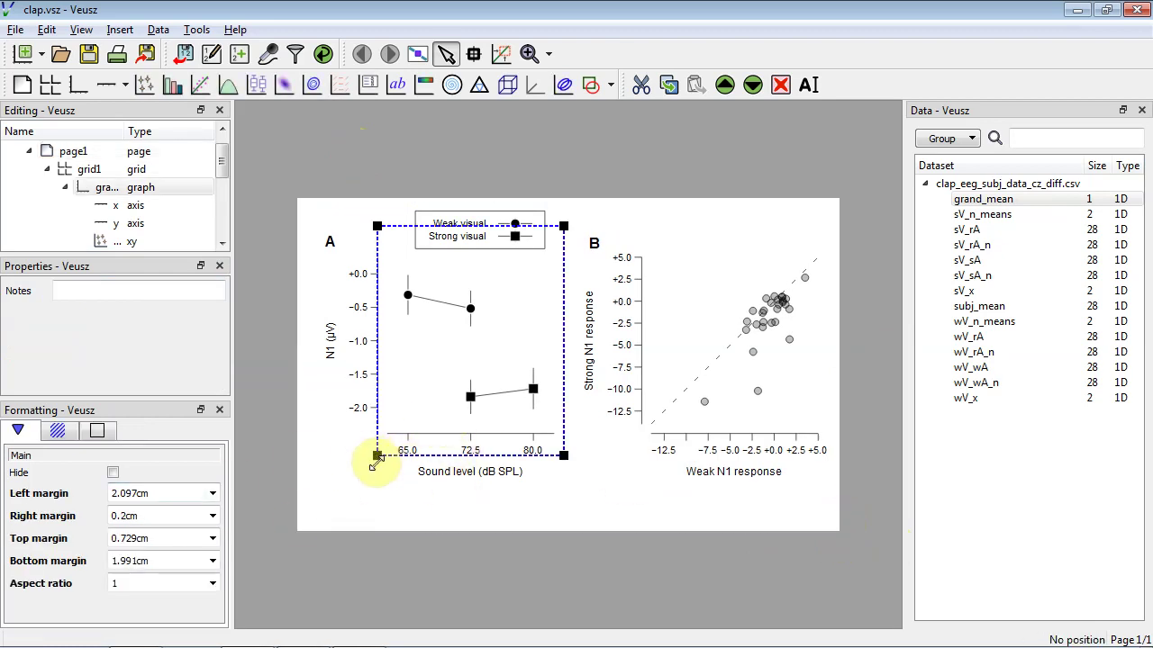
{"action": "left_click_drag", "start_coordinate": [378, 455], "coordinate": [378, 486]}
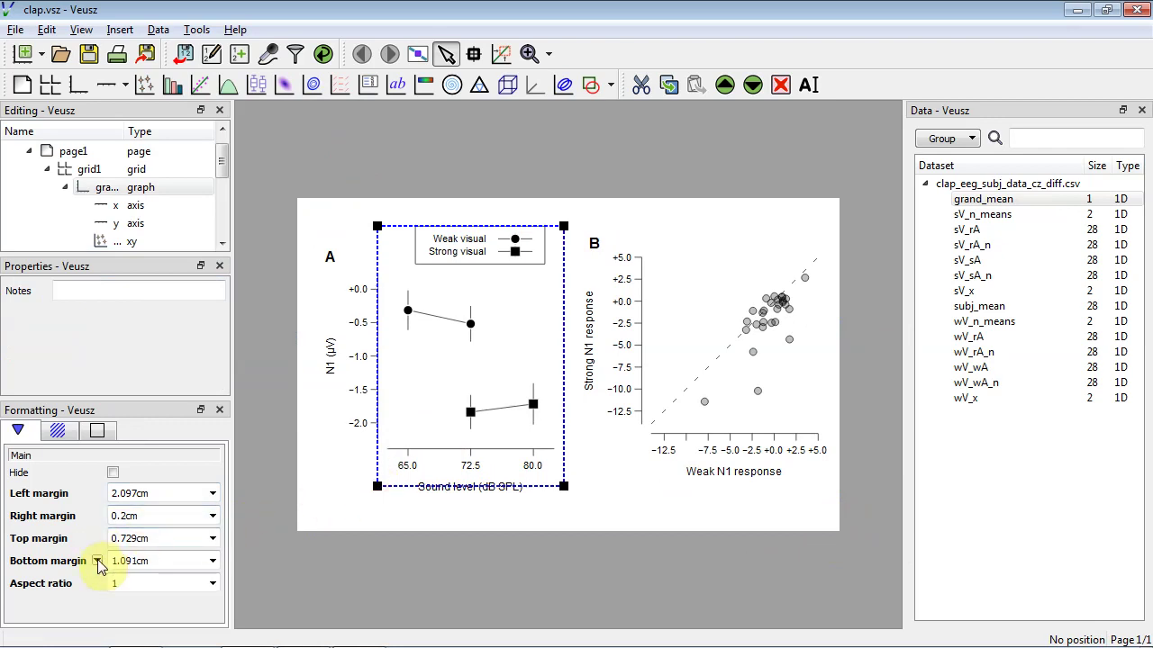
Copy the left graph's bottom margin to the right graph and save the document.
{"action": "left_click", "coordinate": [97, 561]}
{"action": "mouse_move", "coordinate": [270, 591]}
{"action": "left_click", "coordinate": [336, 568]}
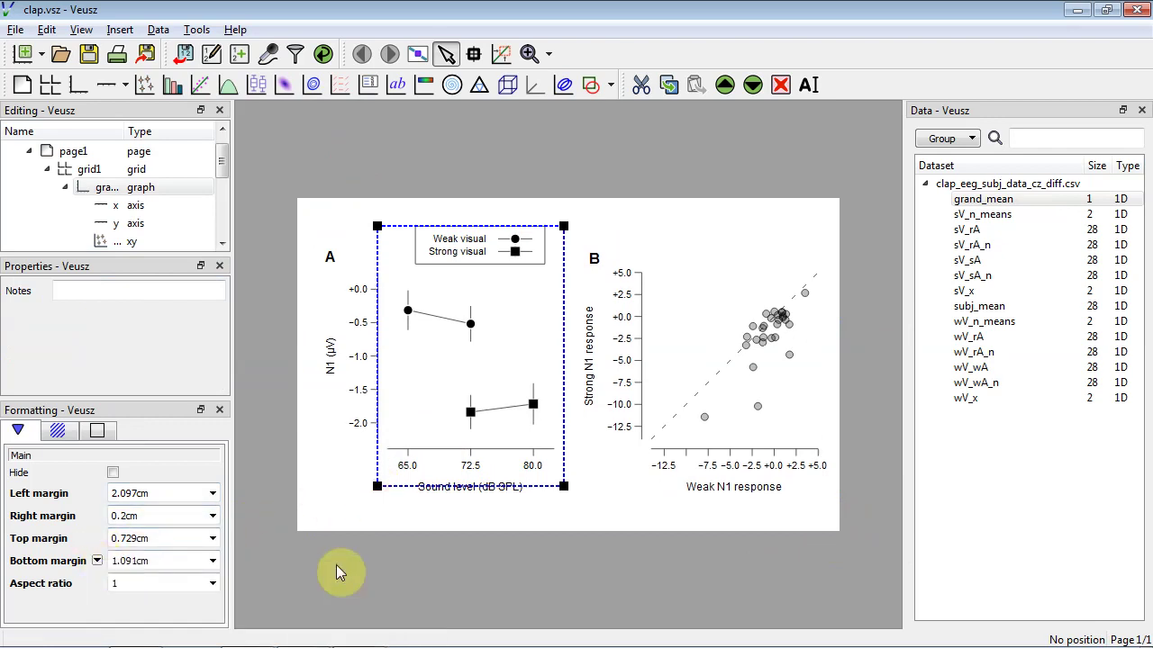
{"action": "left_click", "coordinate": [671, 511]}
{"action": "key", "text": "ctrl+s"}
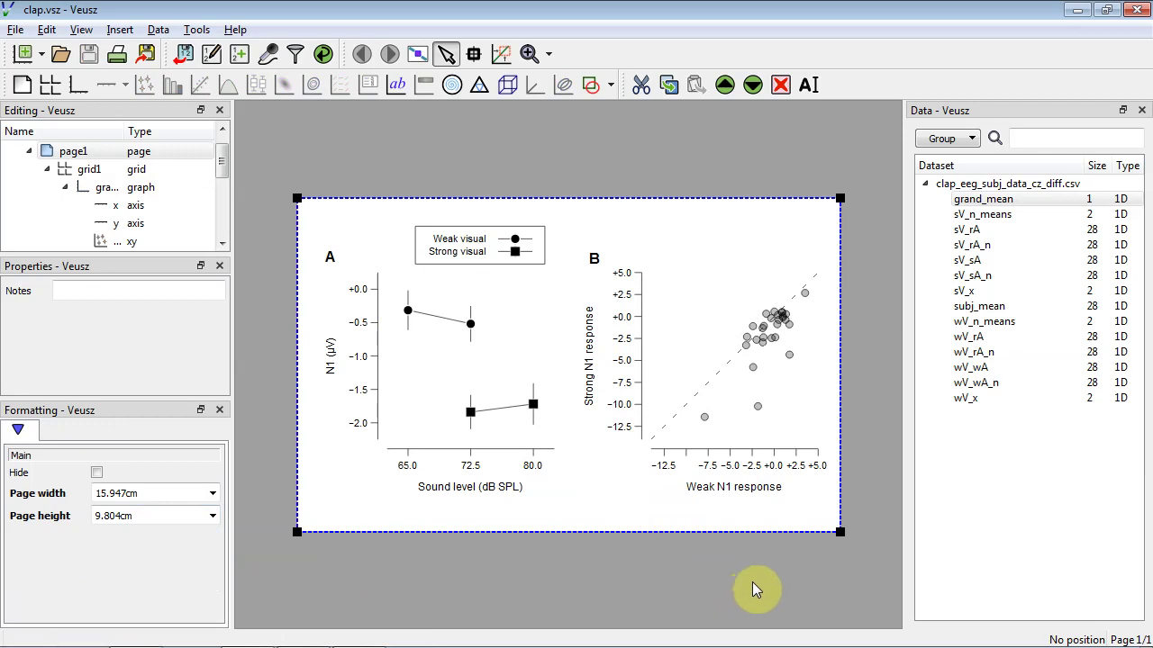
Enlarge the right graph to left and bottom margins of about 1.83 cm and 0.93 cm, and copy all four of its margins to all graphs.
{"action": "left_click", "coordinate": [675, 393]}
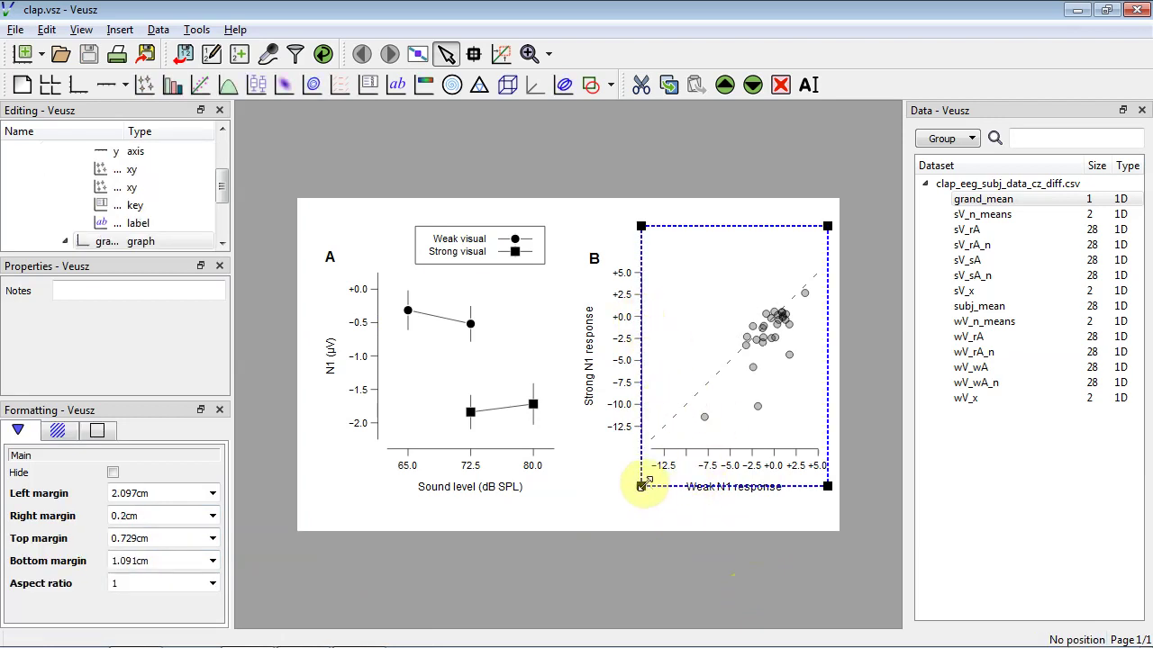
{"action": "mouse_move", "coordinate": [640, 486]}
{"action": "left_mouse_down"}
{"action": "mouse_move", "coordinate": [622, 492]}
{"action": "mouse_move", "coordinate": [633, 491]}
{"action": "left_mouse_up"}
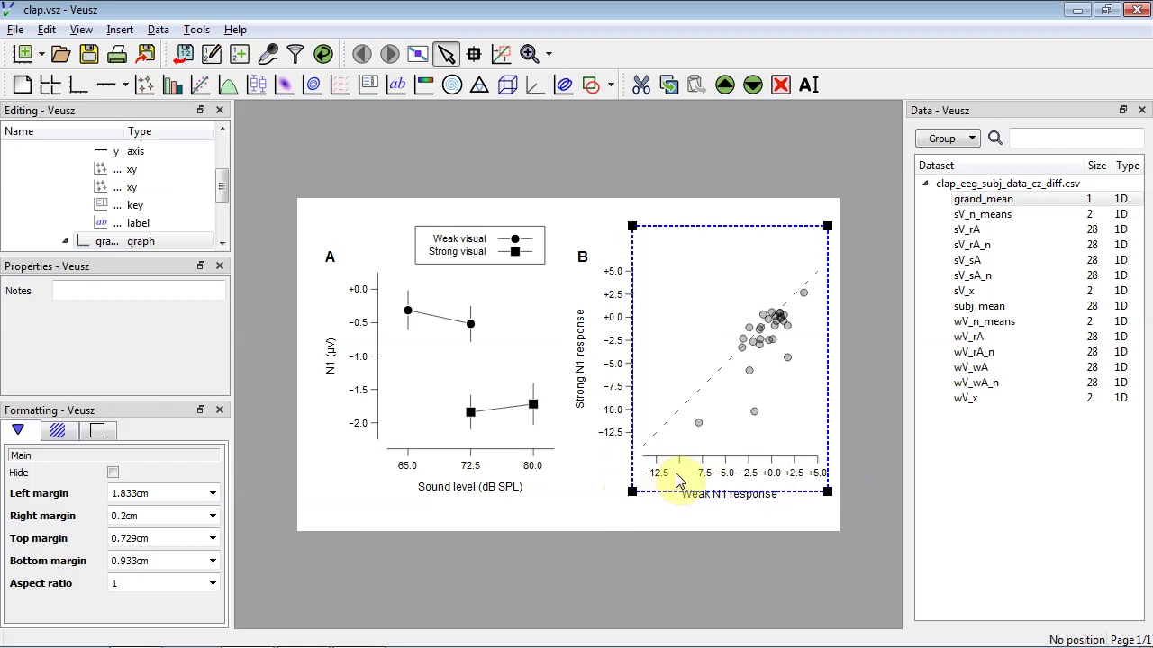
{"action": "left_click", "coordinate": [84, 495]}
{"action": "mouse_move", "coordinate": [144, 528]}
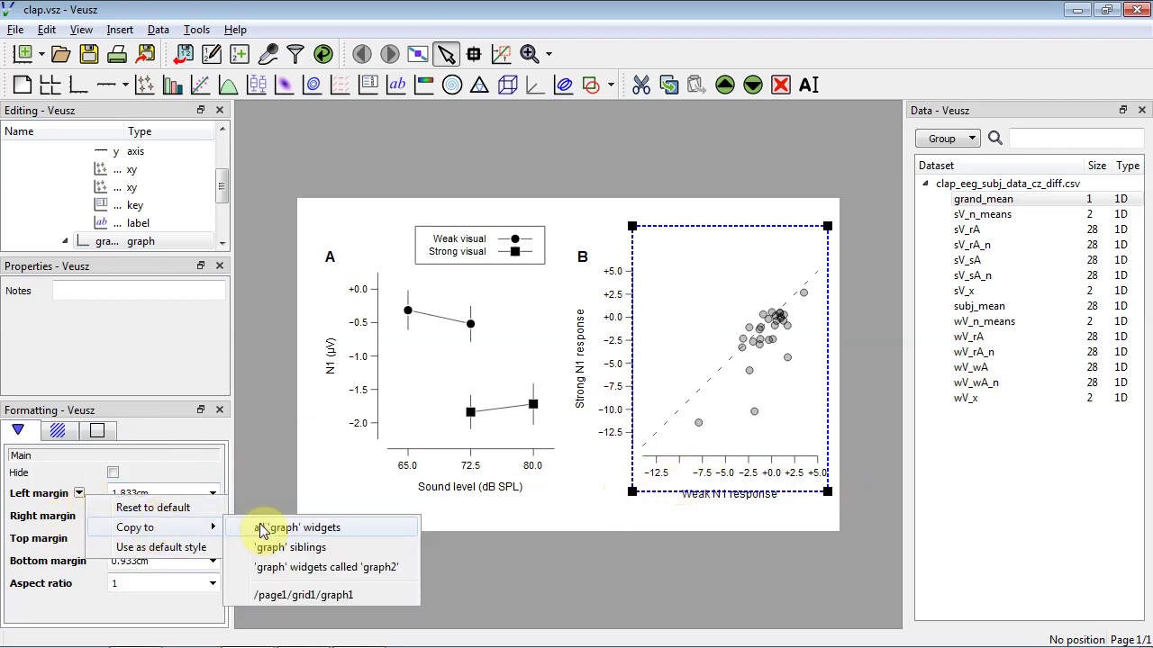
{"action": "left_click", "coordinate": [261, 525]}
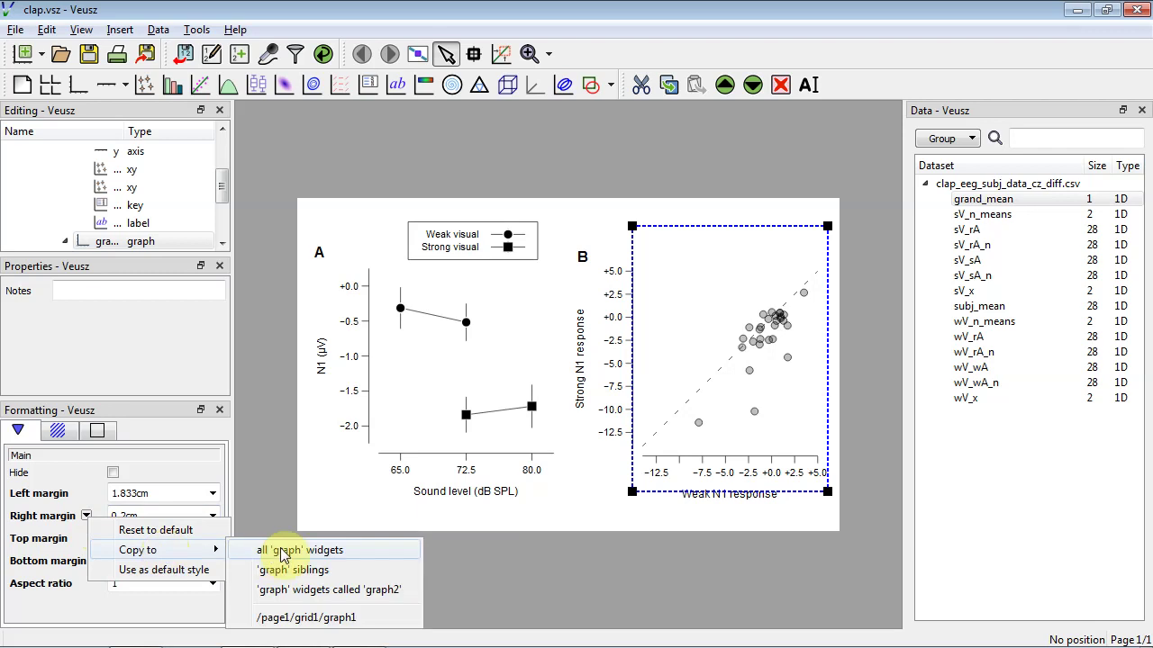
{"action": "left_click", "coordinate": [270, 551]}
{"action": "left_click", "coordinate": [79, 538]}
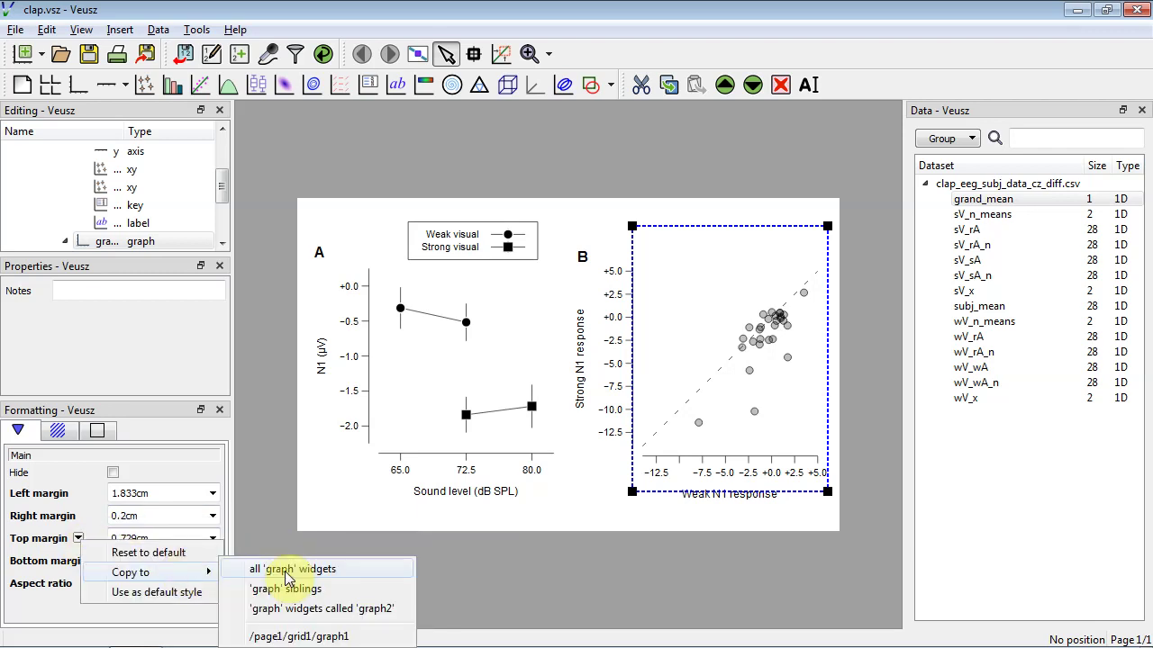
{"action": "left_click", "coordinate": [232, 562]}
{"action": "left_click", "coordinate": [96, 561]}
{"action": "mouse_move", "coordinate": [182, 591]}
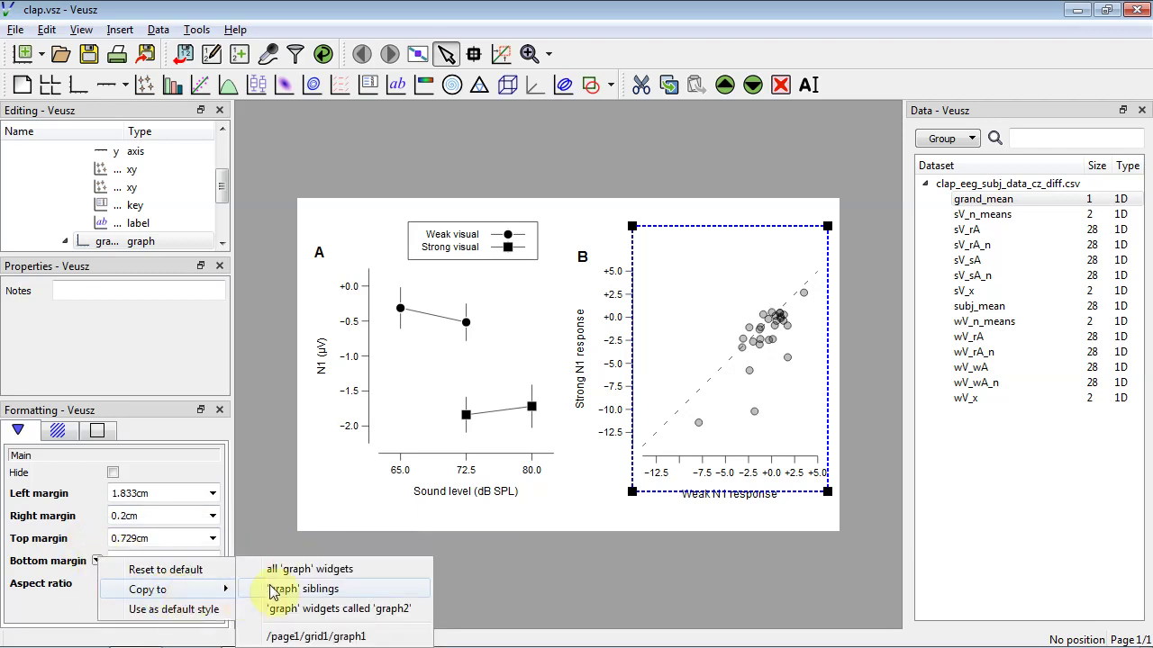
{"action": "left_click", "coordinate": [290, 571]}
Rotate the tick labels of the right graph's x axis by 90 degrees.
{"action": "left_click", "coordinate": [695, 470]}
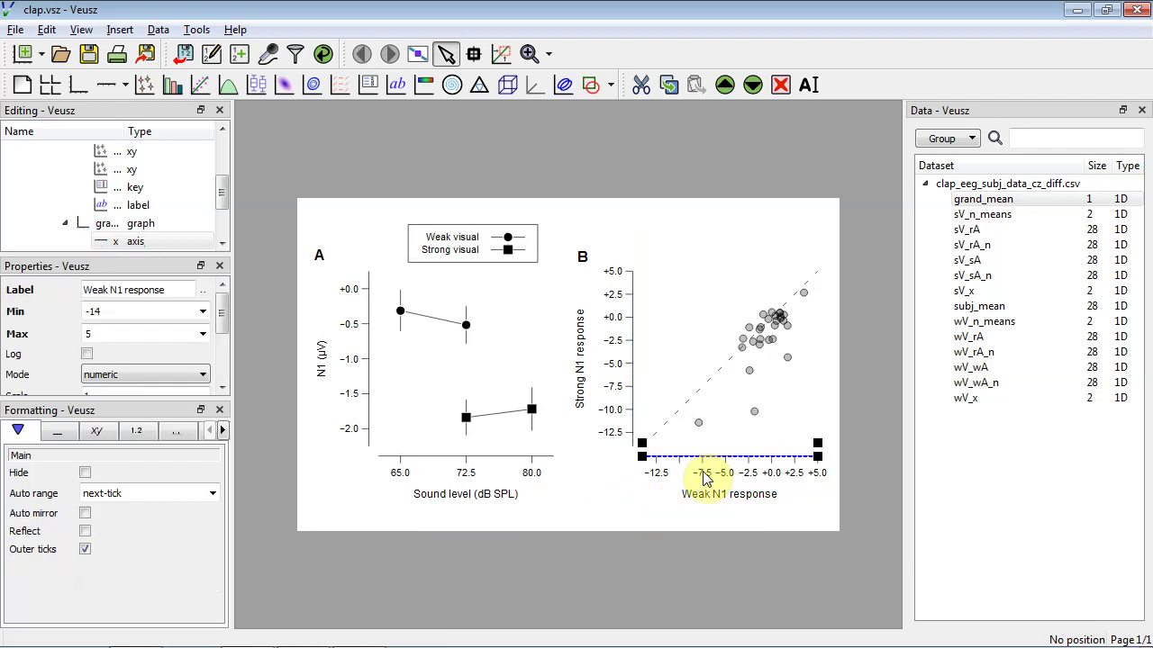
{"action": "left_click", "coordinate": [97, 432]}
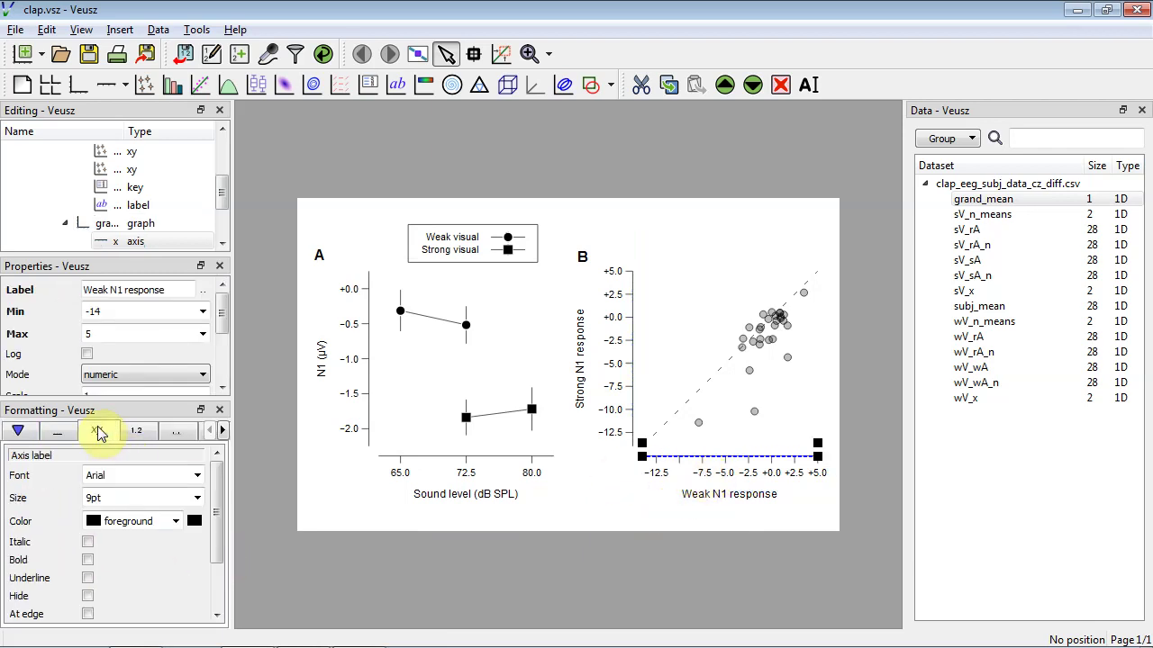
{"action": "left_click", "coordinate": [136, 432]}
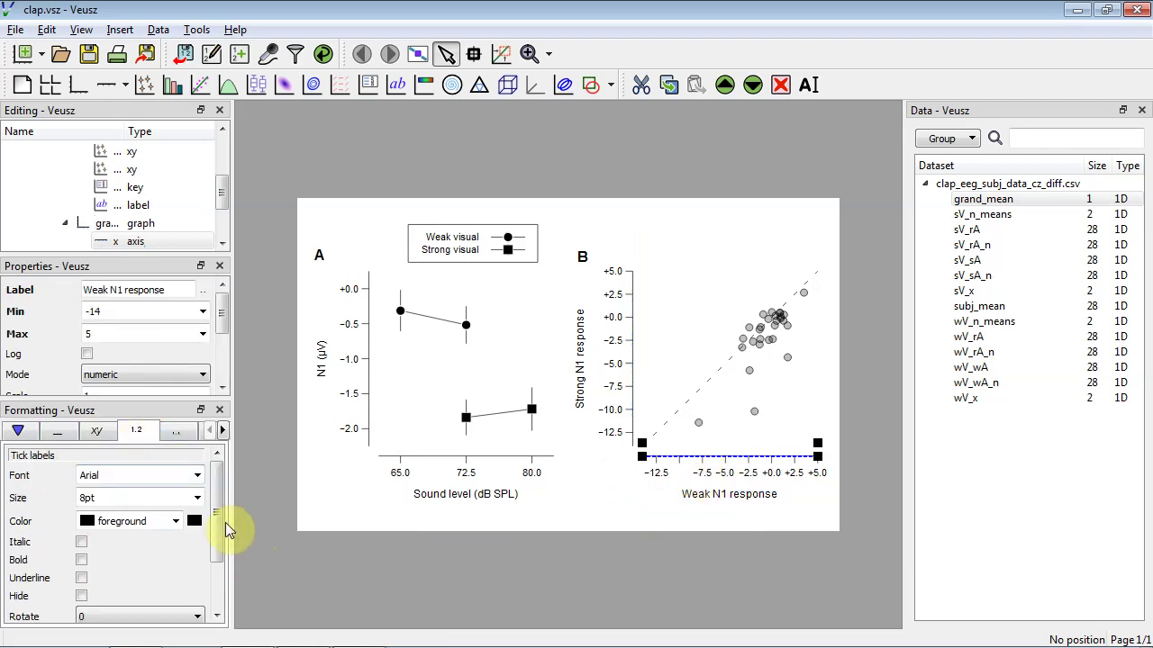
{"action": "scroll", "coordinate": [224, 531], "scroll_direction": "down", "scroll_amount": 3}
{"action": "left_click", "coordinate": [185, 543]}
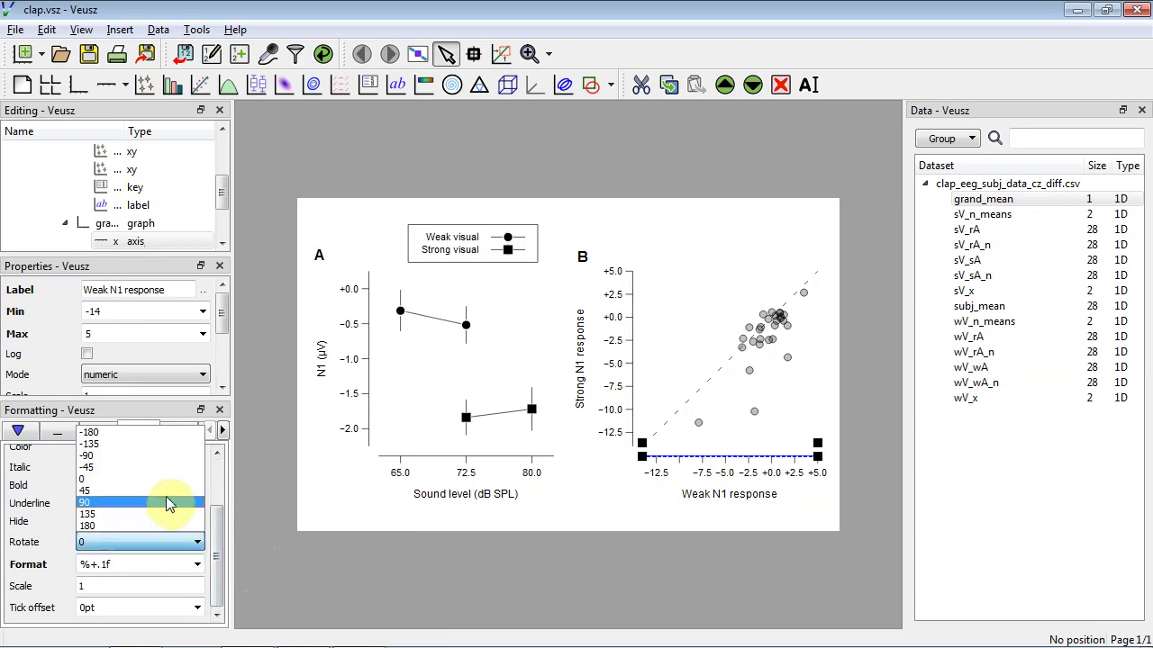
{"action": "left_click", "coordinate": [164, 500]}
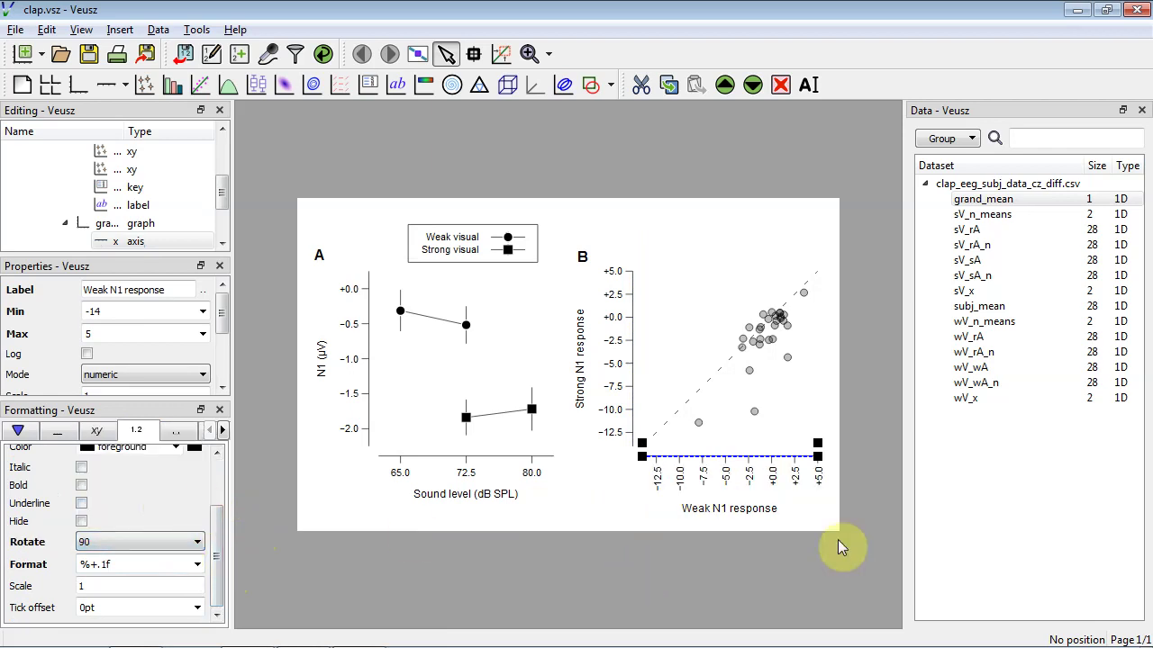
{"action": "left_click", "coordinate": [803, 577]}
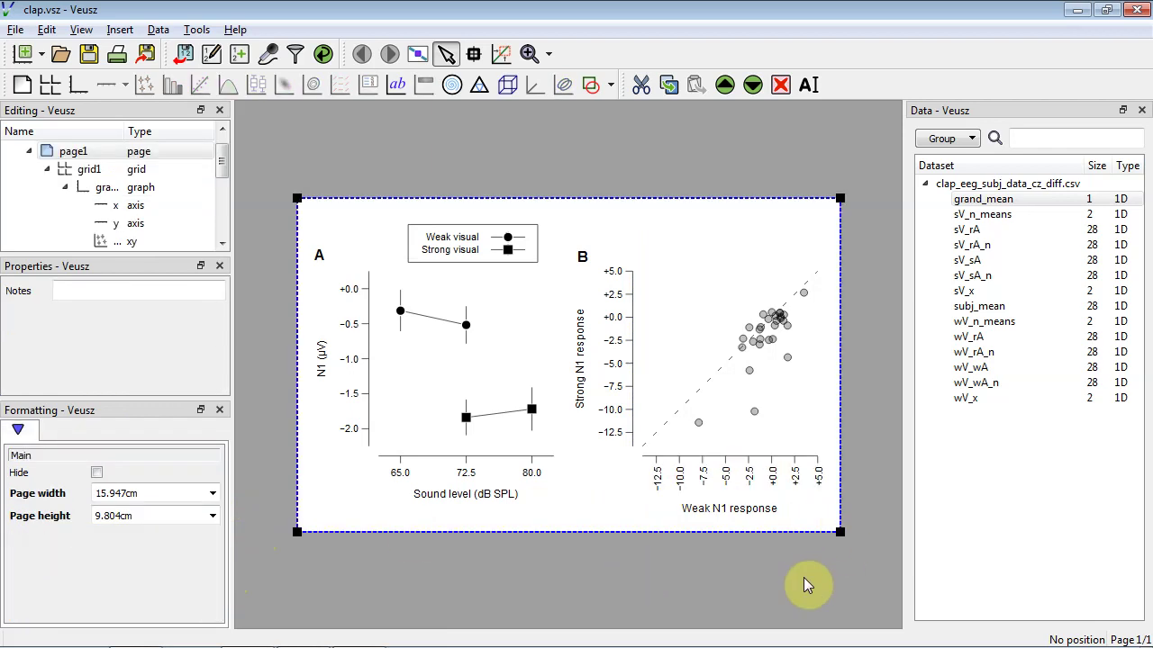
Set the tick label rotation of the right graph's x axis back to 0.
{"action": "left_click", "coordinate": [705, 467]}
{"action": "left_click", "coordinate": [137, 431]}
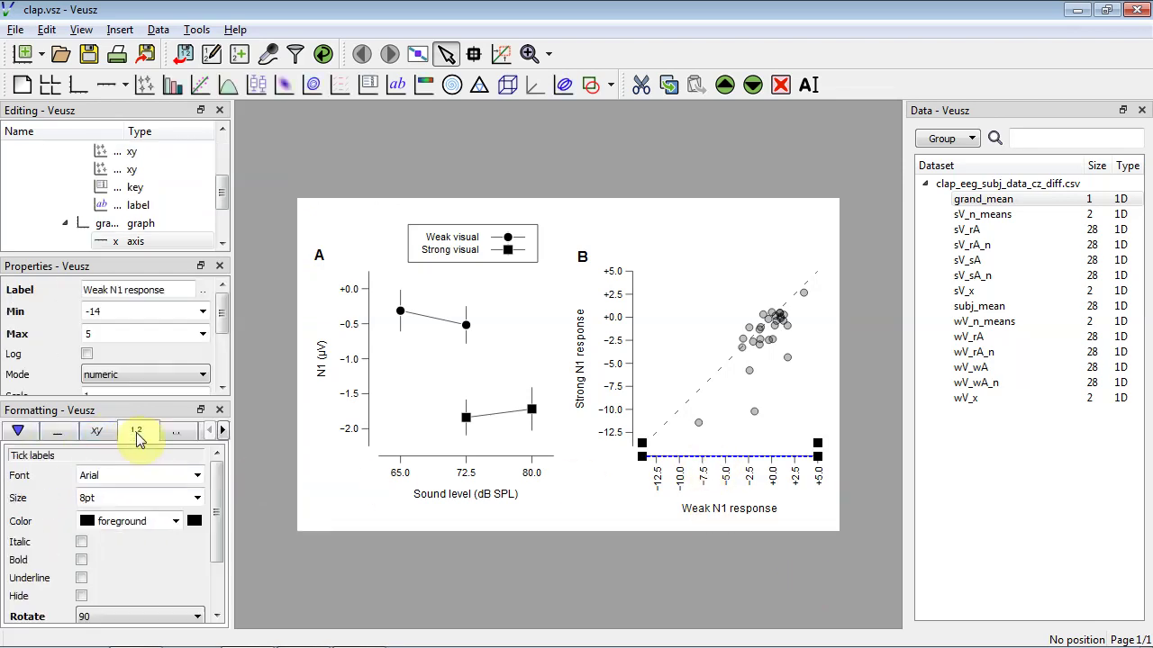
{"action": "left_click", "coordinate": [112, 430]}
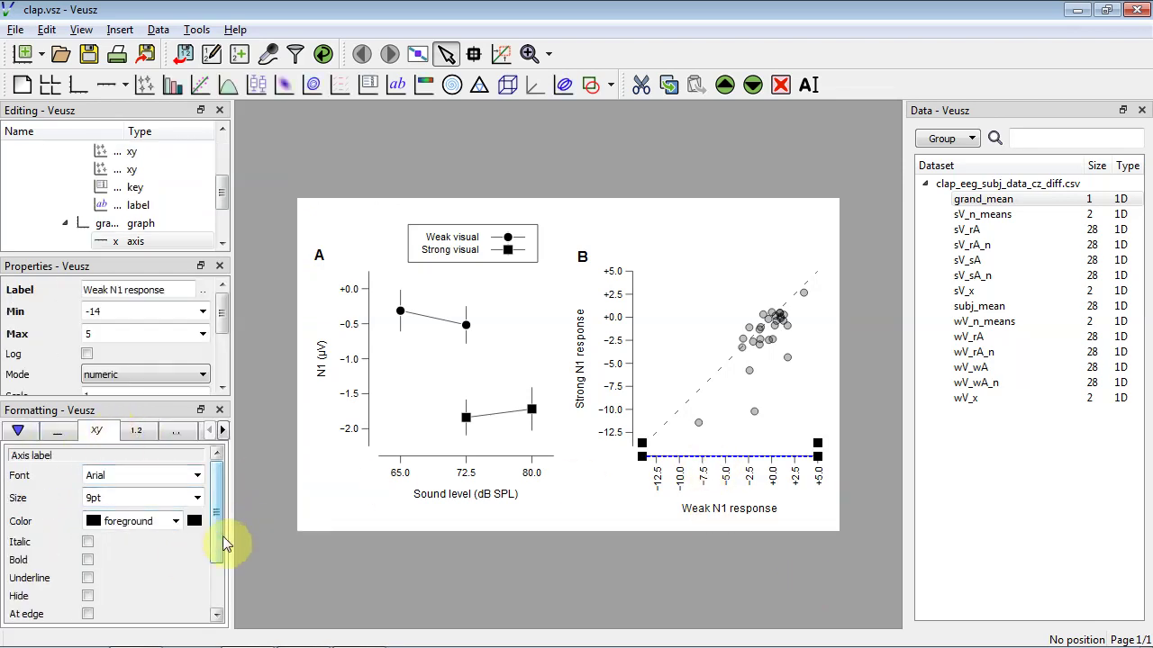
{"action": "scroll", "coordinate": [224, 540], "scroll_direction": "down", "scroll_amount": 2}
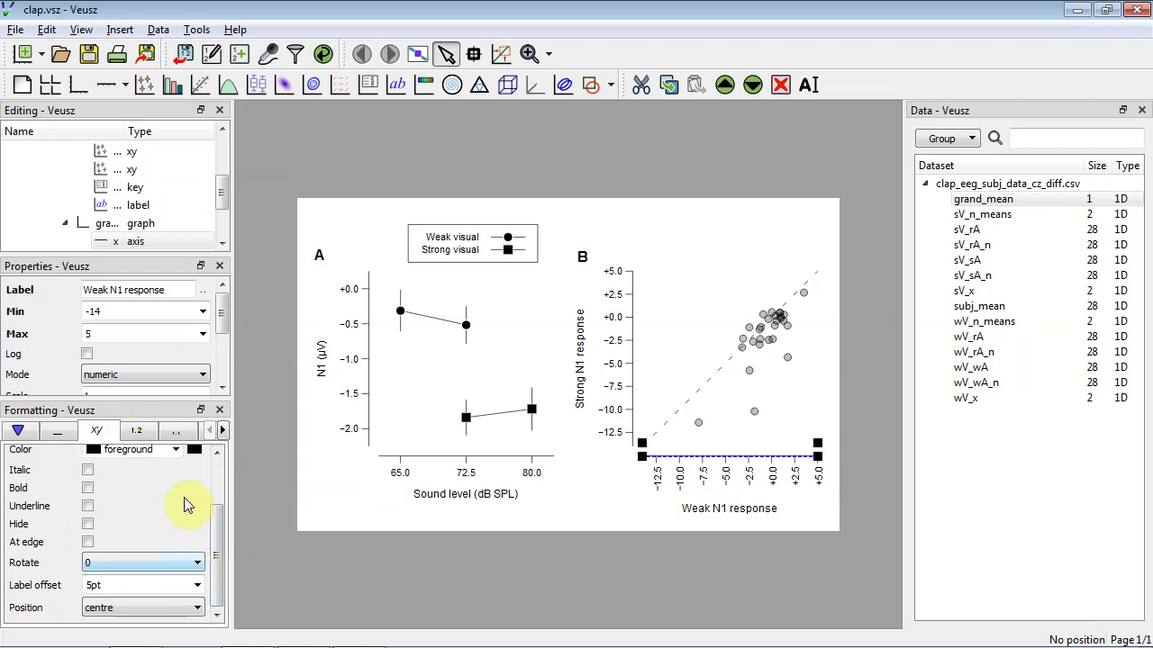
{"action": "left_click", "coordinate": [147, 435]}
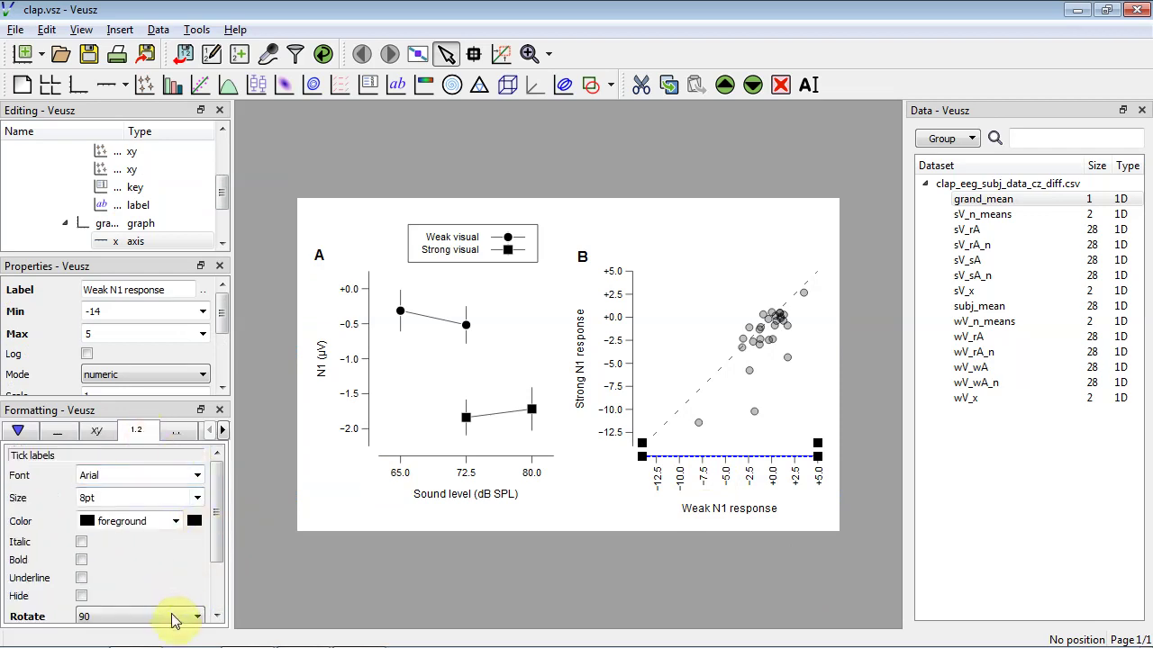
{"action": "left_click", "coordinate": [175, 616]}
{"action": "left_click", "coordinate": [167, 553]}
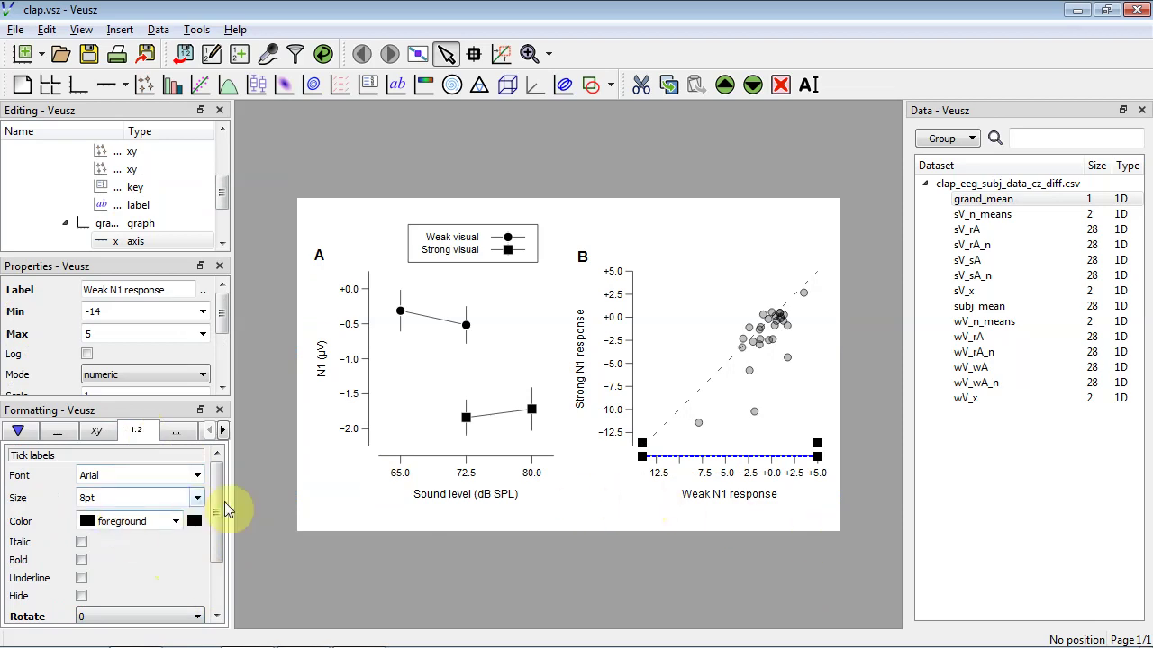
Set the number of major ticks on the right graph's x axis to 5.
{"action": "left_click_drag", "start_coordinate": [225, 510], "coordinate": [223, 564]}
{"action": "left_click", "coordinate": [177, 434]}
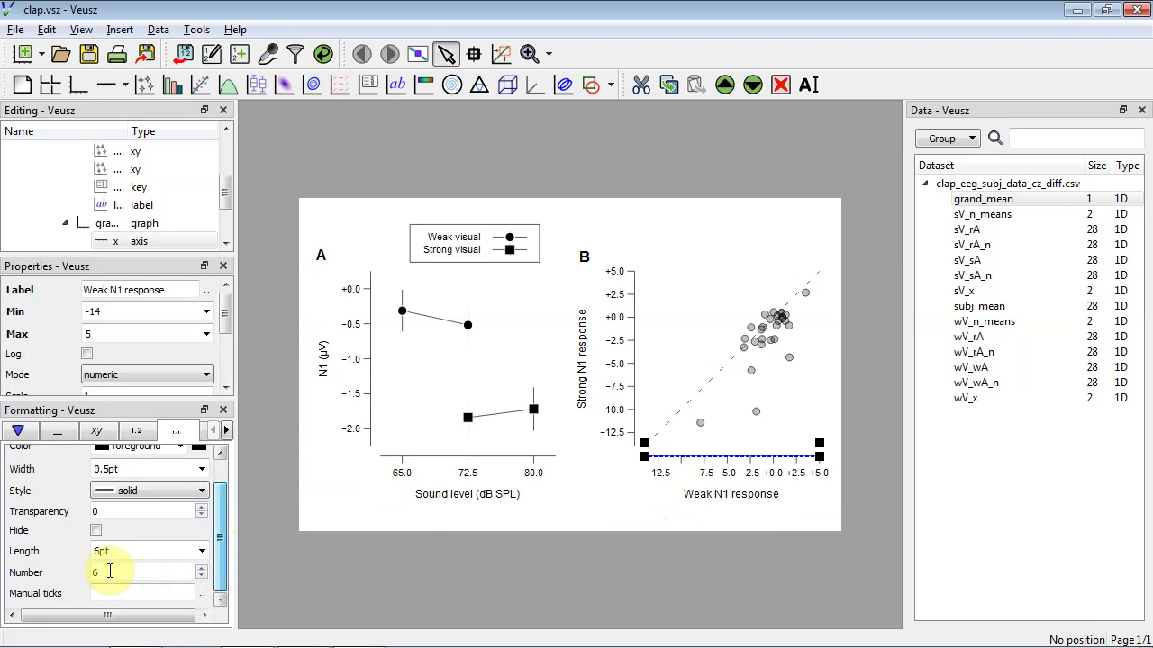
{"action": "left_click", "coordinate": [202, 577]}
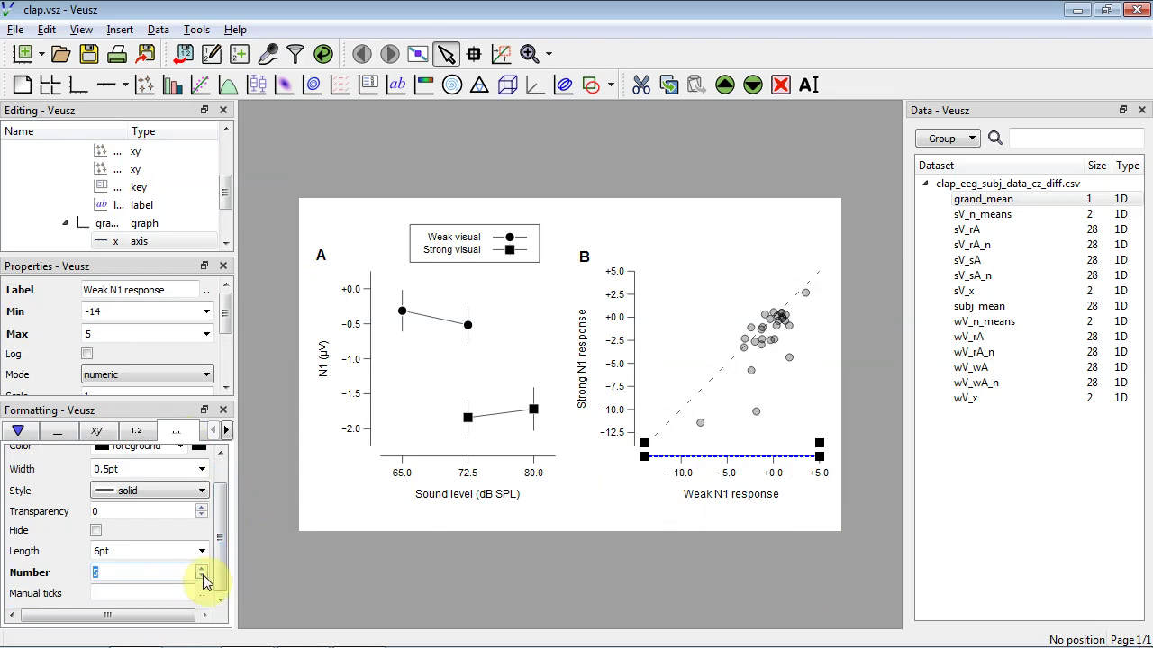
{"action": "left_click", "coordinate": [837, 528]}
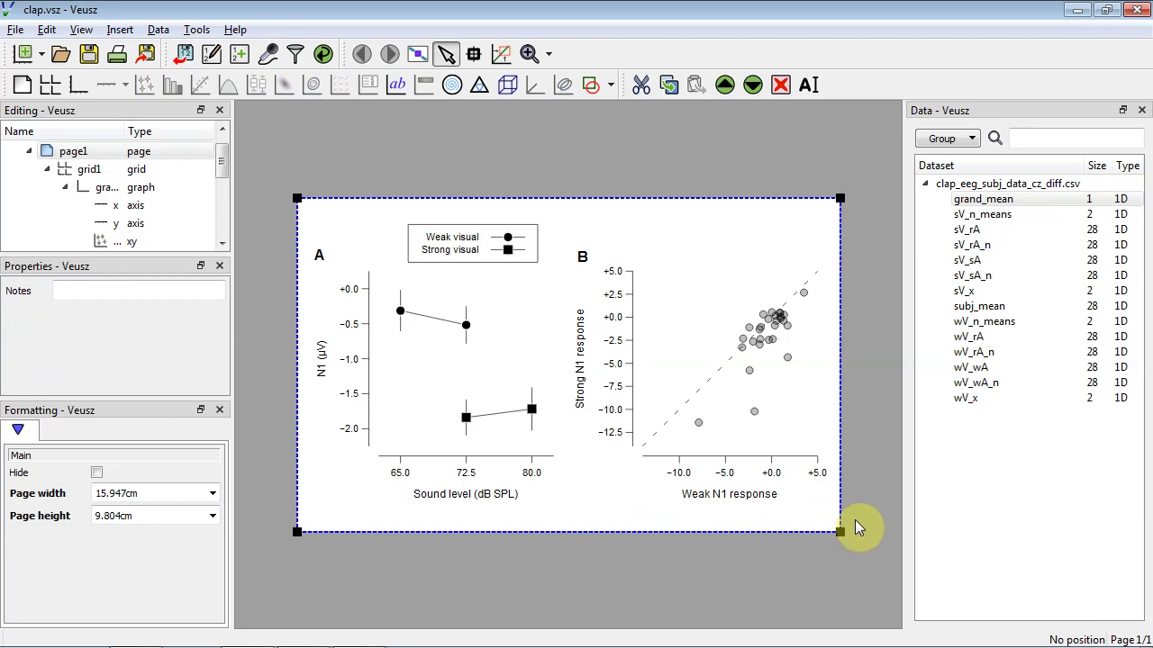
Set the number of major ticks on the right graph's y axis to 5 and save the document.
{"action": "left_click", "coordinate": [633, 364]}
{"action": "left_click", "coordinate": [176, 432]}
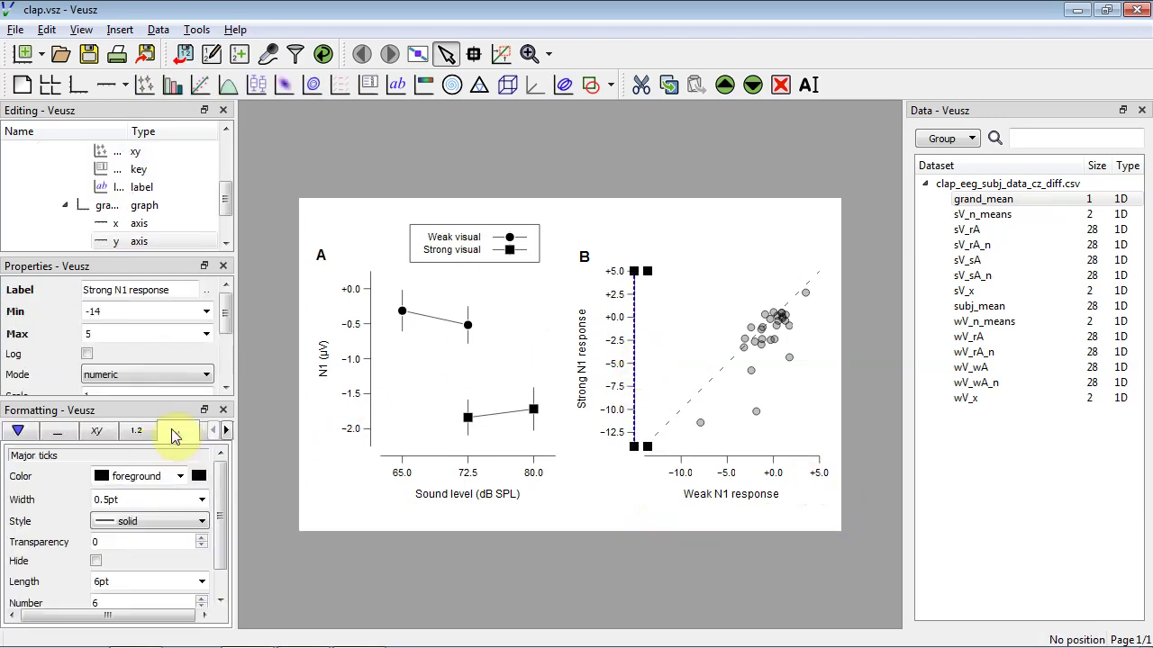
{"action": "left_click", "coordinate": [203, 600]}
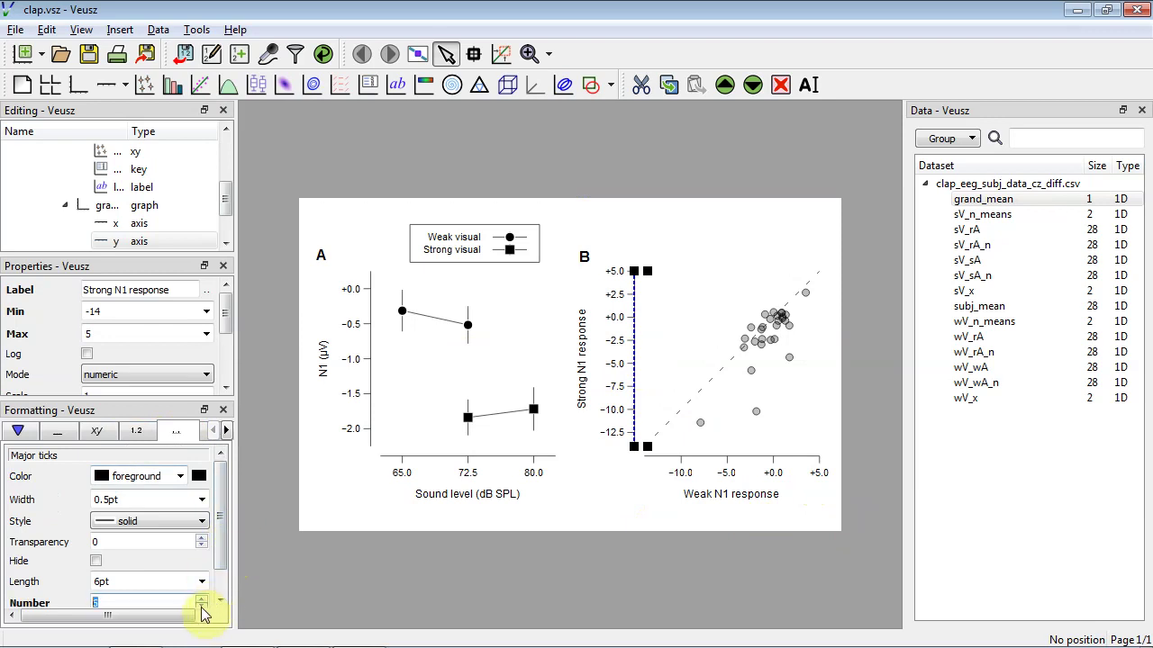
{"action": "left_click", "coordinate": [634, 500]}
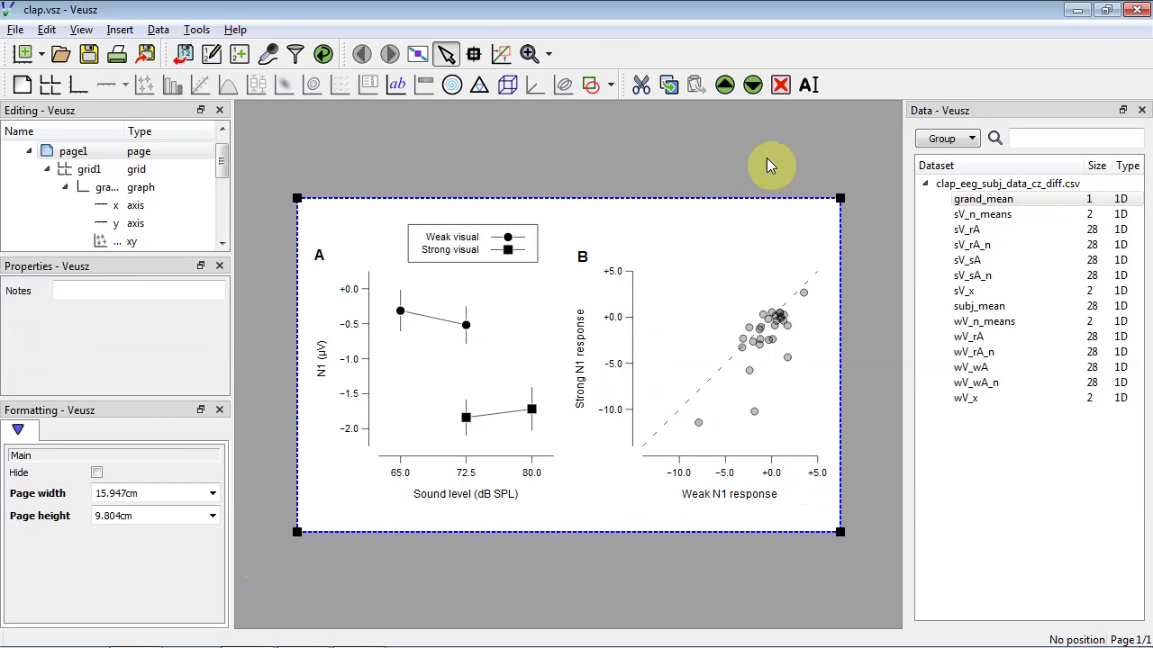
{"action": "left_click", "coordinate": [88, 54]}
Set up the page export as a PNG bitmap with a resolution of 1000 DPI.
{"action": "left_click", "coordinate": [16, 30]}
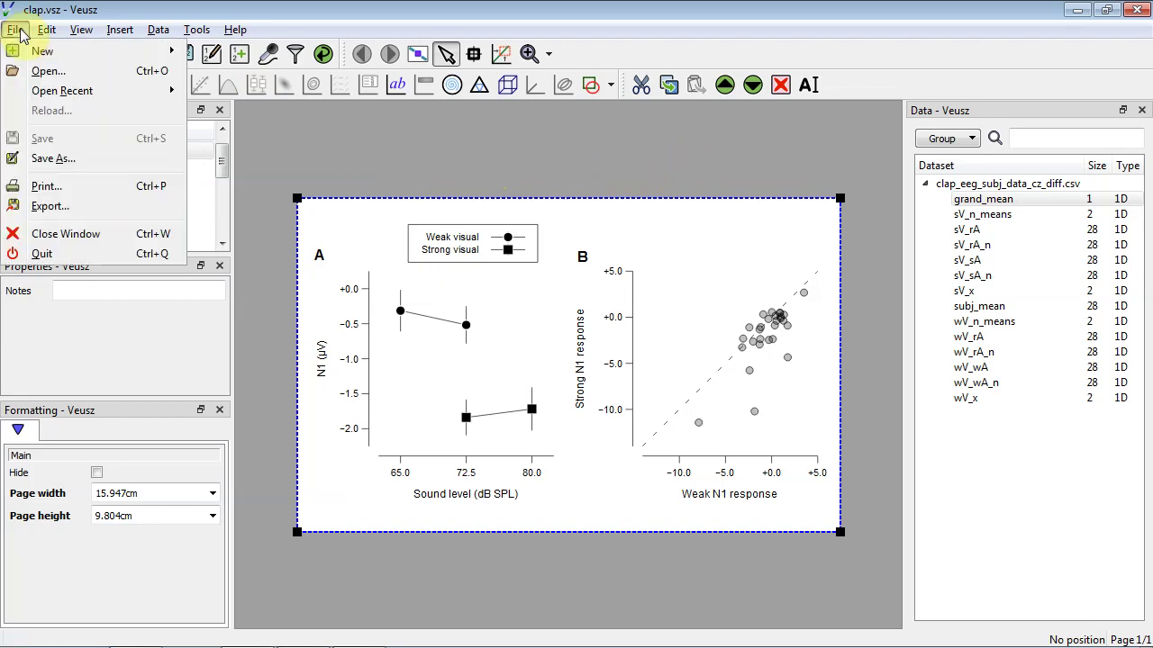
{"action": "left_click", "coordinate": [53, 207]}
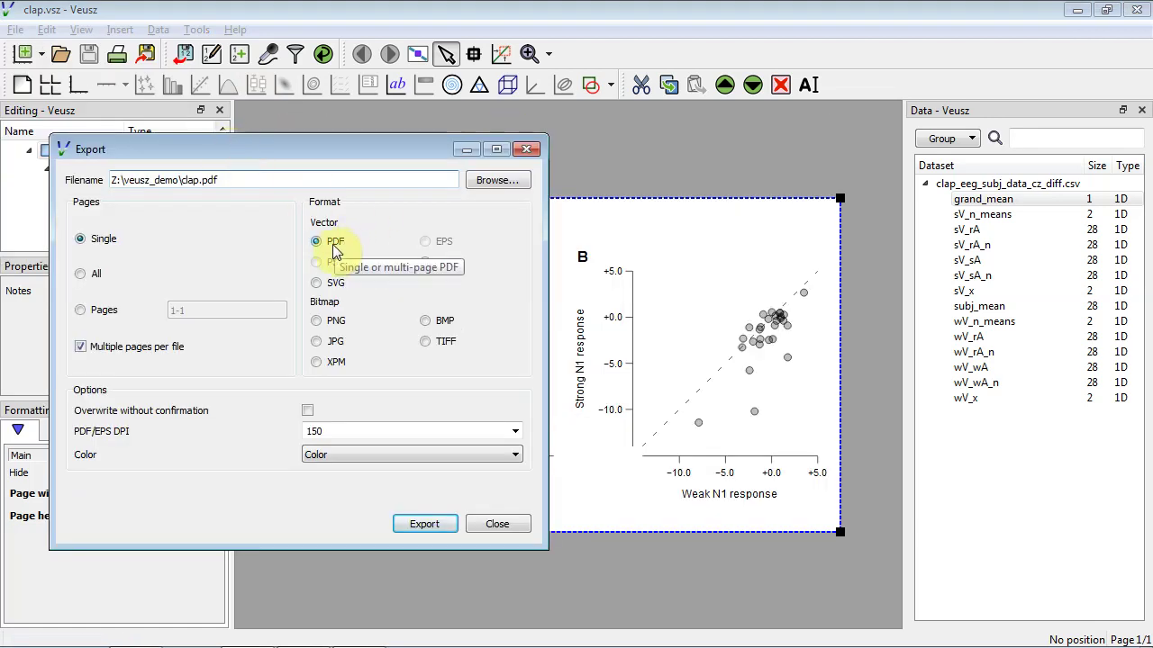
{"action": "left_click", "coordinate": [333, 324]}
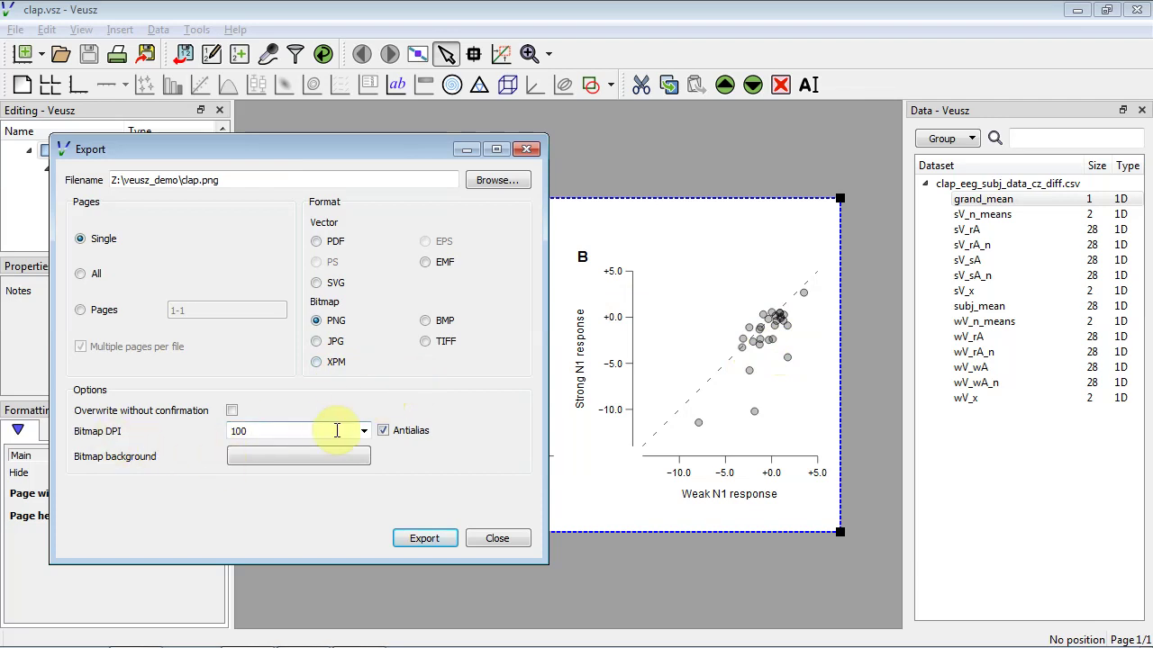
{"action": "double_click", "coordinate": [296, 427]}
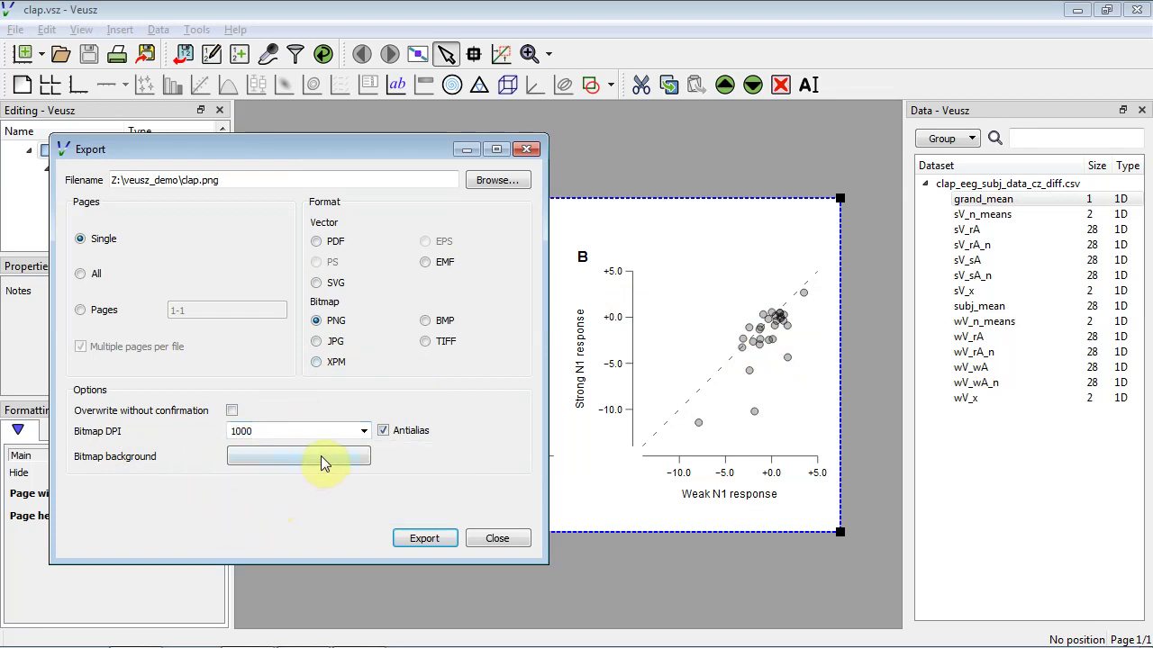
Pick white as the bitmap background colour and export the page to clap.png.
{"action": "left_click", "coordinate": [321, 457]}
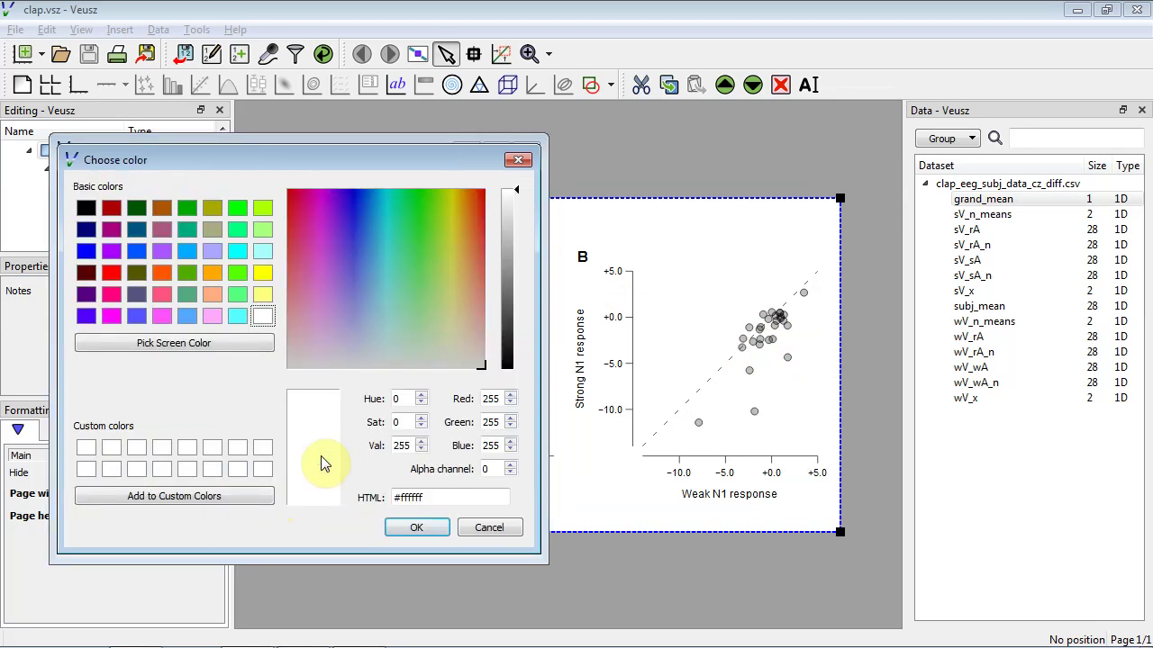
{"action": "left_click", "coordinate": [263, 317]}
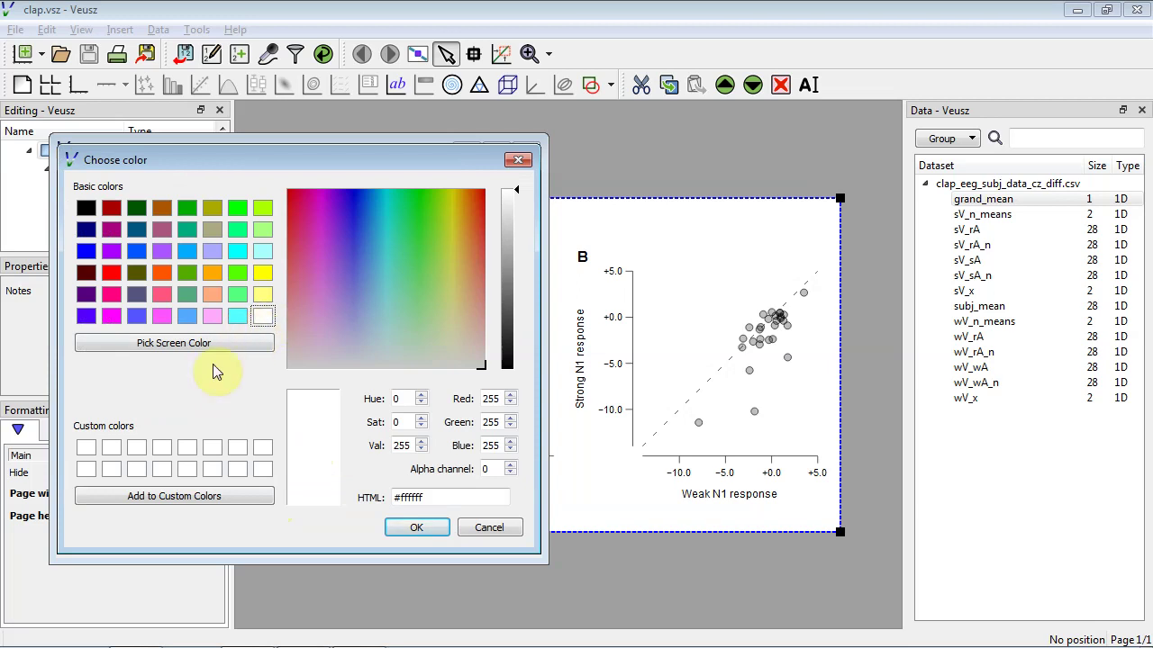
{"action": "left_click", "coordinate": [91, 447]}
{"action": "left_click", "coordinate": [417, 529]}
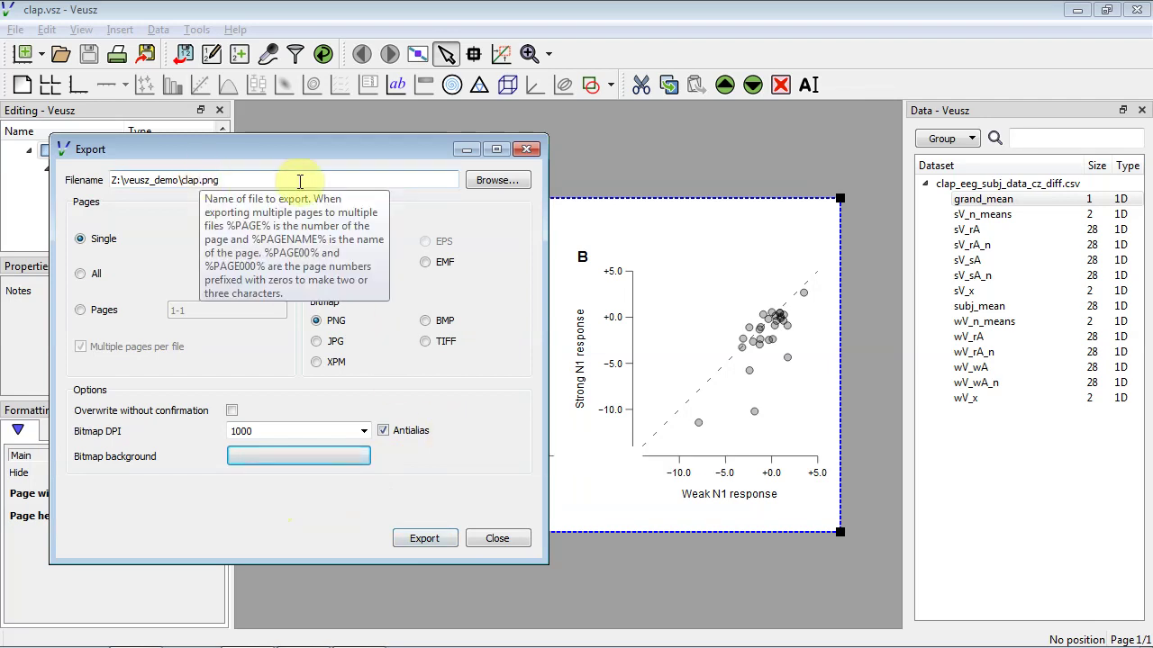
{"action": "left_click", "coordinate": [425, 541]}
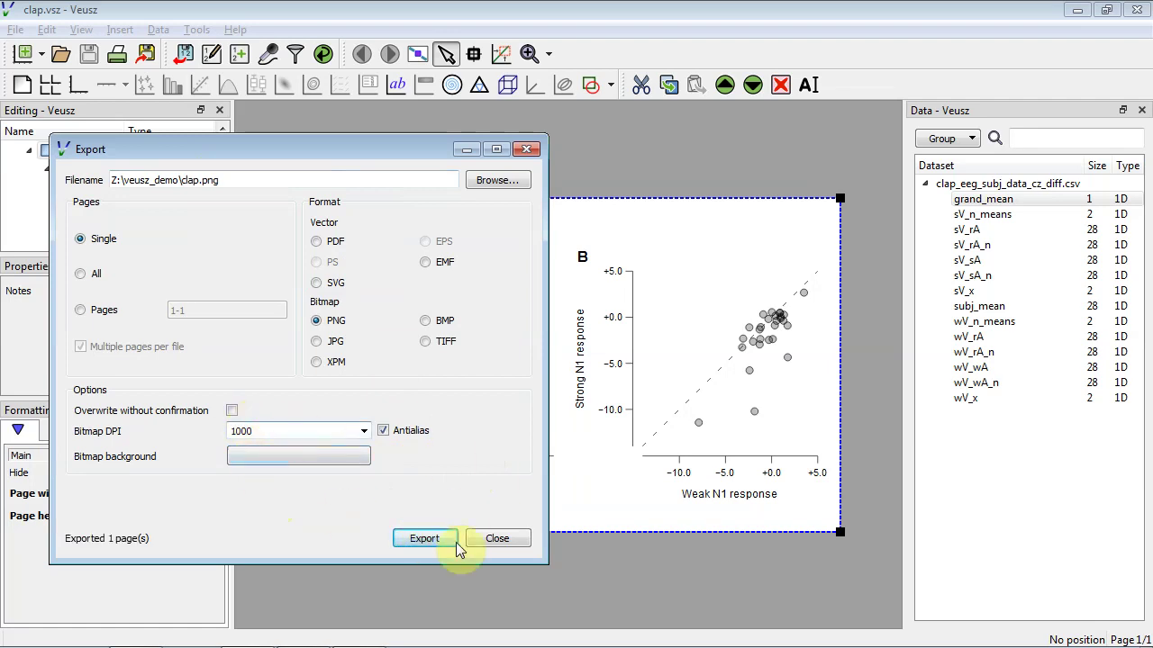
{"action": "left_click", "coordinate": [495, 543]}
Switch to the veusz_demo folder and open the exported clap.png to check it.
{"action": "key", "text": "alt+Tab"}
{"action": "key", "text": "alt+Tab"}
{"action": "key", "text": "alt+Tab"}
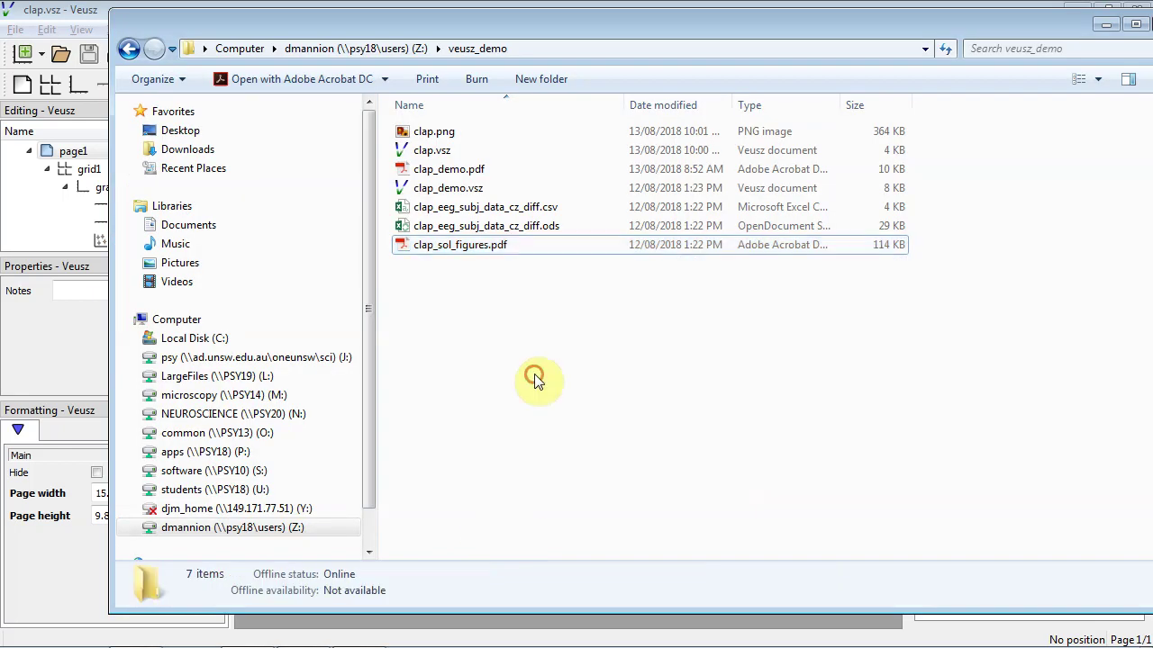
{"action": "left_click", "coordinate": [535, 379]}
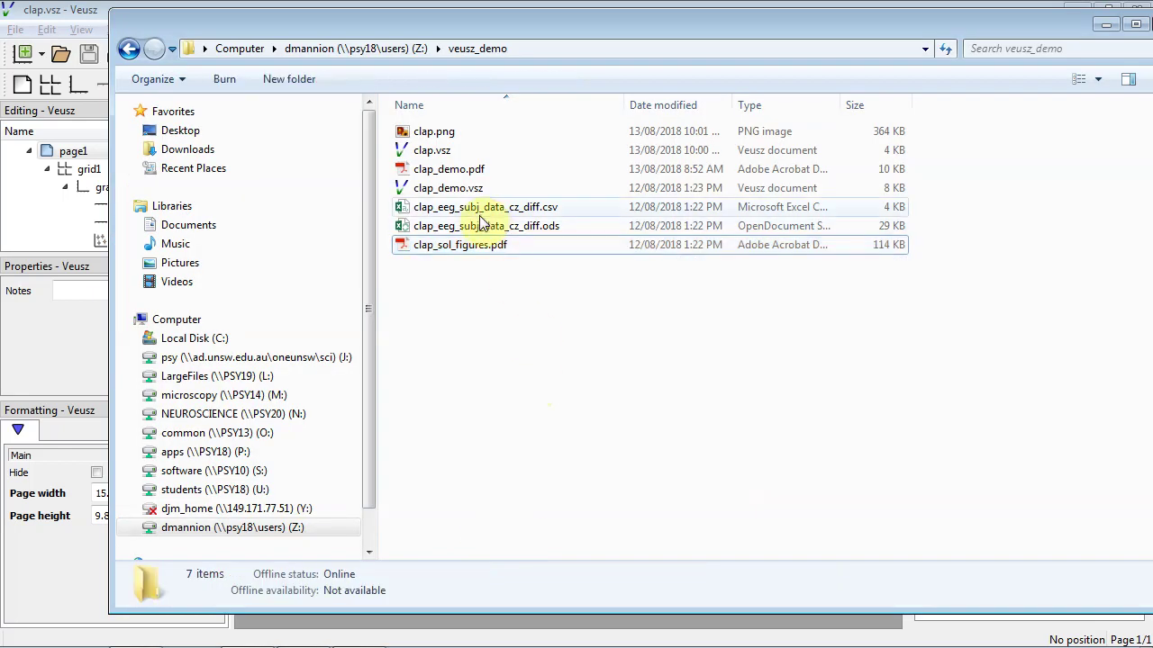
{"action": "double_click", "coordinate": [480, 135]}
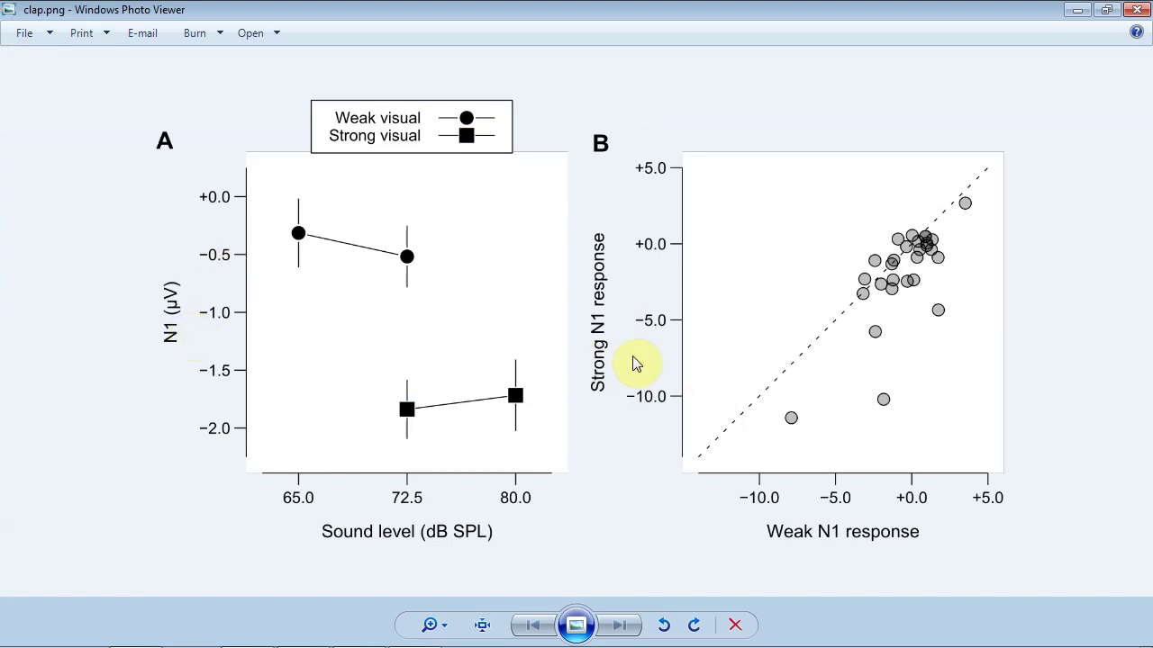
Back in Veusz, set the PNG background colour's alpha channel to 255 and export again, overwriting clap.png.
{"action": "key", "text": "alt+Tab"}
{"action": "key", "text": "alt+Tab"}
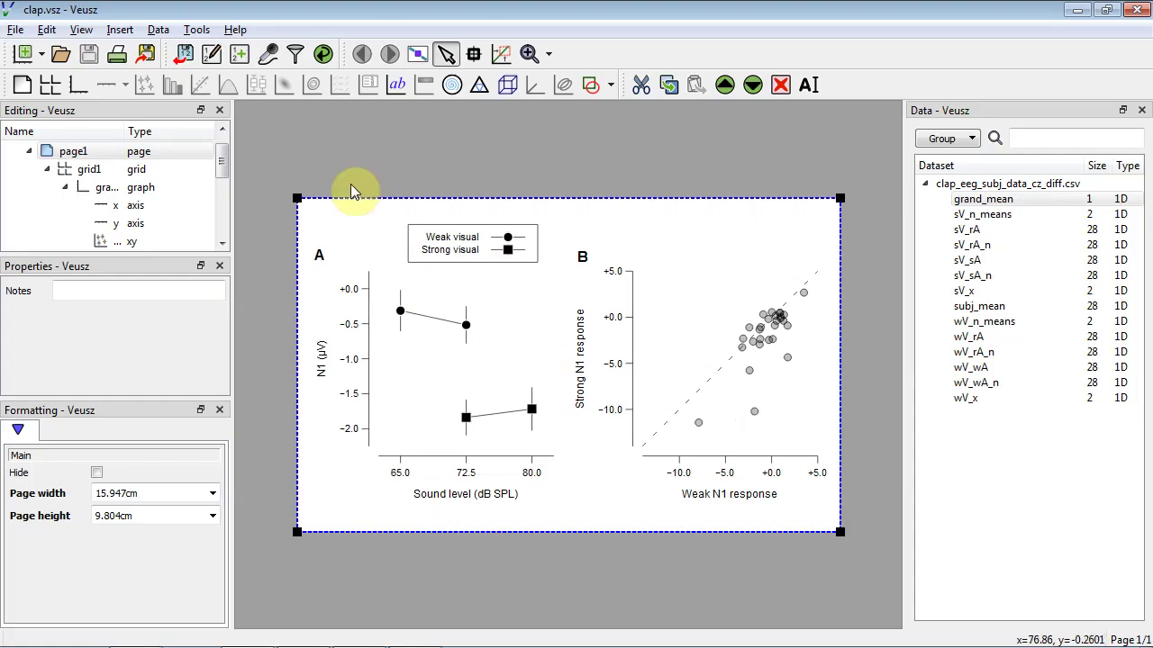
{"action": "left_click", "coordinate": [15, 30]}
{"action": "left_click", "coordinate": [54, 206]}
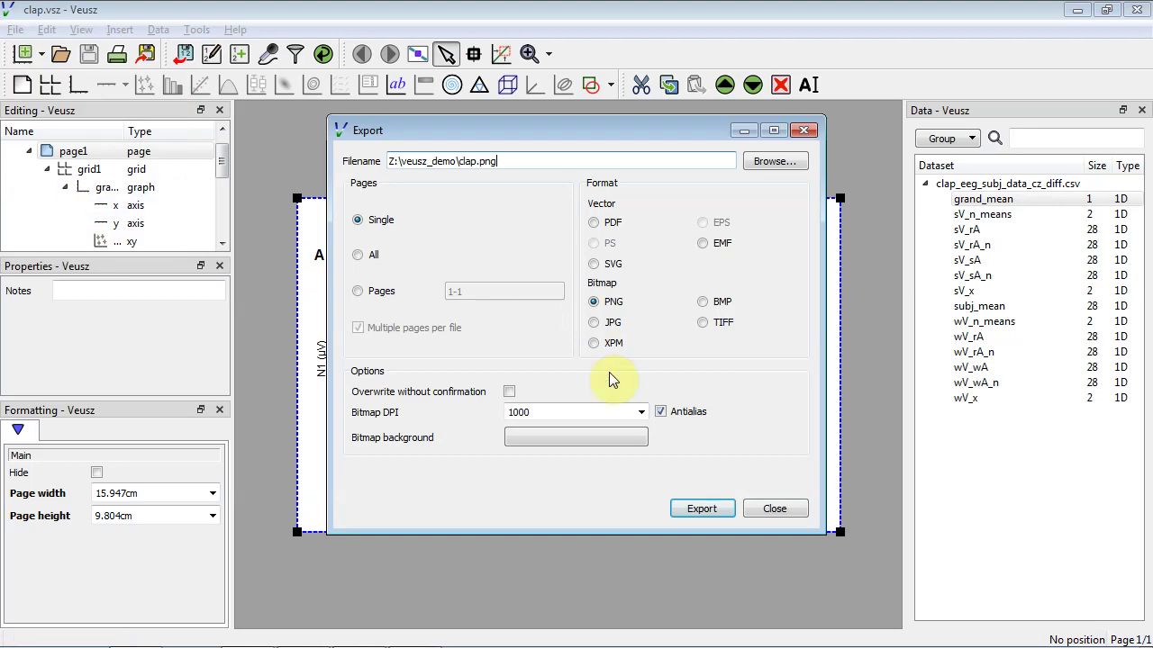
{"action": "left_click", "coordinate": [530, 448]}
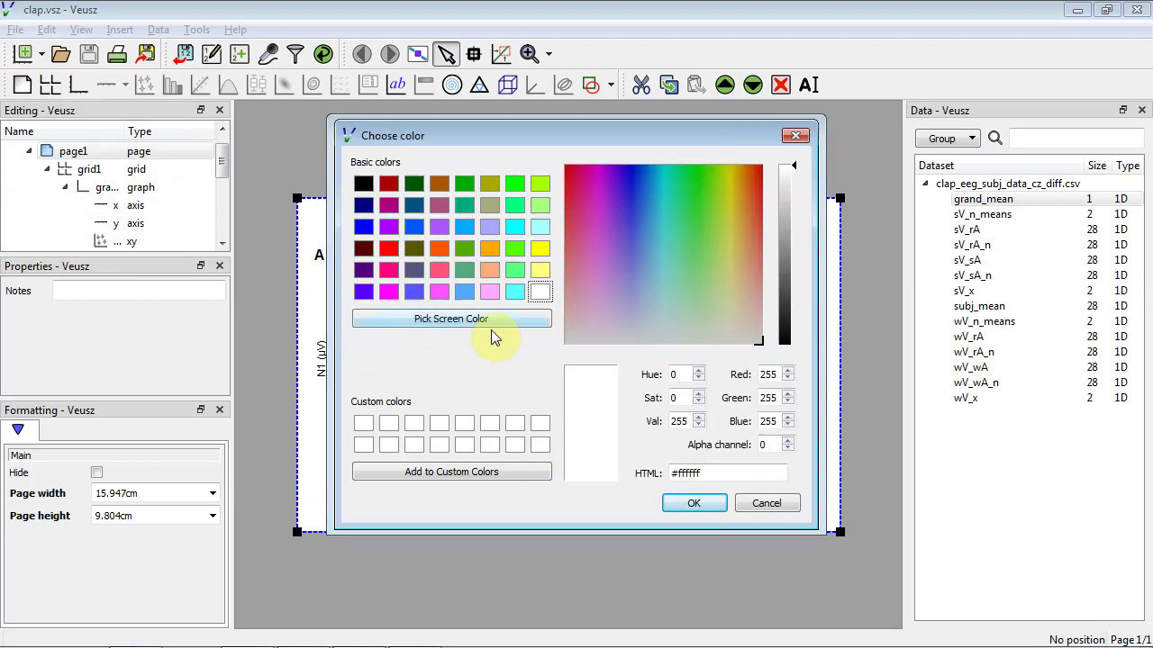
{"action": "double_click", "coordinate": [765, 445]}
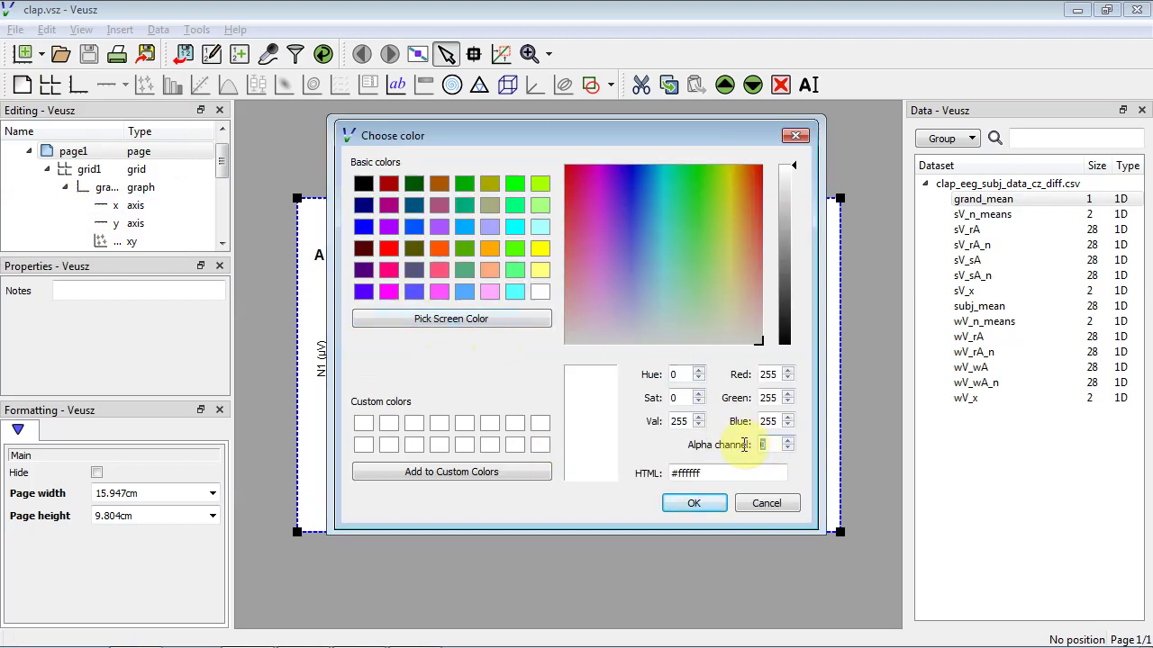
{"action": "type", "text": "255"}
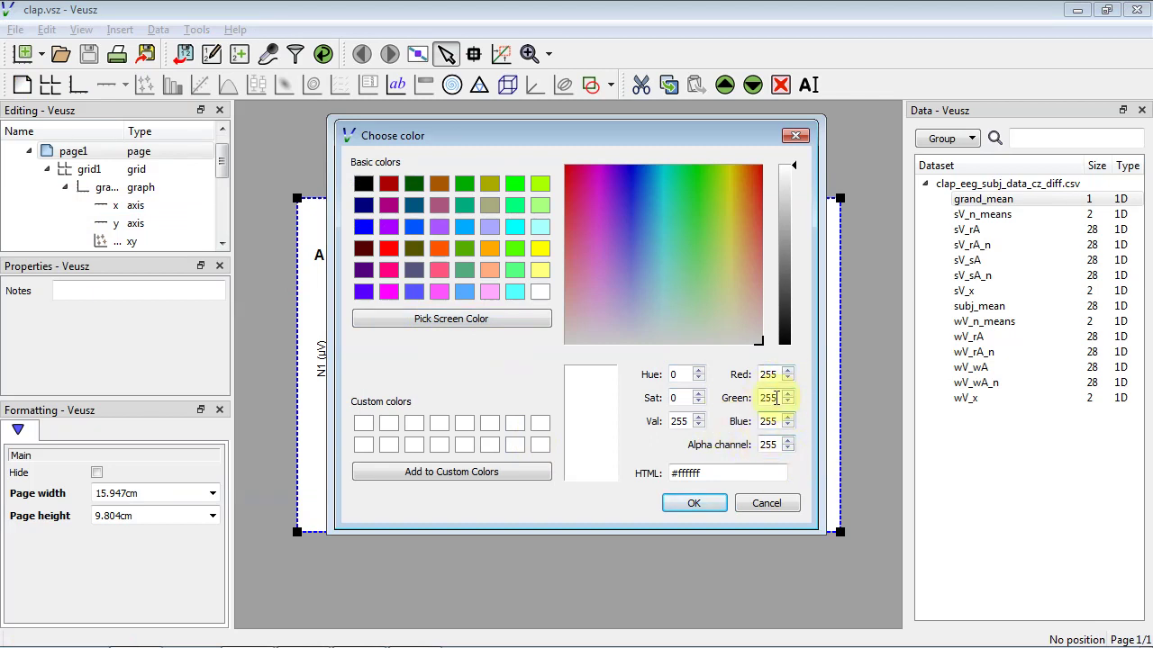
{"action": "left_click", "coordinate": [699, 507]}
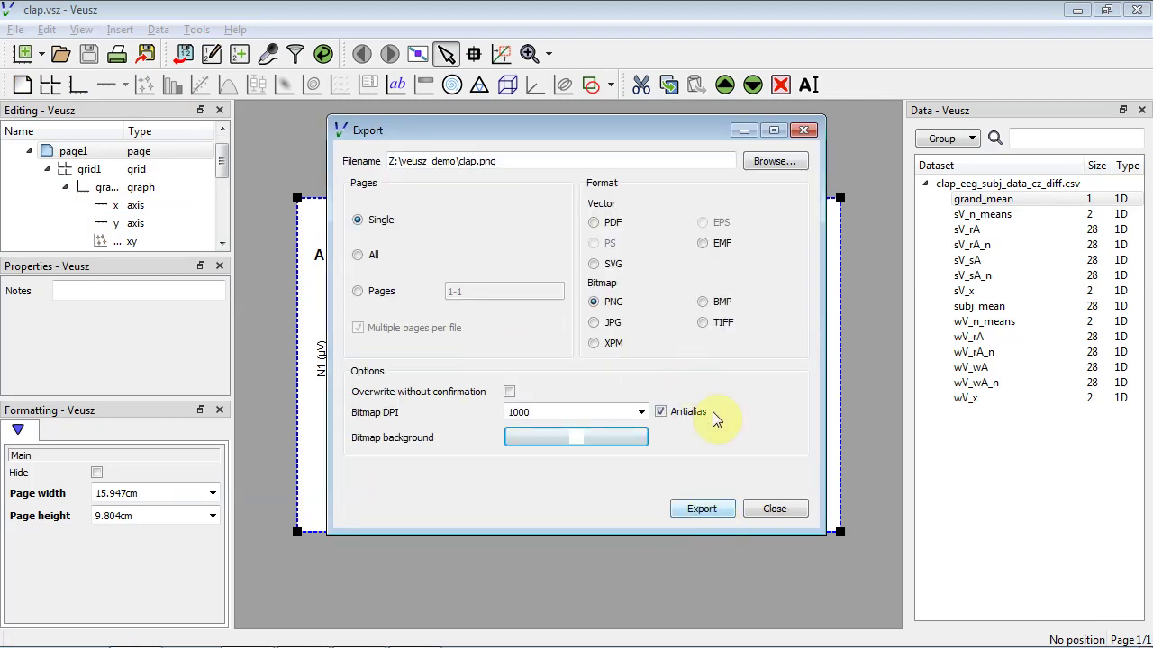
{"action": "left_click", "coordinate": [709, 511]}
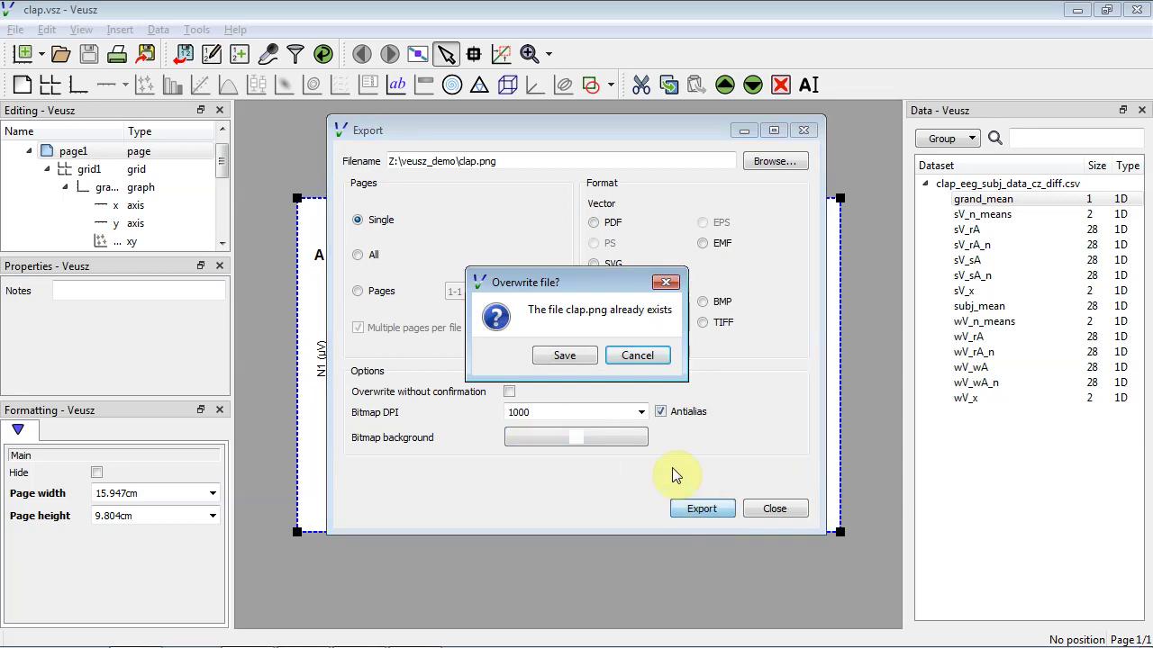
{"action": "left_click", "coordinate": [567, 356]}
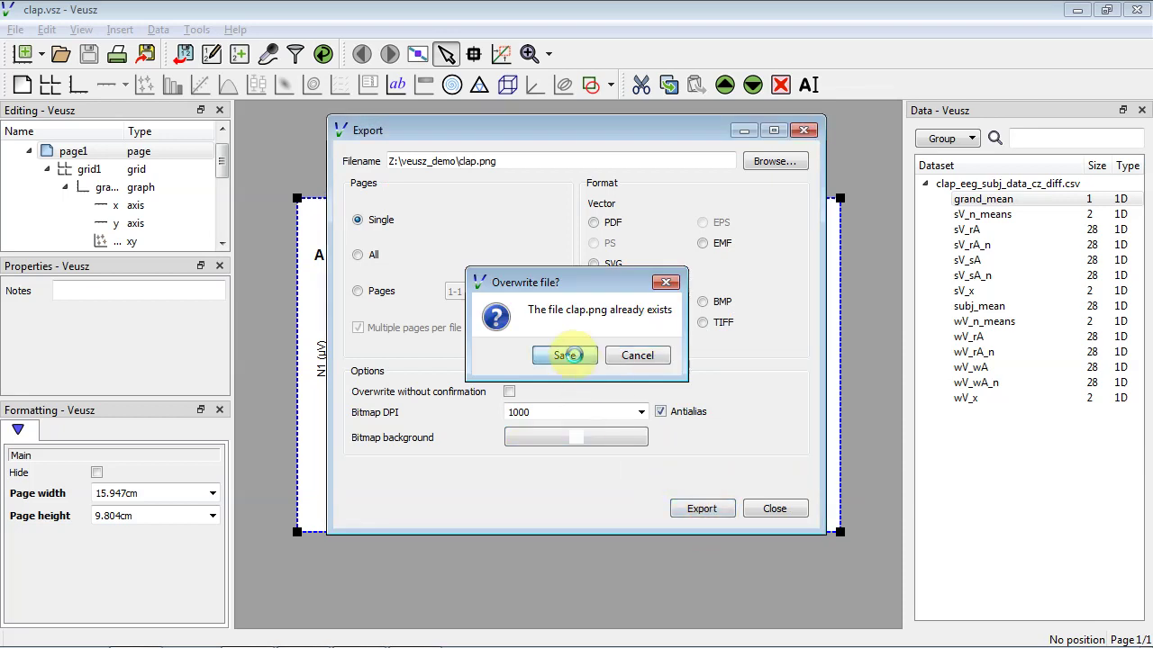
View the re-exported clap.png from the veusz_demo folder, return to Veusz and close the export dialog.
{"action": "key", "text": "alt+Tab"}
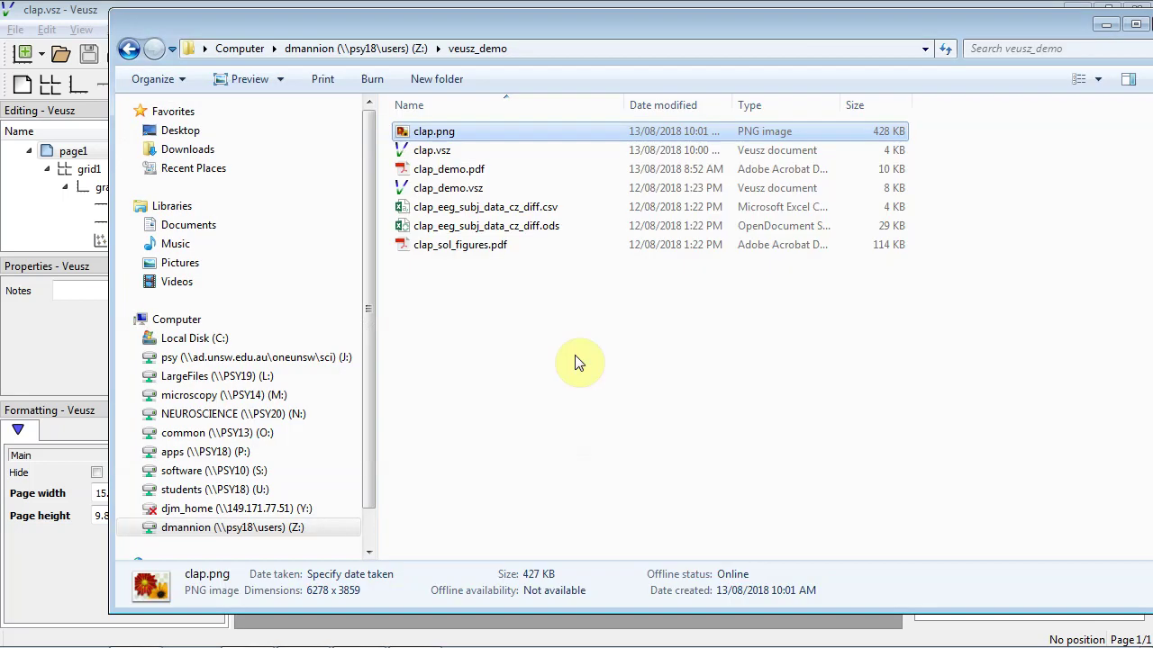
{"action": "double_click", "coordinate": [481, 131]}
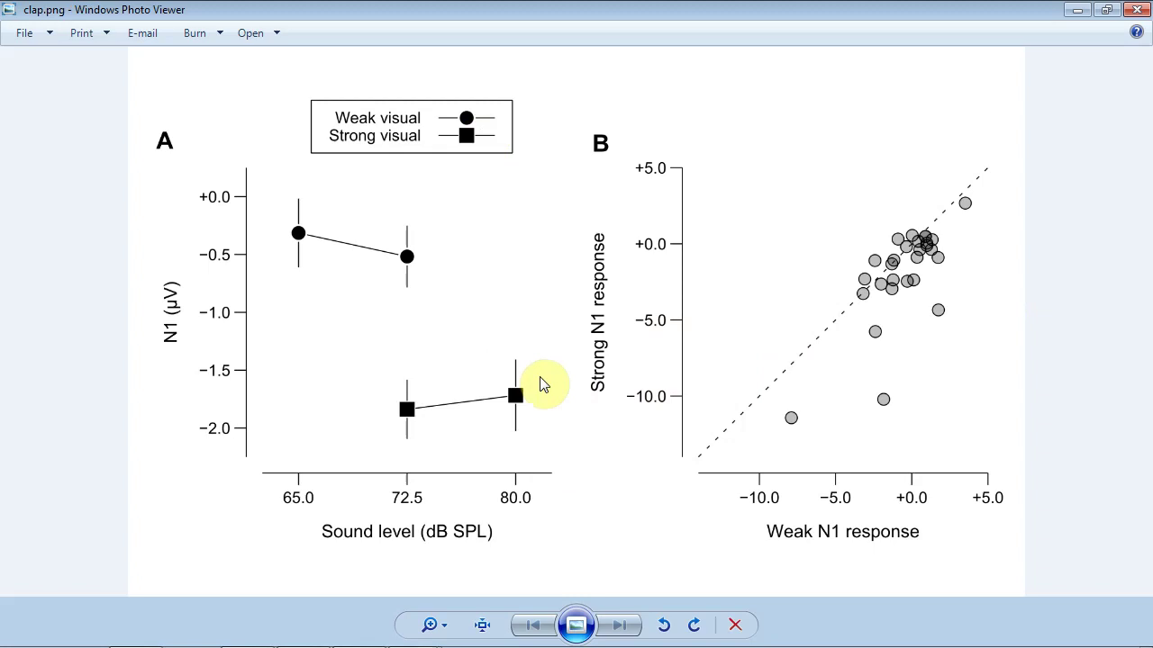
{"action": "key", "text": "alt+Tab"}
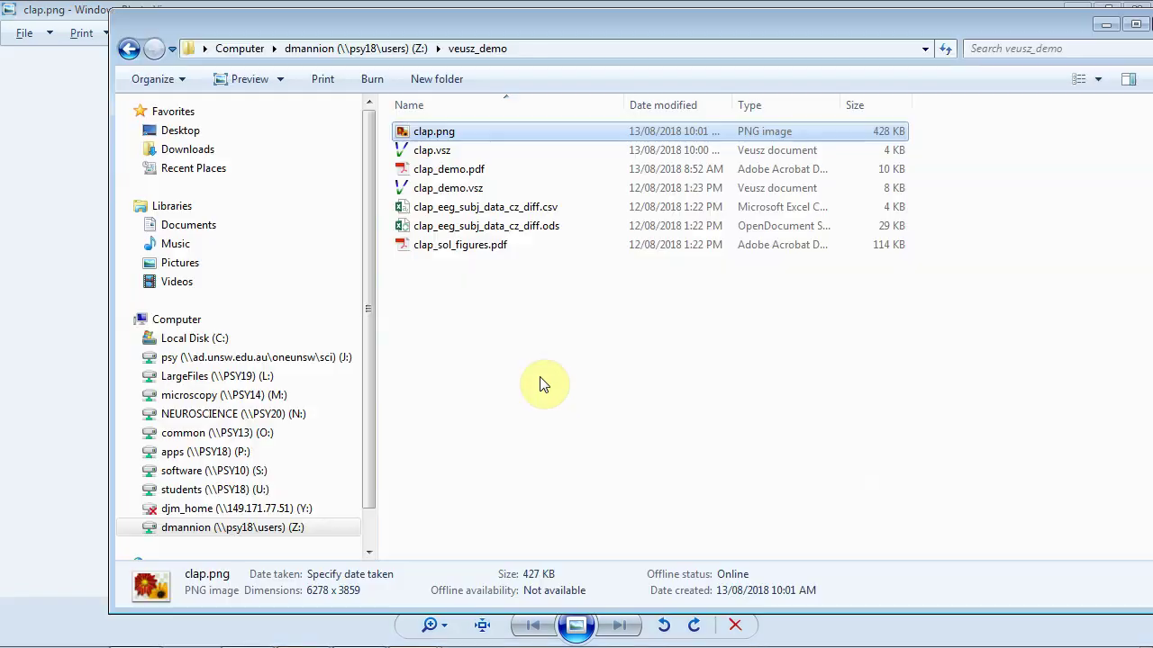
{"action": "key", "text": "alt+Tab"}
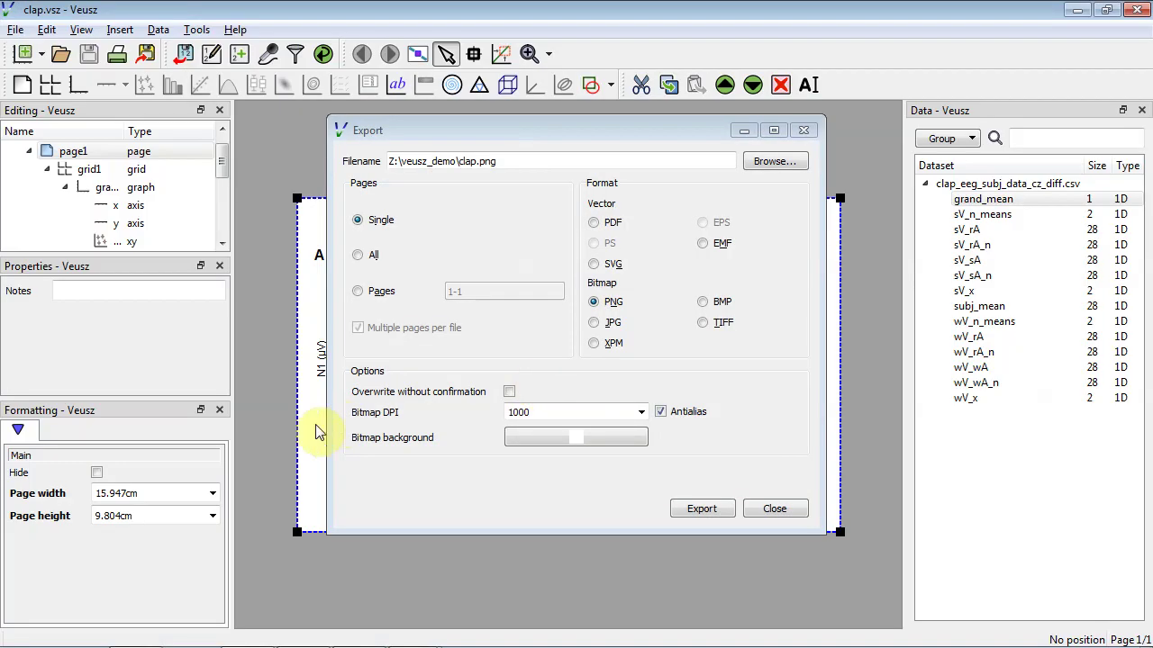
{"action": "left_click", "coordinate": [793, 510]}
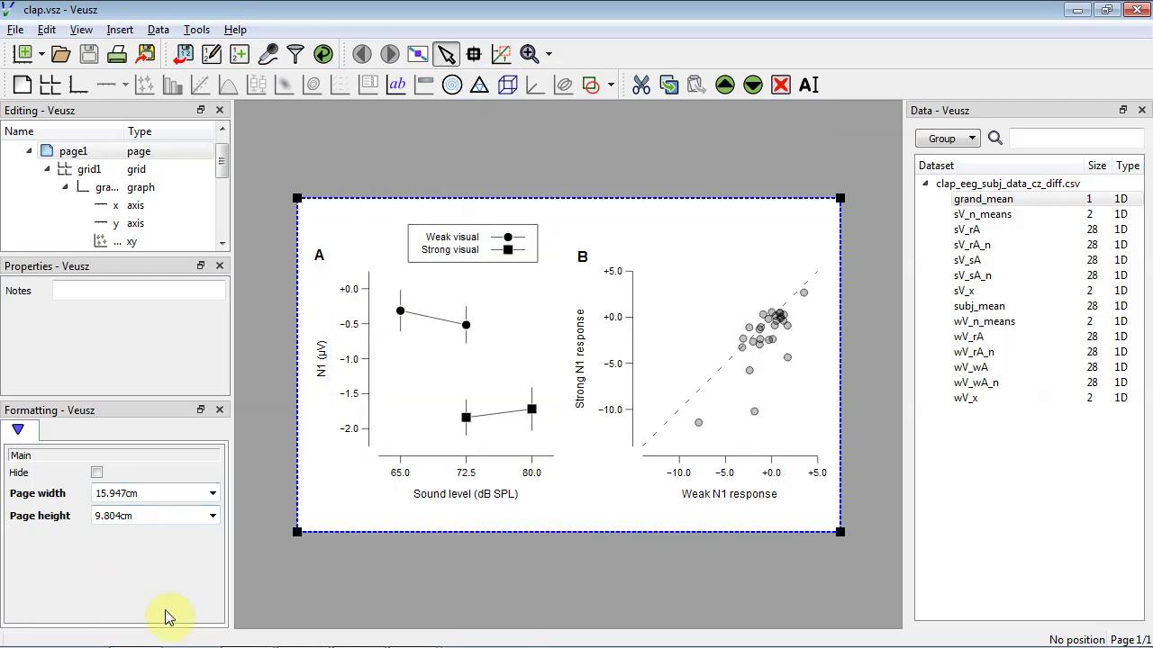
Start Word 2016 with a new blank document.
{"action": "left_click", "coordinate": [21, 631]}
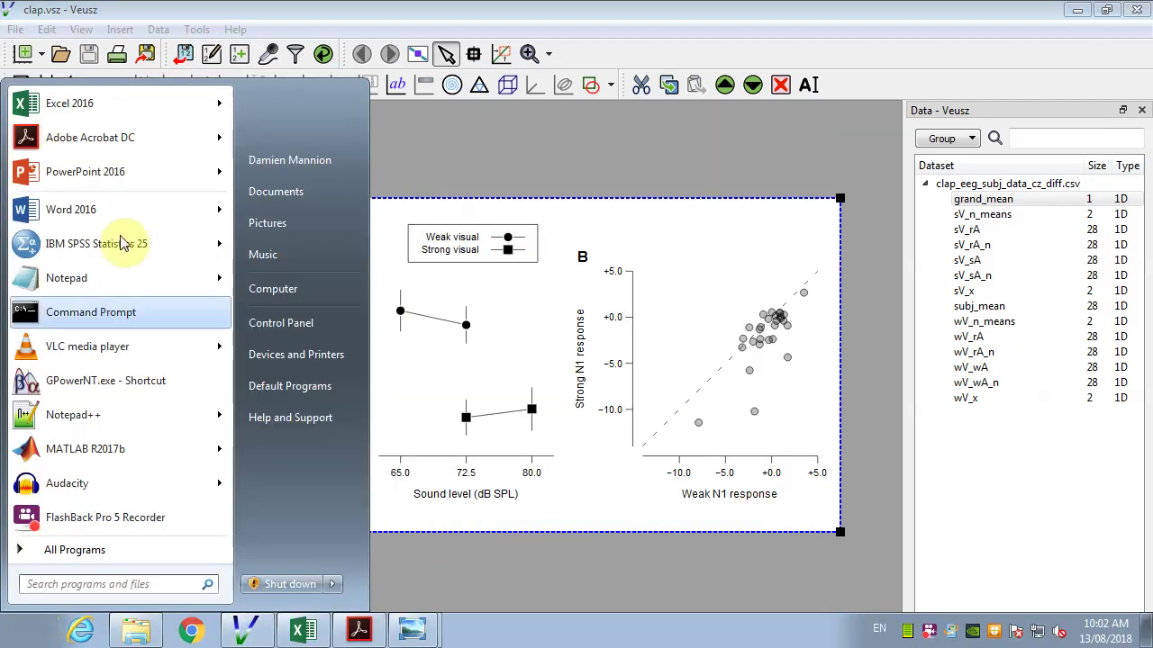
{"action": "left_click", "coordinate": [99, 187]}
{"action": "left_click", "coordinate": [479, 245]}
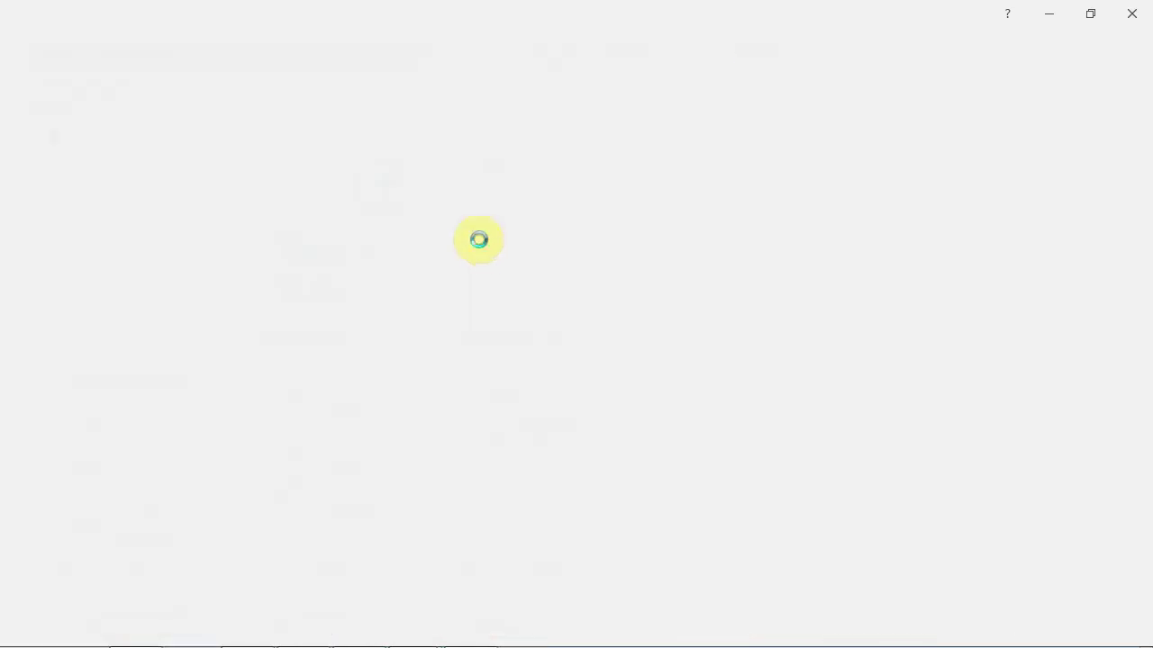
Examine which picture file types Word can insert from the veusz_demo folder, and close Word without inserting anything.
{"action": "left_click", "coordinate": [139, 41]}
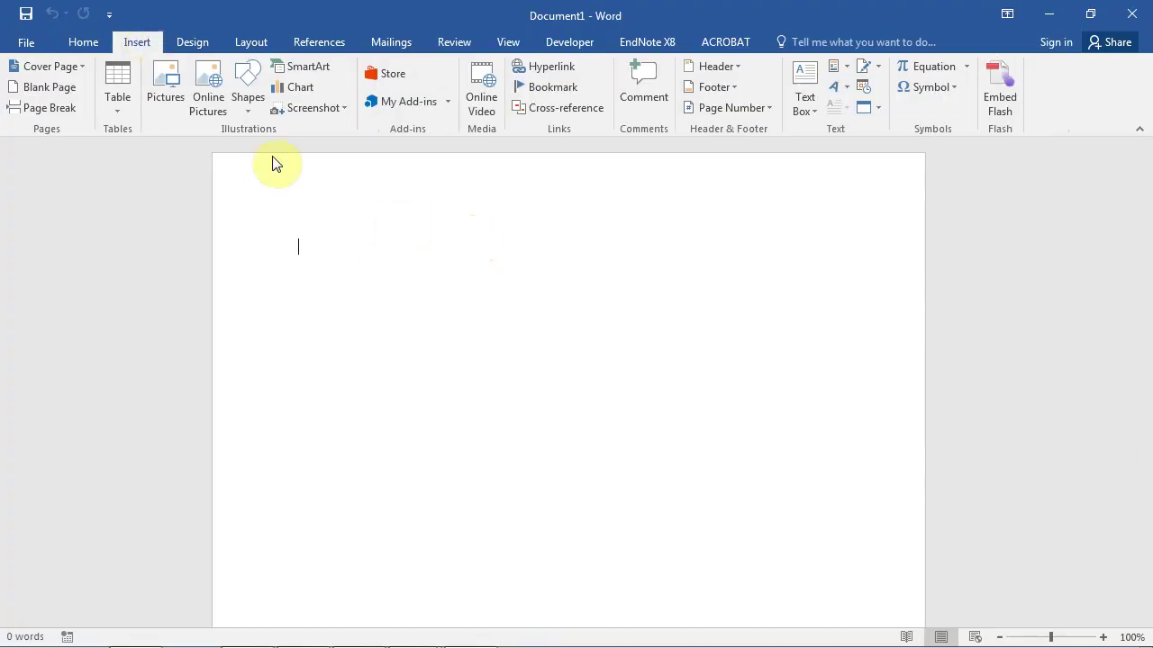
{"action": "left_click", "coordinate": [165, 86]}
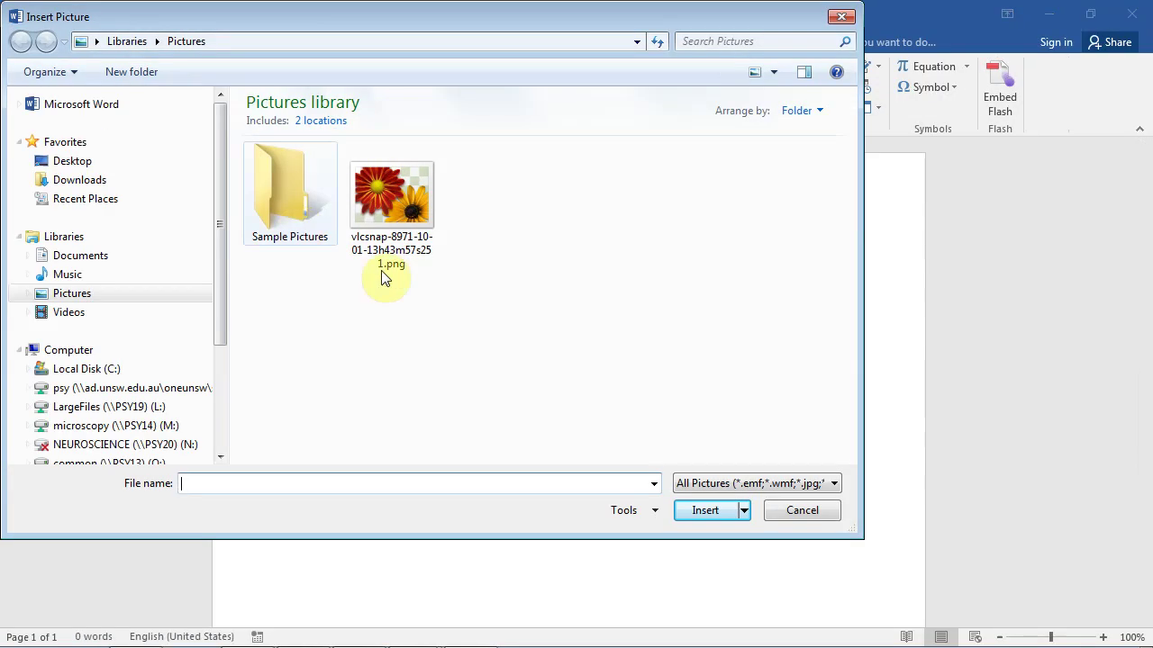
{"action": "left_click", "coordinate": [219, 413]}
{"action": "left_click", "coordinate": [154, 399]}
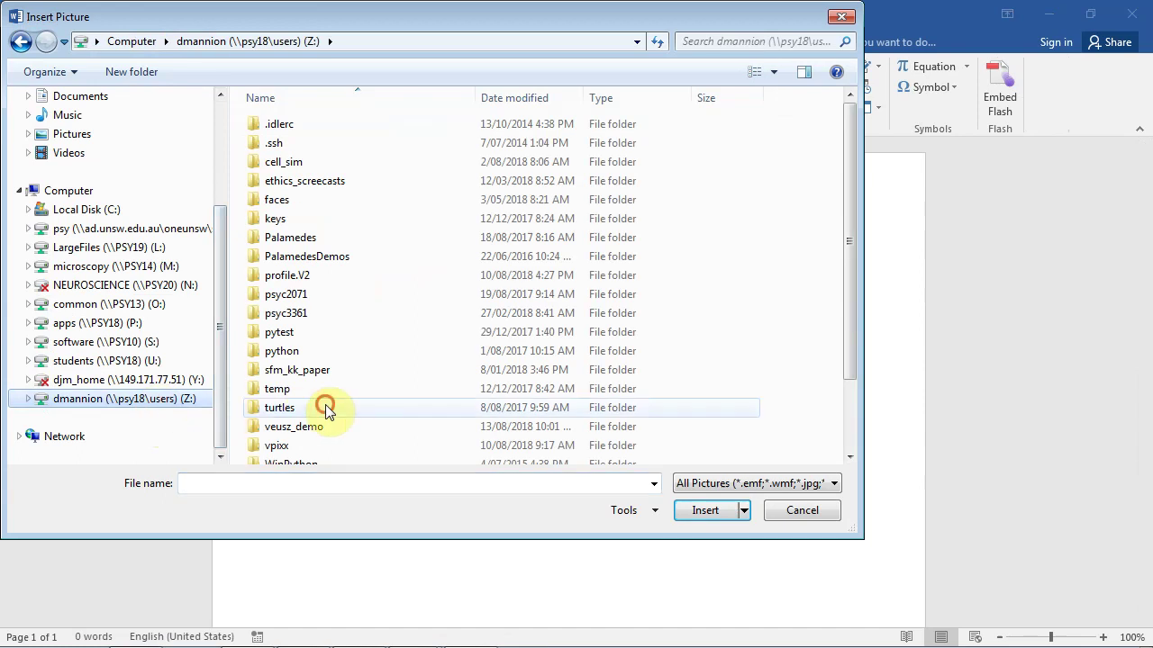
{"action": "left_click", "coordinate": [322, 405]}
{"action": "scroll", "coordinate": [324, 403], "scroll_direction": "down", "scroll_amount": 2}
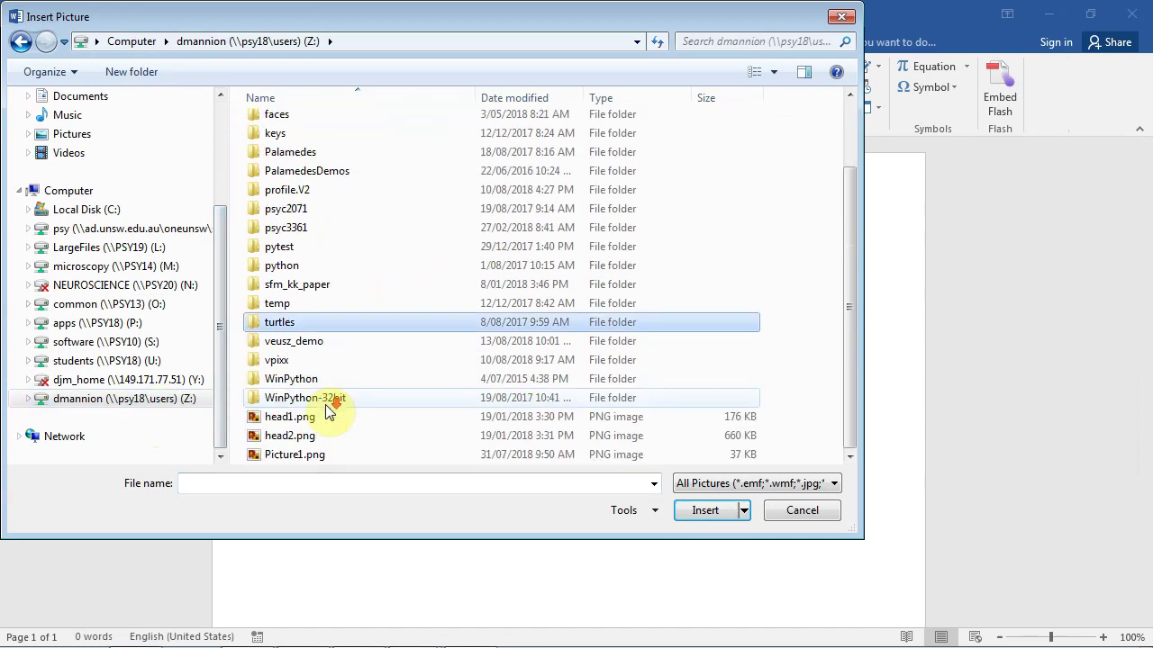
{"action": "double_click", "coordinate": [334, 342]}
{"action": "left_click", "coordinate": [788, 484]}
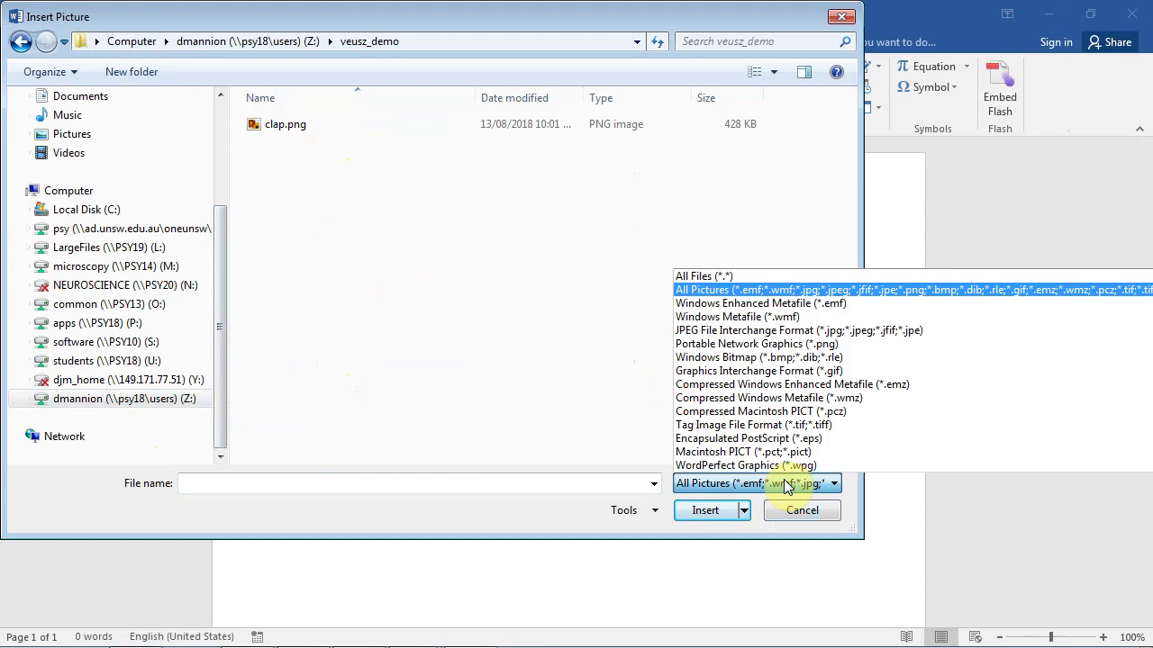
{"action": "left_click", "coordinate": [560, 412]}
{"action": "left_click", "coordinate": [804, 511]}
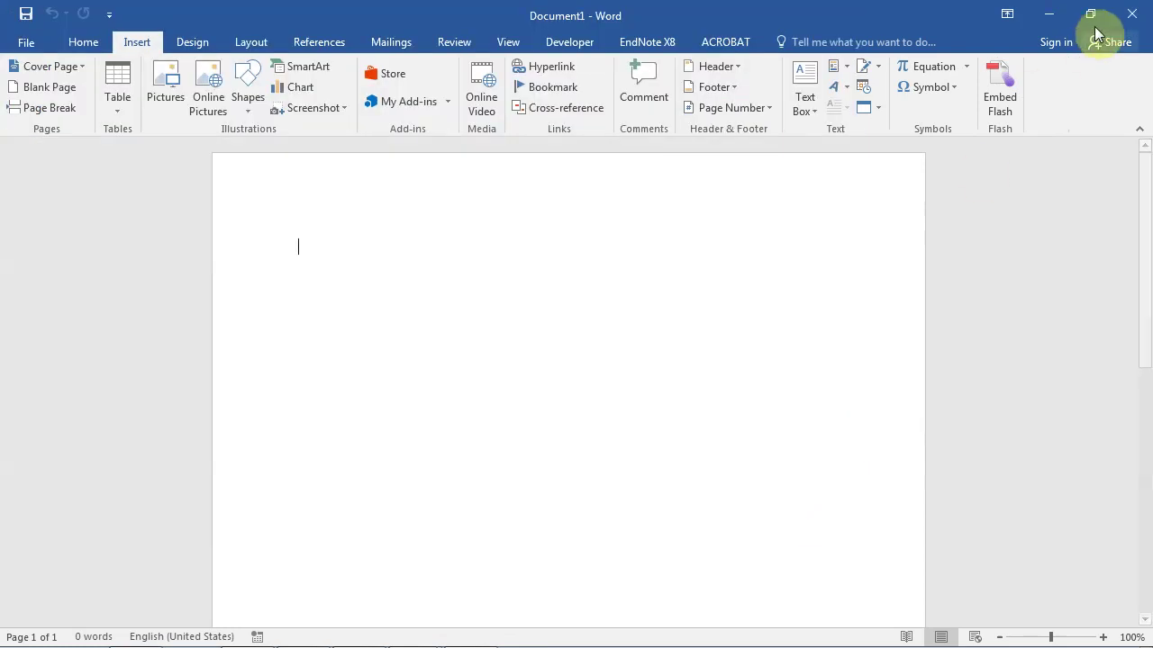
{"action": "left_click", "coordinate": [1127, 16]}
Switch to clap_sol_figures.pdf in Acrobat and fit its window to one half of the screen.
{"action": "key", "text": "alt+Tab"}
{"action": "key", "text": "alt+Tab"}
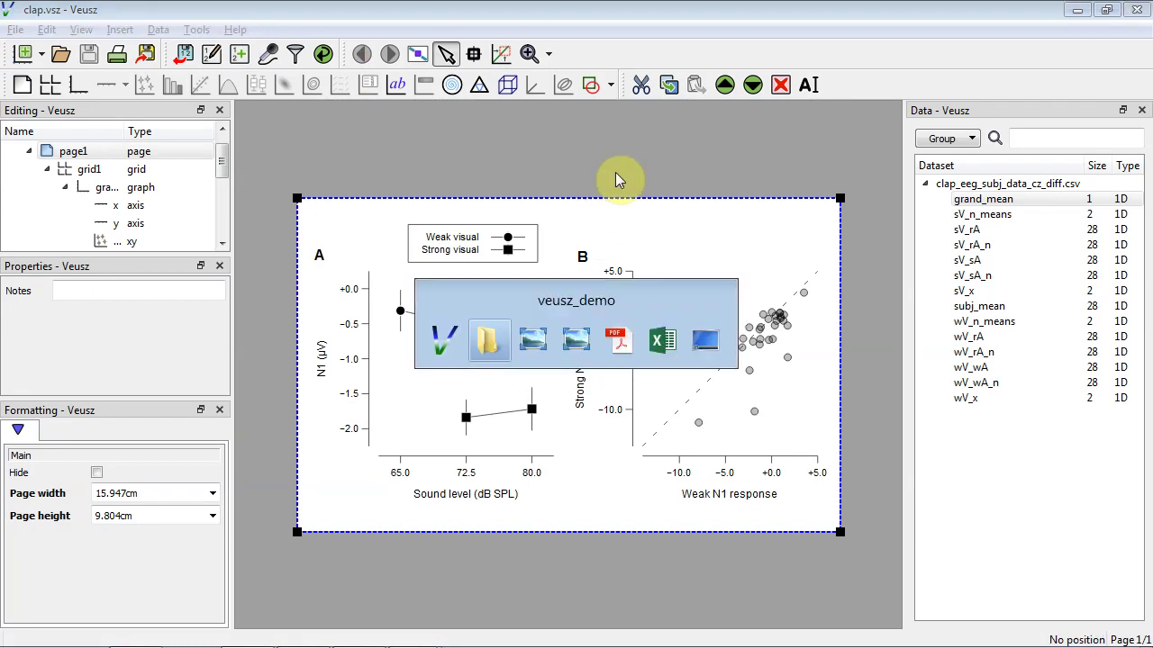
{"action": "key", "text": "alt+Tab"}
{"action": "key", "text": "alt+Tab"}
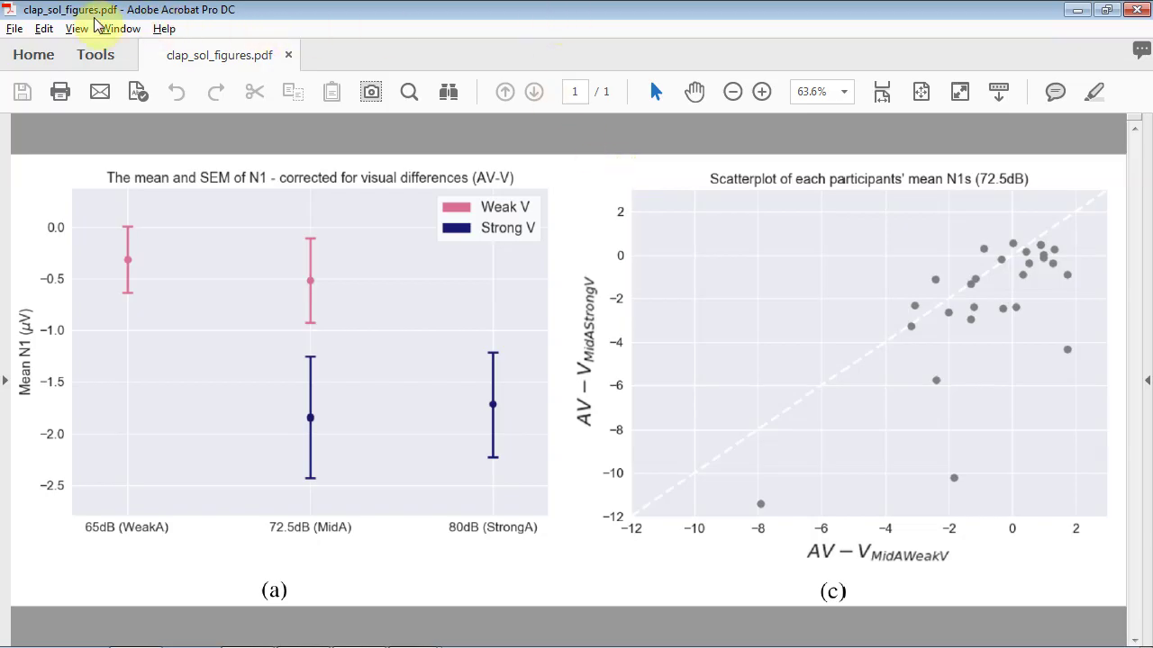
{"action": "key", "text": "super+Left"}
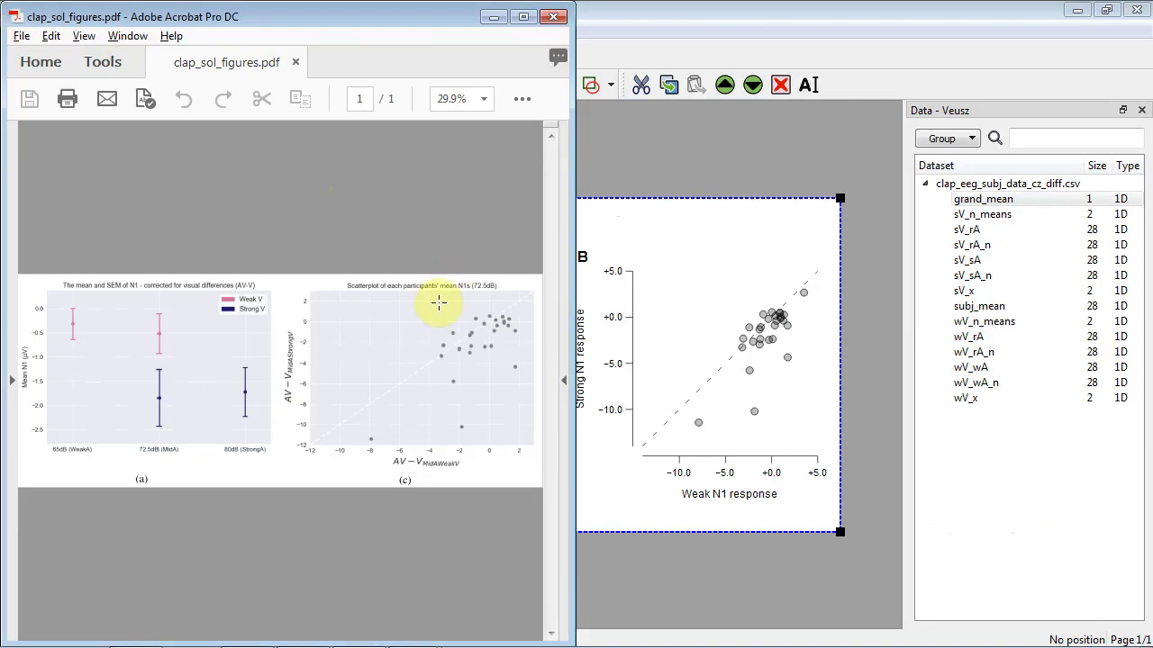
Place the clap.png viewer beside the original PDF figures to compare them, and return to Veusz.
{"action": "key", "text": "alt+Tab"}
{"action": "key", "text": "alt+Tab"}
{"action": "key", "text": "alt+Tab"}
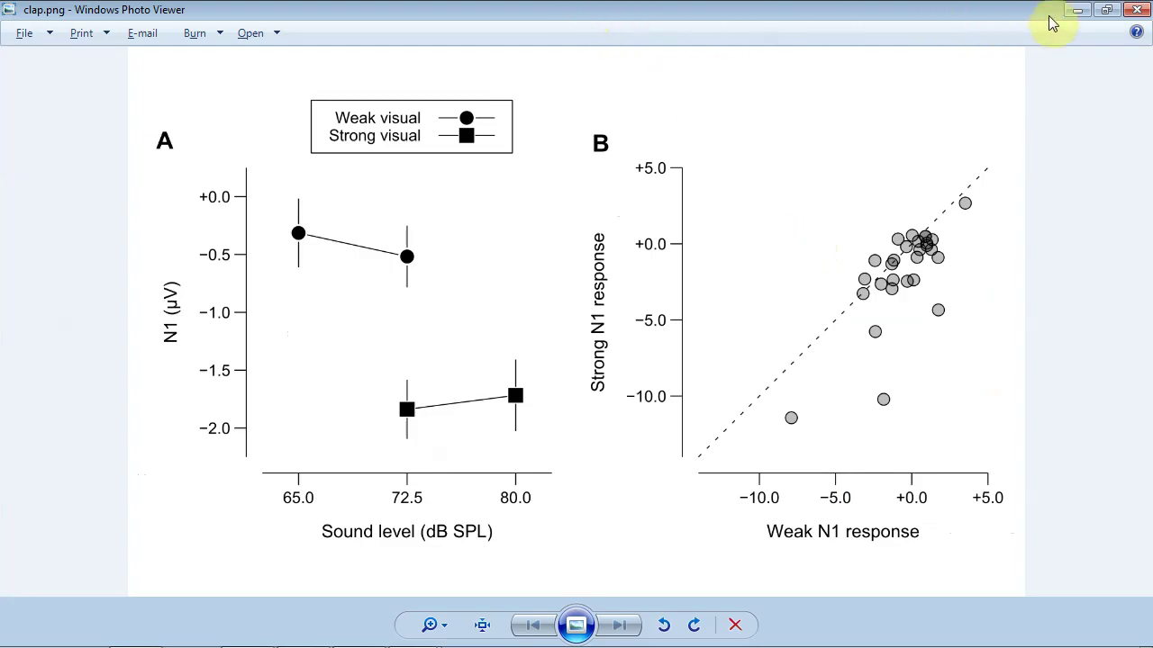
{"action": "key", "text": "super+Right"}
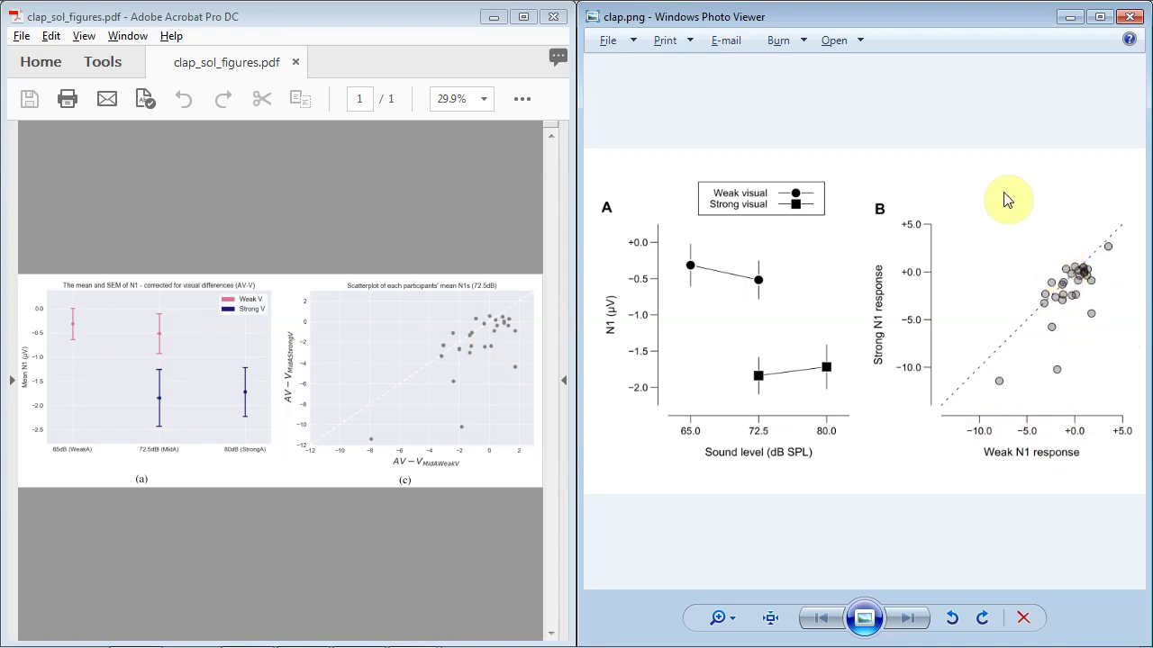
{"action": "key", "text": "alt+Tab"}
{"action": "key", "text": "alt+Tab"}
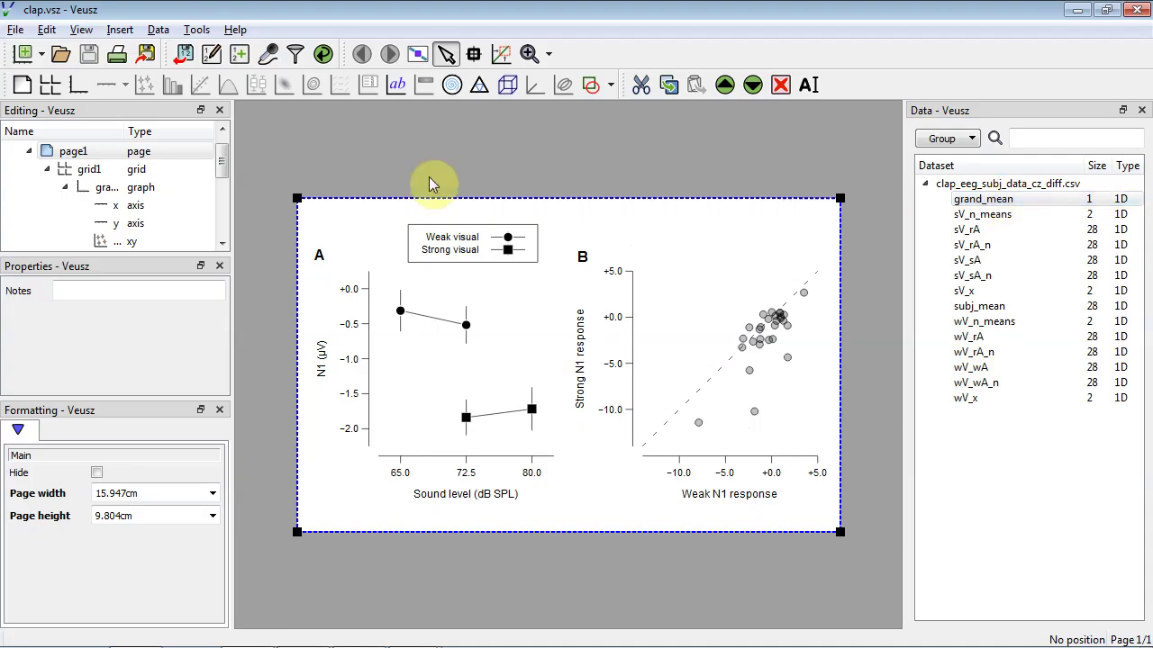